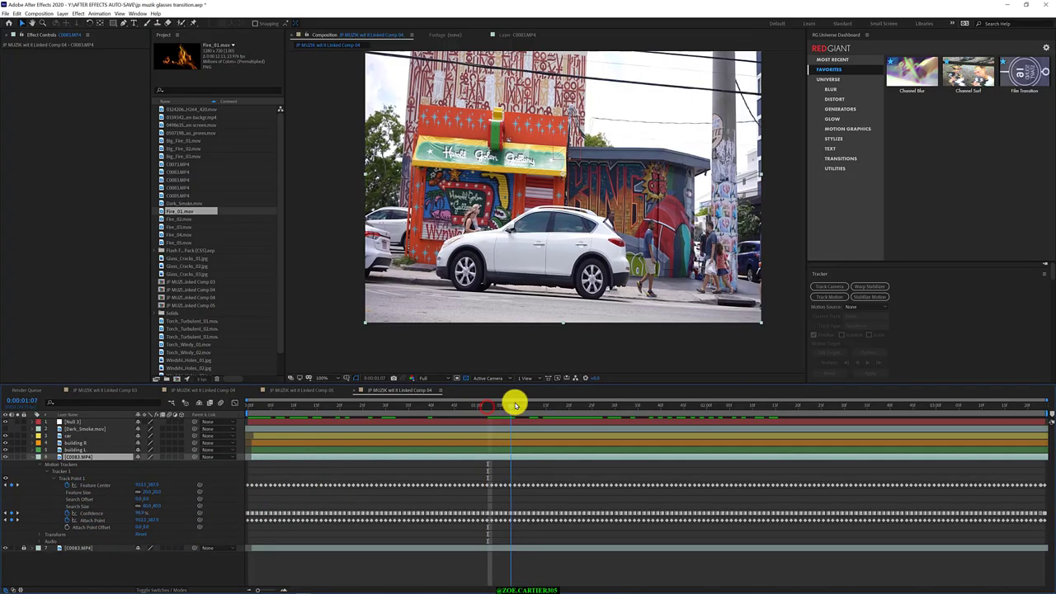
# Return to frame 8 of the shot and collapse the footage layer's motion tracker properties.
pyautogui.moveTo(488, 410); pyautogui.dragTo(387, 405)
pyautogui.click(280, 409)
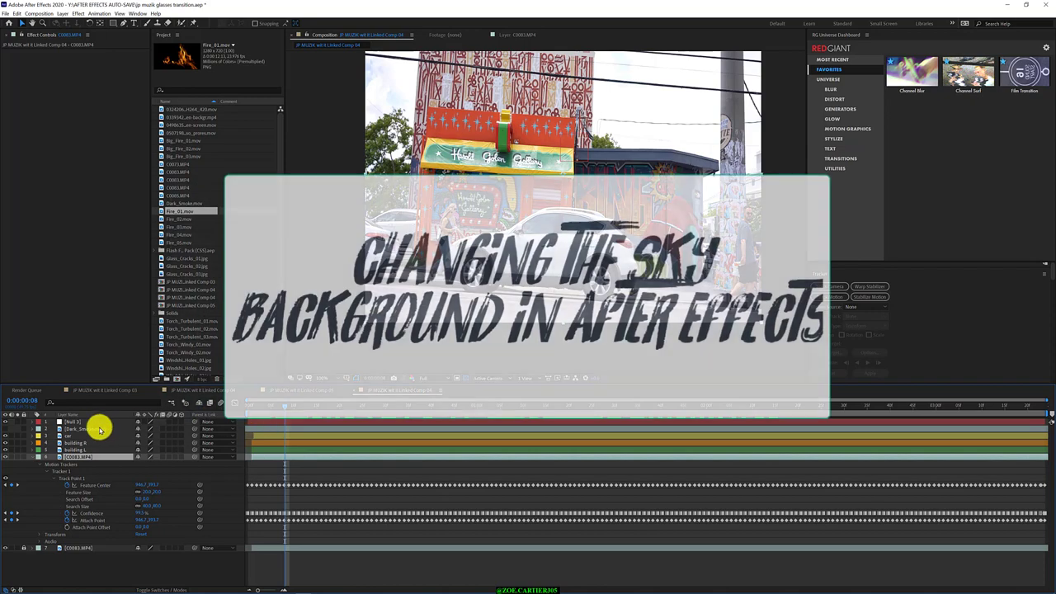
pyautogui.click(88, 428)
pyautogui.click(31, 457)
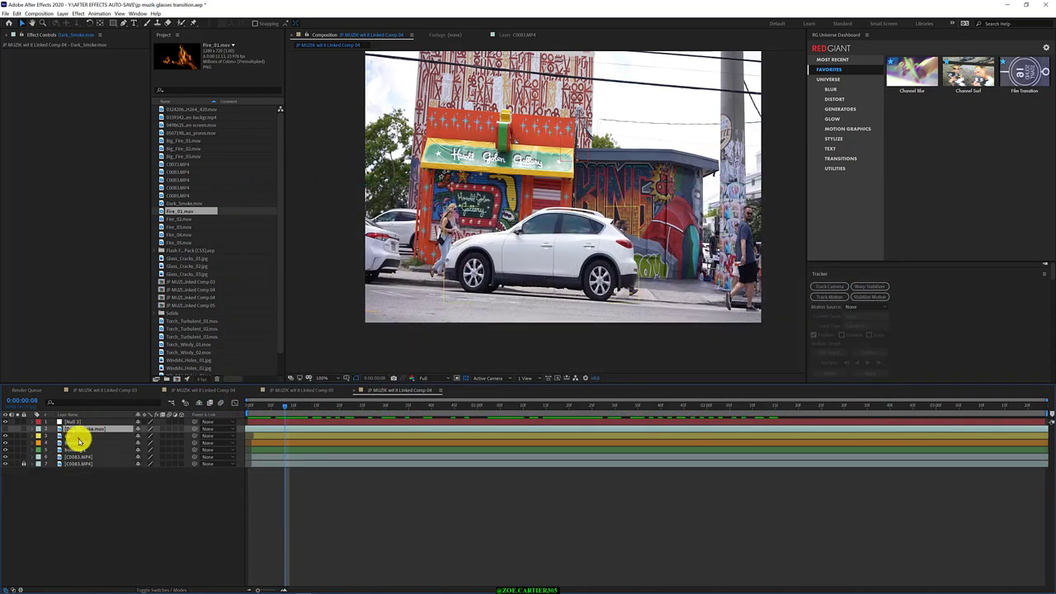
# Mark the car, building R and building L layers shy and hide them from the timeline.
pyautogui.click(79, 435)
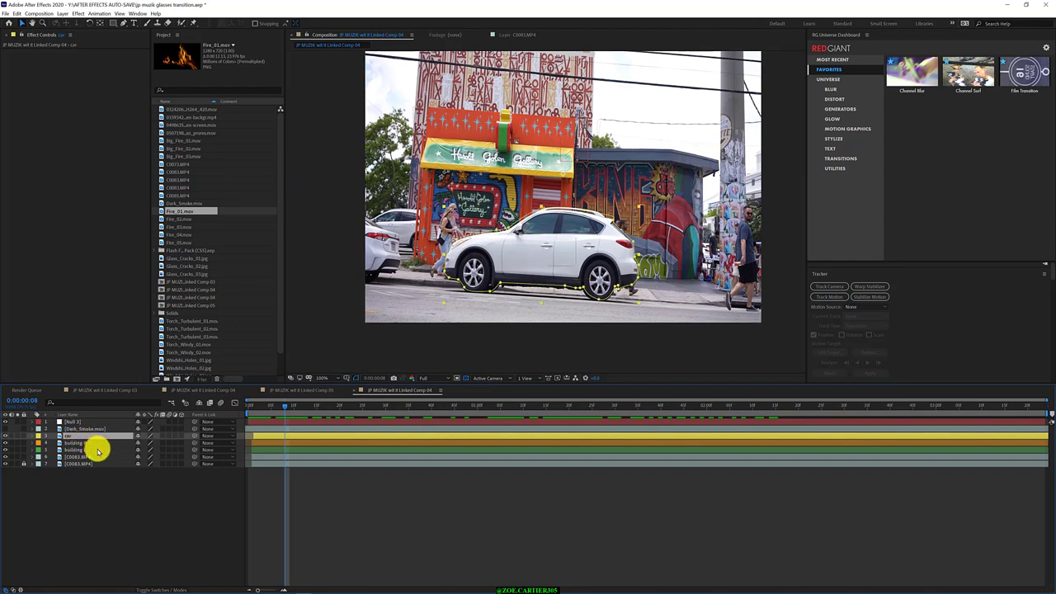
pyautogui.keyDown('shift'); pyautogui.click(98, 451); pyautogui.keyUp('shift')
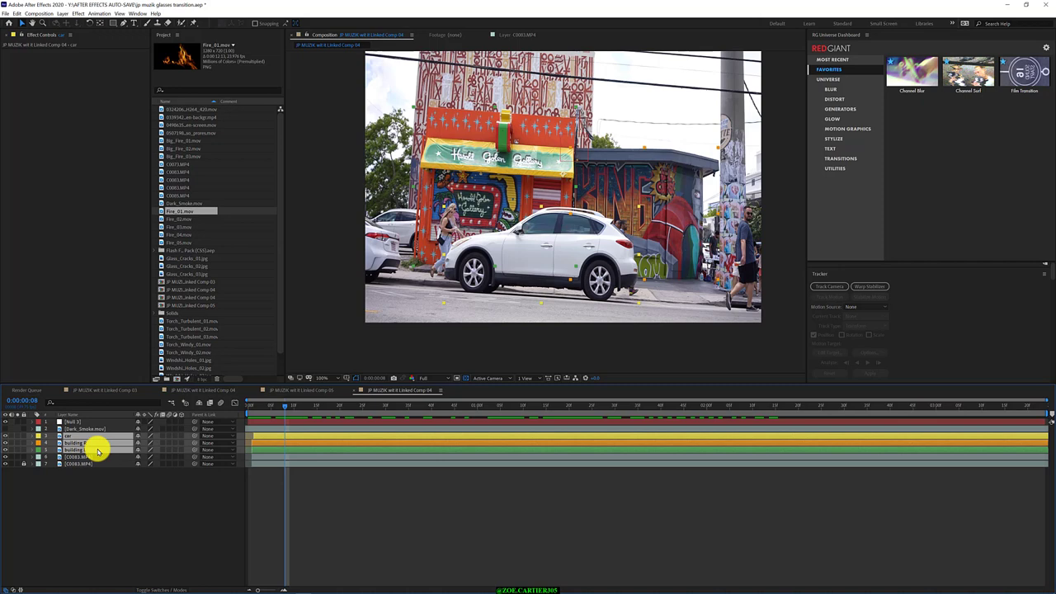
pyautogui.click(138, 436)
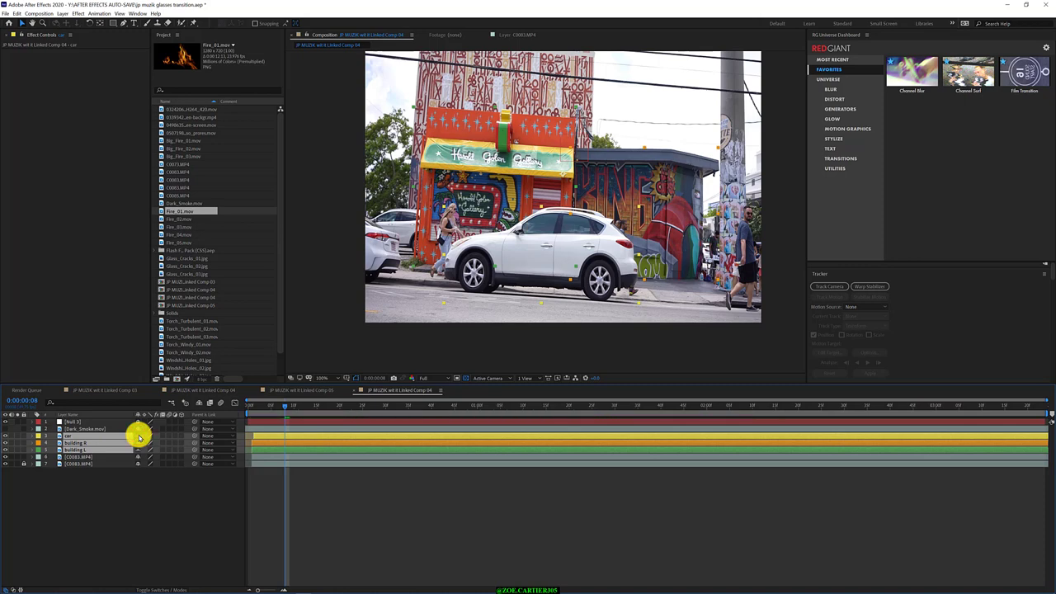
pyautogui.click(201, 402)
pyautogui.click(123, 484)
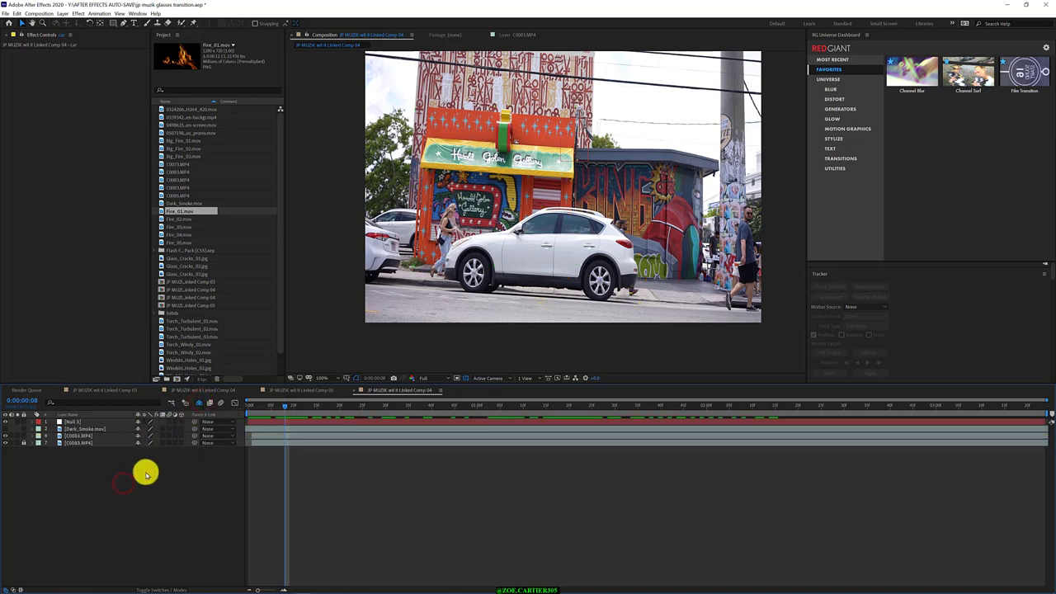
pyautogui.moveTo(285, 404); pyautogui.dragTo(277, 411)
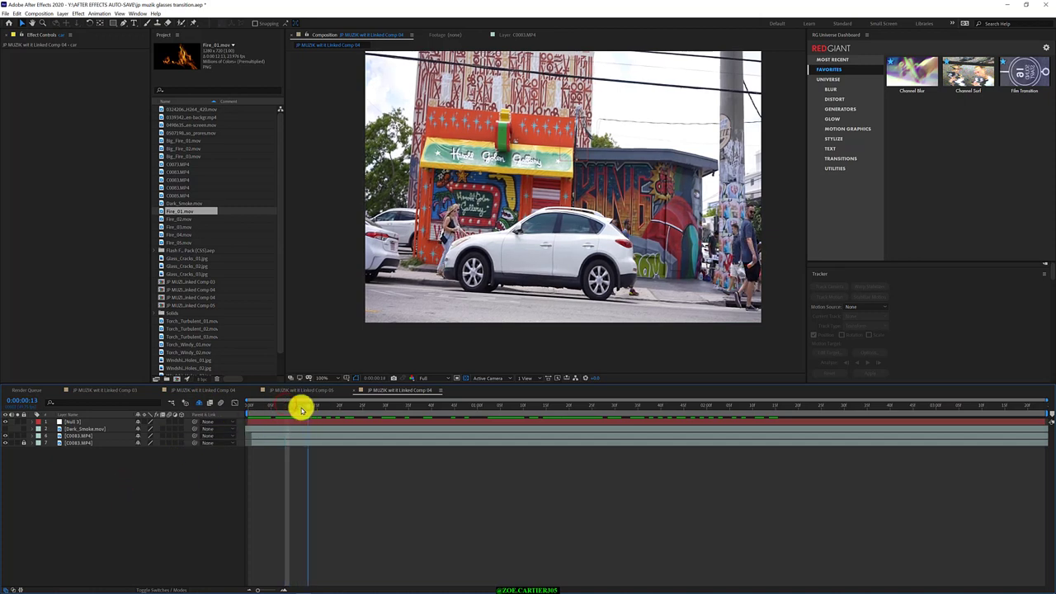
pyautogui.click(58, 455)
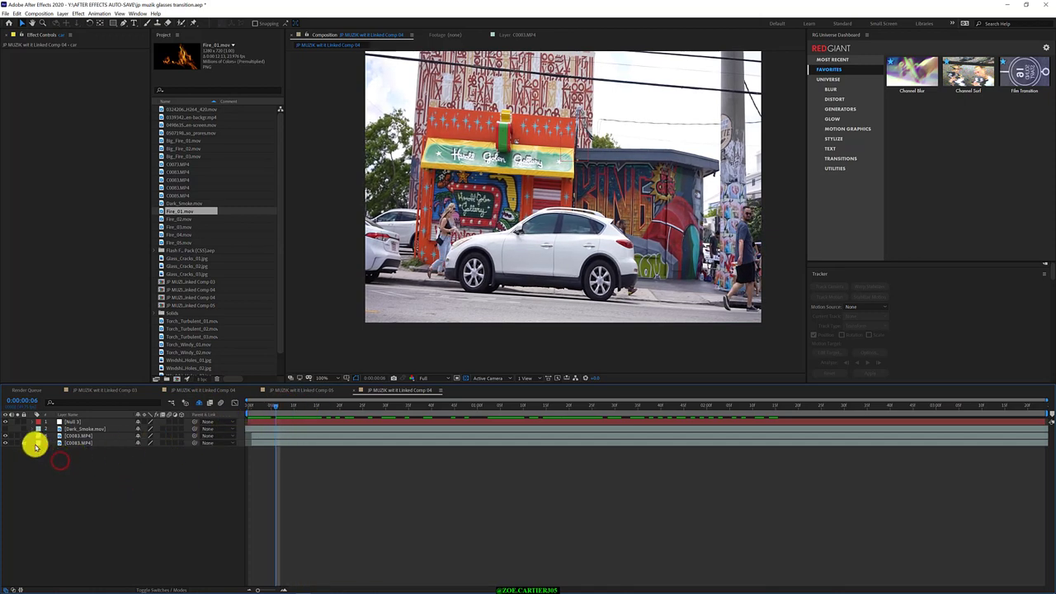
# Make the Dark_Smoke layer visible and parent it to Null 3.
pyautogui.click(6, 430)
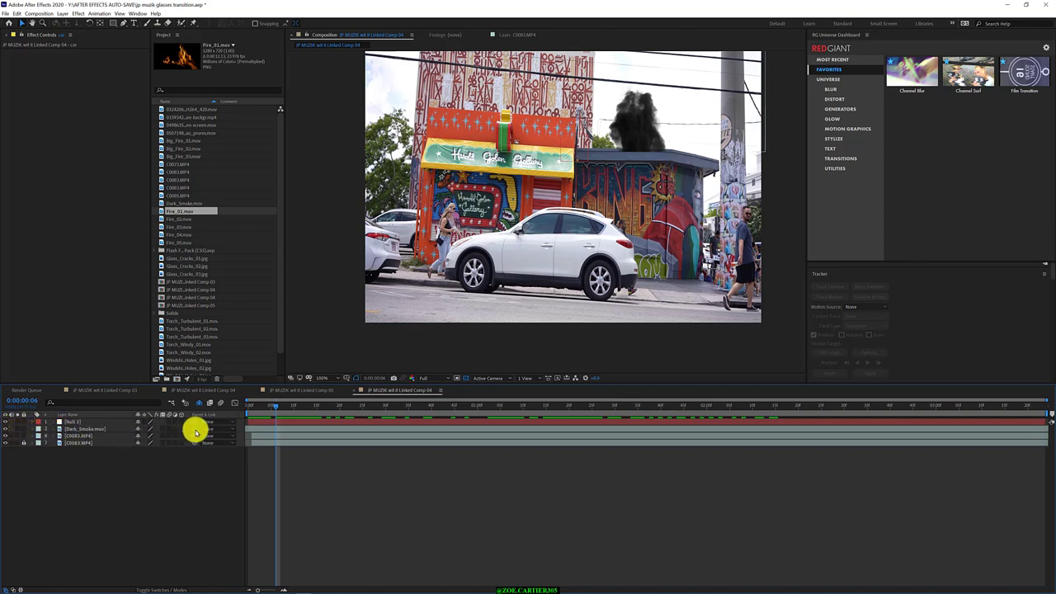
pyautogui.click(206, 429)
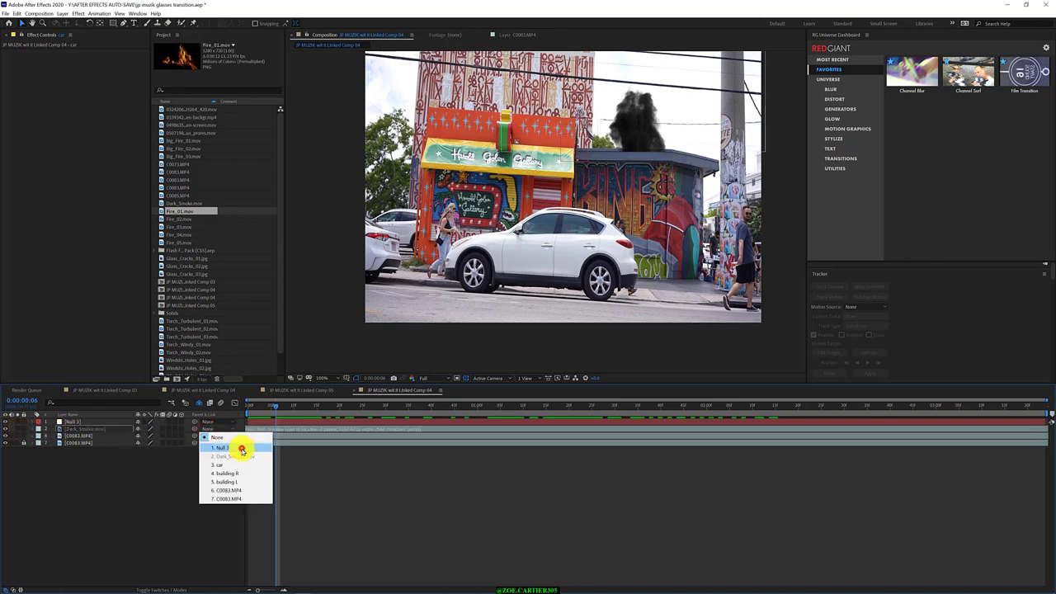
pyautogui.click(242, 449)
pyautogui.moveTo(280, 409)
pyautogui.mouseDown()
pyautogui.moveTo(459, 407)
pyautogui.moveTo(313, 397)
pyautogui.mouseUp()
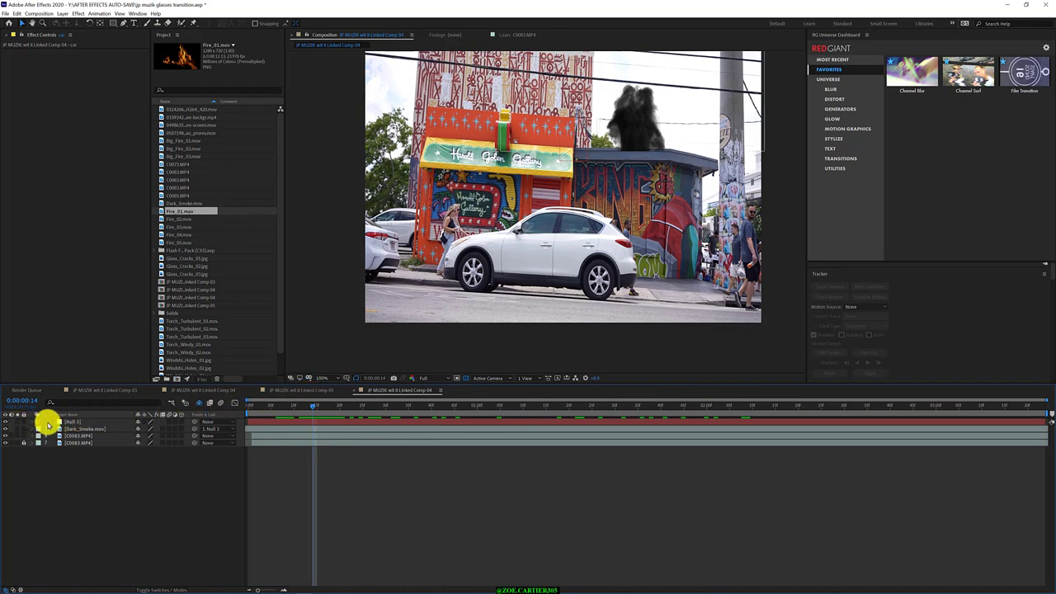
# Show the shy layers again and move Dark_Smoke just below building R.
pyautogui.click(200, 401)
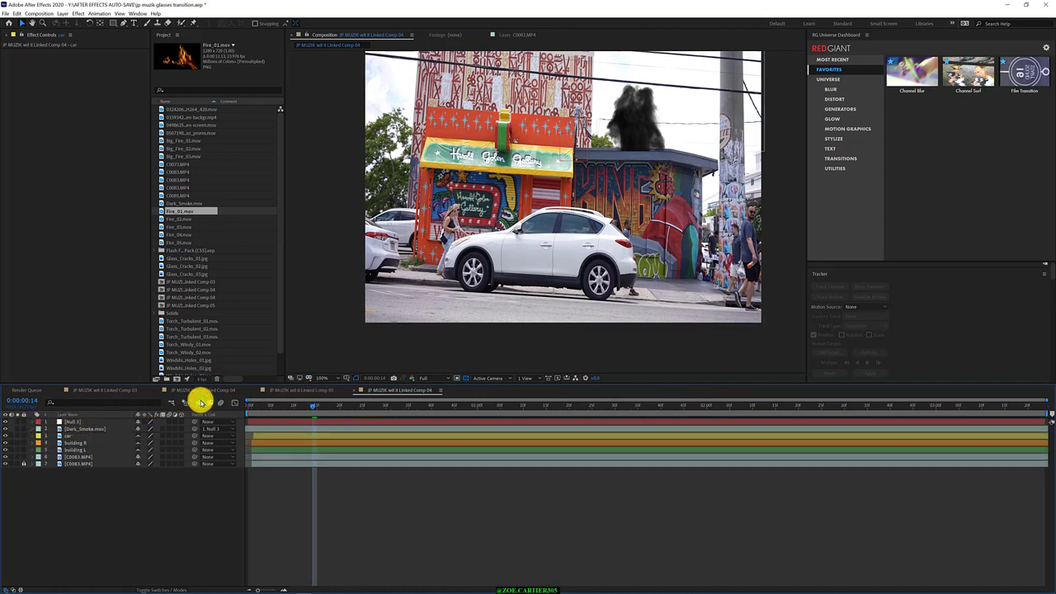
pyautogui.click(99, 429)
pyautogui.moveTo(100, 431); pyautogui.dragTo(106, 446)
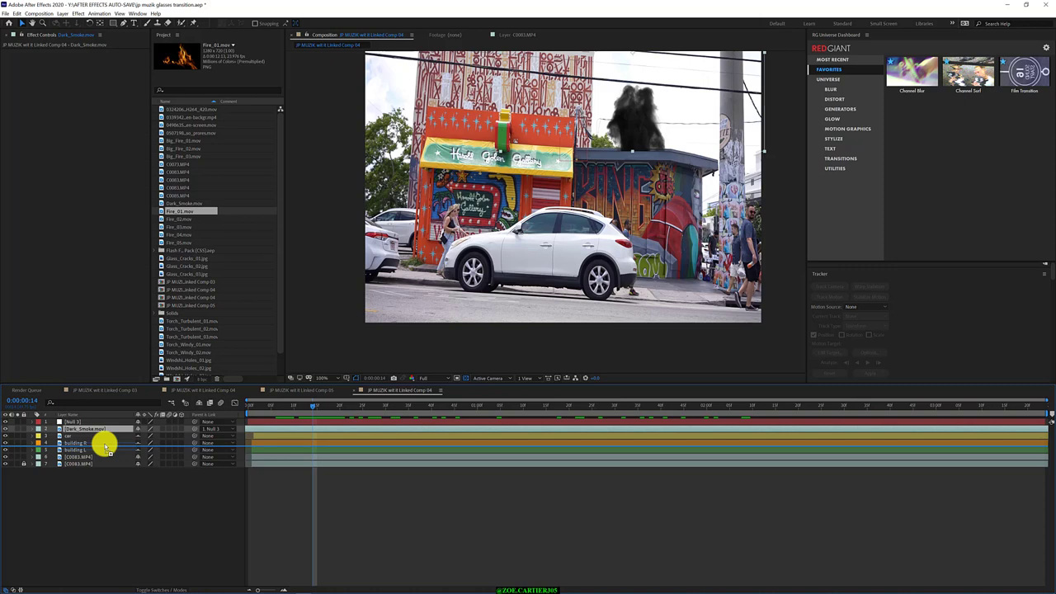
pyautogui.moveTo(106, 446); pyautogui.dragTo(104, 446)
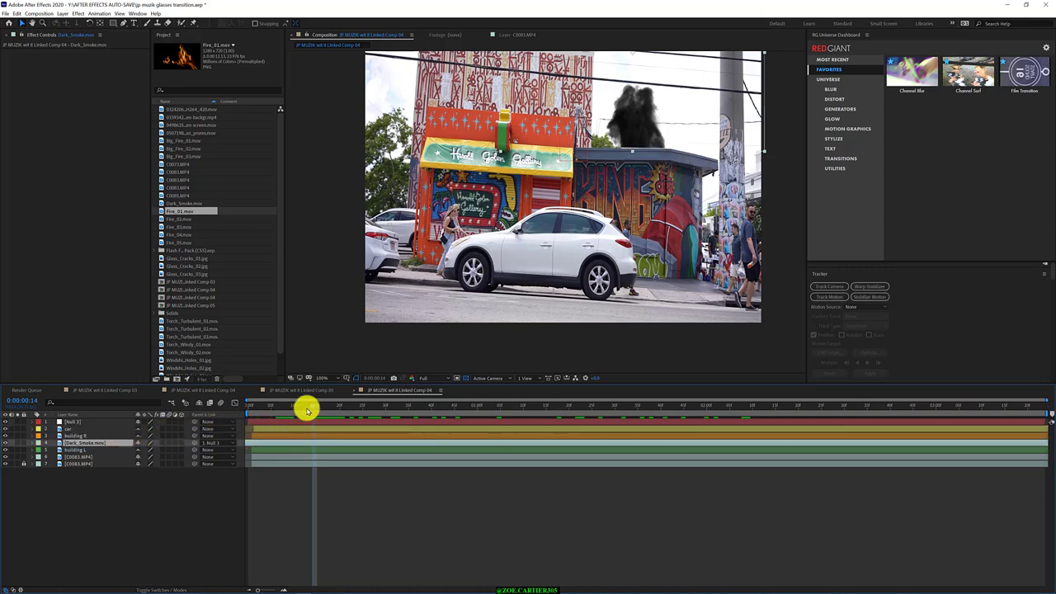
pyautogui.moveTo(308, 409)
pyautogui.mouseDown()
pyautogui.moveTo(363, 383)
pyautogui.moveTo(446, 378)
pyautogui.mouseUp()
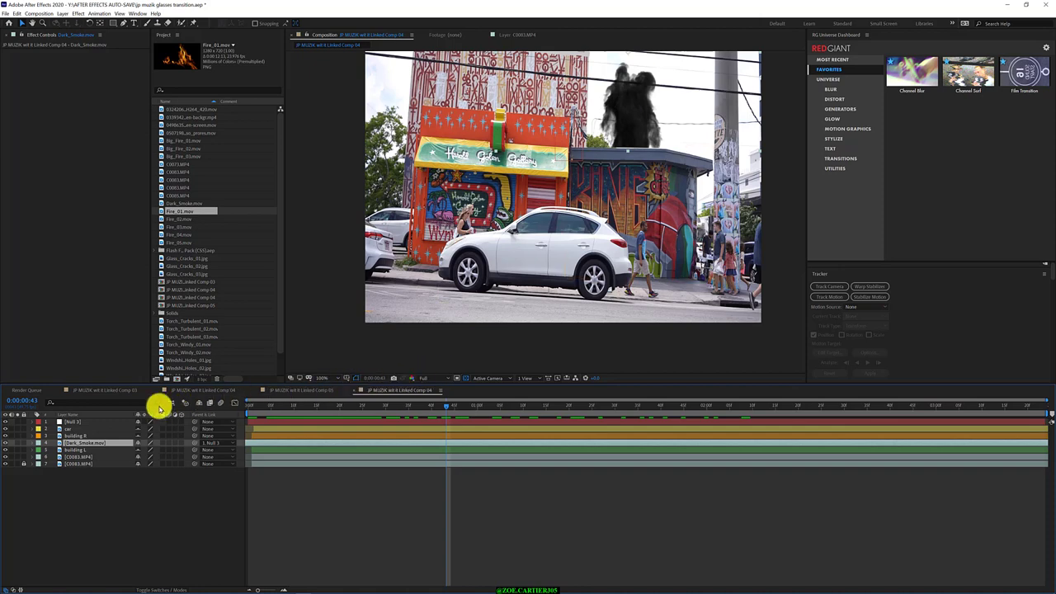
# Adjust Dark_Smoke's Anchor Point so the plume sits on the roof, then scrub the shot to verify.
pyautogui.hotkey('alt', 'shift', 'a')
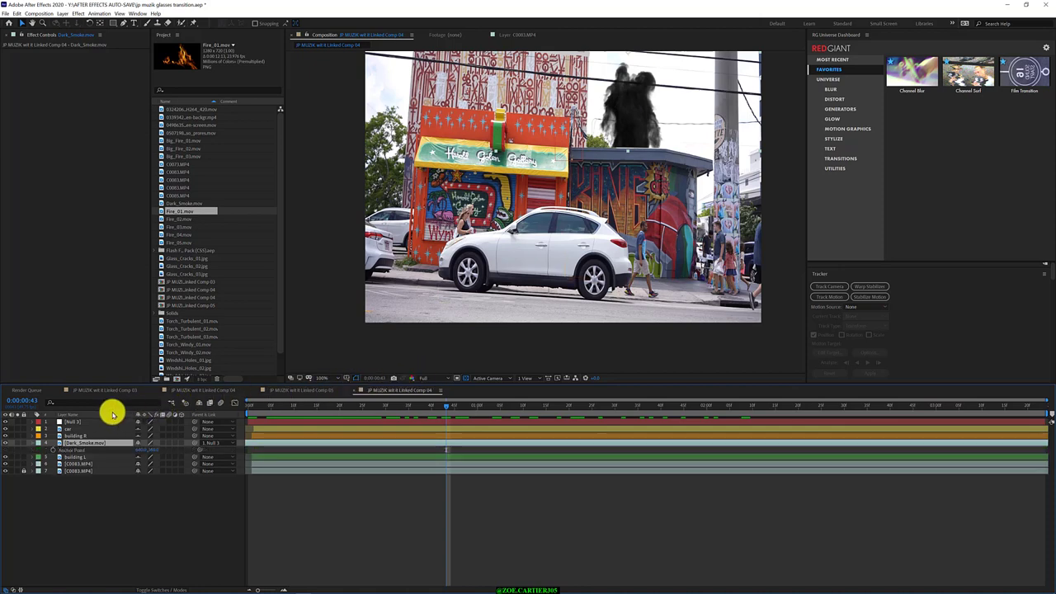
pyautogui.moveTo(154, 450); pyautogui.dragTo(180, 449)
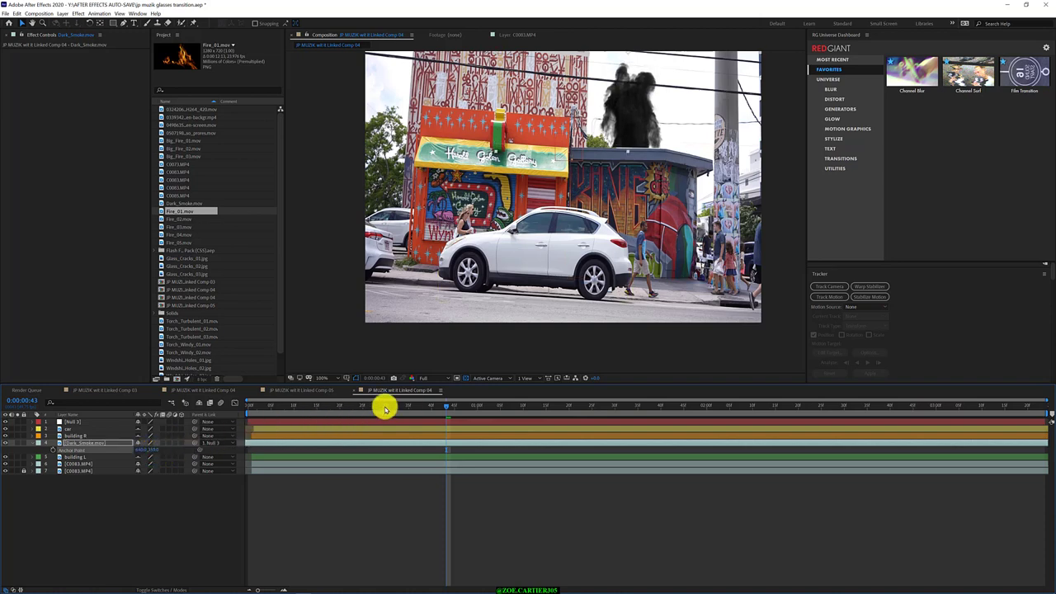
pyautogui.moveTo(368, 410)
pyautogui.mouseDown()
pyautogui.moveTo(266, 406)
pyautogui.moveTo(465, 386)
pyautogui.moveTo(698, 411)
pyautogui.mouseUp()
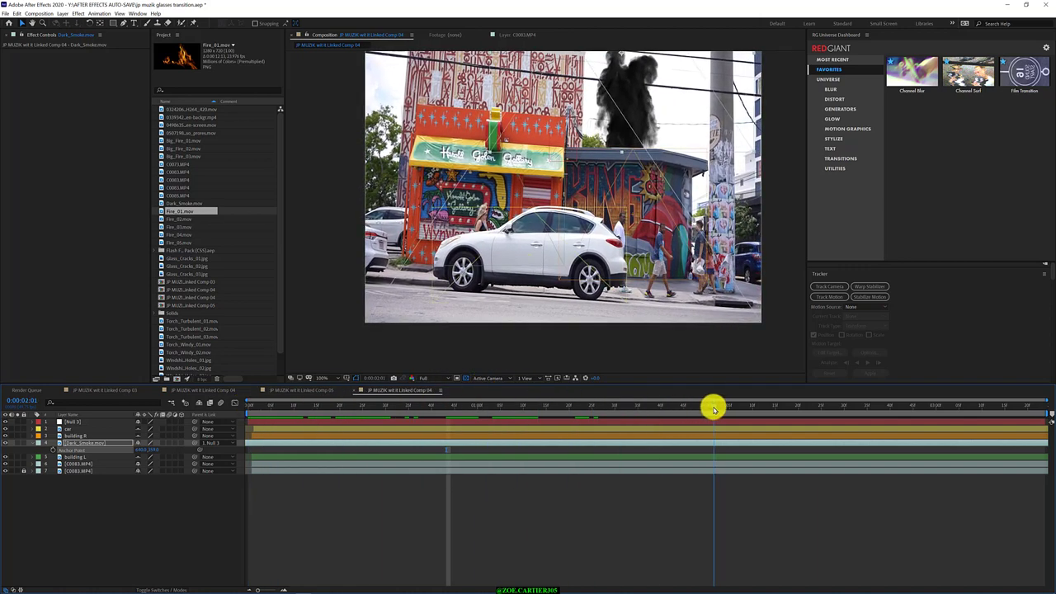
pyautogui.moveTo(698, 411)
pyautogui.mouseDown()
pyautogui.moveTo(547, 431)
pyautogui.moveTo(490, 408)
pyautogui.moveTo(600, 414)
pyautogui.mouseUp()
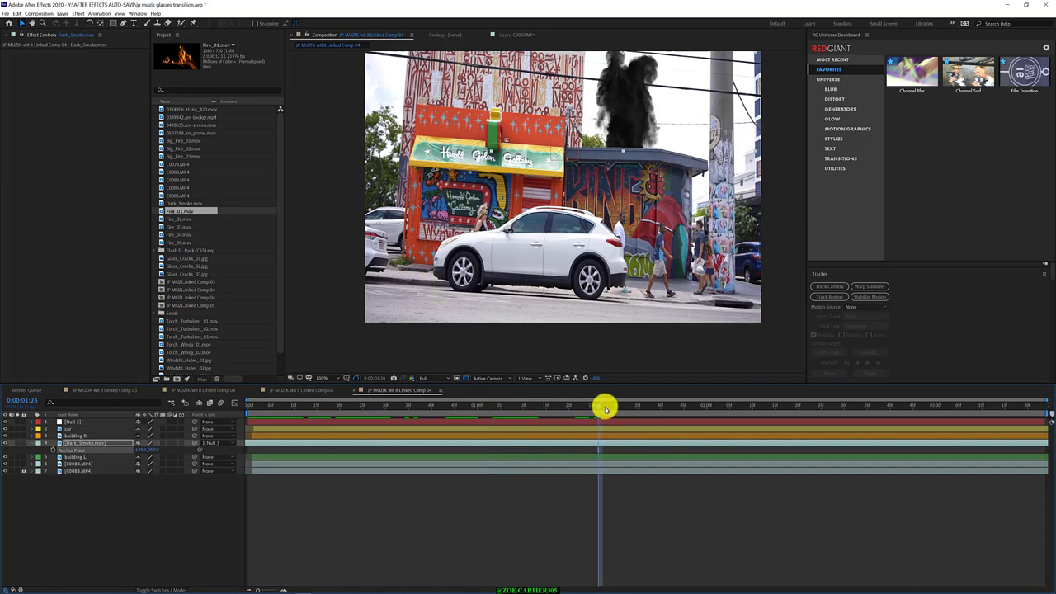
pyautogui.moveTo(605, 408)
pyautogui.mouseDown()
pyautogui.moveTo(926, 435)
pyautogui.moveTo(983, 428)
pyautogui.mouseUp()
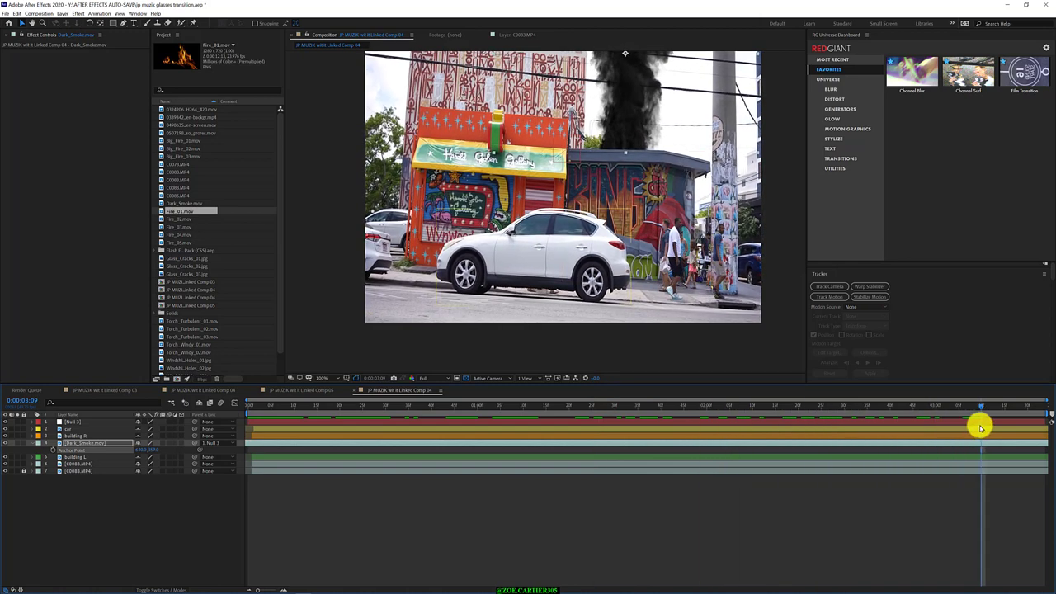
pyautogui.moveTo(309, 404)
pyautogui.mouseDown()
pyautogui.moveTo(240, 411)
pyautogui.moveTo(256, 405)
pyautogui.mouseUp()
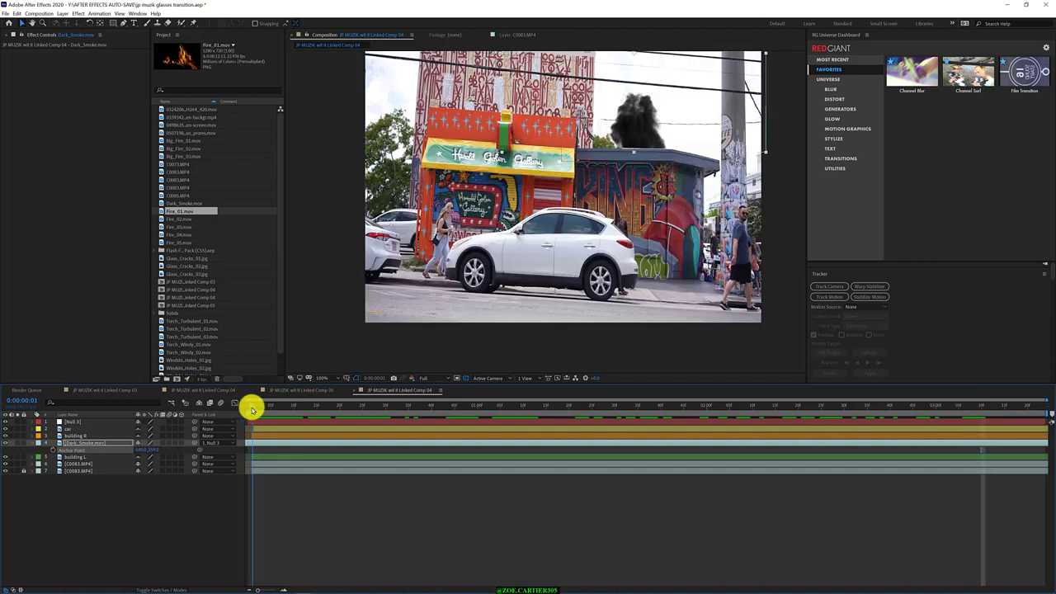
# Hide the shy layers, leaving Null 3 and the C0083.MP4 layers, then select Fire_04.mov and layer 2.
pyautogui.click(80, 466)
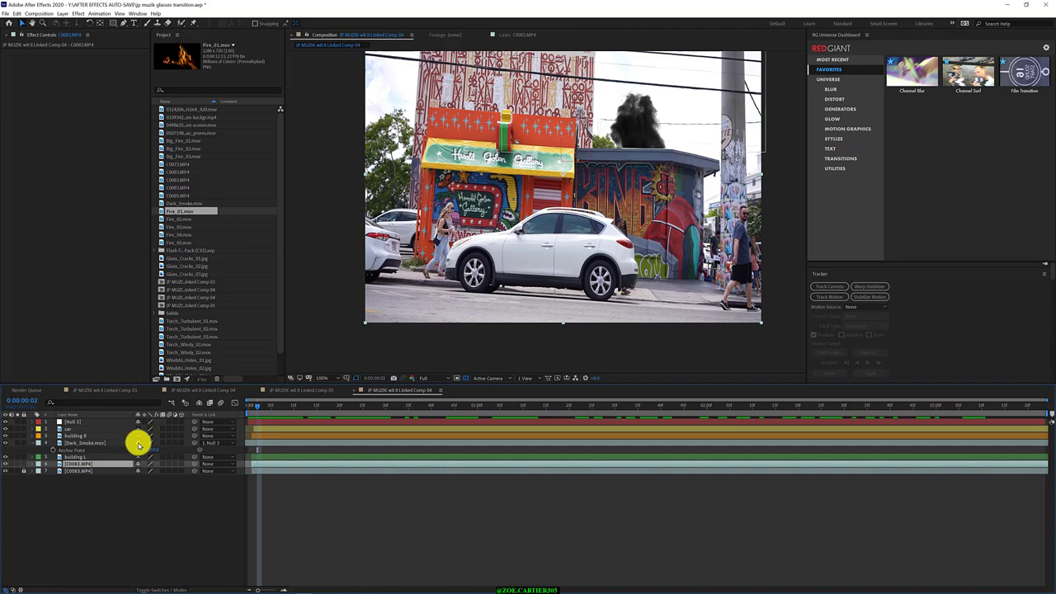
pyautogui.click(200, 402)
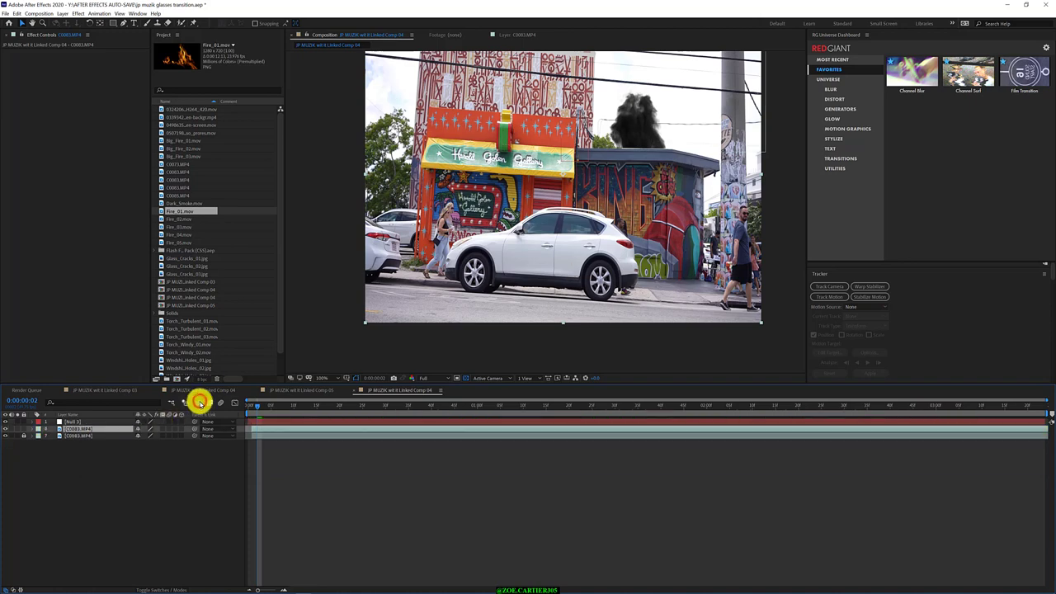
pyautogui.click(98, 453)
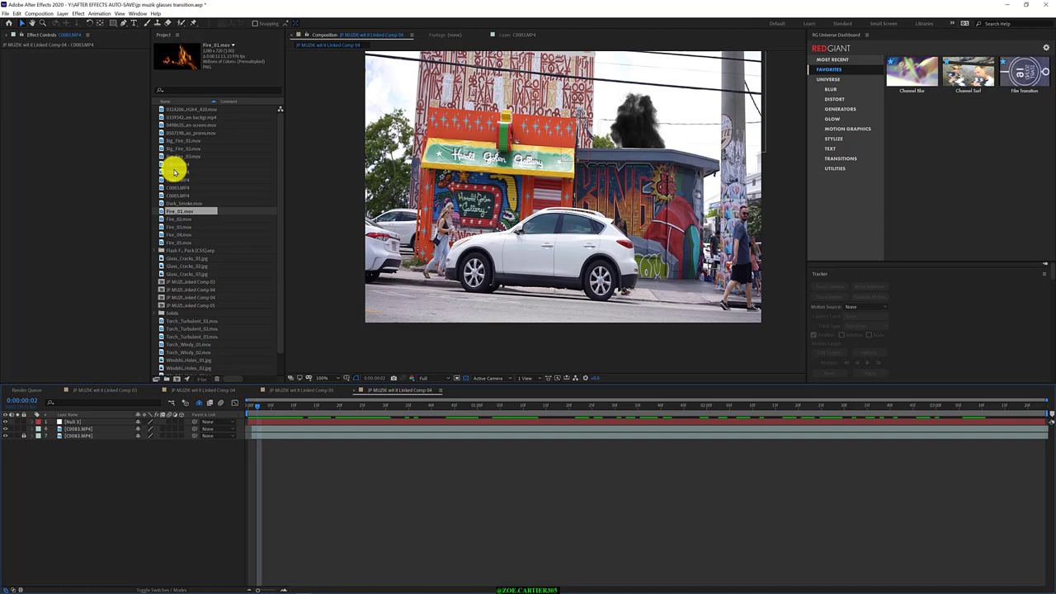
pyautogui.click(182, 234)
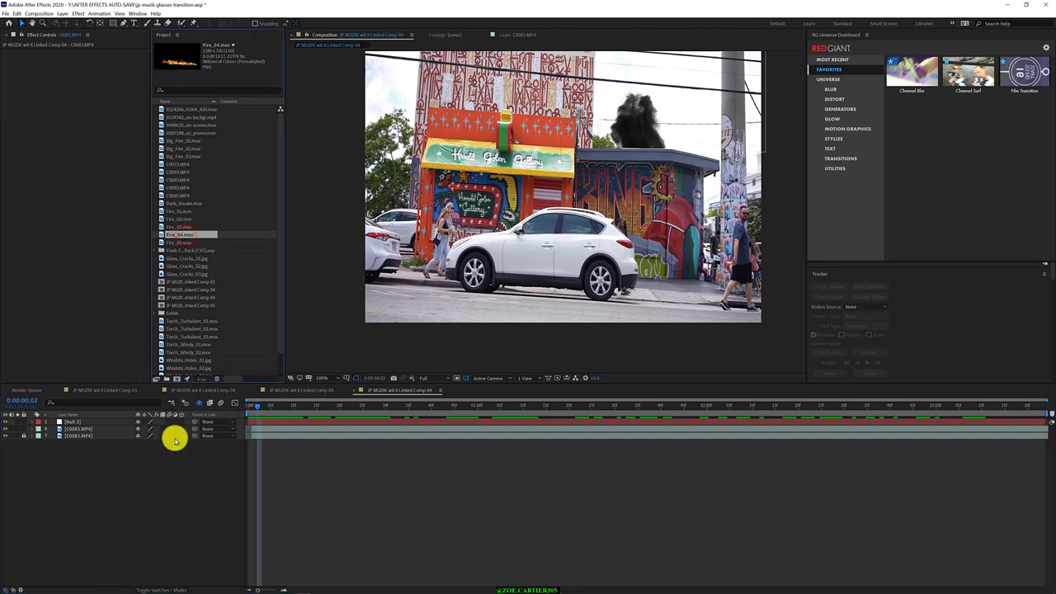
pyautogui.click(99, 429)
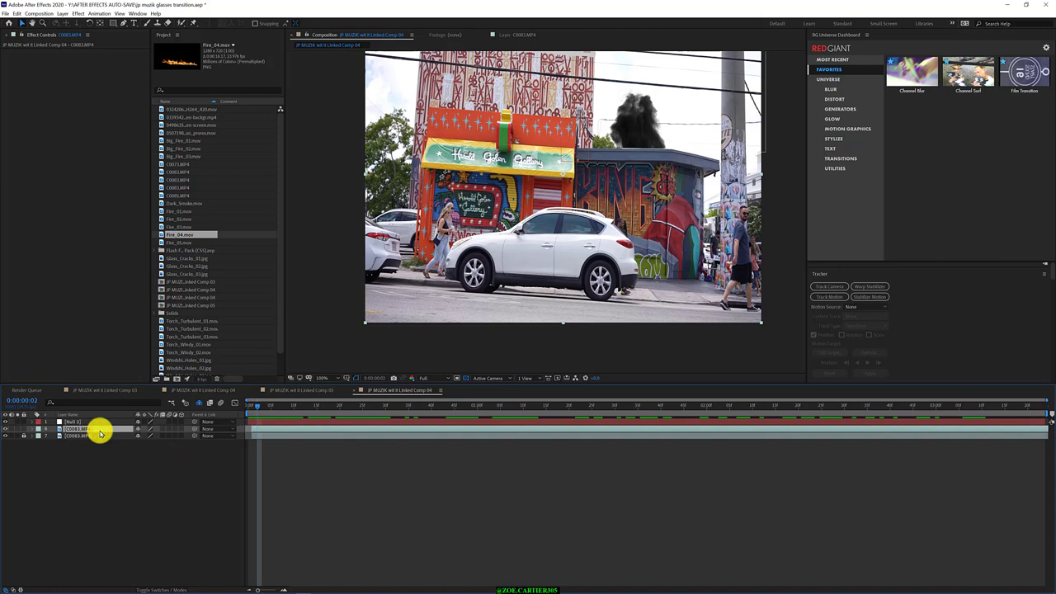
# Browse the Effect > Color Correction submenu toward Colorama.
pyautogui.click(80, 14)
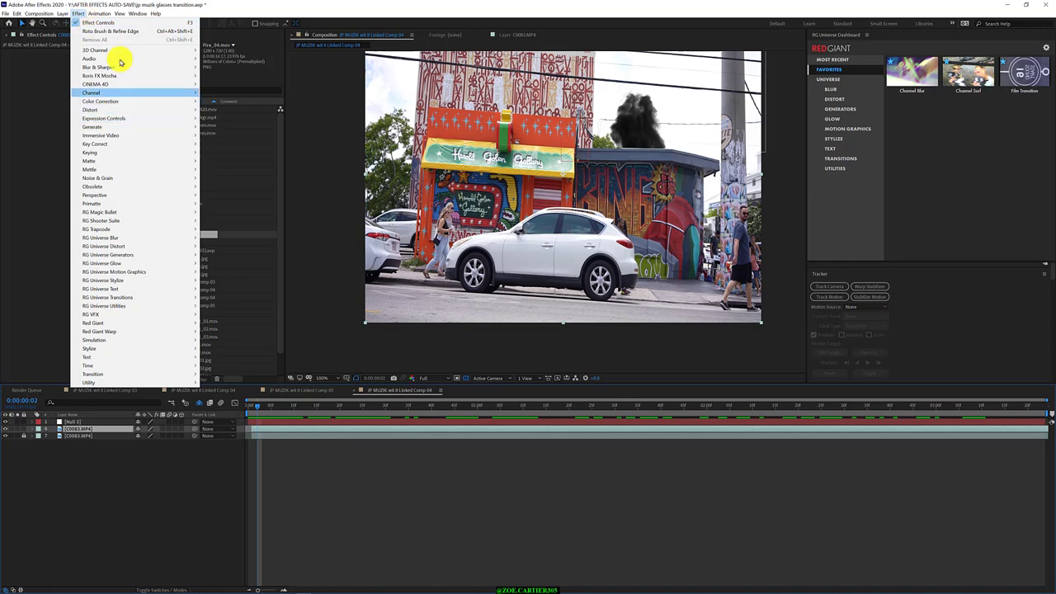
pyautogui.moveTo(149, 96)
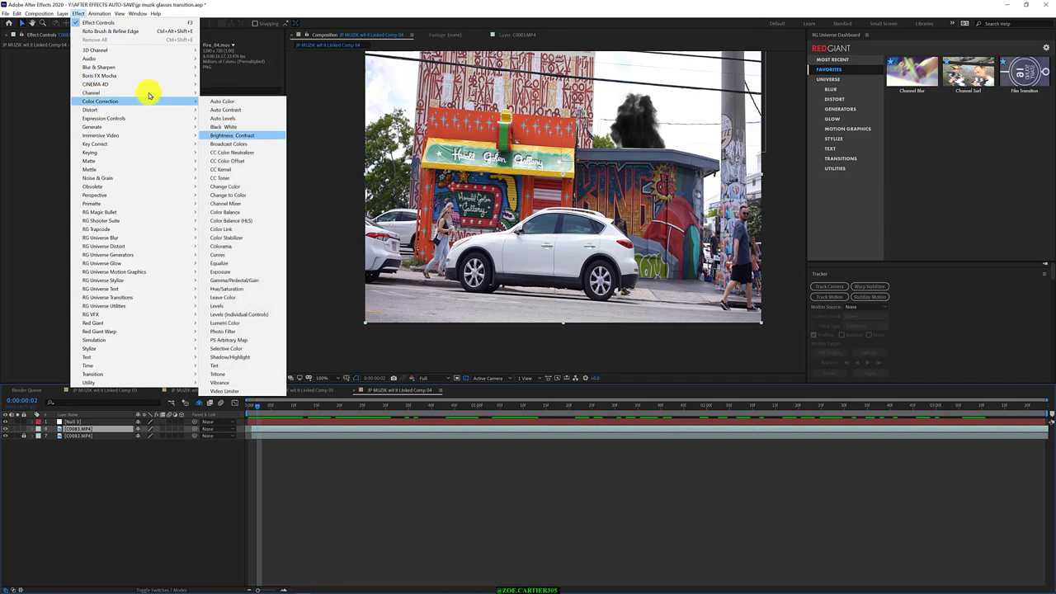
pyautogui.press('Up')
pyautogui.press('Up')
pyautogui.press('Up')
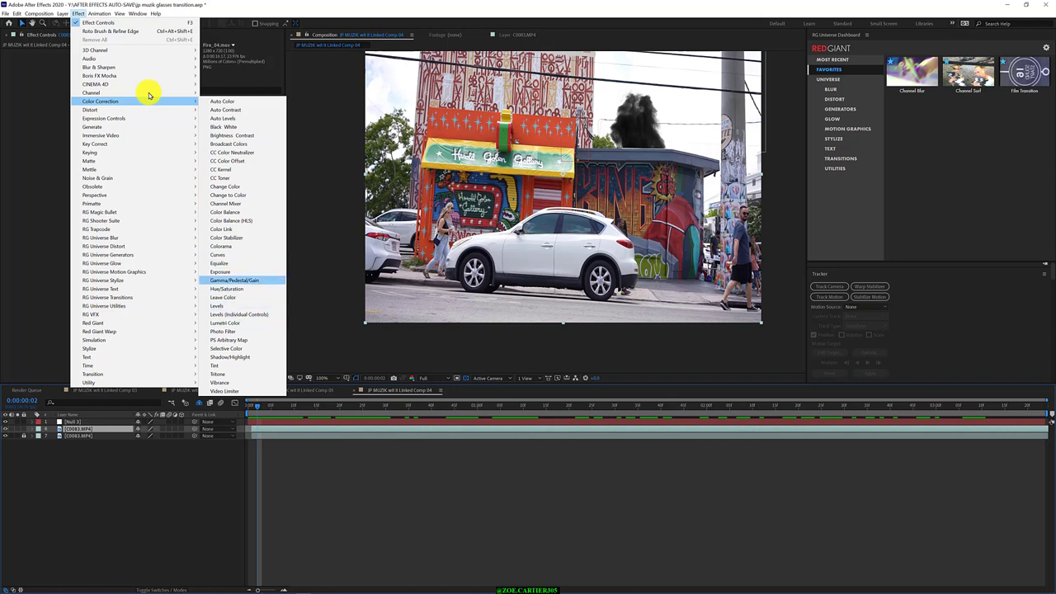
pyautogui.press('Up')
pyautogui.press('Up')
pyautogui.press('Up')
pyautogui.press('Up')
pyautogui.press('Up')
pyautogui.press('Up')
pyautogui.press('Up')
pyautogui.press('Up')
pyautogui.press('Up')
pyautogui.press('Up')
pyautogui.press('Up')
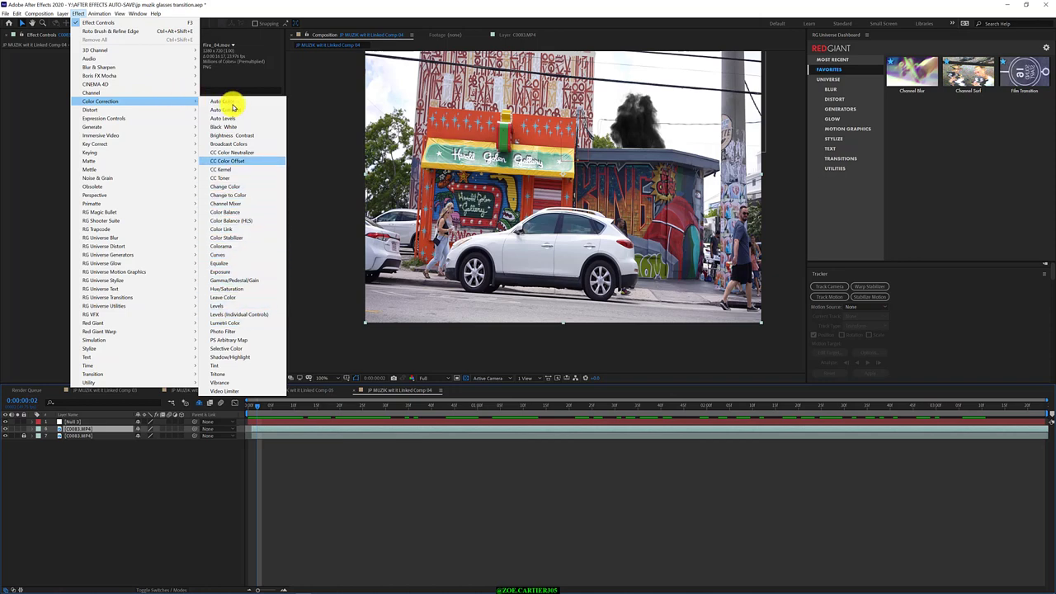
pyautogui.press('Up')
pyautogui.press('Up')
pyautogui.press('Up')
pyautogui.press('Up')
pyautogui.press('Up')
pyautogui.press('Down')
pyautogui.press('Down')
pyautogui.press('Down')
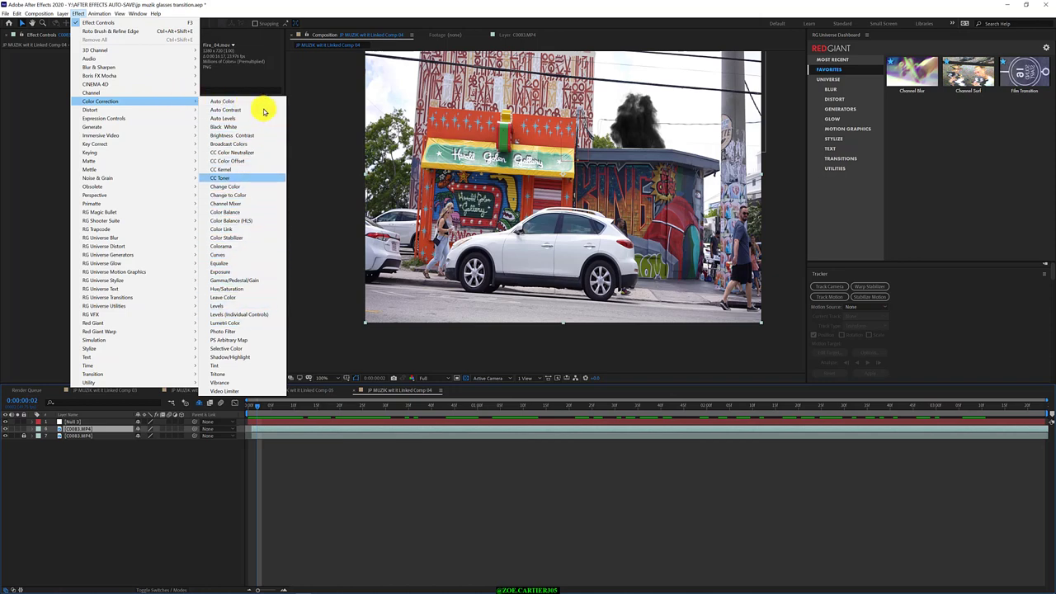
pyautogui.press('Down')
pyautogui.press('Down')
pyautogui.press('Down')
pyautogui.press('Down')
pyautogui.press('Down')
pyautogui.press('Down')
pyautogui.press('Down')
pyautogui.press('Down')
pyautogui.press('Down')
pyautogui.press('Down')
pyautogui.press('Down')
pyautogui.press('Down')
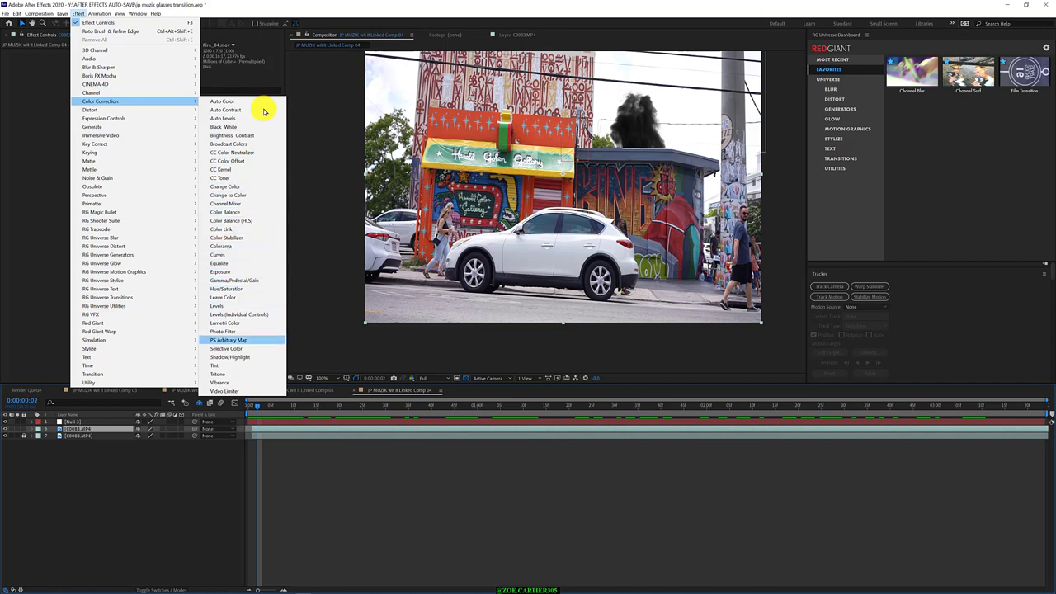
pyautogui.press('Up')
pyautogui.press('Up')
pyautogui.press('Down')
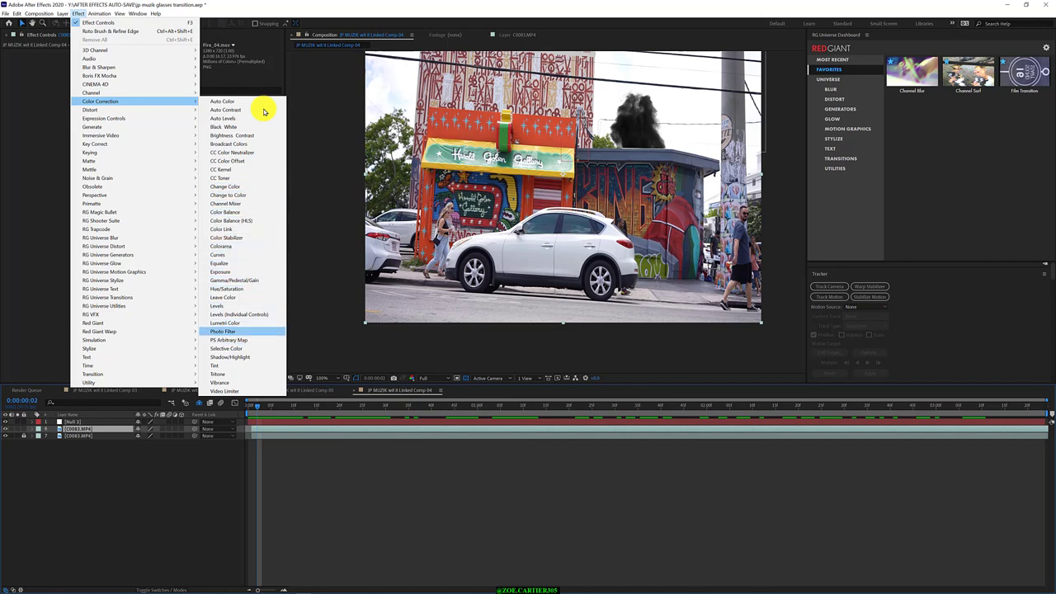
pyautogui.press('Down')
pyautogui.press('Down')
pyautogui.press('Down')
pyautogui.press('Down')
pyautogui.press('Down')
pyautogui.press('Down')
pyautogui.press('Up')
pyautogui.press('Up')
pyautogui.press('Up')
pyautogui.press('Up')
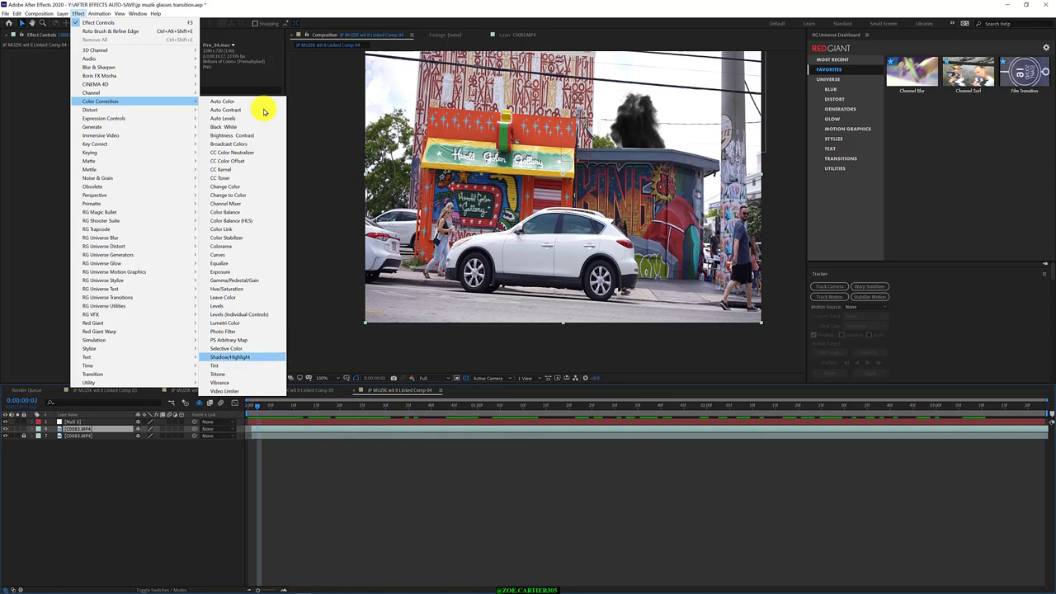
pyautogui.press('Up')
pyautogui.press('Up')
pyautogui.press('Up')
pyautogui.press('Up')
pyautogui.press('Down')
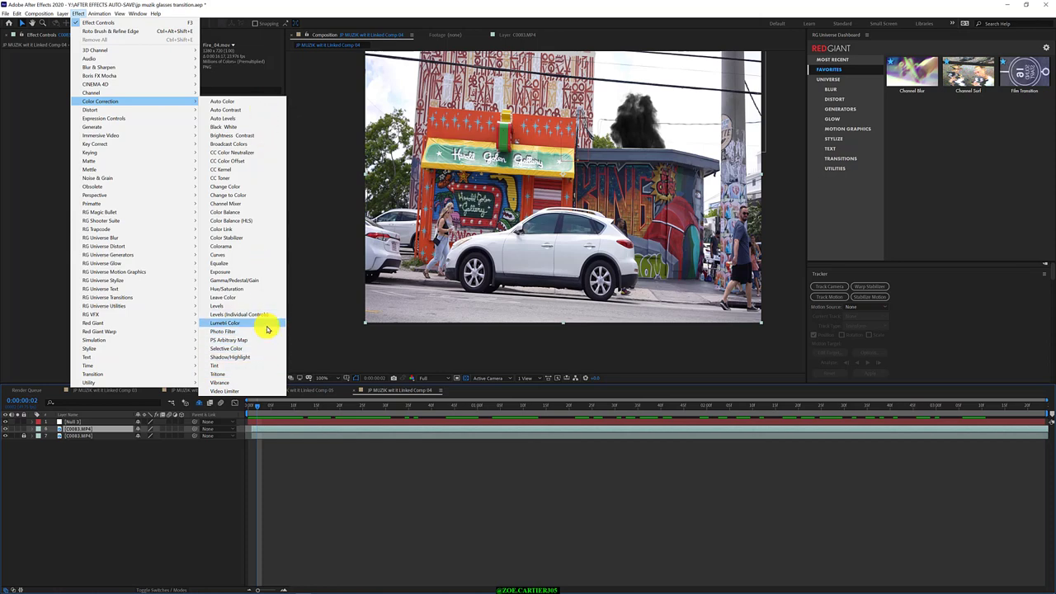
pyautogui.press('Up')
pyautogui.press('Up')
pyautogui.press('Up')
pyautogui.press('Up')
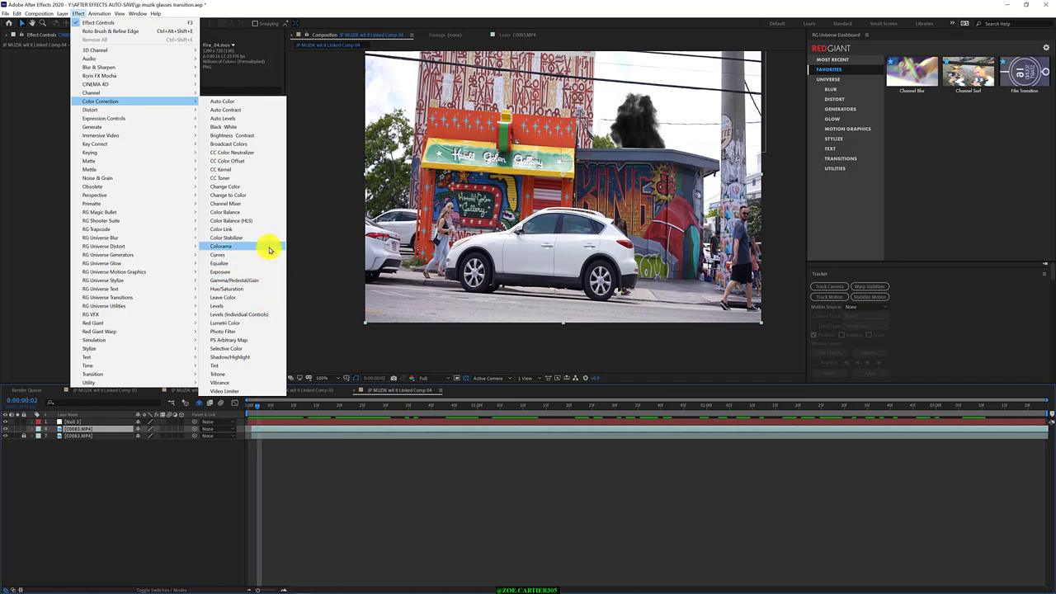
# Apply Colorama to the C0083.MP4 layer and expand its Input Phase and Output Cycle settings.
pyautogui.click(269, 247)
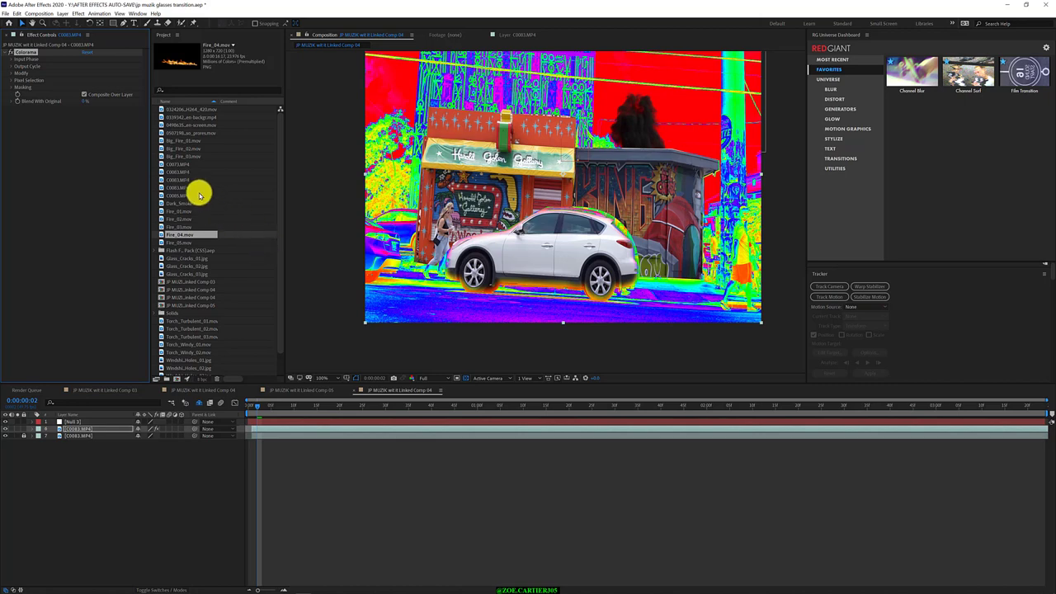
pyautogui.moveTo(82, 102)
pyautogui.mouseDown()
pyautogui.moveTo(131, 95)
pyautogui.moveTo(29, 92)
pyautogui.mouseUp()
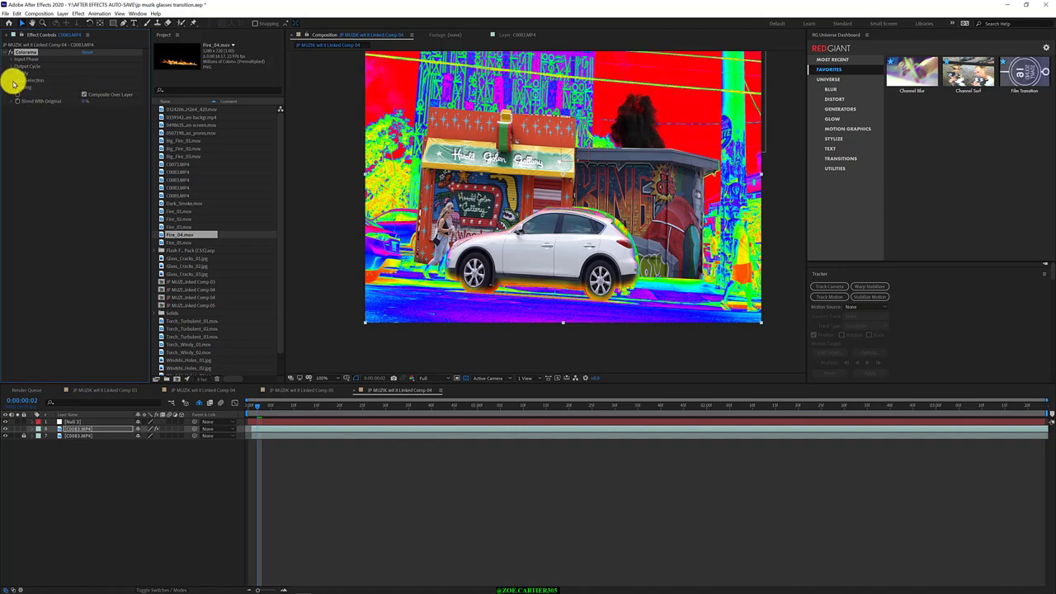
pyautogui.click(11, 60)
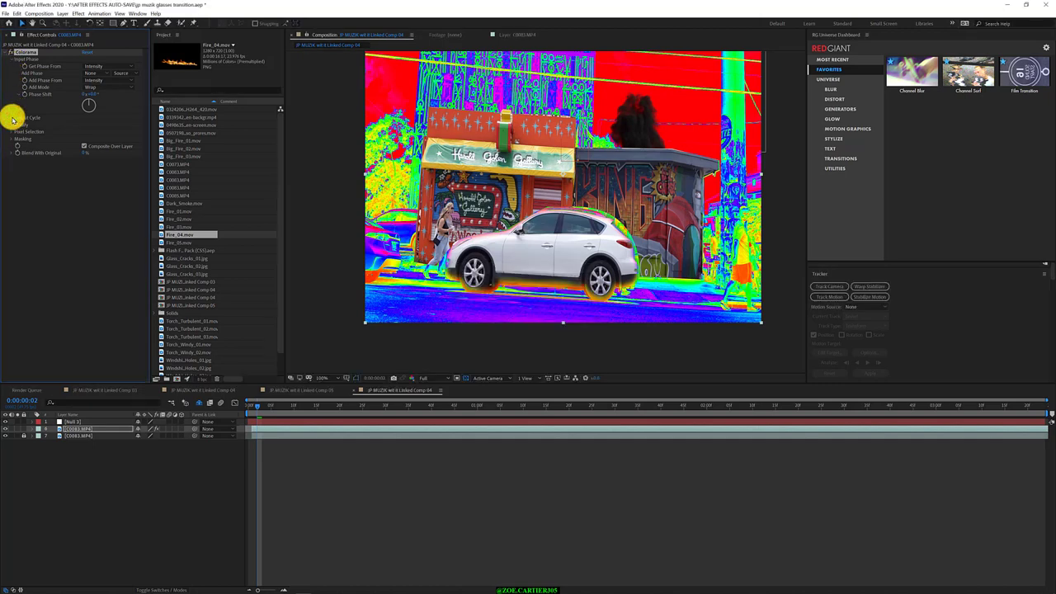
pyautogui.click(12, 115)
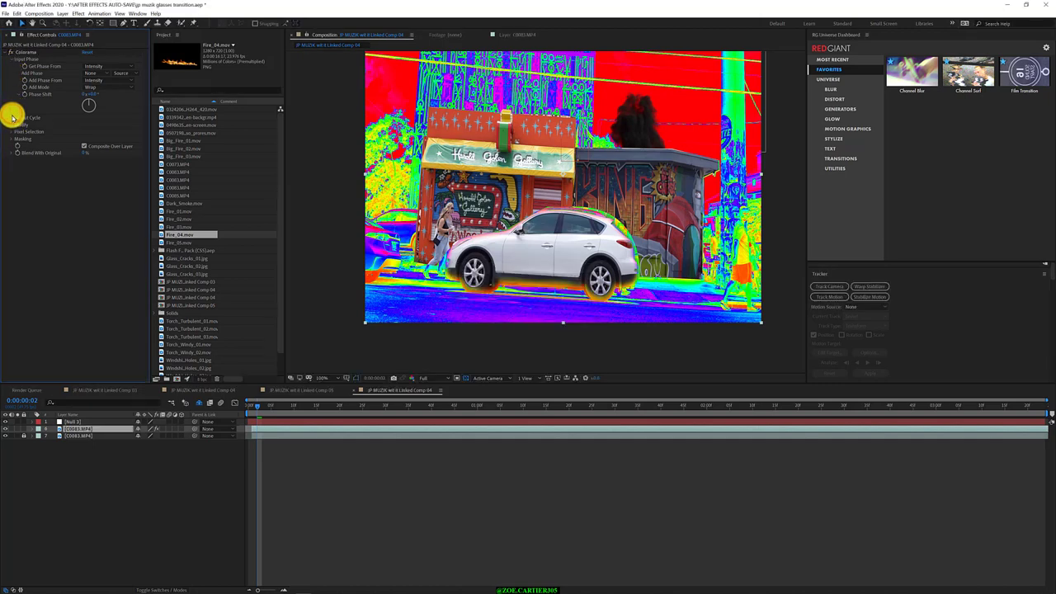
pyautogui.click(12, 117)
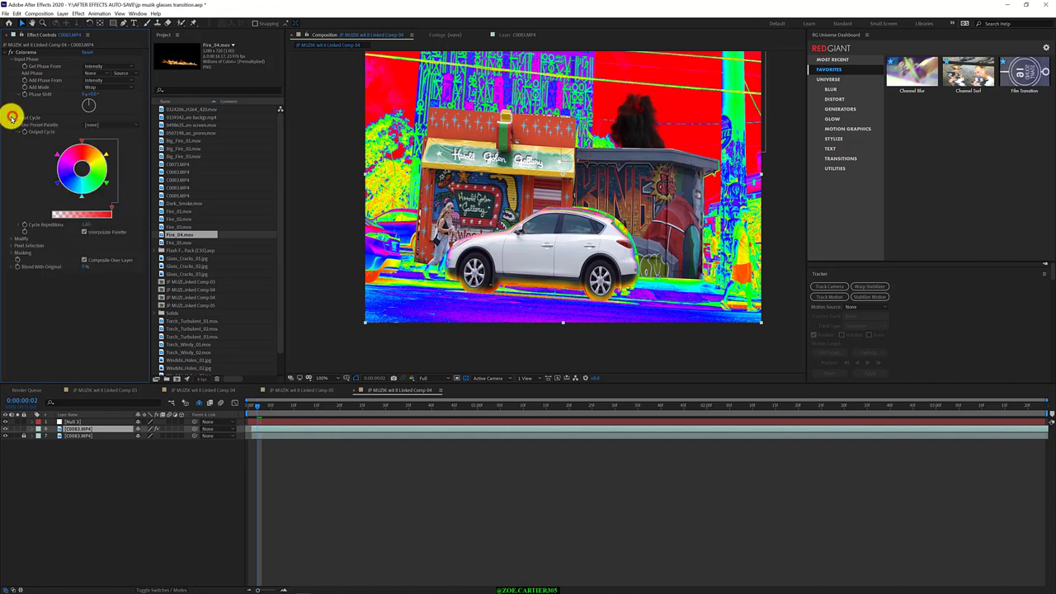
# Switch Output Cycle to the Ramp Grey palette and drag its points to reshape the grey tones.
pyautogui.click(99, 125)
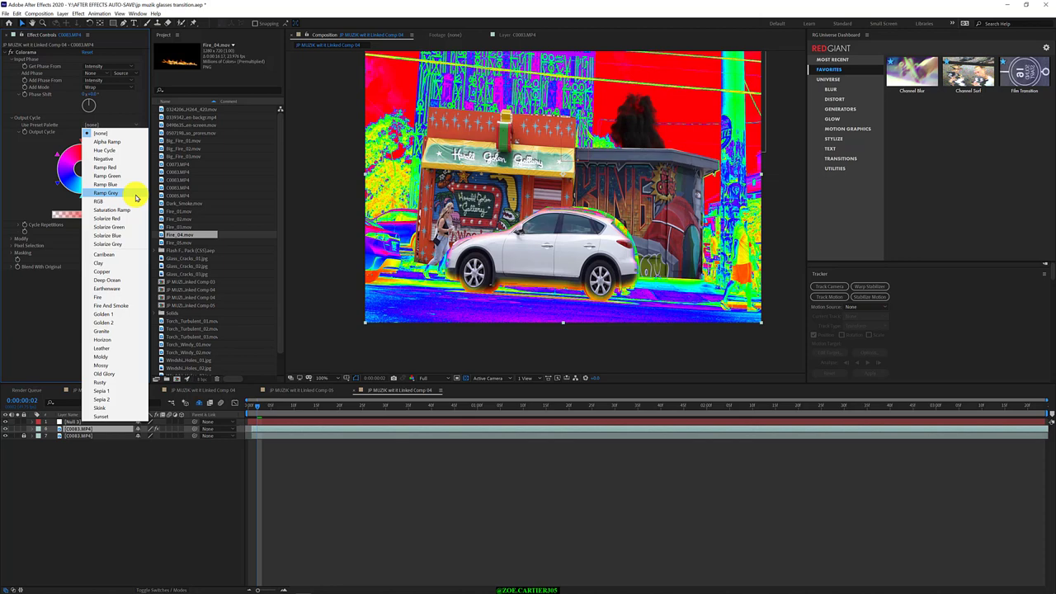
pyautogui.click(136, 197)
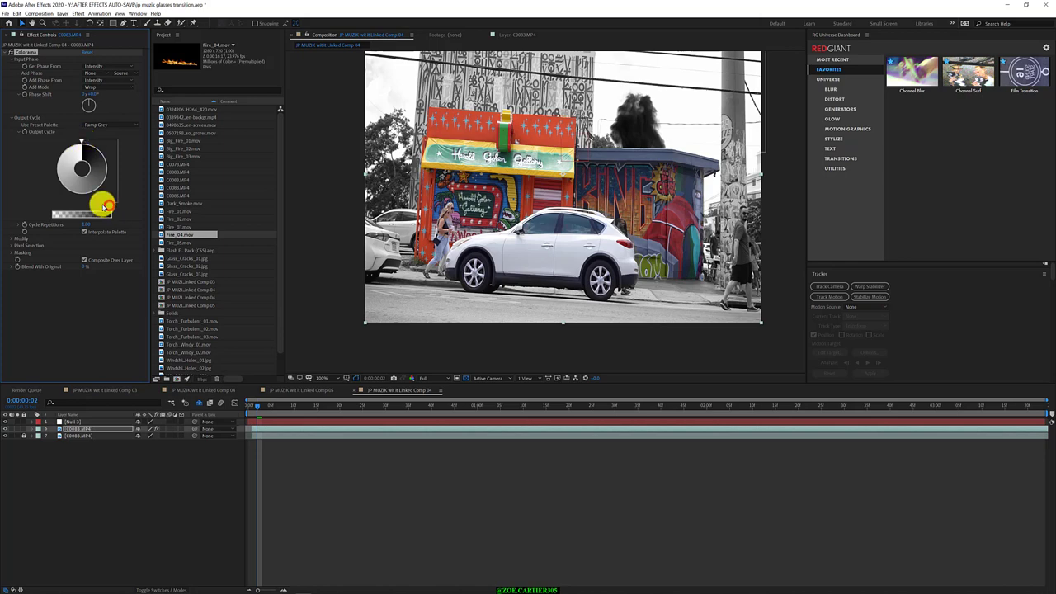
pyautogui.doubleClick(94, 156)
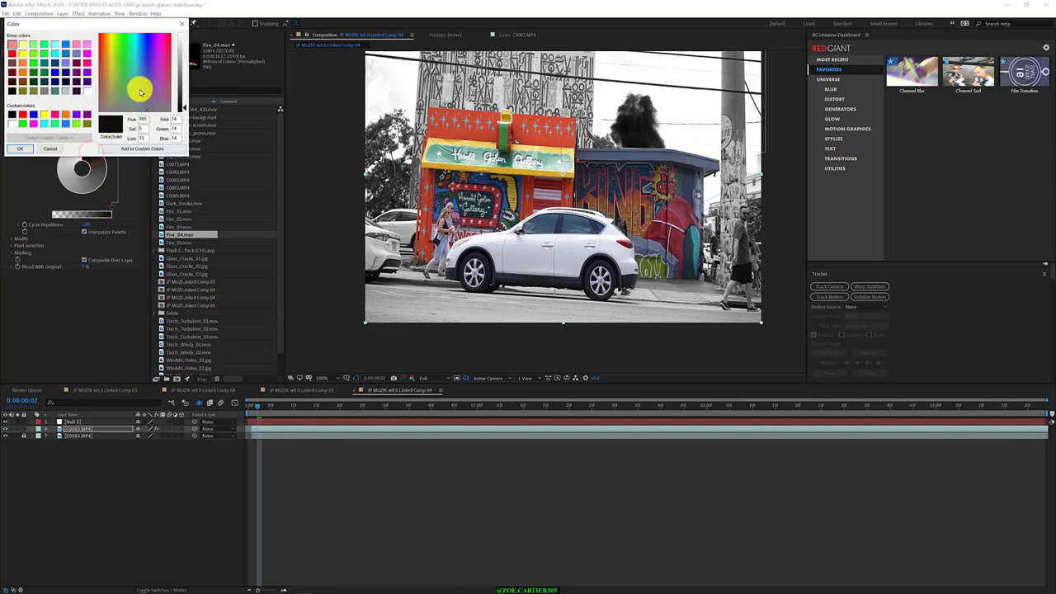
pyautogui.click(183, 23)
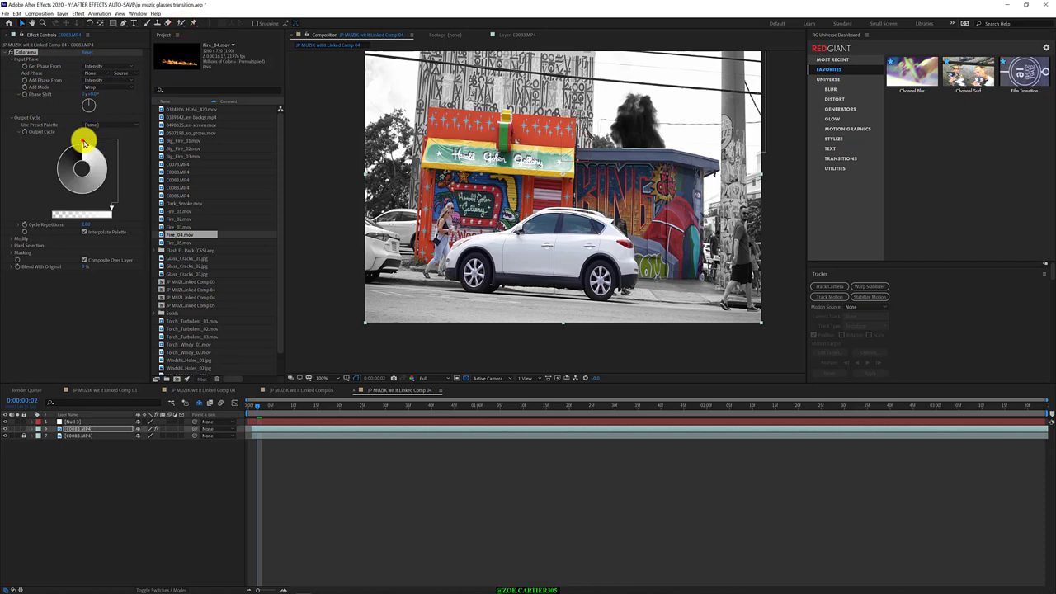
pyautogui.moveTo(83, 143)
pyautogui.mouseDown()
pyautogui.moveTo(53, 146)
pyautogui.moveTo(120, 172)
pyautogui.moveTo(119, 143)
pyautogui.moveTo(61, 182)
pyautogui.moveTo(74, 139)
pyautogui.moveTo(70, 146)
pyautogui.moveTo(81, 145)
pyautogui.mouseUp()
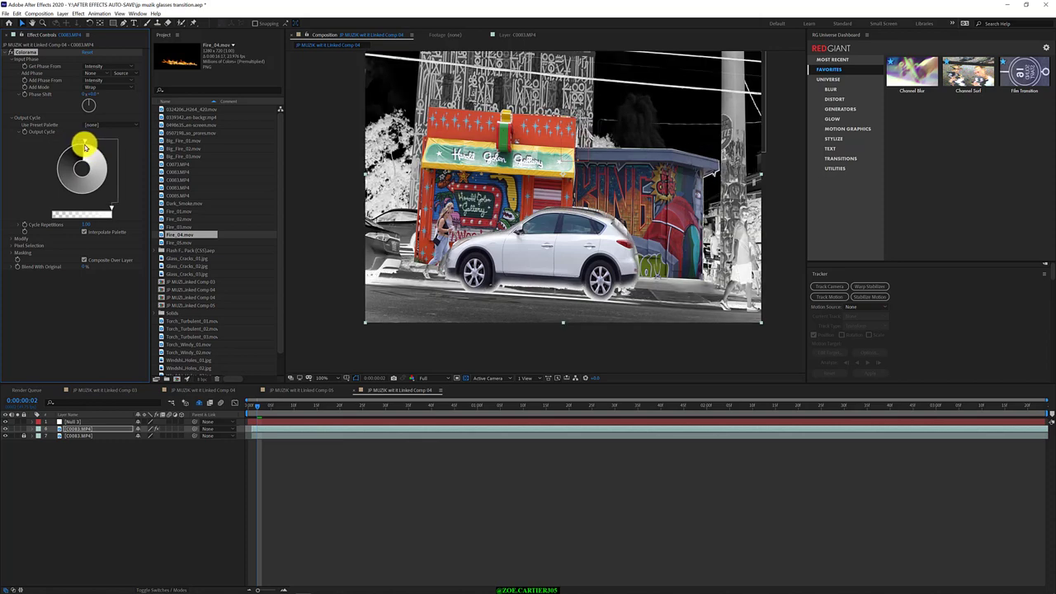
pyautogui.moveTo(80, 145); pyautogui.dragTo(84, 145)
pyautogui.moveTo(83, 146)
pyautogui.mouseDown()
pyautogui.moveTo(76, 205)
pyautogui.moveTo(59, 154)
pyautogui.moveTo(85, 203)
pyautogui.moveTo(120, 193)
pyautogui.moveTo(108, 165)
pyautogui.moveTo(111, 208)
pyautogui.mouseUp()
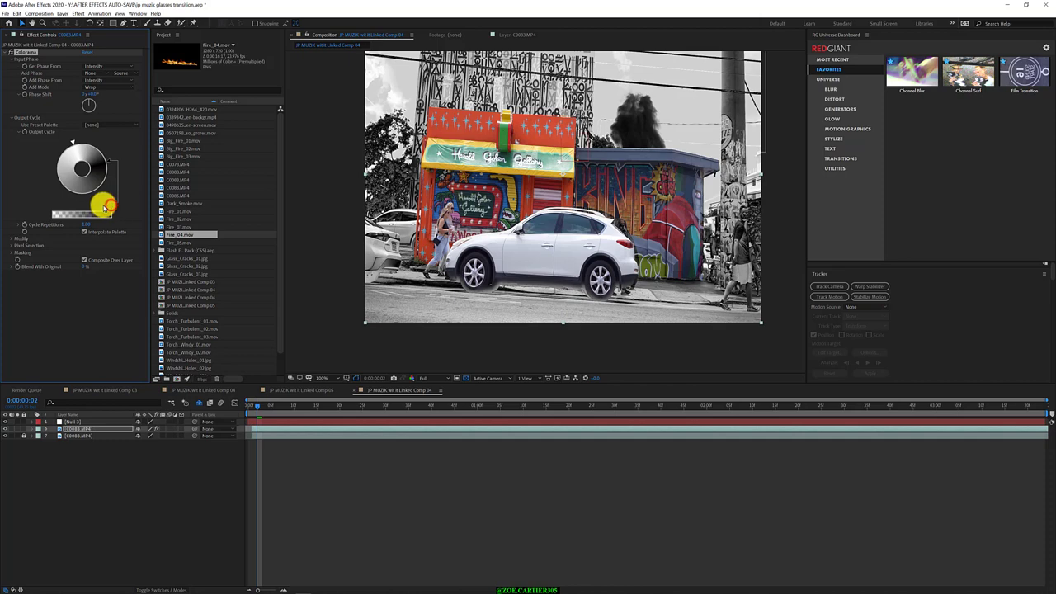
pyautogui.moveTo(105, 206); pyautogui.dragTo(61, 214)
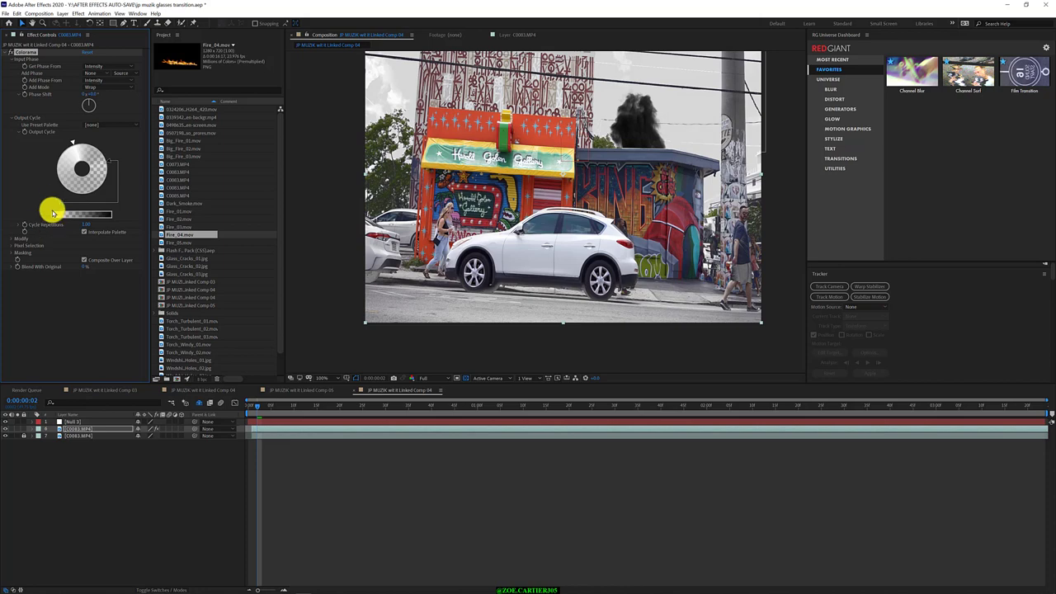
pyautogui.moveTo(74, 143)
pyautogui.mouseDown()
pyautogui.moveTo(60, 173)
pyautogui.moveTo(76, 121)
pyautogui.mouseUp()
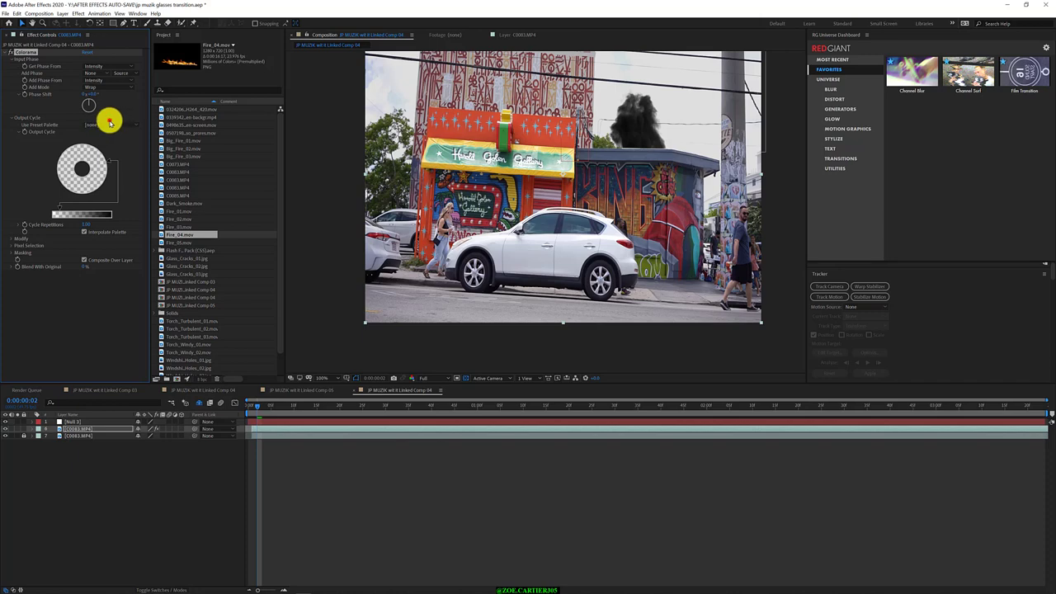
# Try the Alpha Ramp palette, return to Ramp Grey, and drag an Output Cycle point to brighten greys.
pyautogui.click(111, 125)
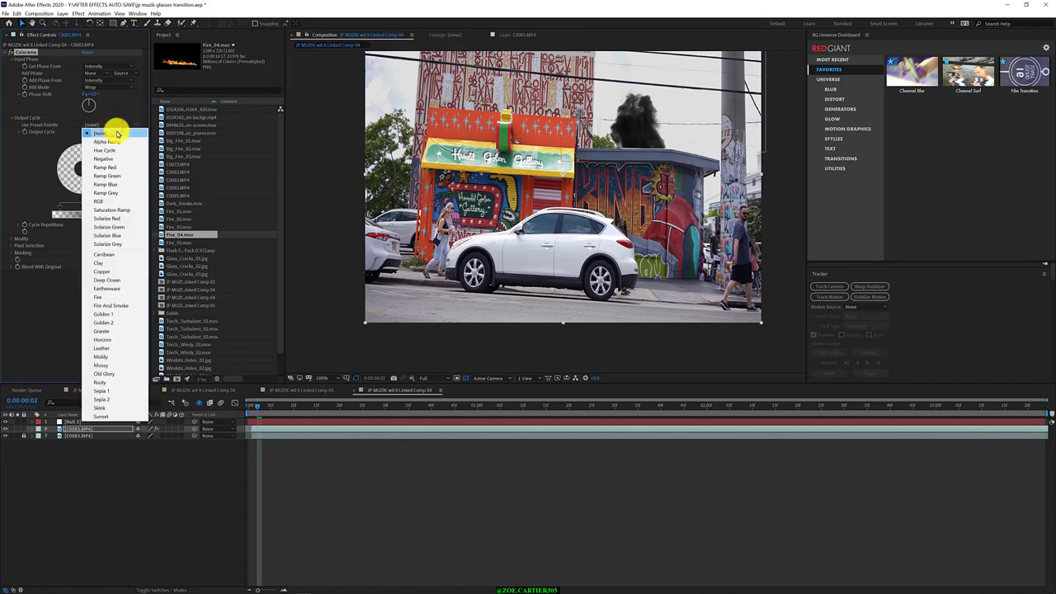
pyautogui.press('Down')
pyautogui.press('Down')
pyautogui.click(121, 141)
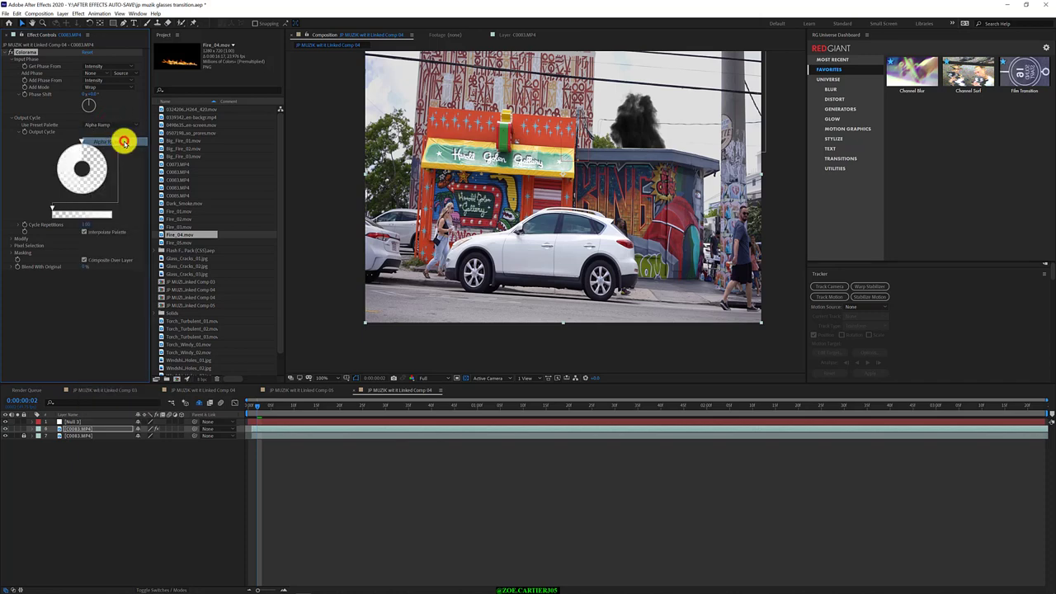
pyautogui.click(114, 125)
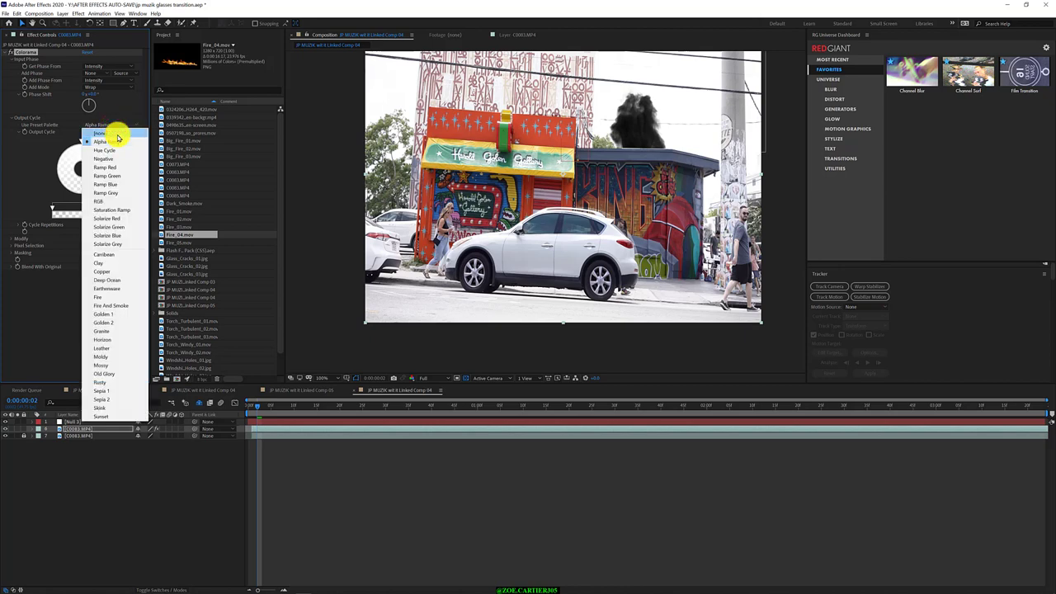
pyautogui.click(129, 194)
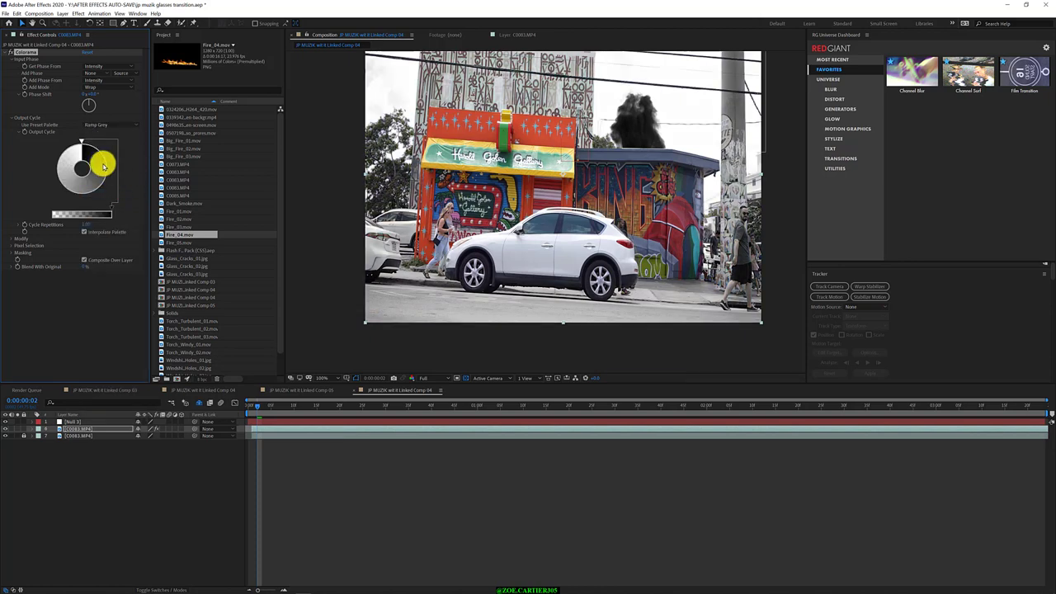
pyautogui.moveTo(83, 144)
pyautogui.mouseDown()
pyautogui.moveTo(72, 143)
pyautogui.moveTo(87, 143)
pyautogui.moveTo(82, 207)
pyautogui.moveTo(59, 171)
pyautogui.mouseUp()
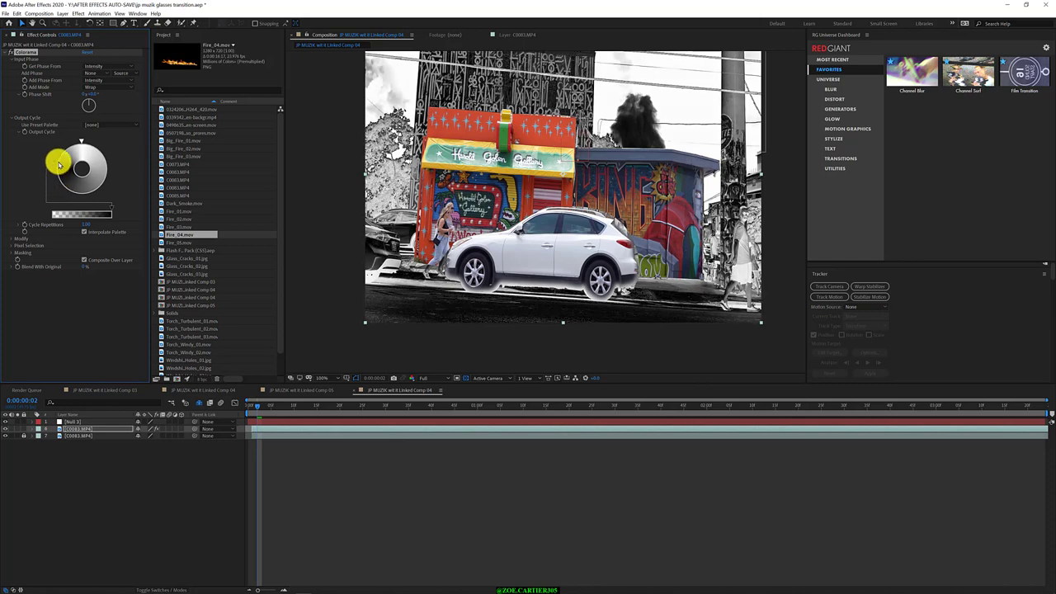
pyautogui.moveTo(58, 171)
pyautogui.mouseDown()
pyautogui.moveTo(71, 146)
pyautogui.moveTo(85, 193)
pyautogui.moveTo(113, 170)
pyautogui.moveTo(58, 162)
pyautogui.moveTo(103, 213)
pyautogui.moveTo(70, 161)
pyautogui.moveTo(109, 168)
pyautogui.moveTo(72, 177)
pyautogui.moveTo(38, 76)
pyautogui.mouseUp()
# Reset Colorama, try Alpha, Saturation, Green and Red, then set Get Phase From to Intensity.
pyautogui.rightClick(35, 52)
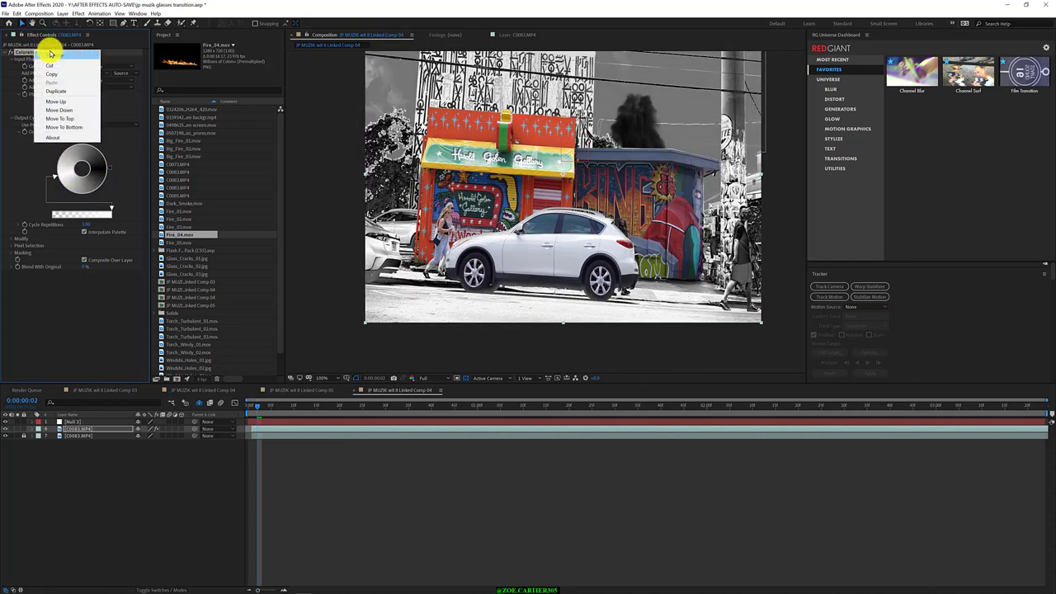
pyautogui.click(52, 54)
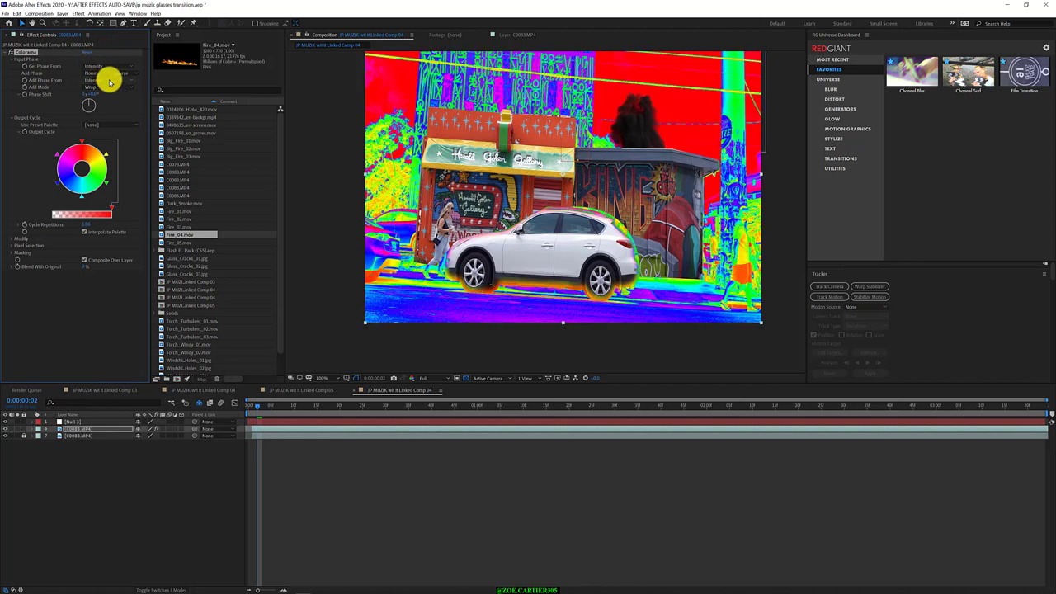
pyautogui.click(100, 67)
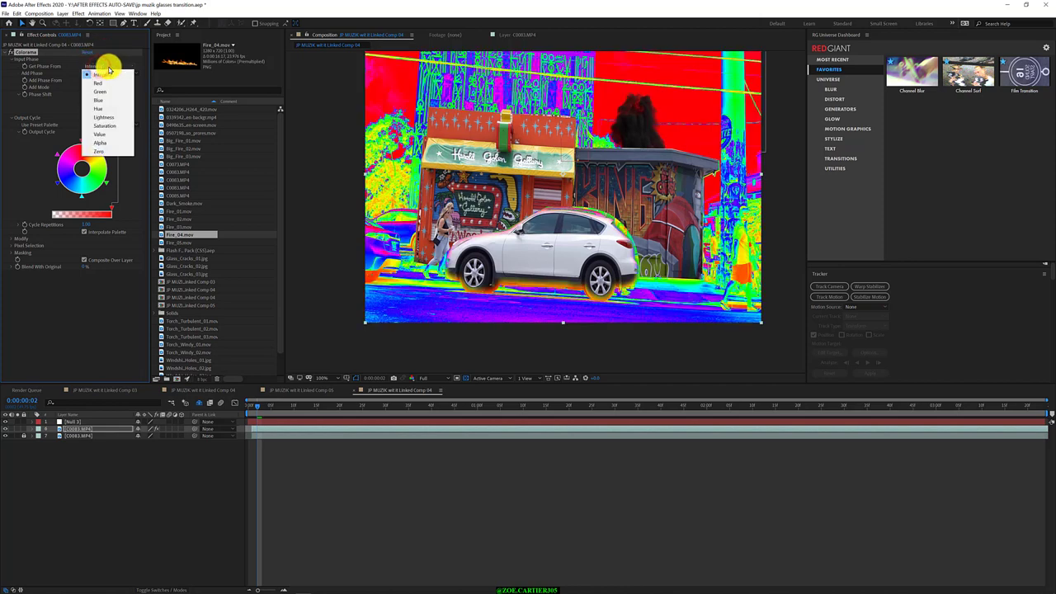
pyautogui.click(100, 142)
pyautogui.click(118, 68)
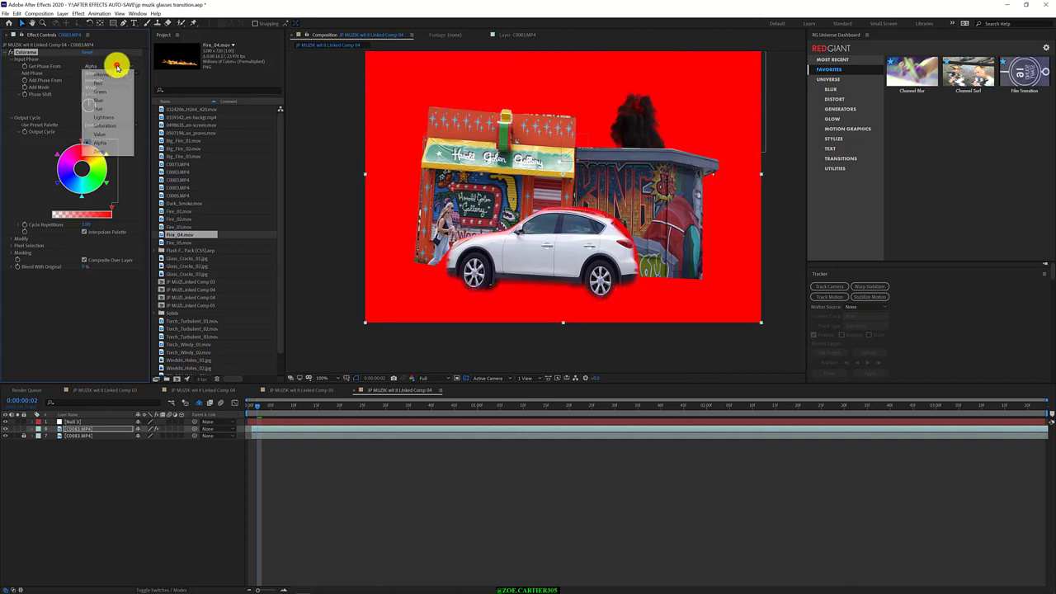
pyautogui.click(114, 126)
pyautogui.click(110, 67)
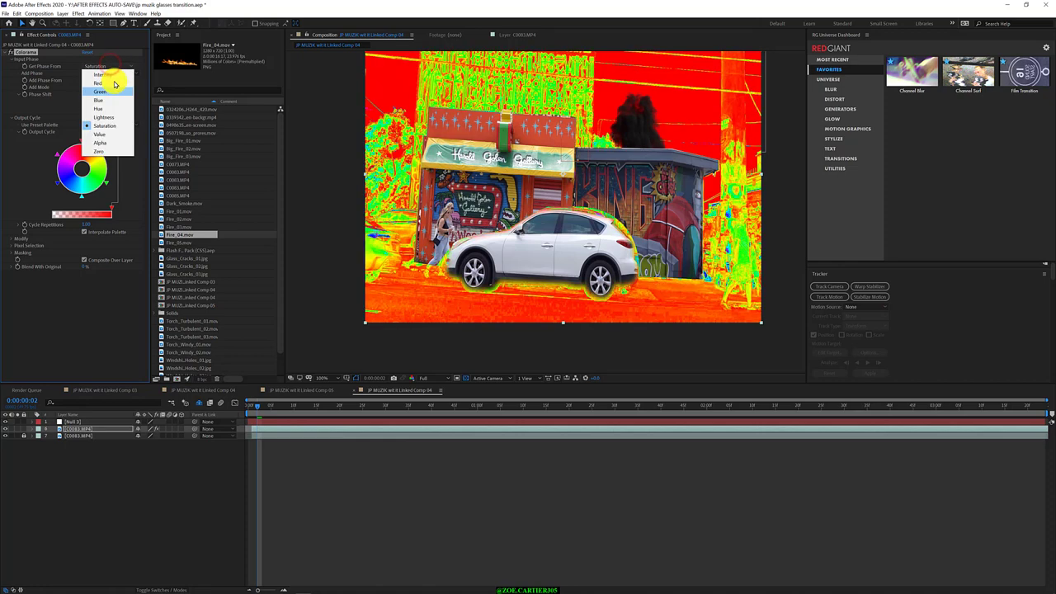
pyautogui.click(114, 92)
pyautogui.click(110, 66)
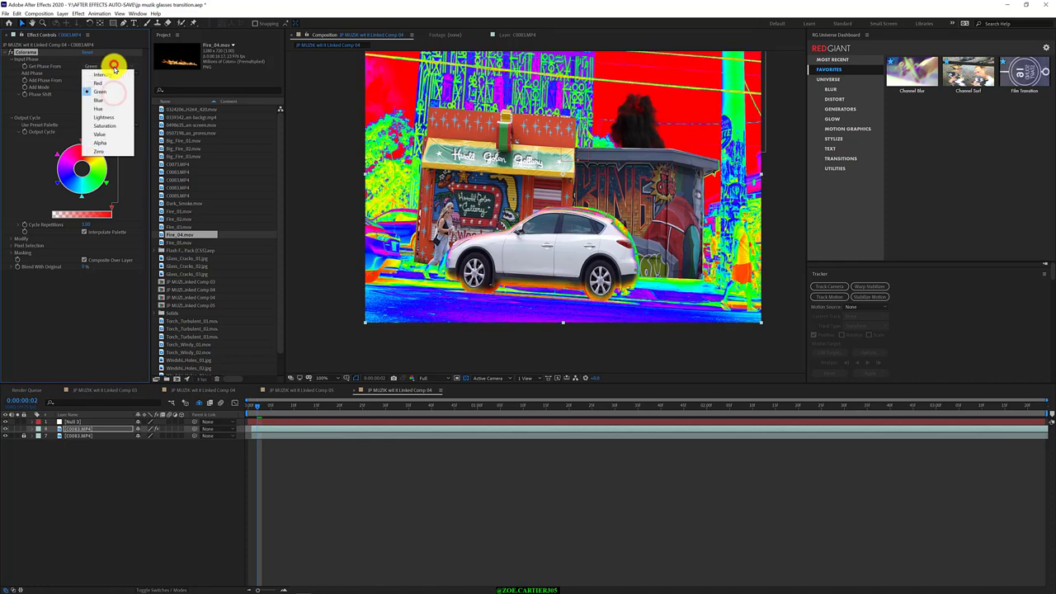
pyautogui.click(114, 92)
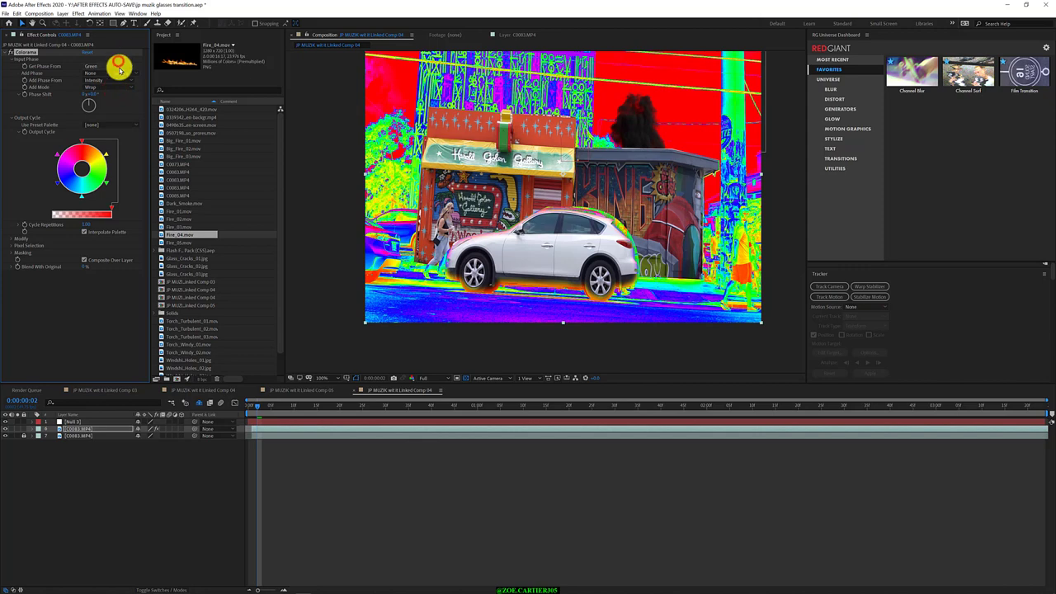
pyautogui.click(119, 68)
pyautogui.click(116, 84)
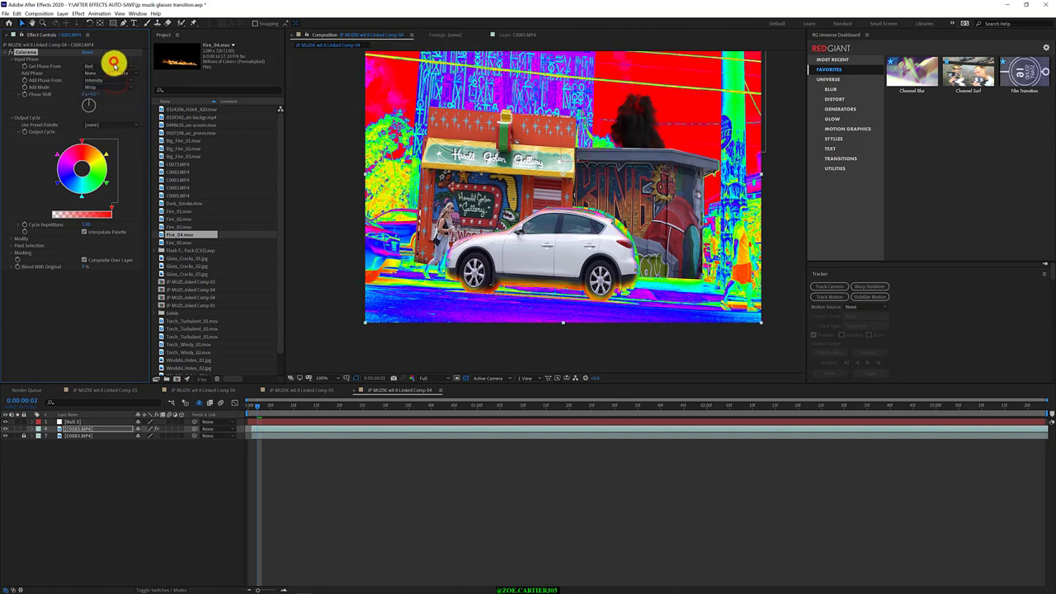
pyautogui.click(114, 66)
pyautogui.click(113, 75)
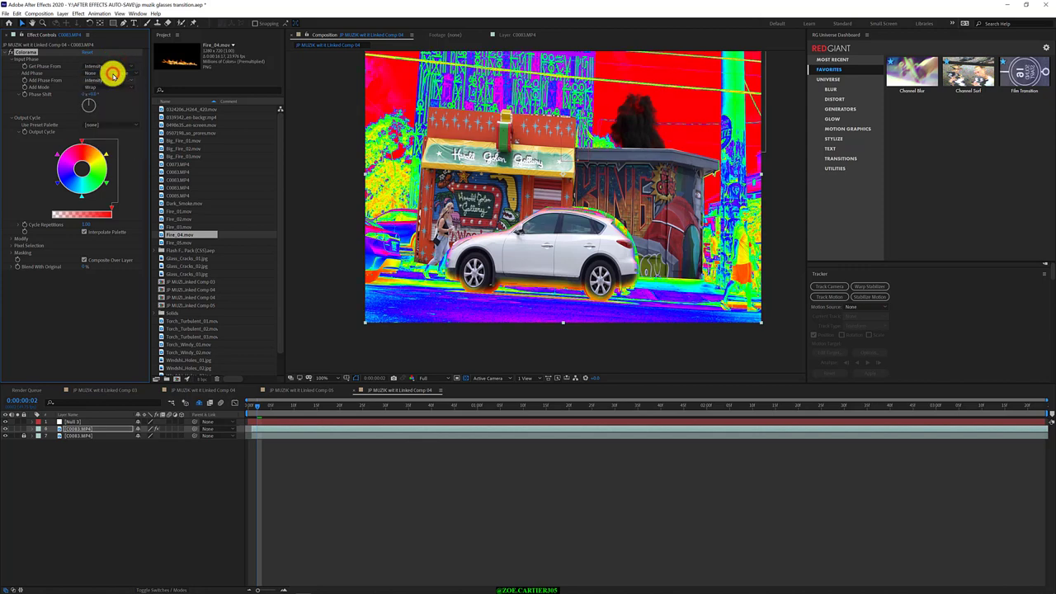
# Keep Add Mode on Wrap and scrub Phase Shift to cycle the footage colours.
pyautogui.click(106, 87)
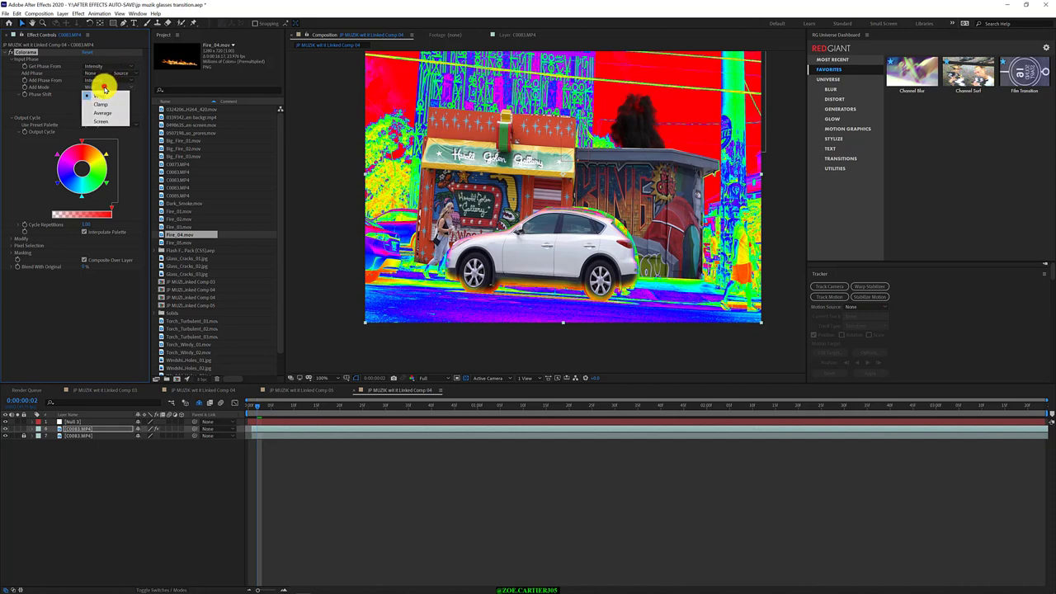
pyautogui.click(111, 88)
pyautogui.click(115, 89)
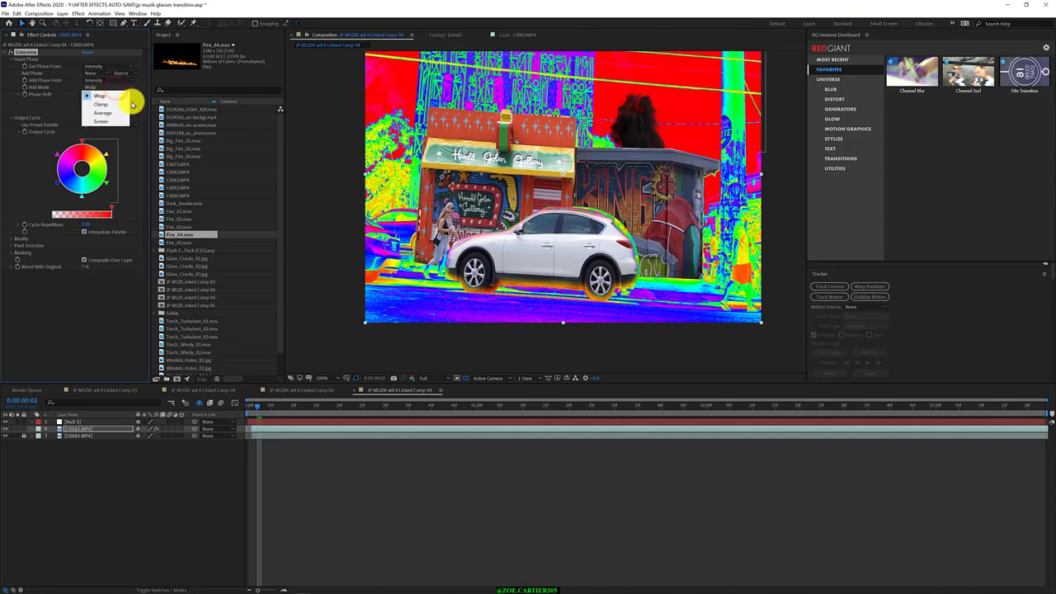
pyautogui.click(135, 106)
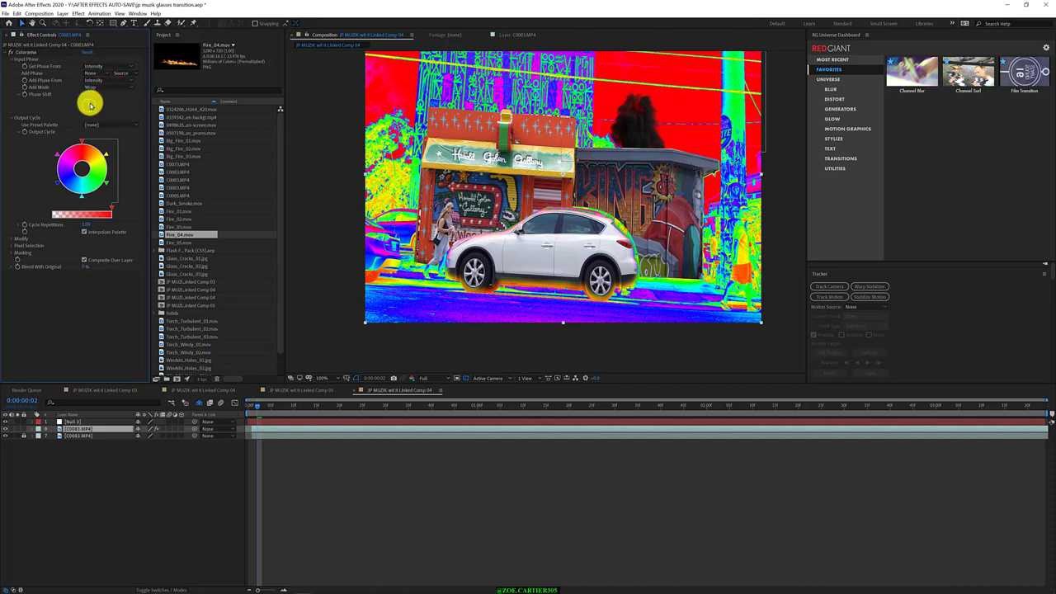
pyautogui.moveTo(91, 104)
pyautogui.mouseDown()
pyautogui.moveTo(81, 119)
pyautogui.moveTo(84, 102)
pyautogui.moveTo(99, 102)
pyautogui.mouseUp()
pyautogui.moveTo(97, 100); pyautogui.dragTo(114, 104)
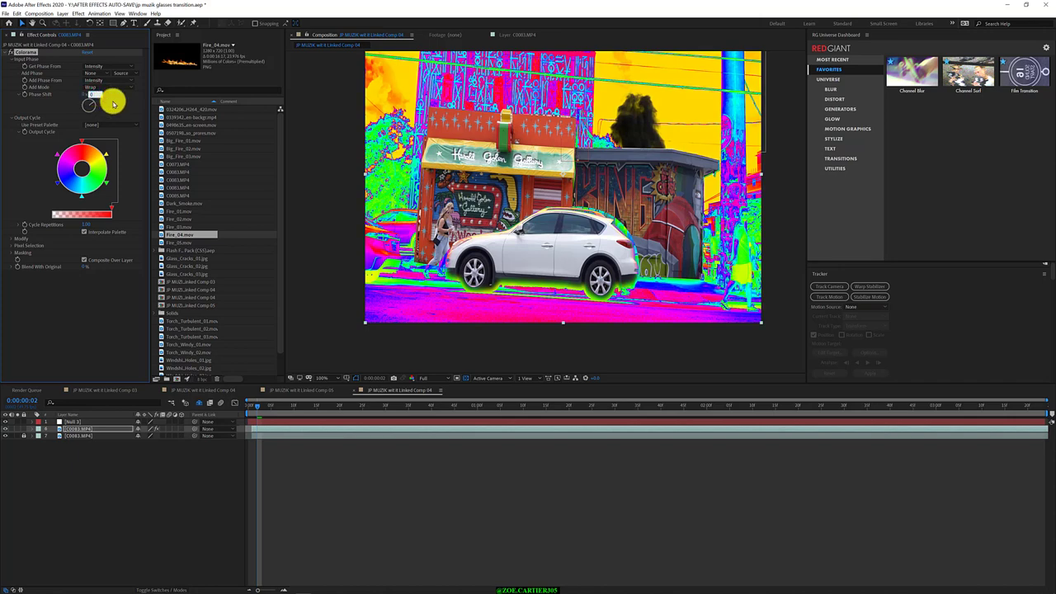
# Apply the Ramp Grey palette to Colorama and scrub Phase Shift back toward natural greyscale.
pyautogui.click(101, 124)
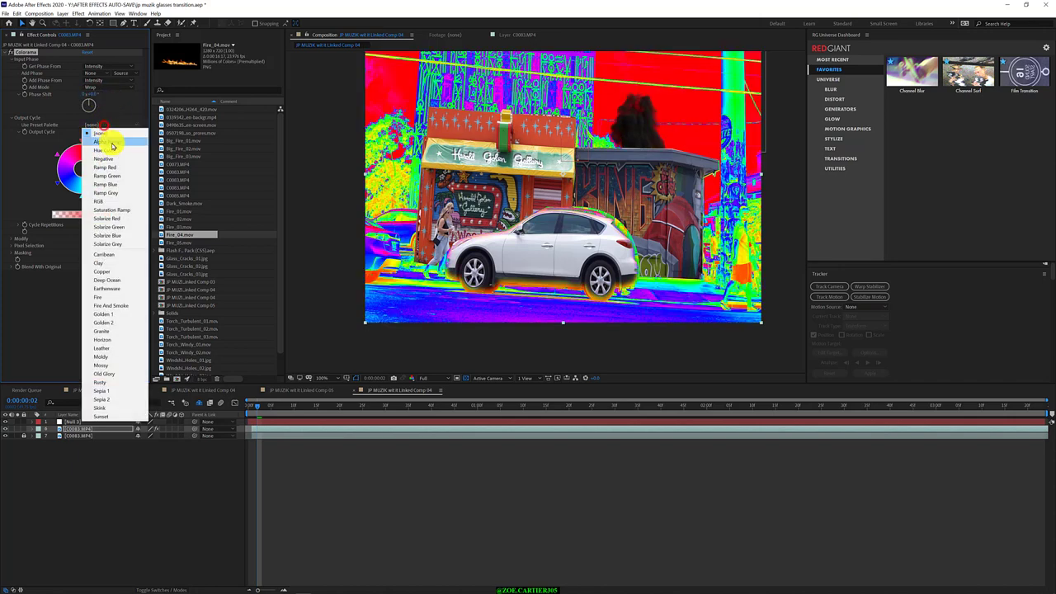
pyautogui.click(133, 192)
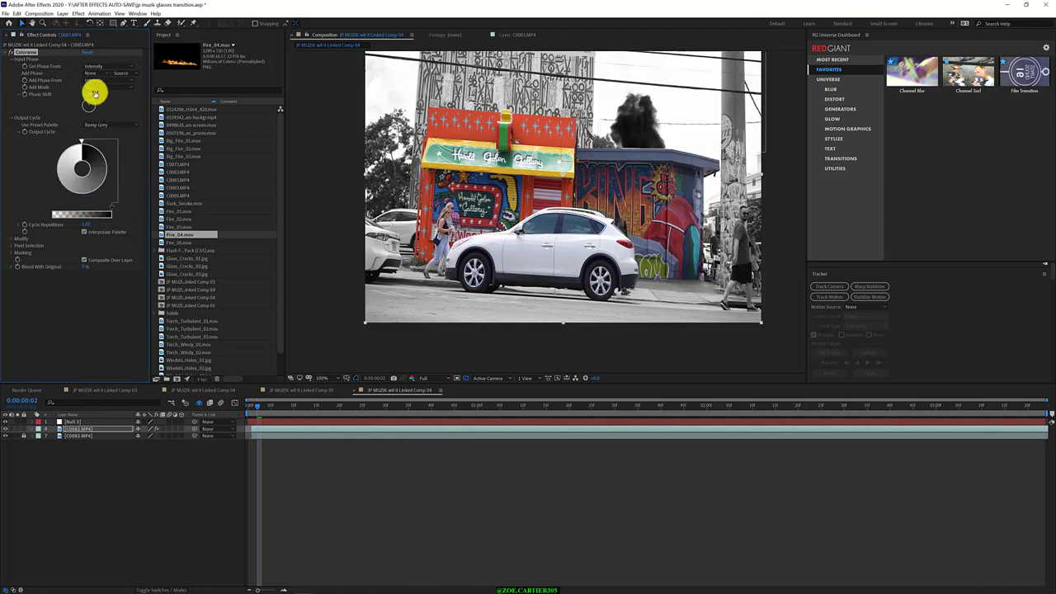
pyautogui.moveTo(95, 94); pyautogui.dragTo(103, 93)
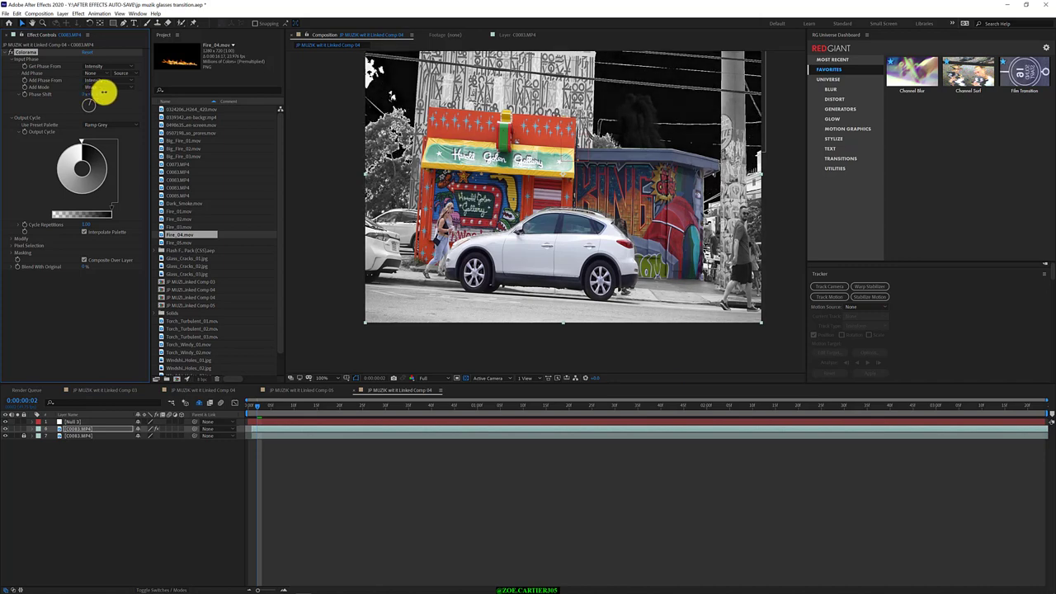
pyautogui.moveTo(103, 93)
pyautogui.mouseDown()
pyautogui.moveTo(120, 103)
pyautogui.moveTo(4, 112)
pyautogui.moveTo(151, 109)
pyautogui.moveTo(141, 109)
pyautogui.mouseUp()
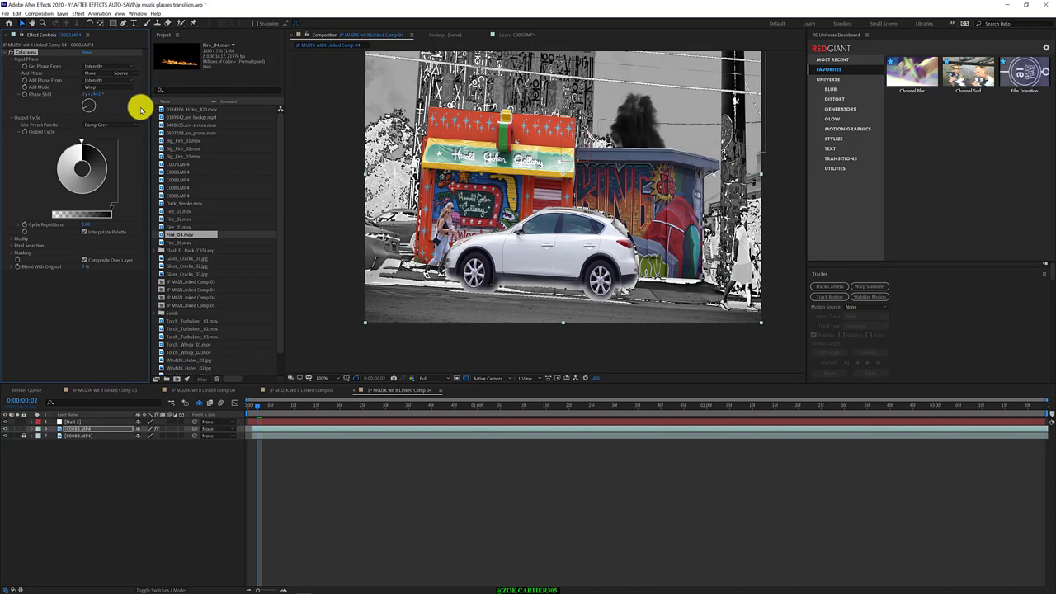
pyautogui.moveTo(140, 109); pyautogui.dragTo(145, 110)
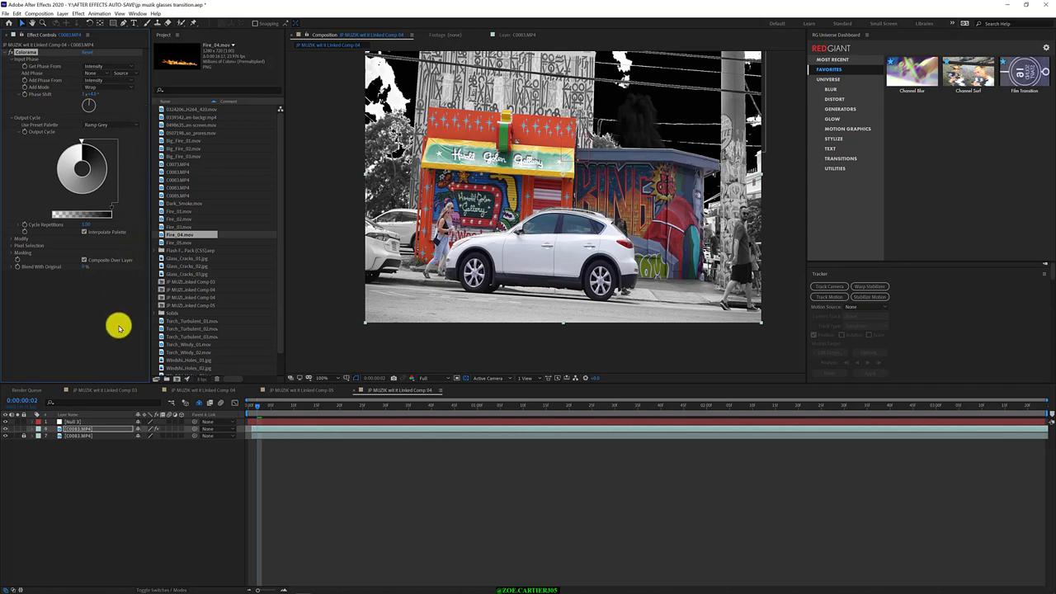
# Open the C0083.MP4 layer's context menu and move into the Effect submenu.
pyautogui.rightClick(107, 429)
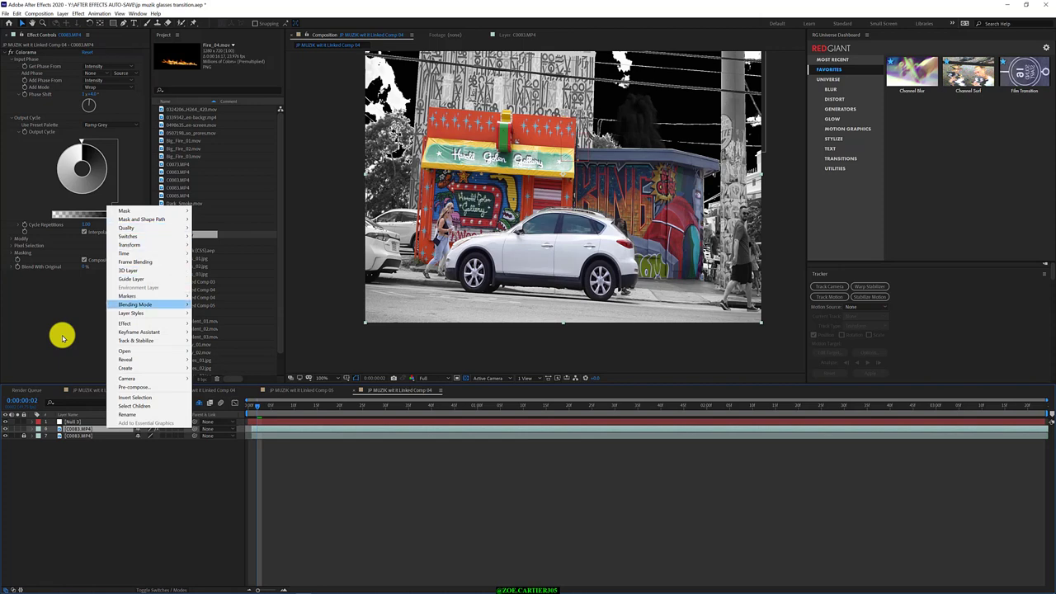
pyautogui.press('Up')
pyautogui.press('Up')
pyautogui.press('Up')
pyautogui.press('Right')
pyautogui.press('e')
pyautogui.press('e')
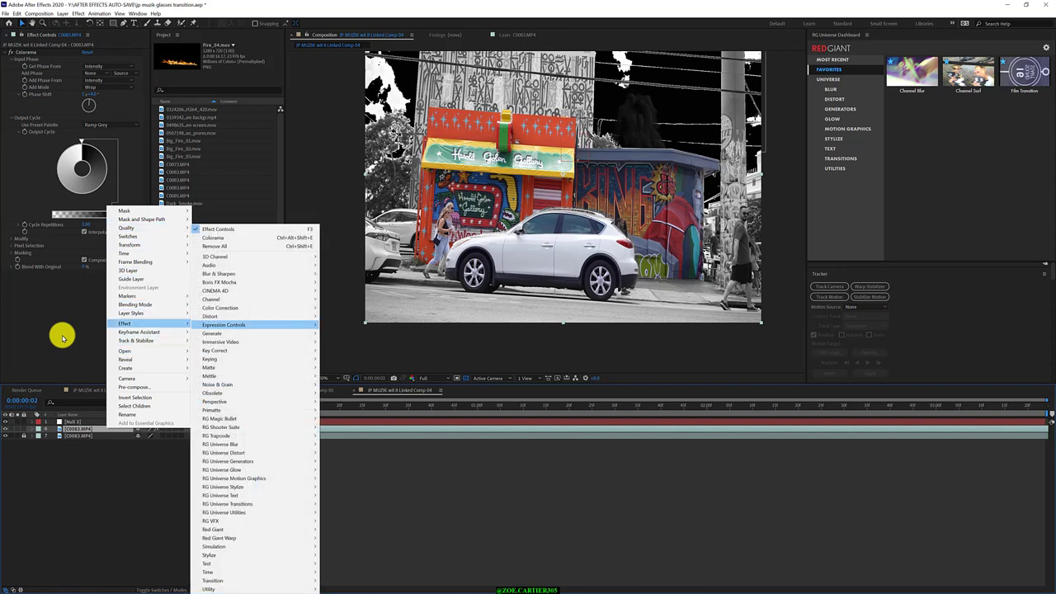
pyautogui.press('Right')
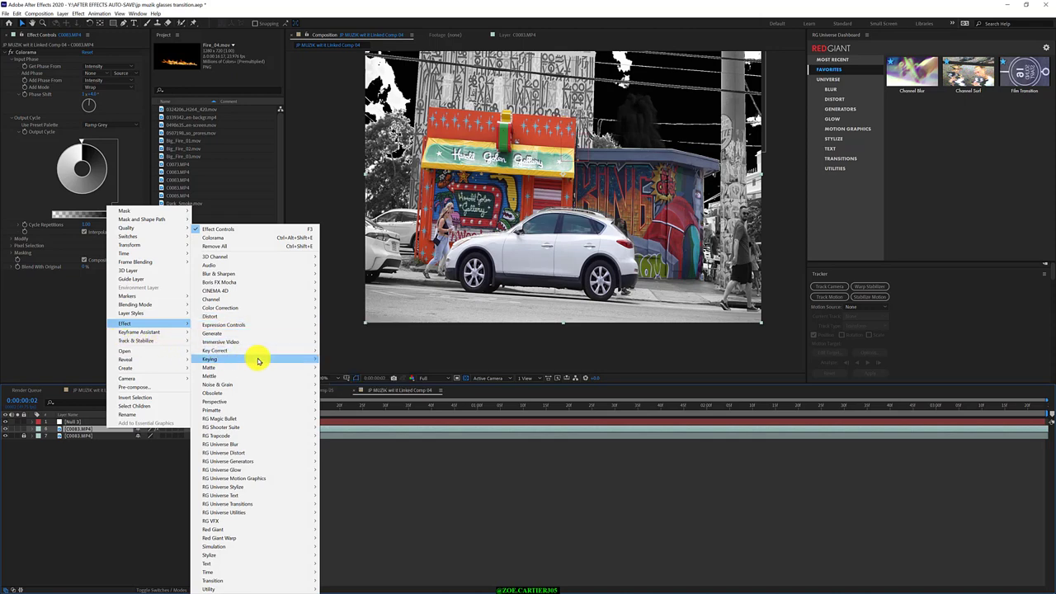
# Browse the list of Keying effects in the submenu.
pyautogui.moveTo(258, 361)
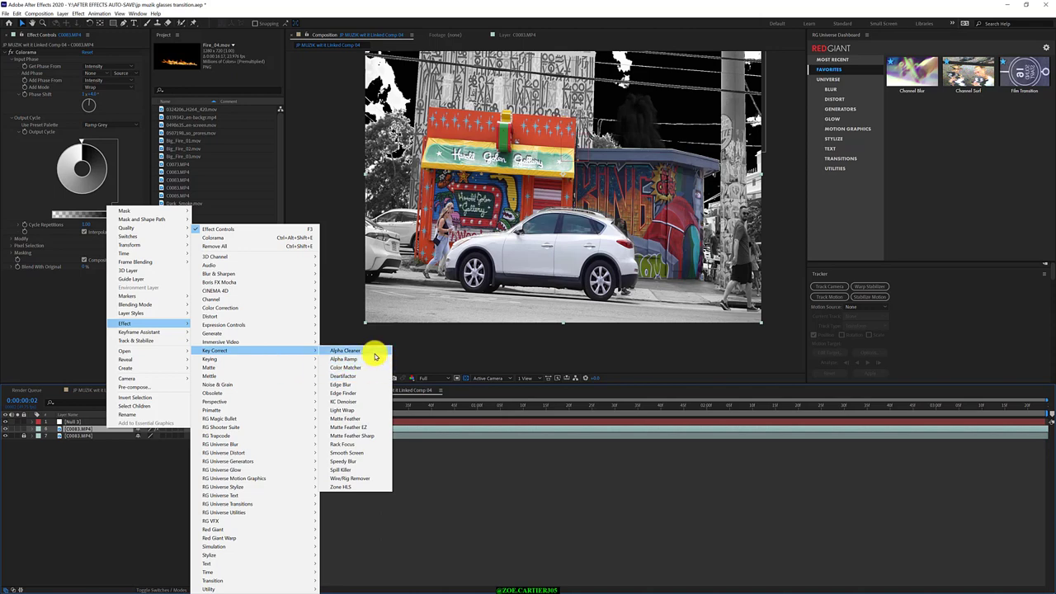
pyautogui.press('Down')
pyautogui.press('Down')
pyautogui.press('Down')
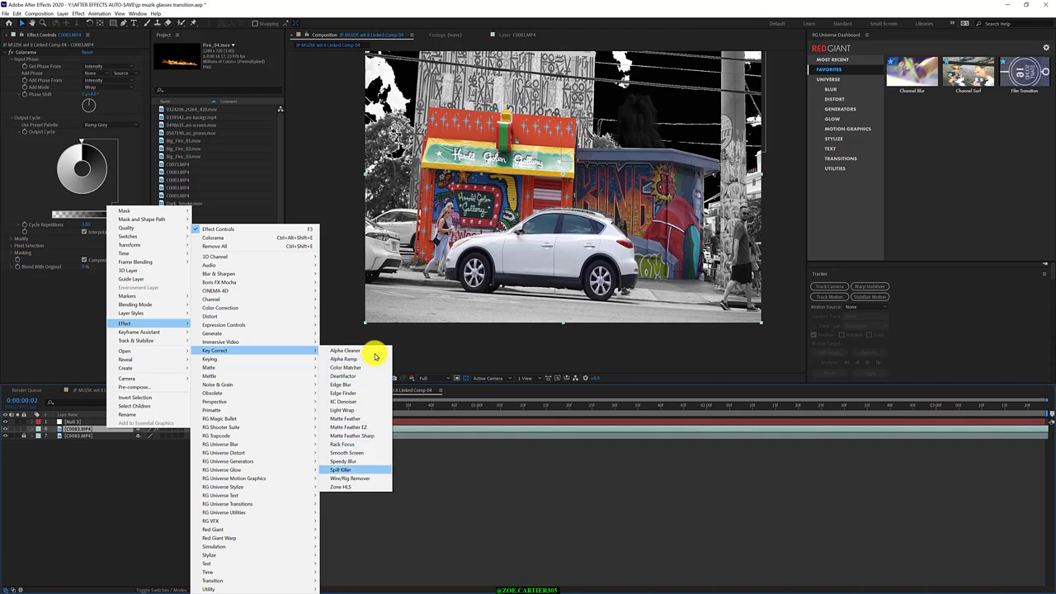
pyautogui.press('Down')
pyautogui.press('Down')
pyautogui.press('Up')
pyautogui.press('Up')
pyautogui.press('Up')
pyautogui.press('Up')
pyautogui.press('Up')
pyautogui.press('Up')
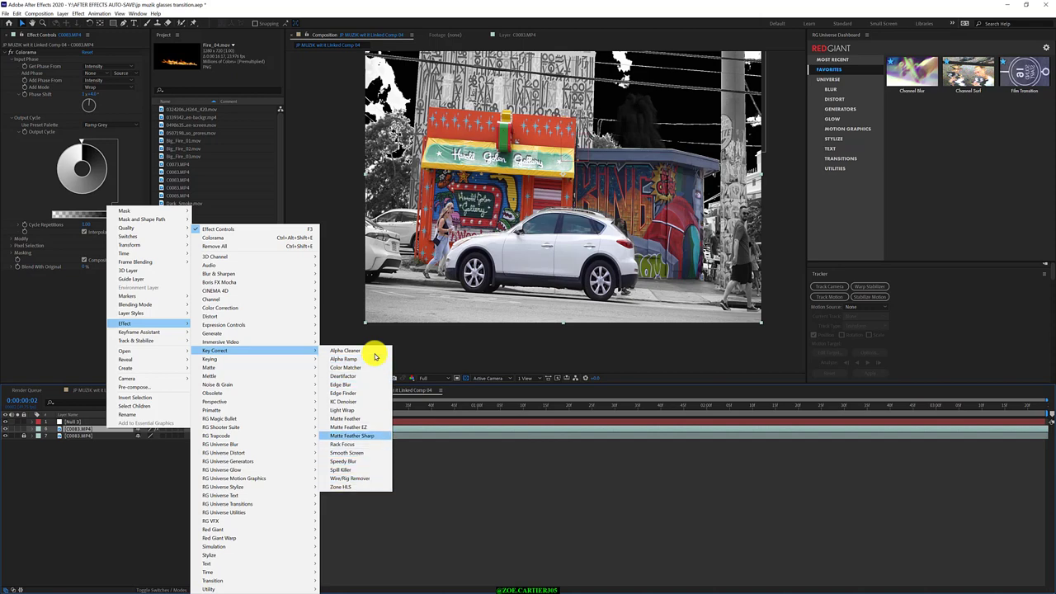
pyautogui.press('Up')
pyautogui.press('Up')
pyautogui.press('Up')
pyautogui.press('Up')
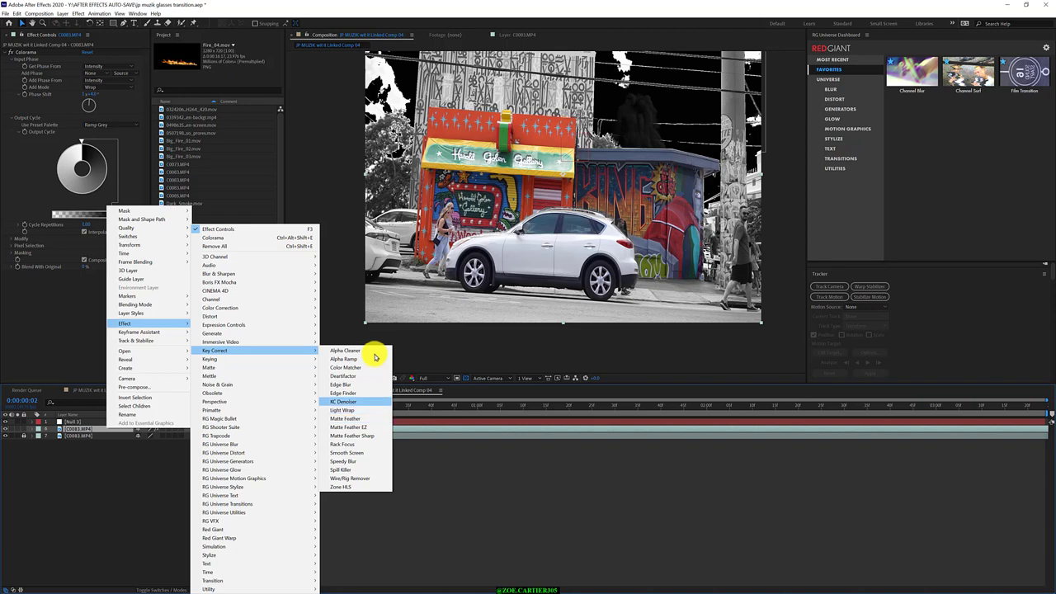
pyautogui.press('Up')
pyautogui.press('Up')
pyautogui.press('Up')
pyautogui.press('Up')
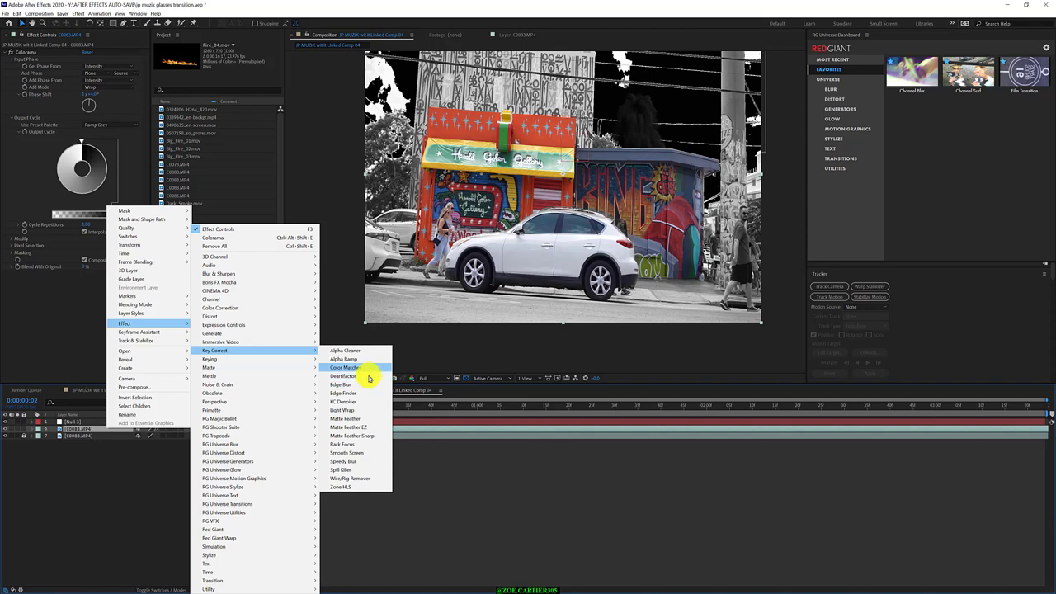
pyautogui.press('Down')
pyautogui.press('Down')
pyautogui.press('Down')
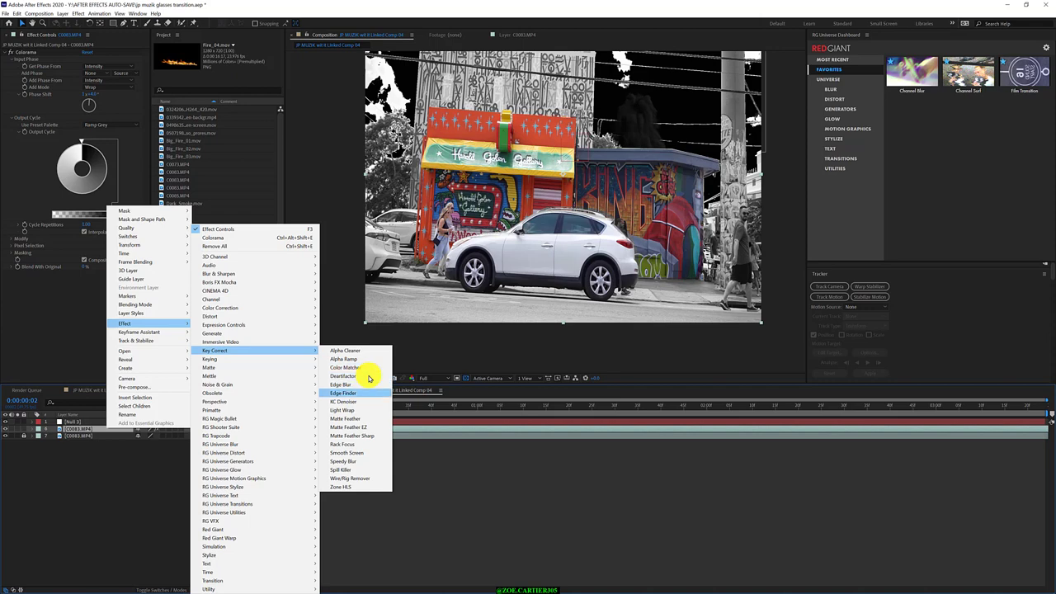
pyautogui.press('Down')
pyautogui.press('Down')
pyautogui.press('Down')
pyautogui.press('Down')
pyautogui.press('Down')
pyautogui.press('Up')
pyautogui.press('Up')
pyautogui.press('Up')
pyautogui.press('Up')
pyautogui.press('Up')
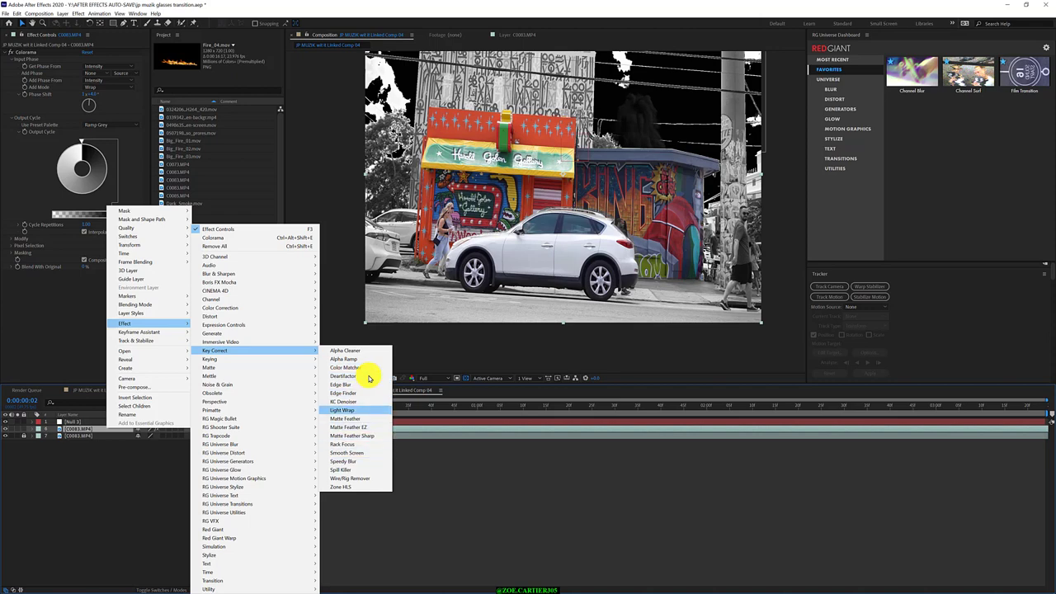
pyautogui.press('Up')
pyautogui.press('Up')
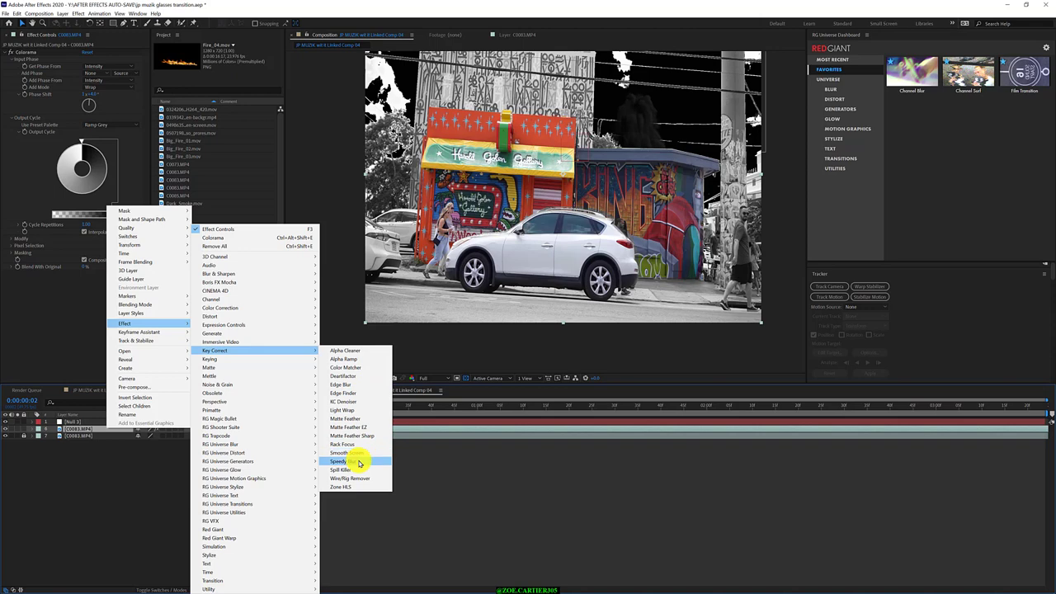
pyautogui.press('Down')
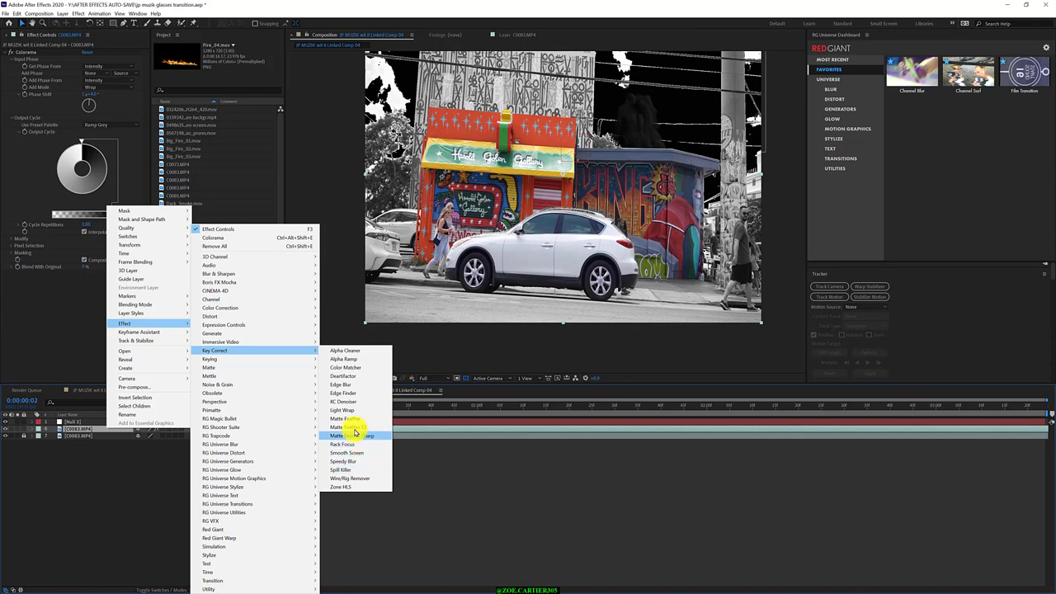
pyautogui.press('Up')
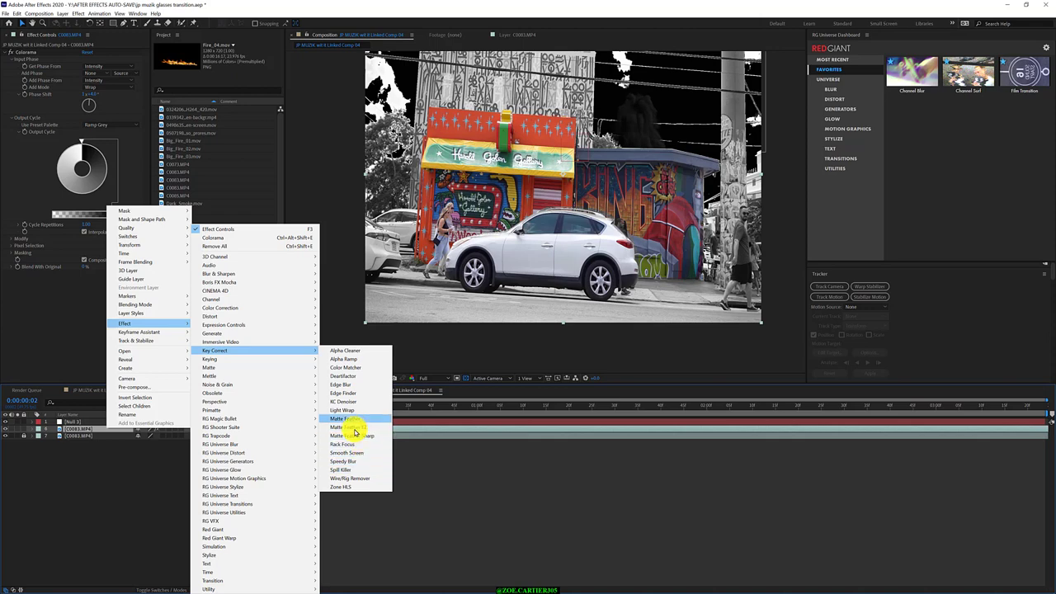
pyautogui.press('Up')
pyautogui.press('Down')
pyautogui.press('Down')
pyautogui.press('Down')
pyautogui.press('Down')
pyautogui.press('Down')
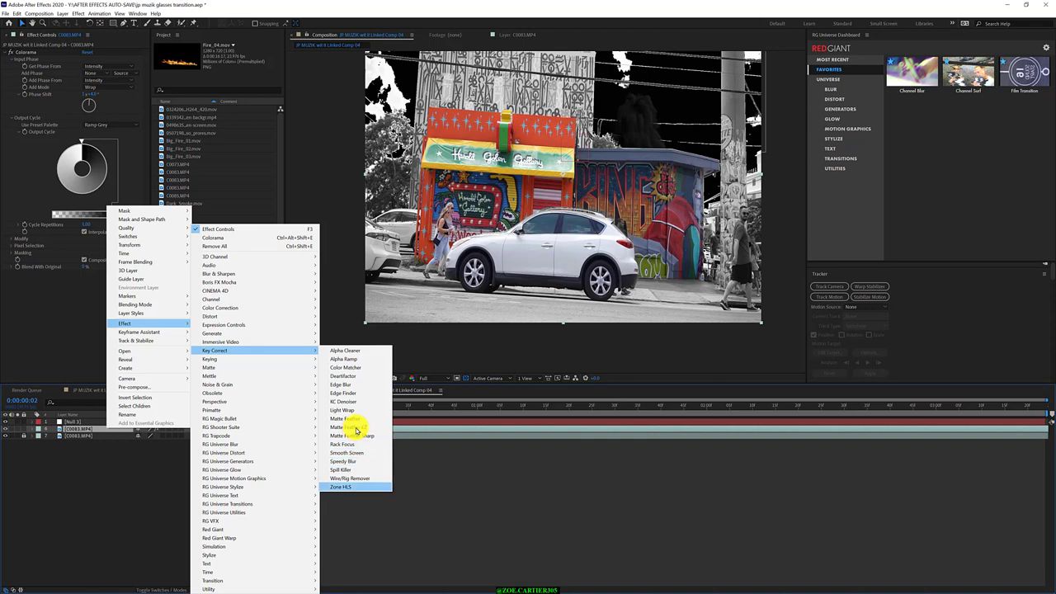
pyautogui.press('Up')
pyautogui.press('Up')
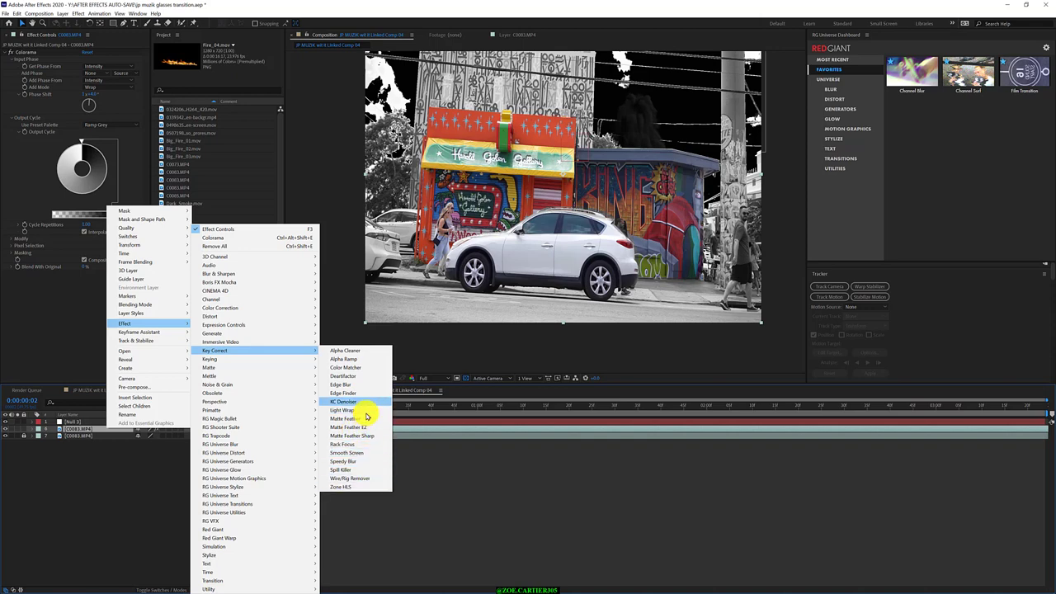
pyautogui.press('Down')
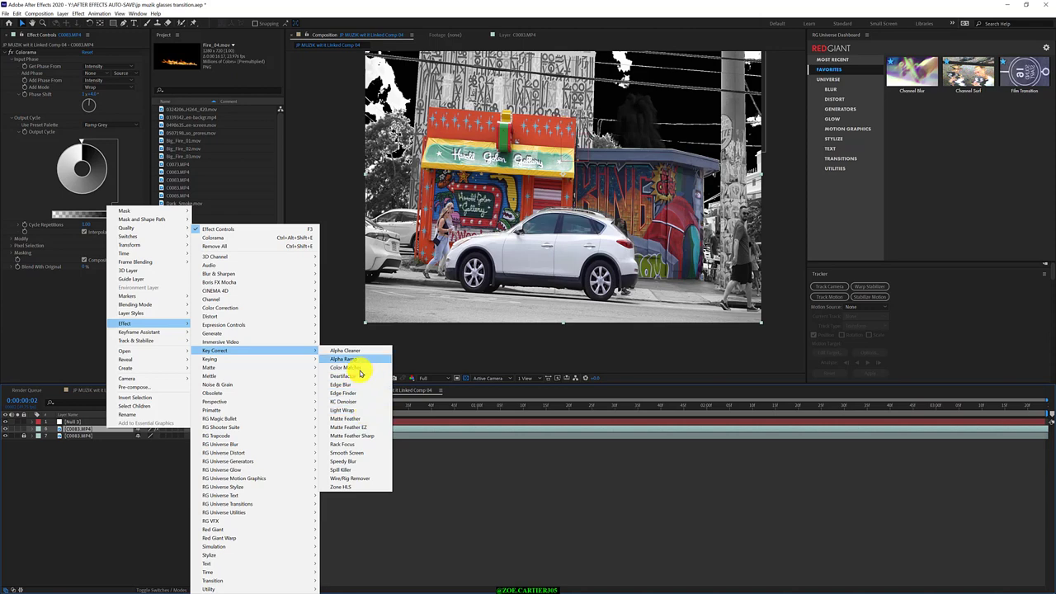
pyautogui.moveTo(298, 361)
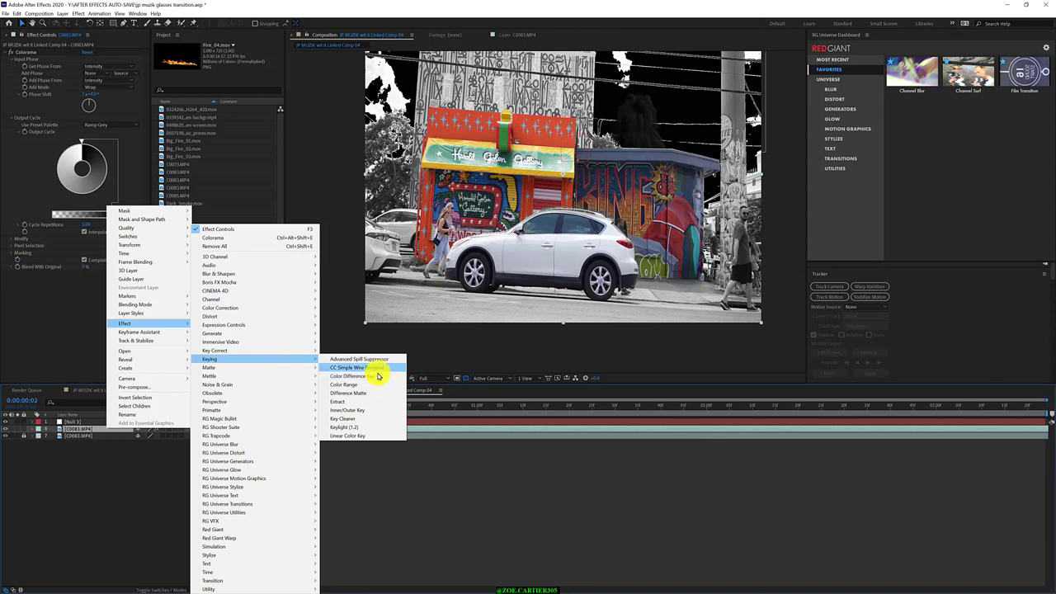
pyautogui.press('Up')
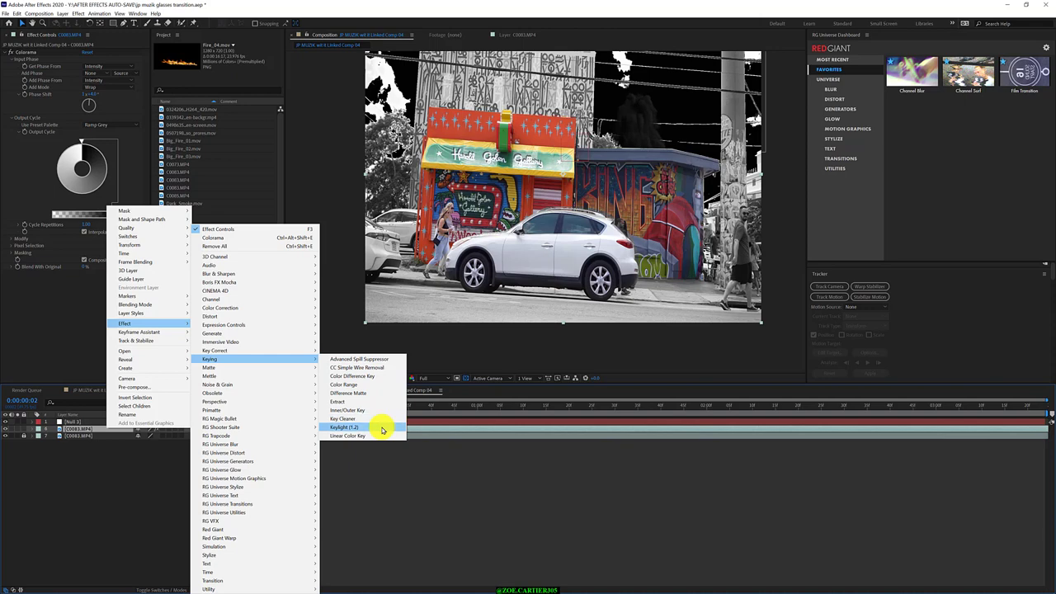
# Apply Keylight (1.2) to C0083.MP4, sampling the dark sky as Screen Colour and adjusting Screen Gain.
pyautogui.click(382, 430)
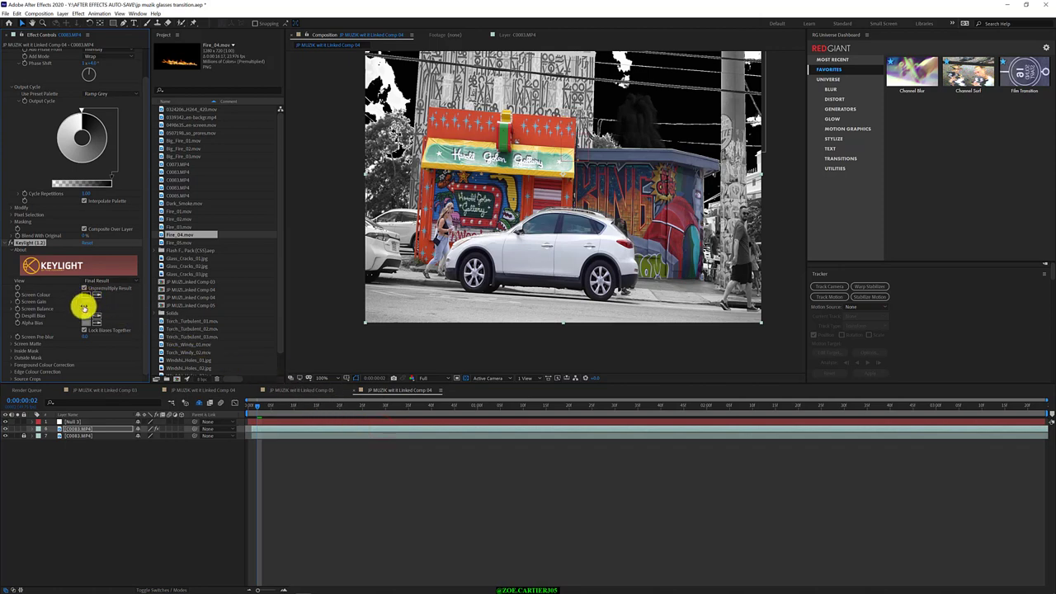
pyautogui.click(97, 295)
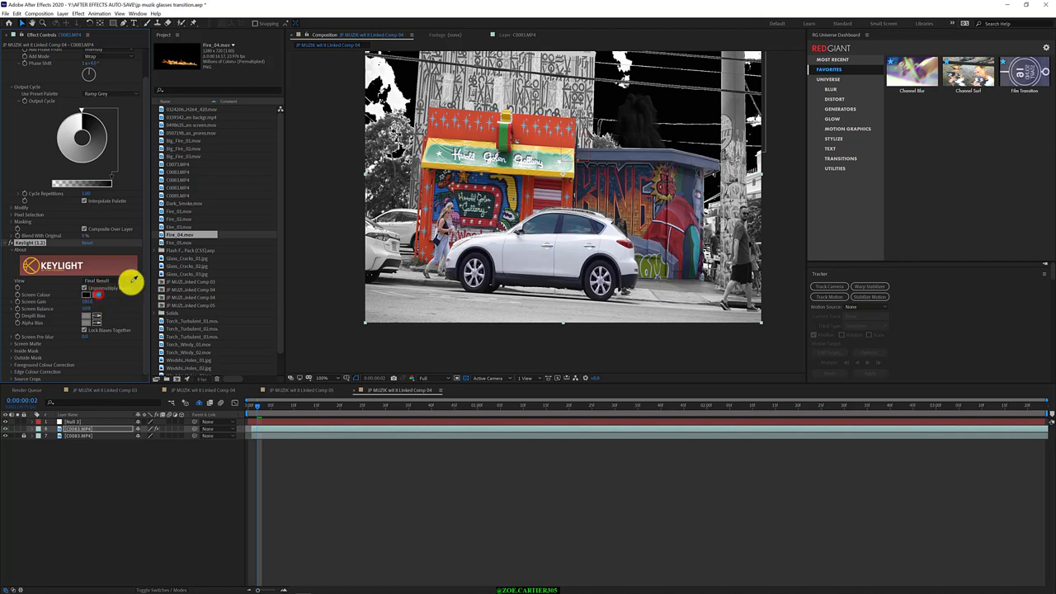
pyautogui.click(676, 78)
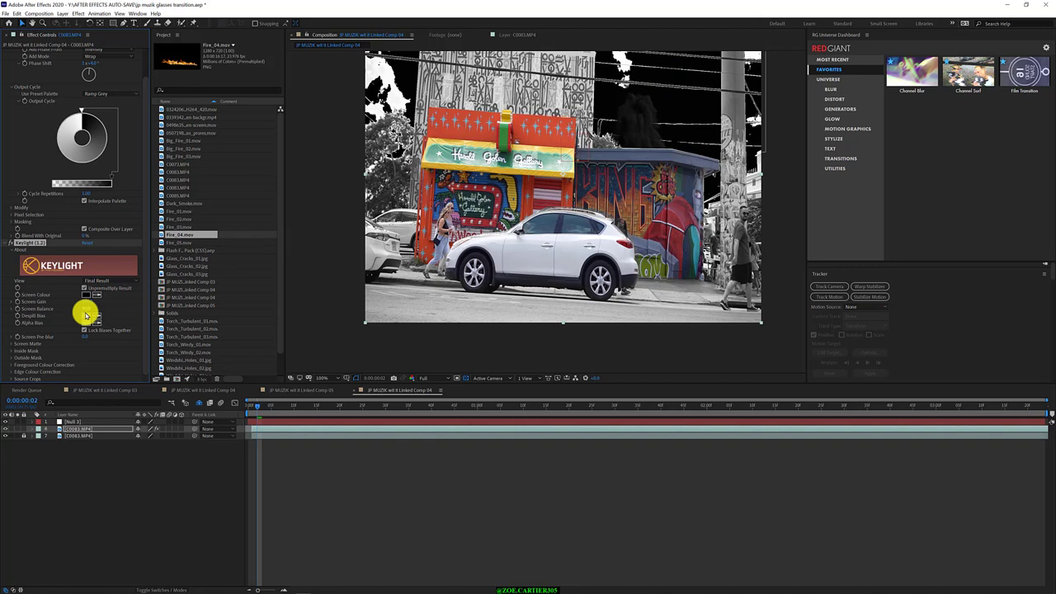
pyautogui.click(91, 302)
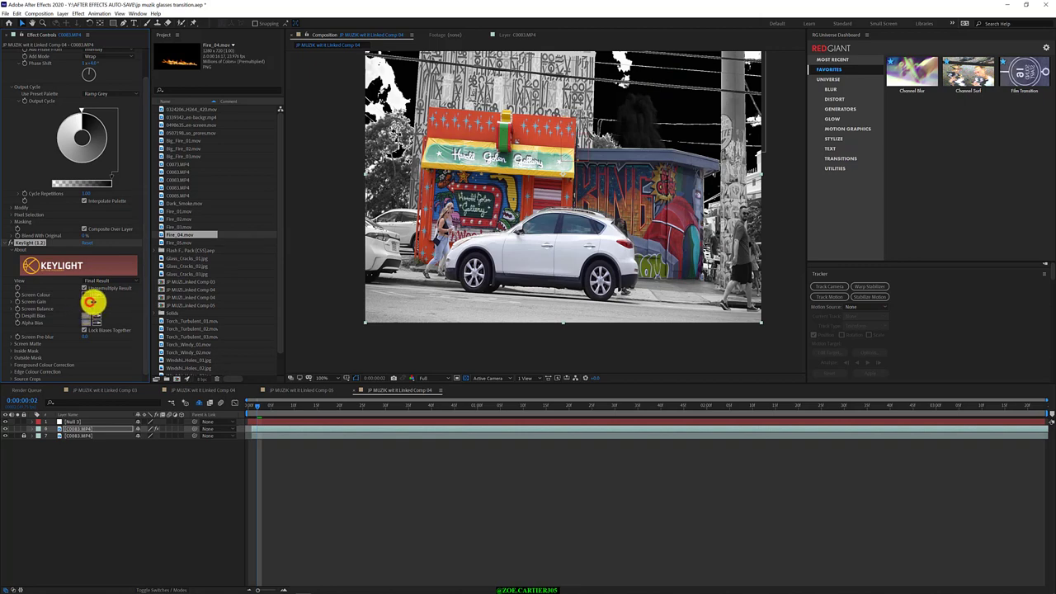
pyautogui.moveTo(91, 302); pyautogui.dragTo(88, 302)
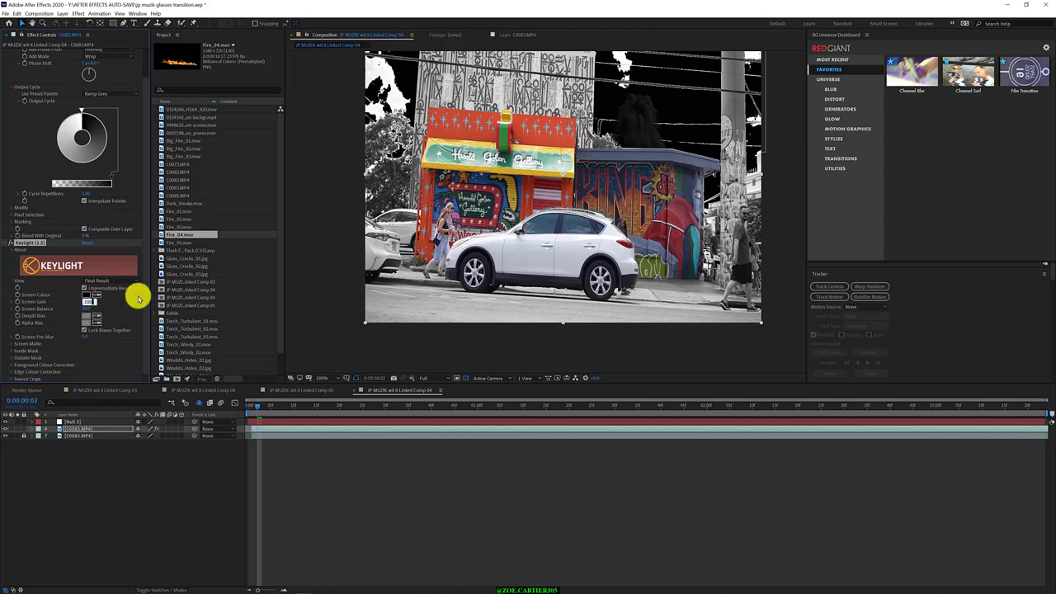
pyautogui.press('Return')
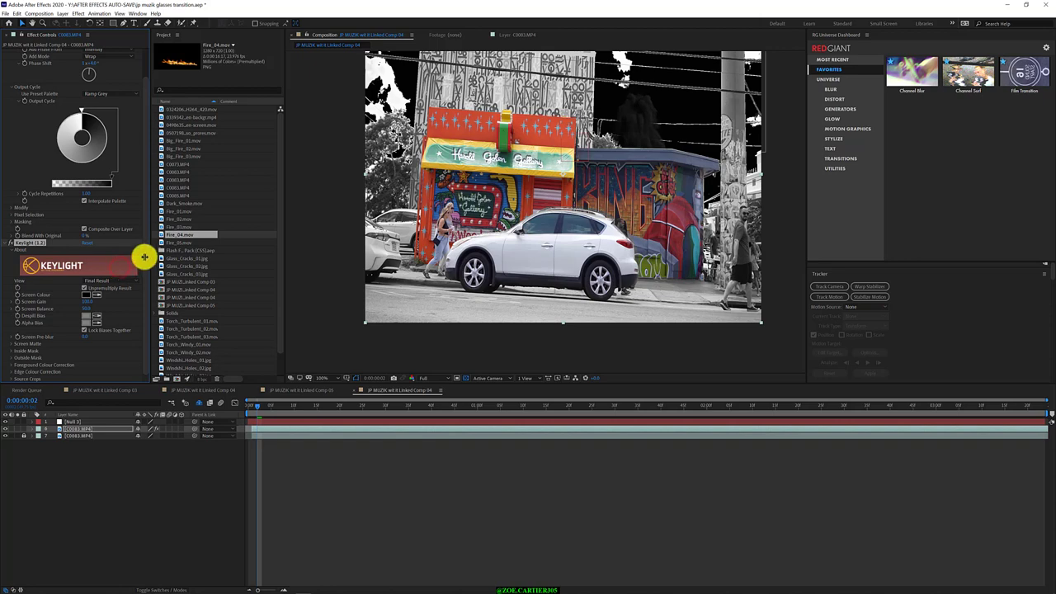
pyautogui.click(147, 254)
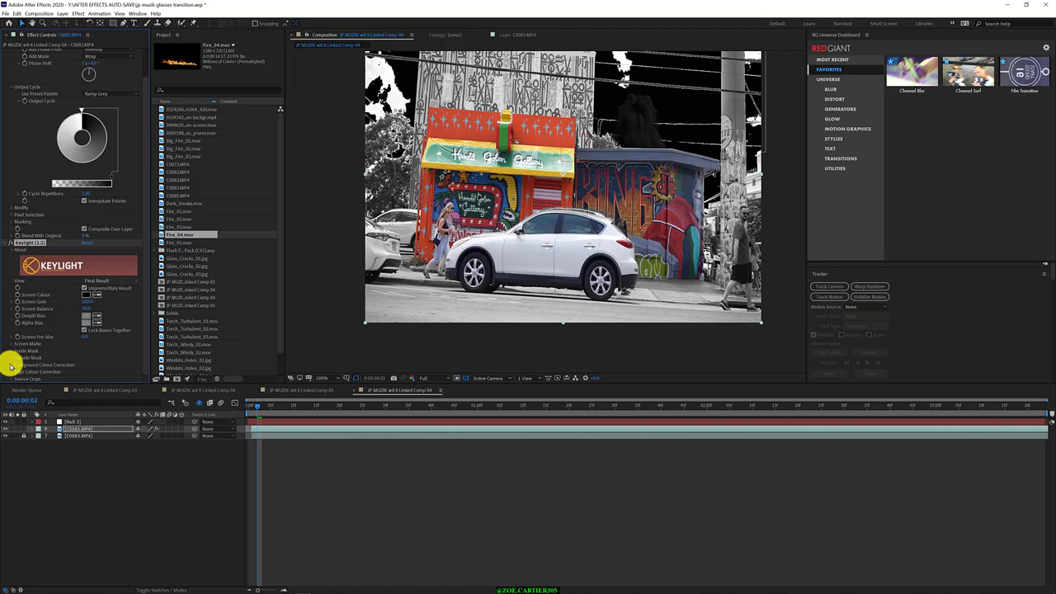
pyautogui.click(124, 282)
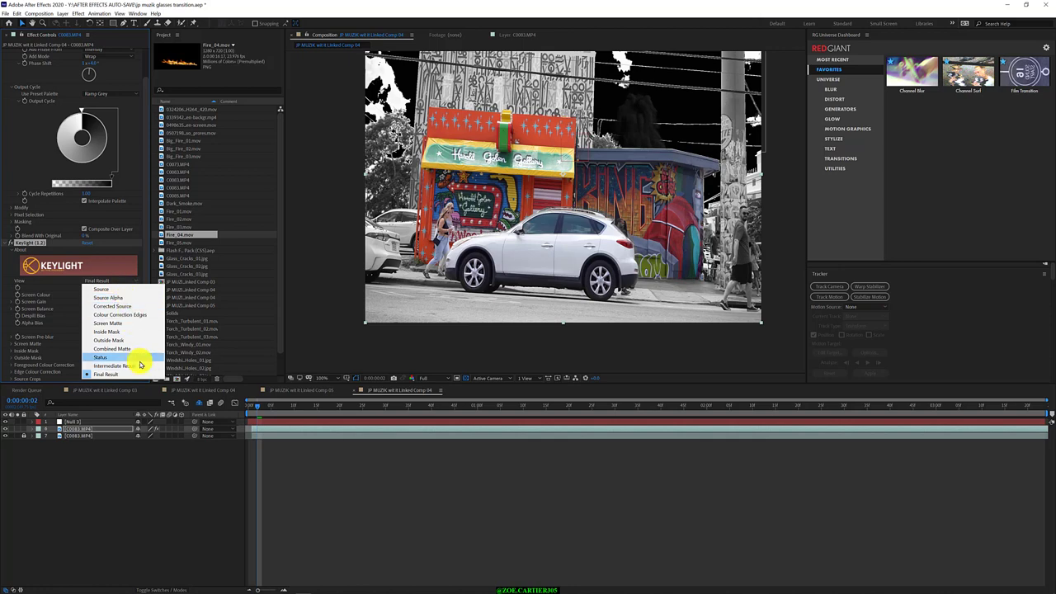
pyautogui.press('Up')
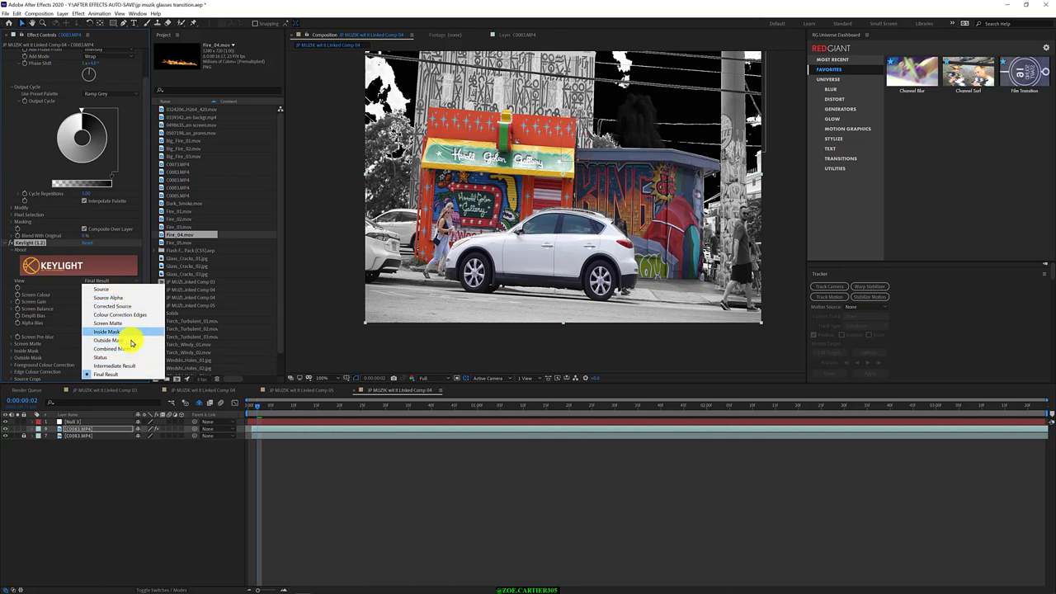
pyautogui.click(131, 343)
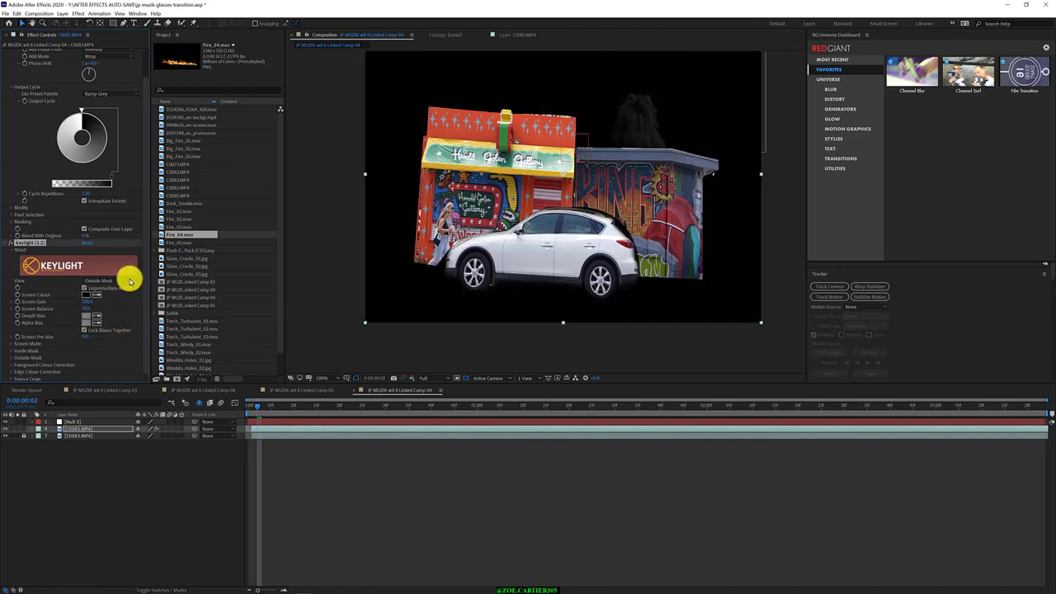
pyautogui.click(129, 281)
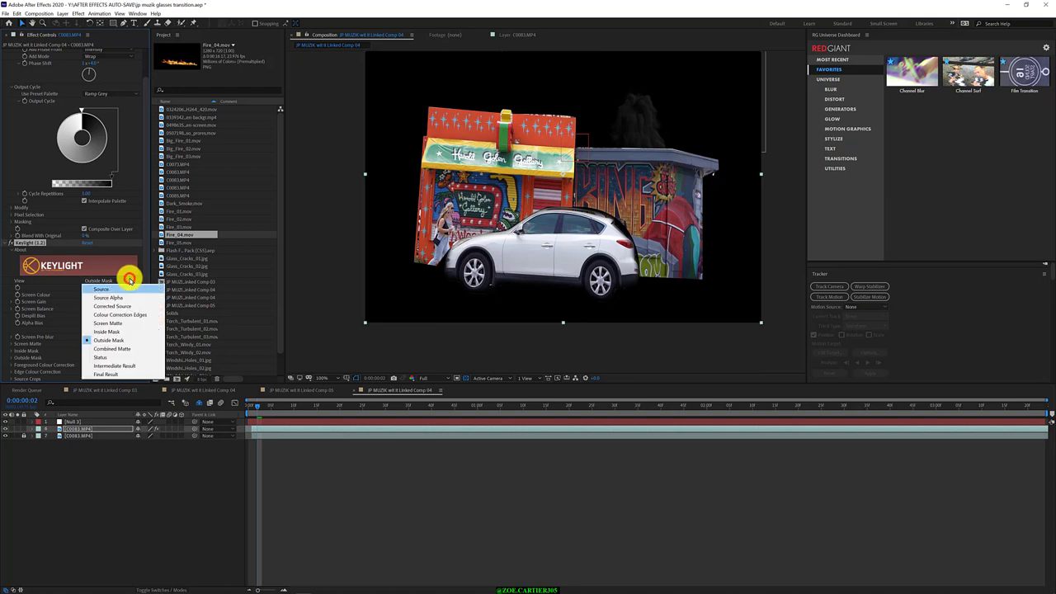
pyautogui.click(123, 330)
pyautogui.click(127, 280)
pyautogui.click(126, 307)
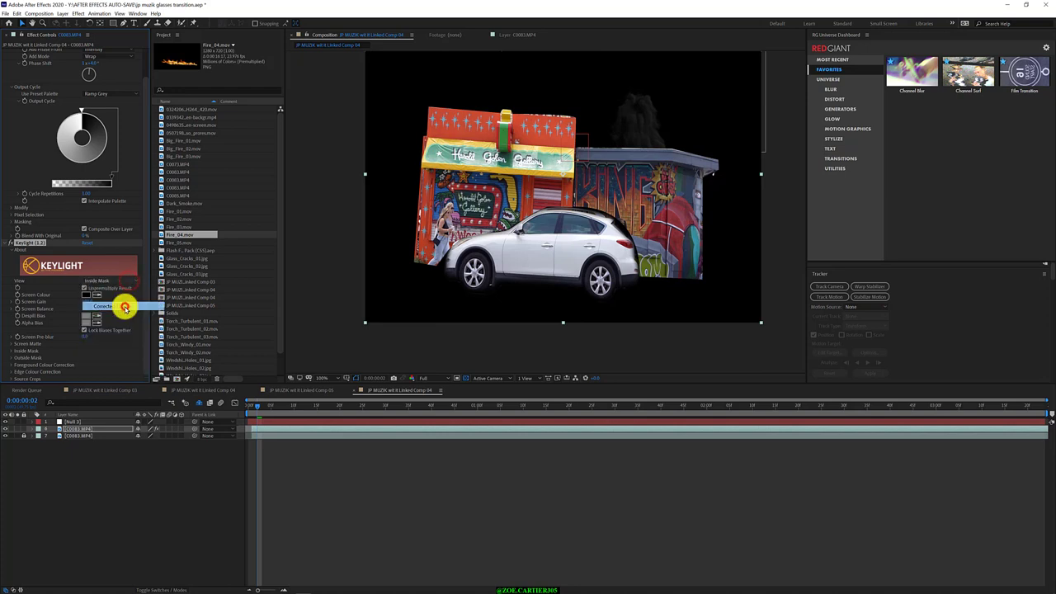
pyautogui.click(130, 280)
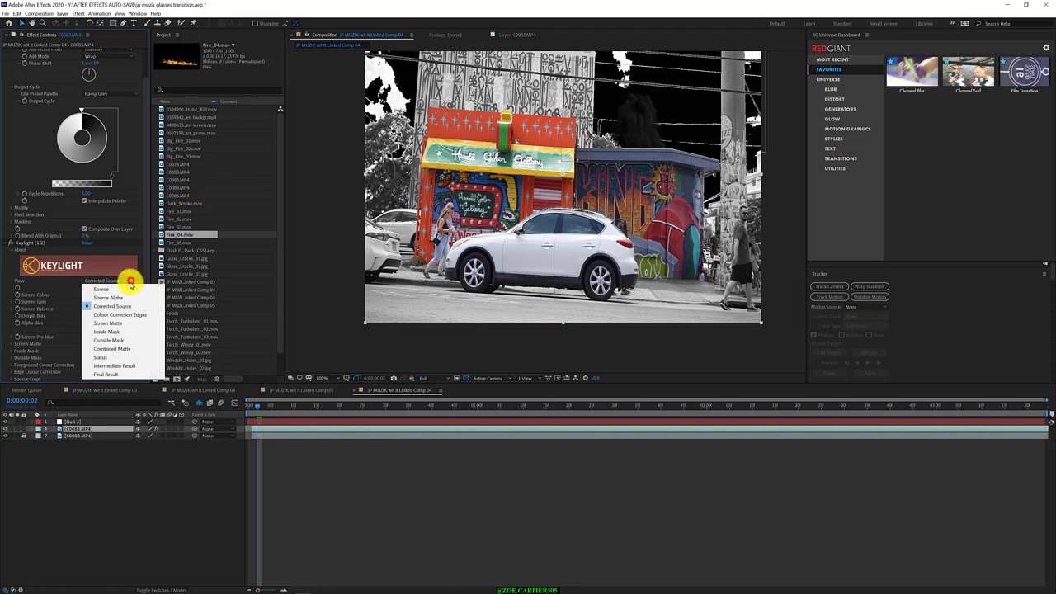
pyautogui.click(130, 289)
pyautogui.click(127, 281)
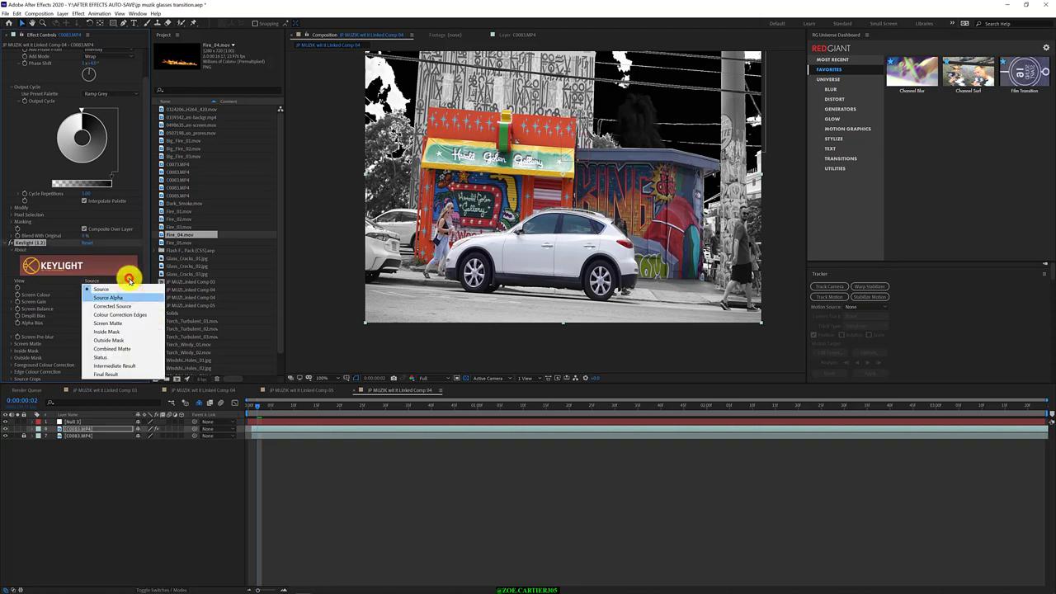
pyautogui.click(120, 374)
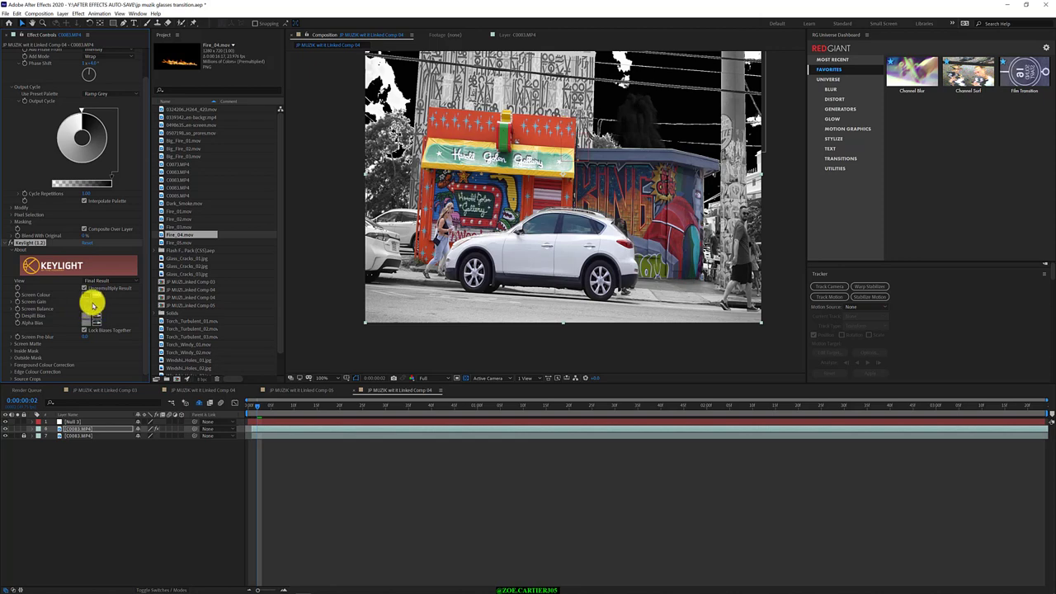
# Expand Keylight's Foreground Colour Correction, Outside Mask and Screen Matte groups.
pyautogui.click(101, 287)
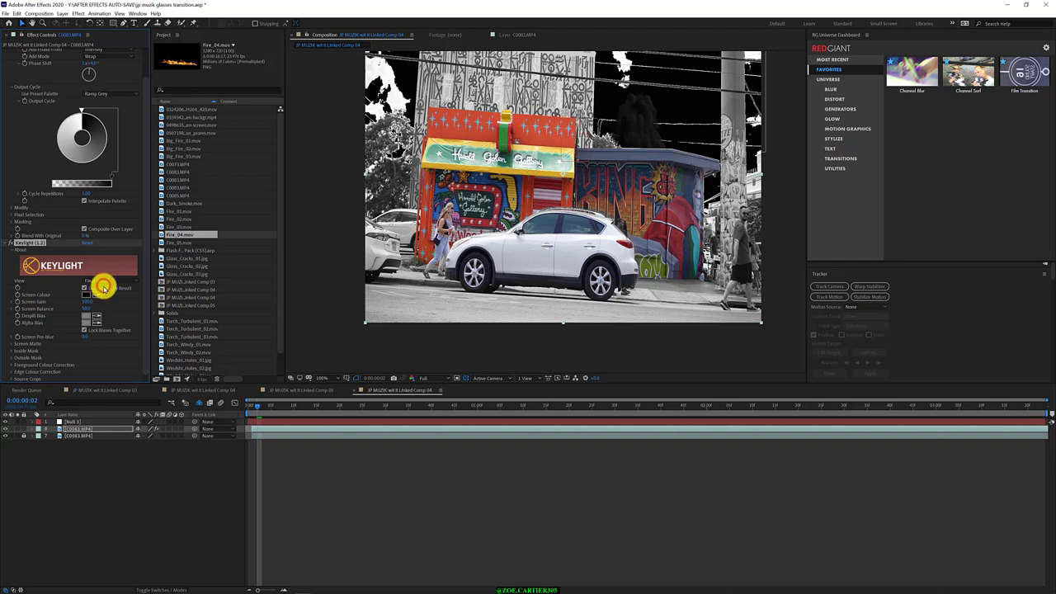
pyautogui.scroll(1, 124, 344)
pyautogui.scroll(-1, 124, 344)
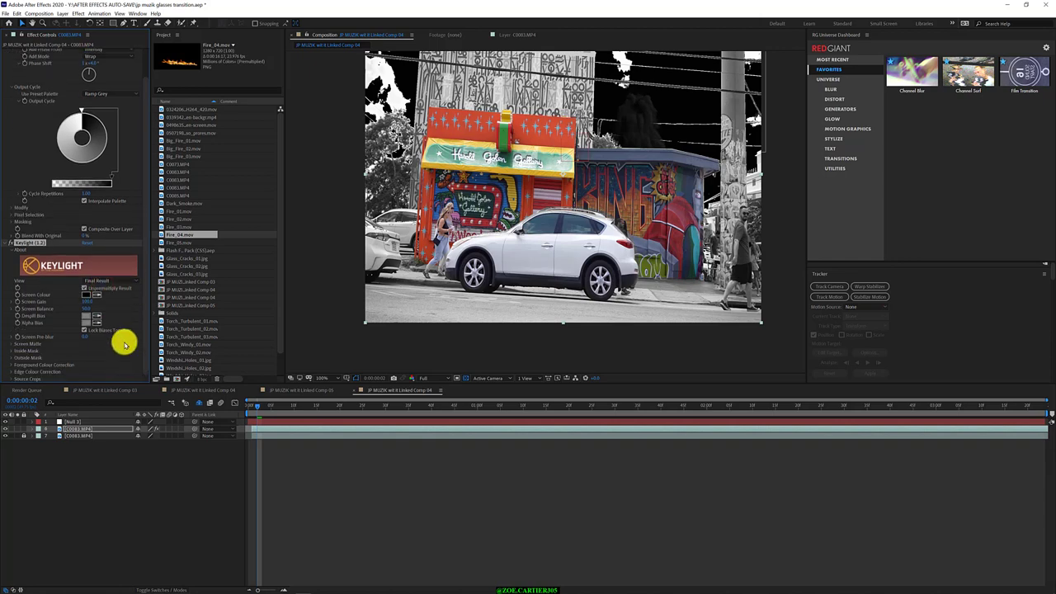
pyautogui.click(9, 365)
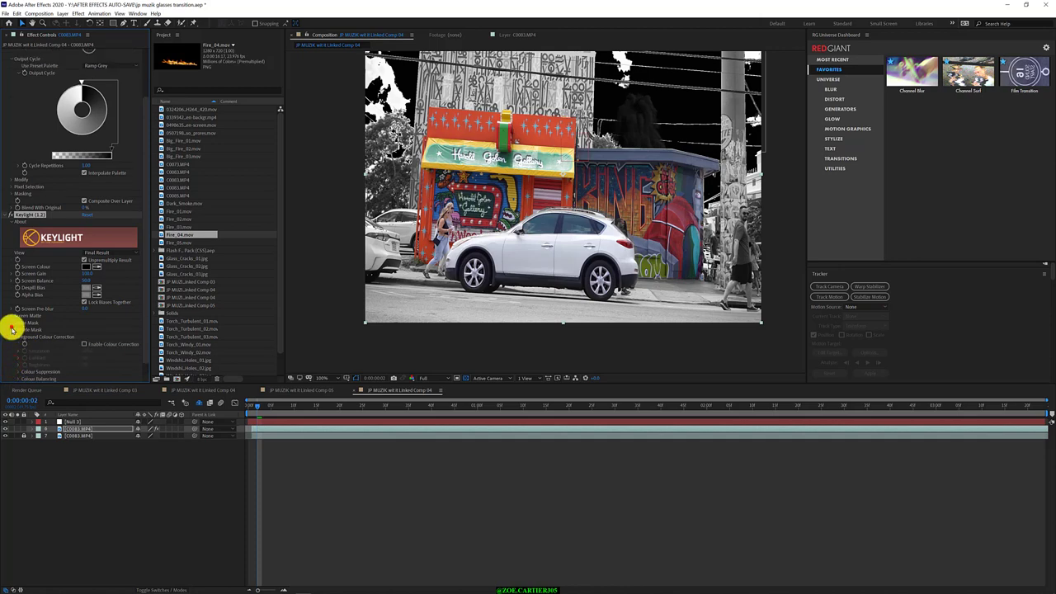
pyautogui.click(12, 330)
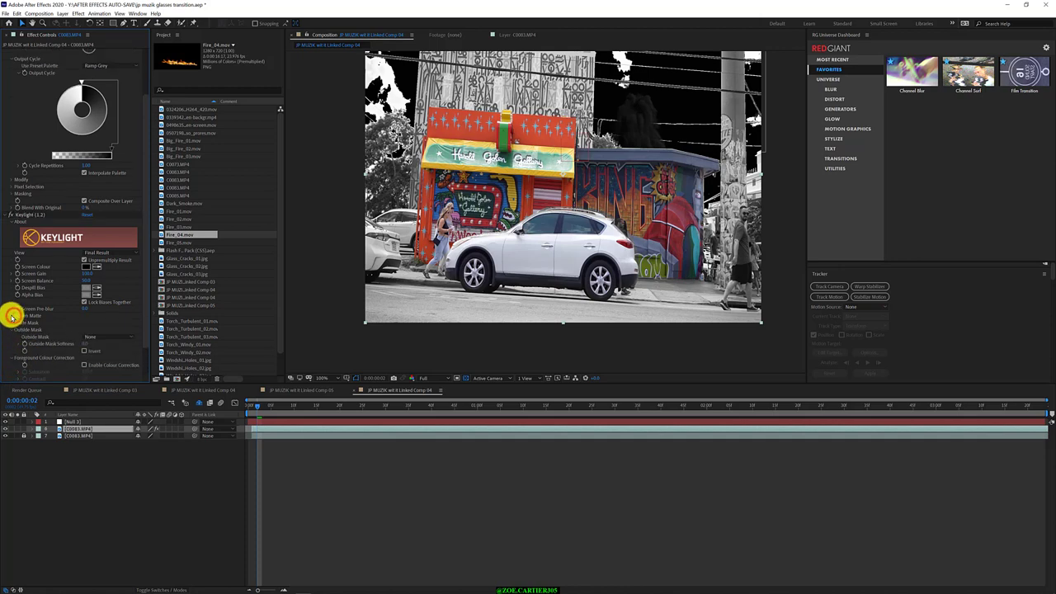
pyautogui.click(11, 316)
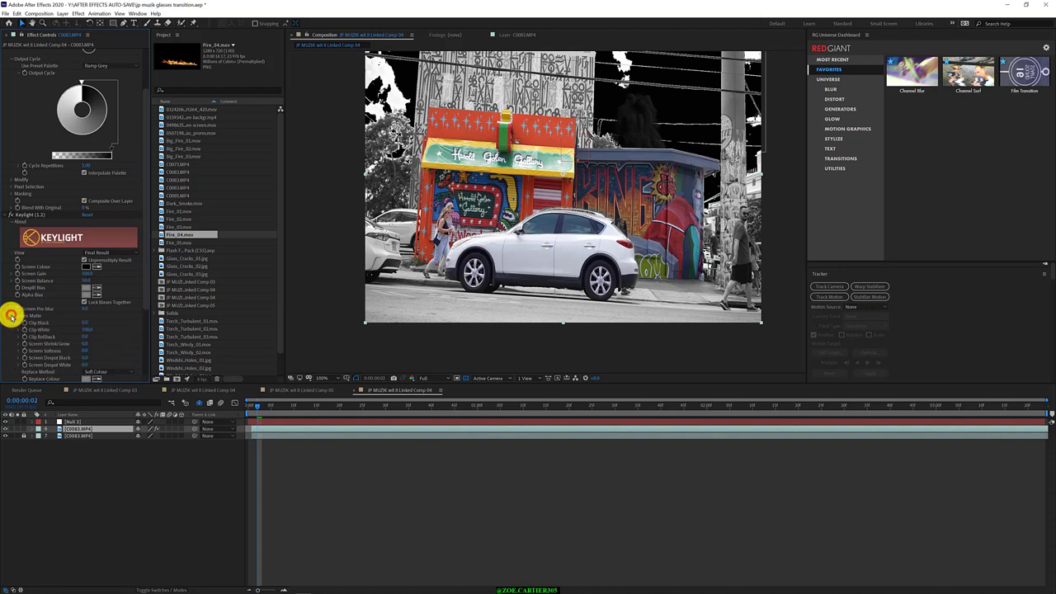
# Adjust the Clip Black and Clip White levels, then reselect the C0083.MP4 layer.
pyautogui.click(86, 323)
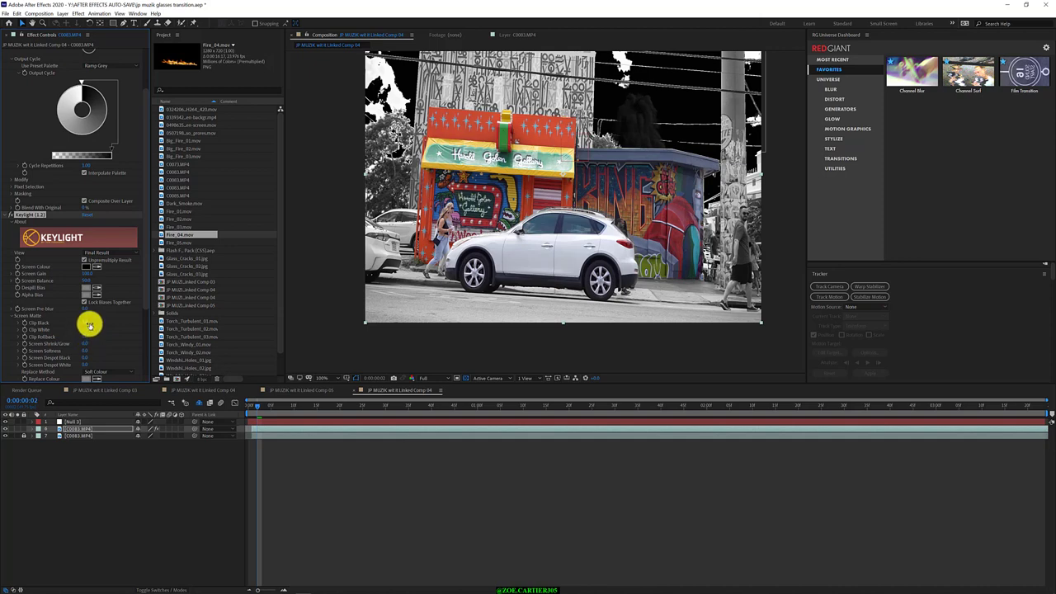
pyautogui.click(89, 325)
pyautogui.click(105, 328)
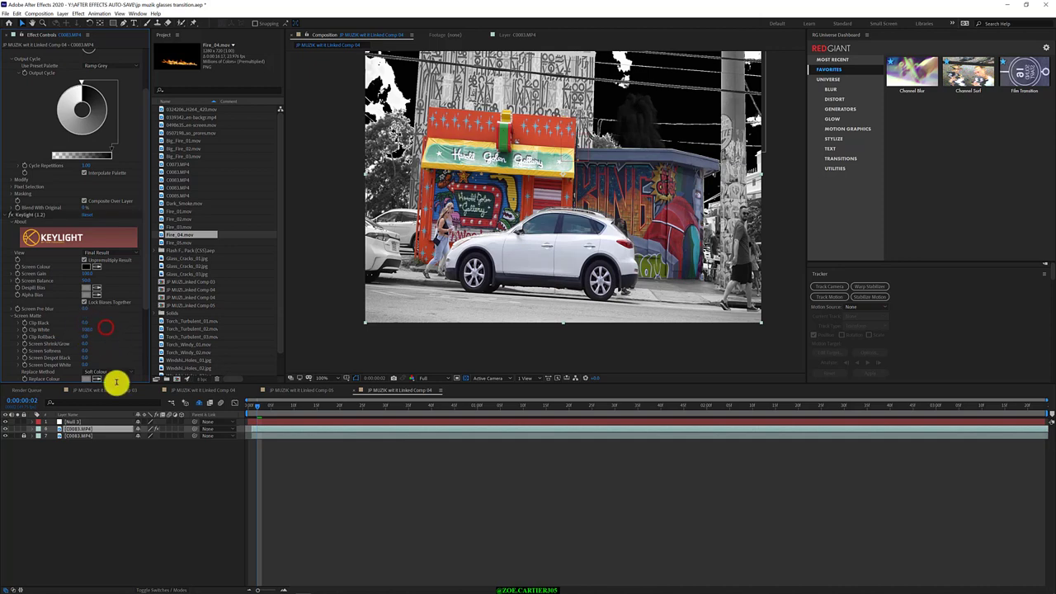
pyautogui.click(130, 455)
pyautogui.click(116, 429)
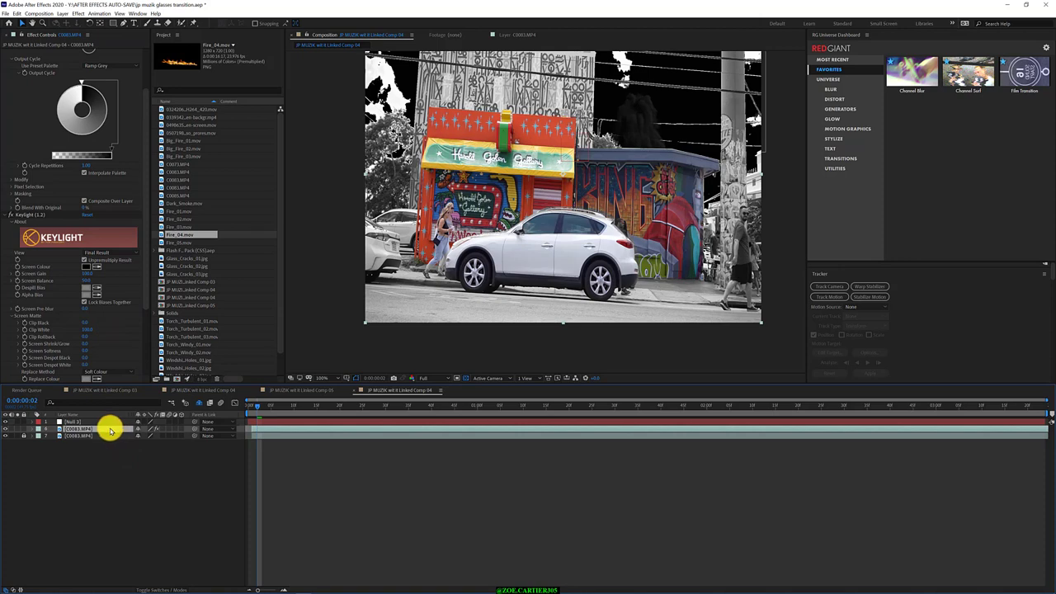
# Add Key Cleaner from Effect > Keying to the C0083.MP4 layer, below Keylight.
pyautogui.rightClick(108, 431)
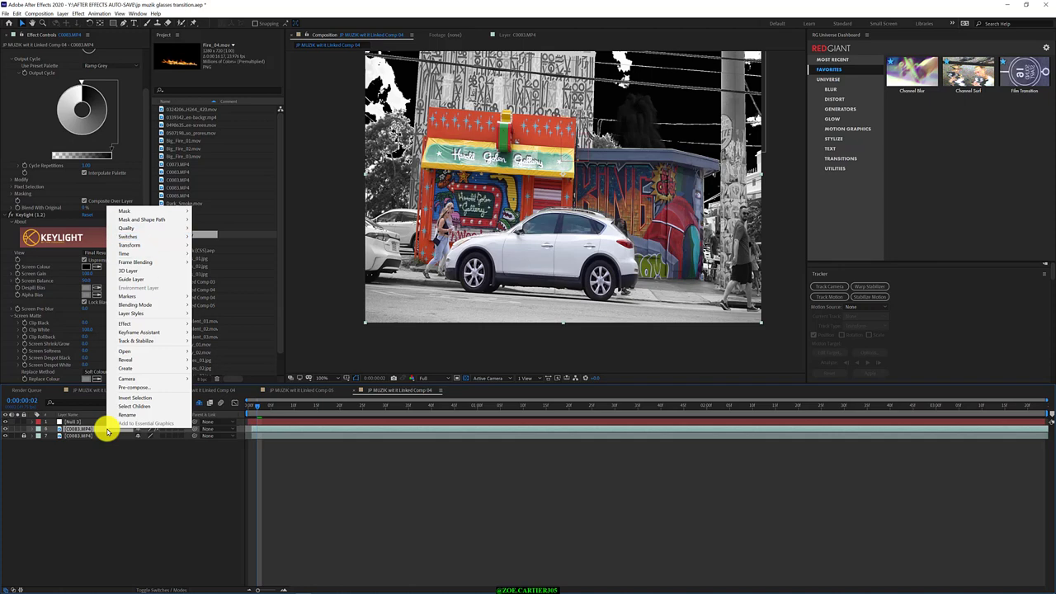
pyautogui.moveTo(125, 323)
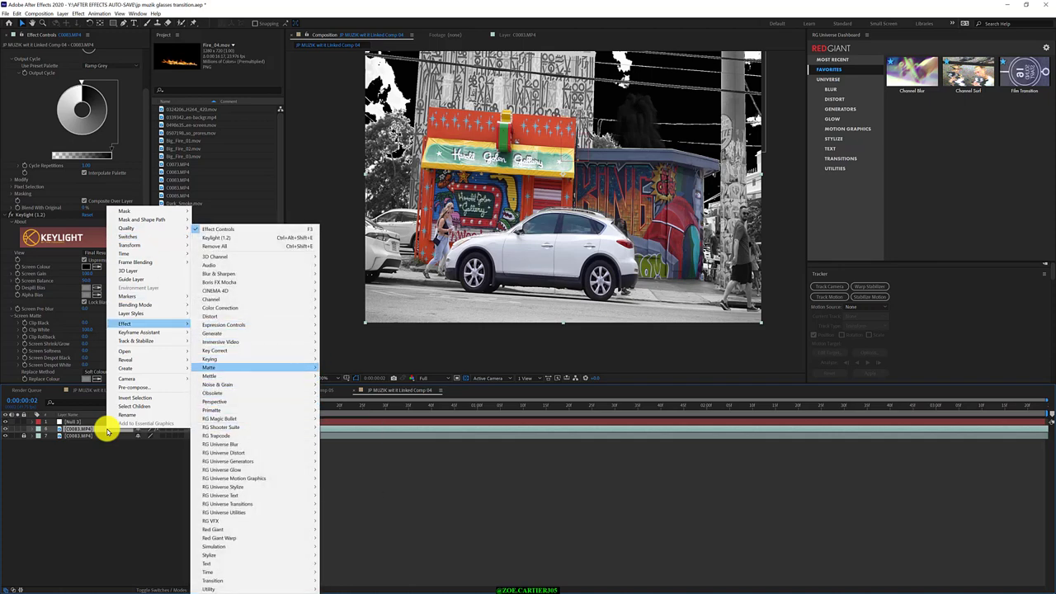
pyautogui.press('Right')
pyautogui.press('Down')
pyautogui.press('Down')
pyautogui.press('Down')
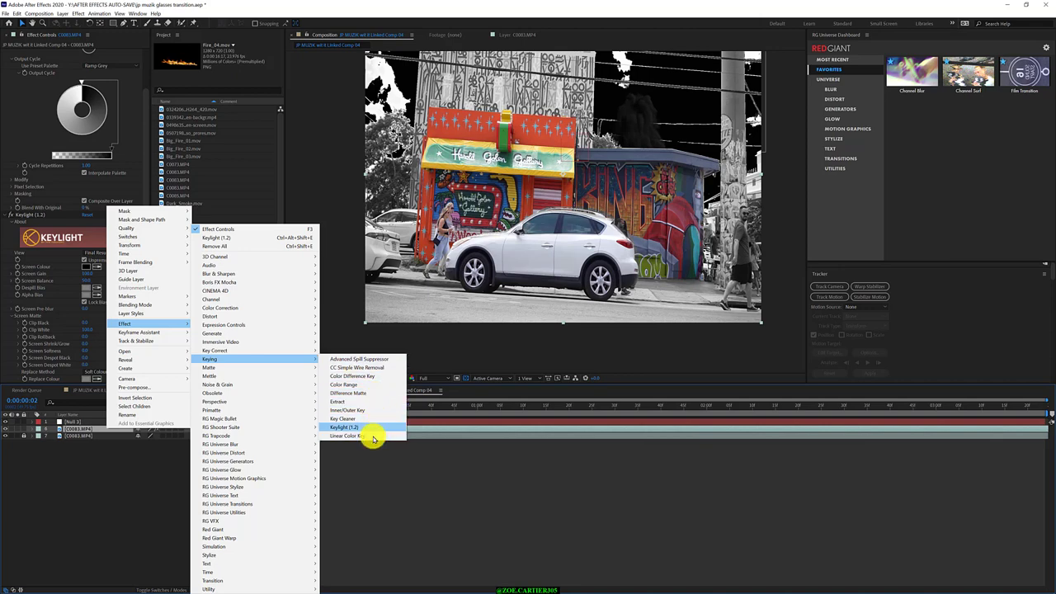
pyautogui.click(377, 419)
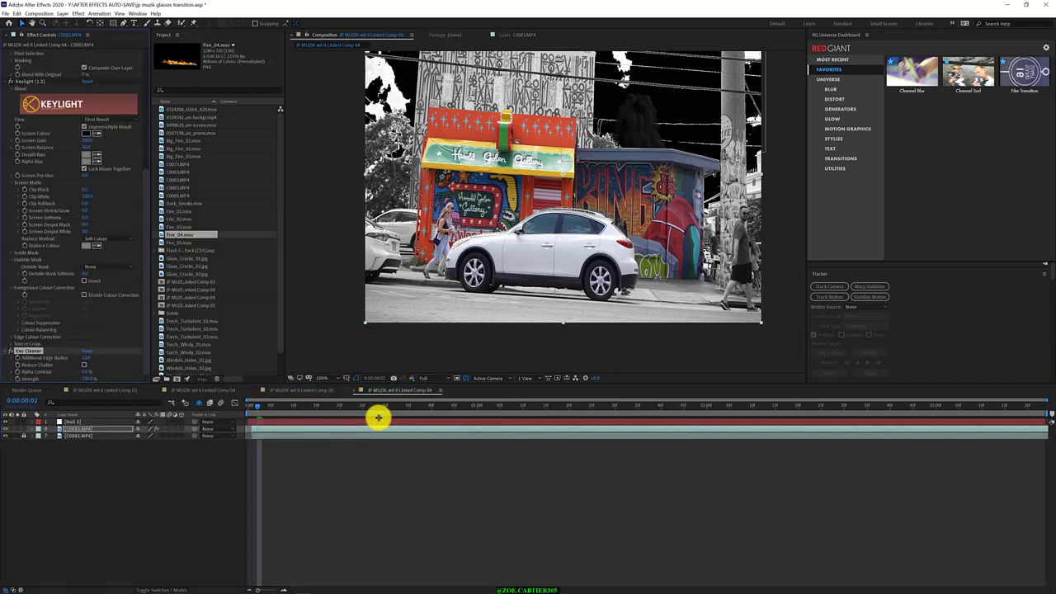
pyautogui.click(146, 336)
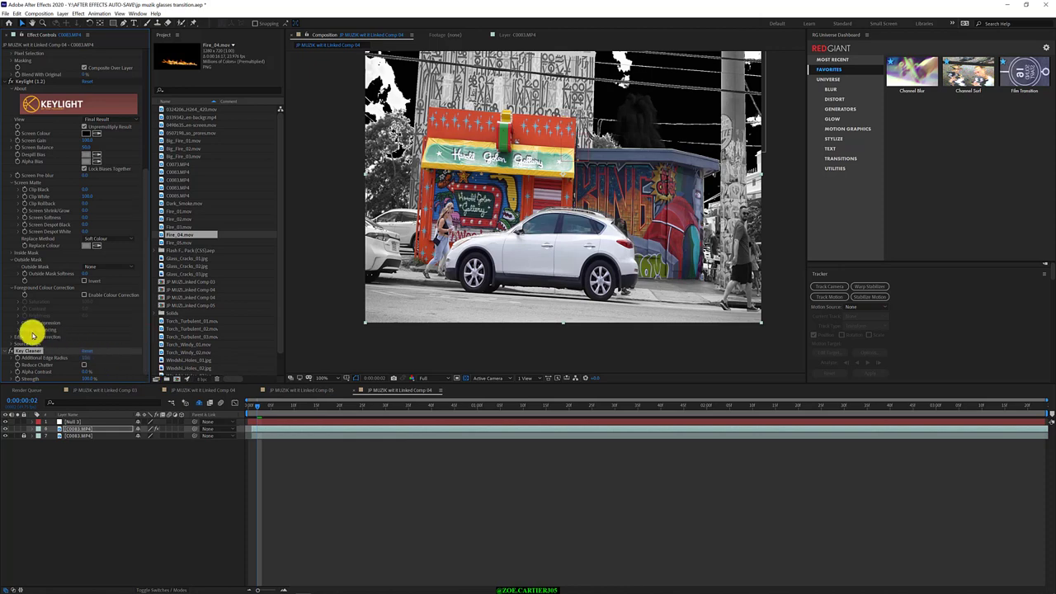
pyautogui.scroll(1, 33, 334)
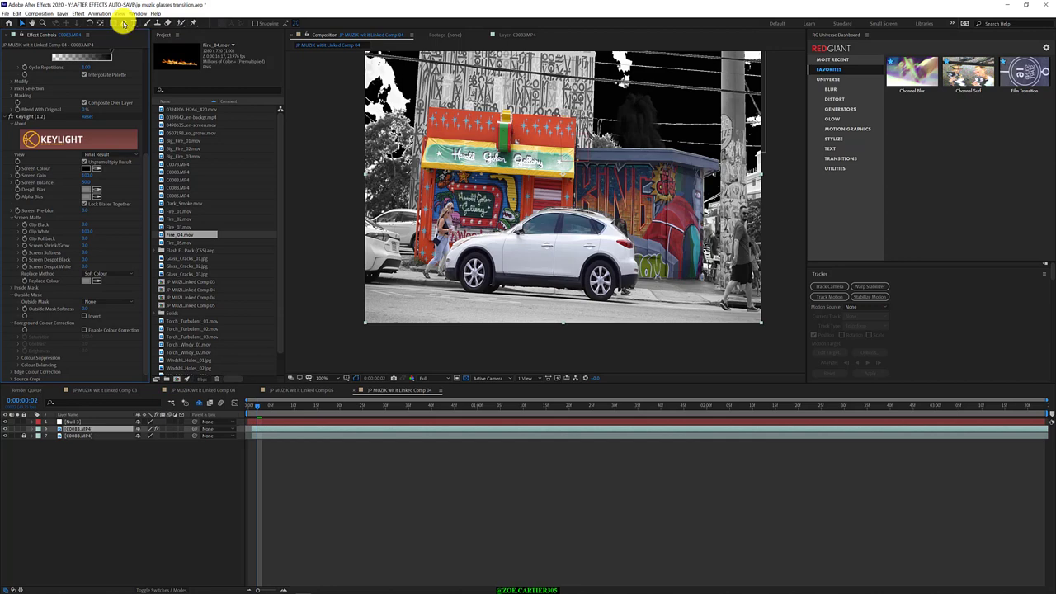
pyautogui.click(407, 69)
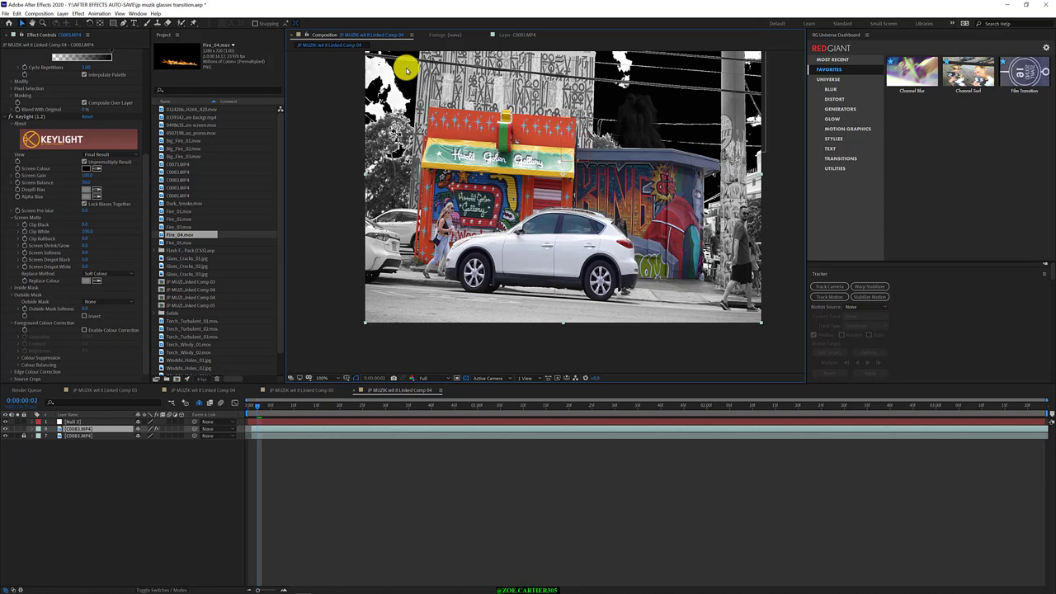
pyautogui.rightClick(89, 429)
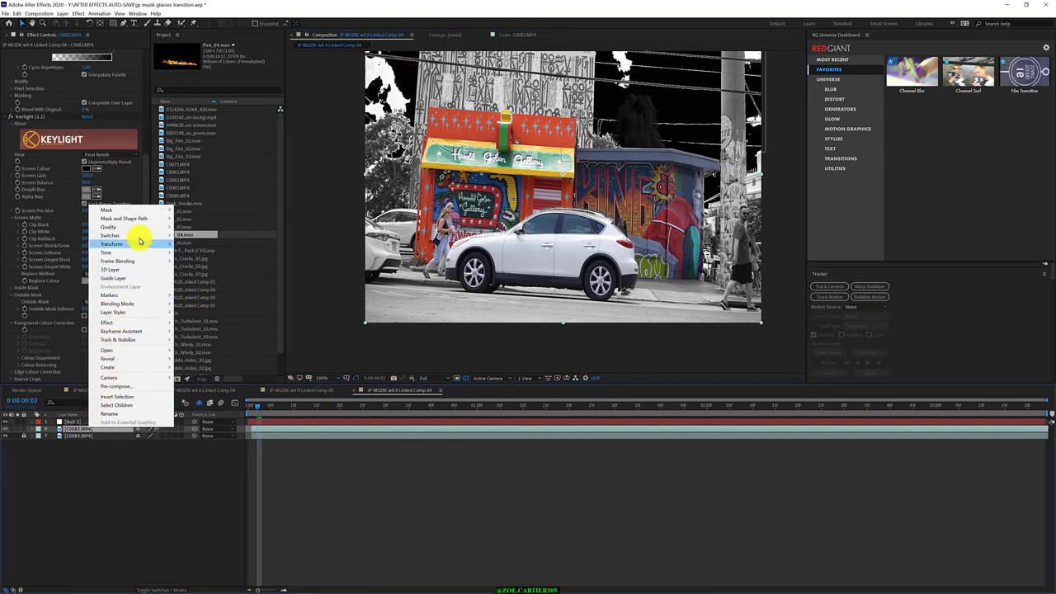
pyautogui.moveTo(140, 241)
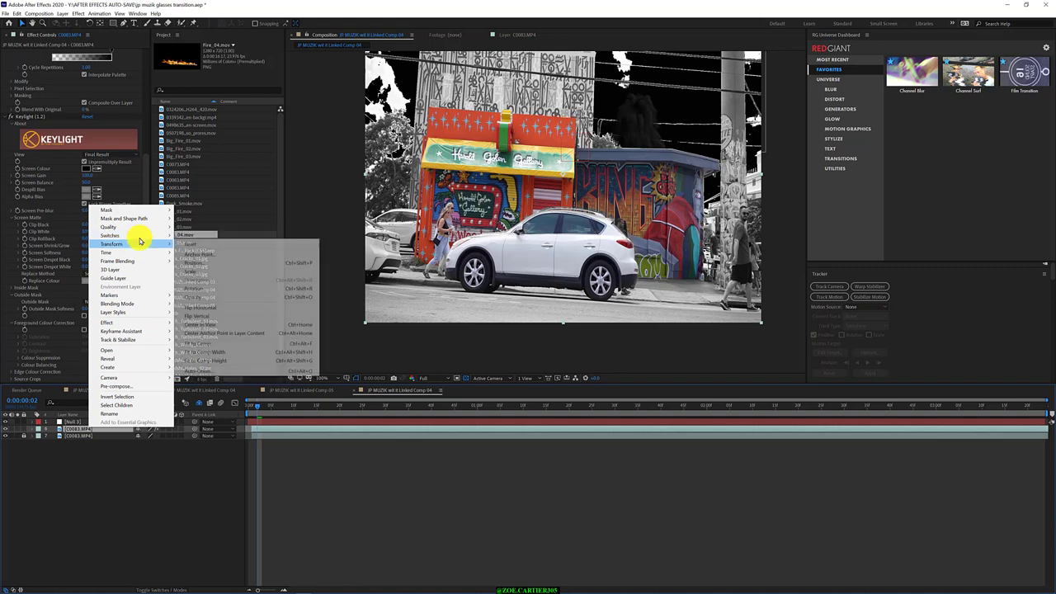
pyautogui.click(174, 495)
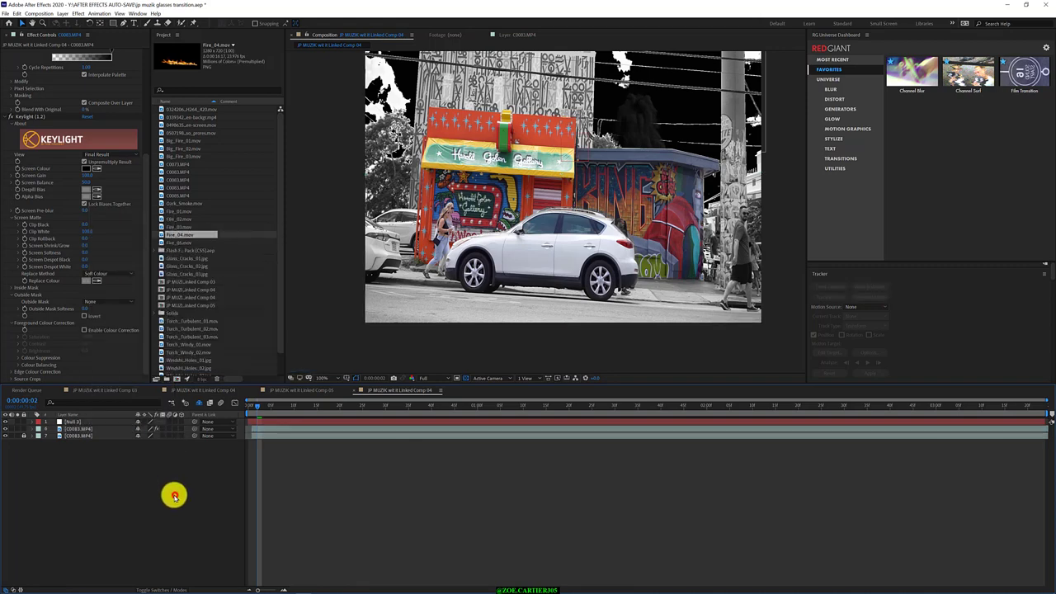
# Show the Mode and TrkMat columns and check layer 2's blend mode and track matte, leaving Normal.
pyautogui.click(150, 589)
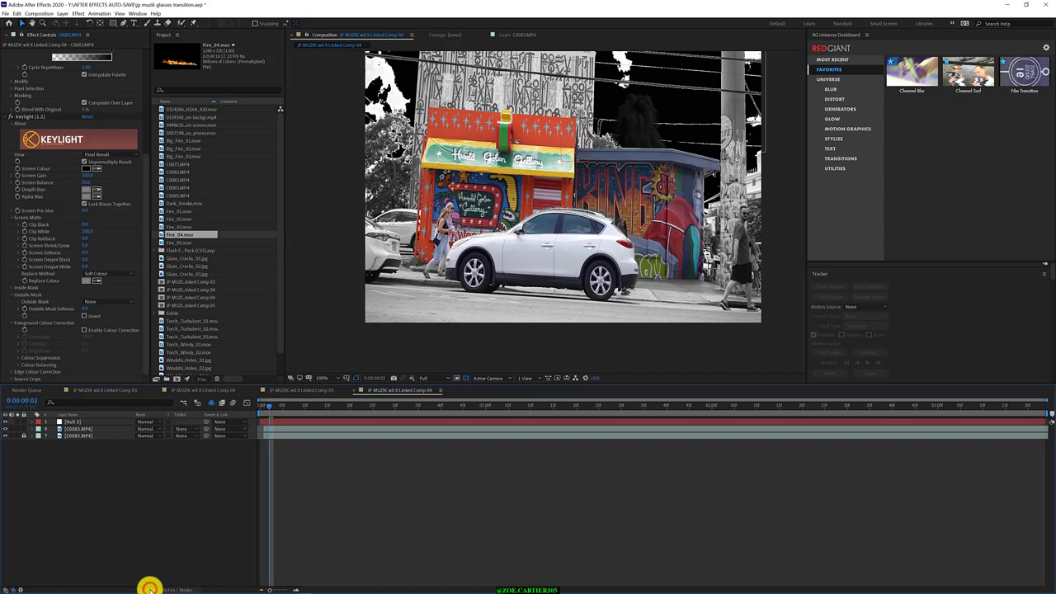
pyautogui.click(155, 428)
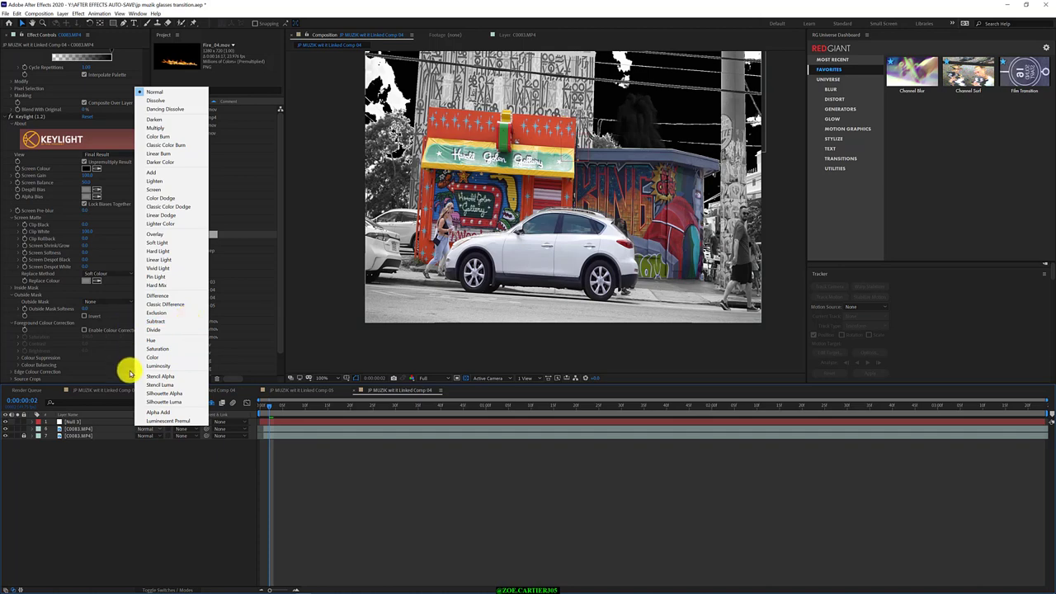
pyautogui.click(132, 498)
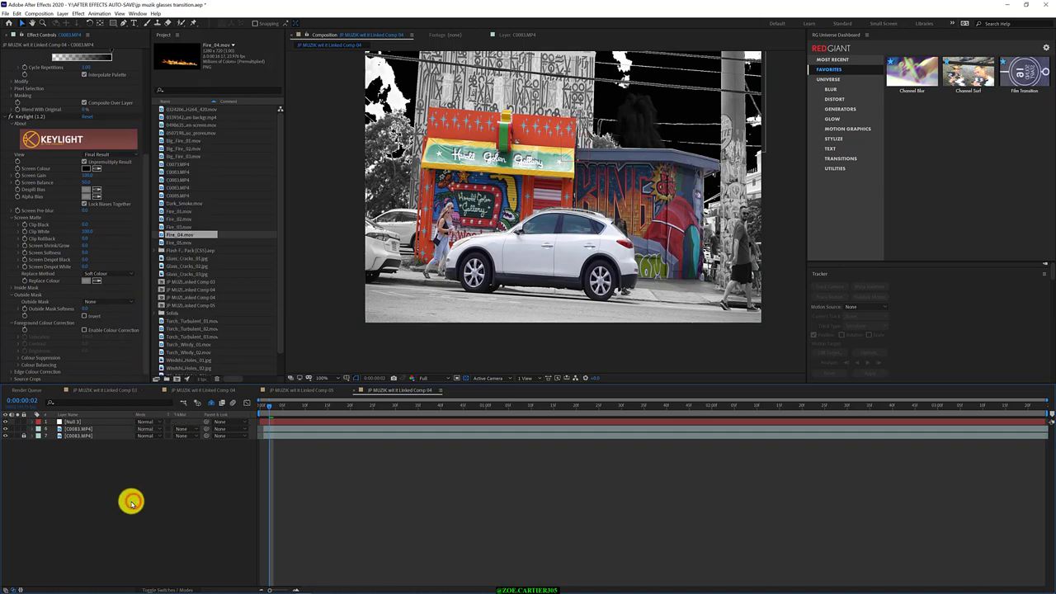
pyautogui.click(185, 429)
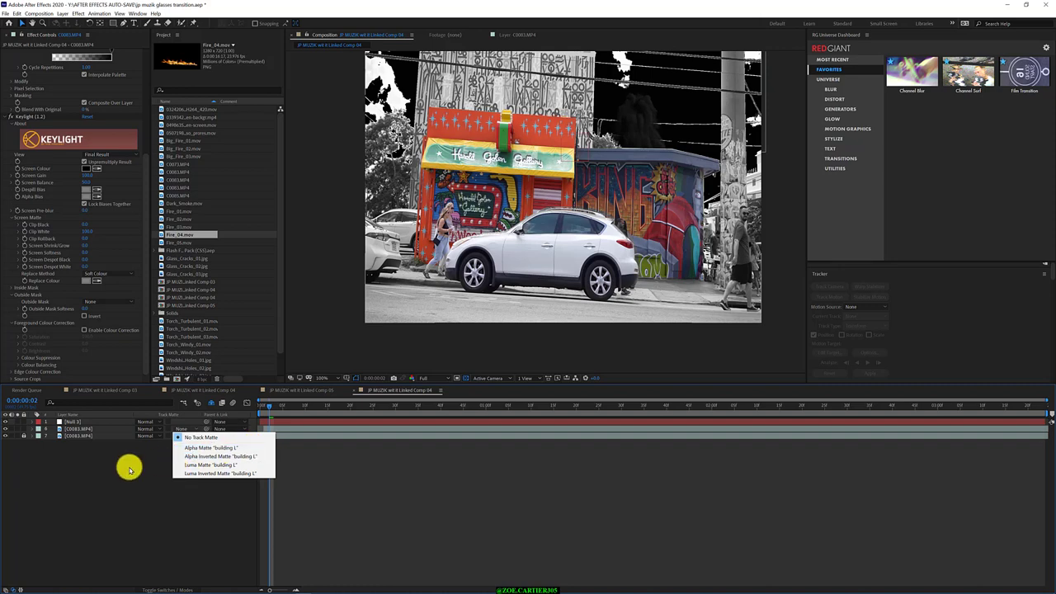
pyautogui.click(129, 469)
# Reveal the shy layers, check layer 6's track matte, unlock layer 7 and select layer 6.
pyautogui.click(213, 403)
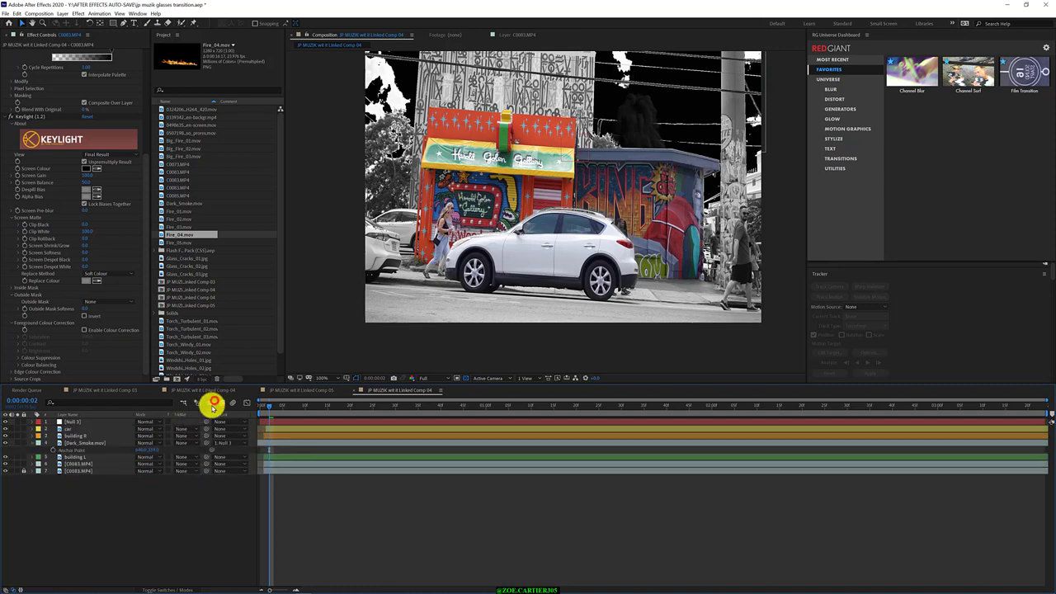
pyautogui.click(190, 464)
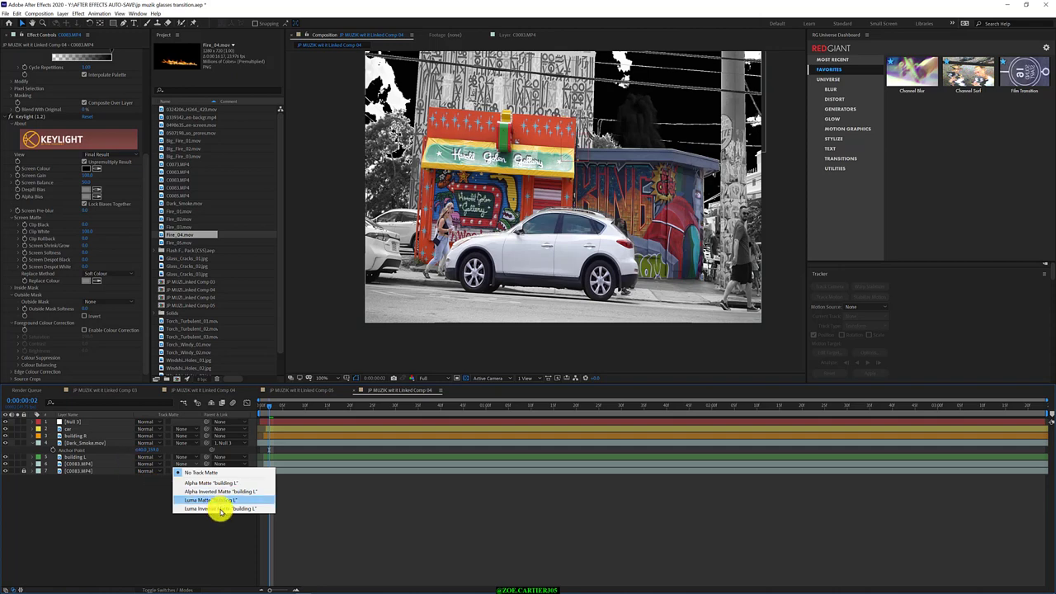
pyautogui.click(141, 503)
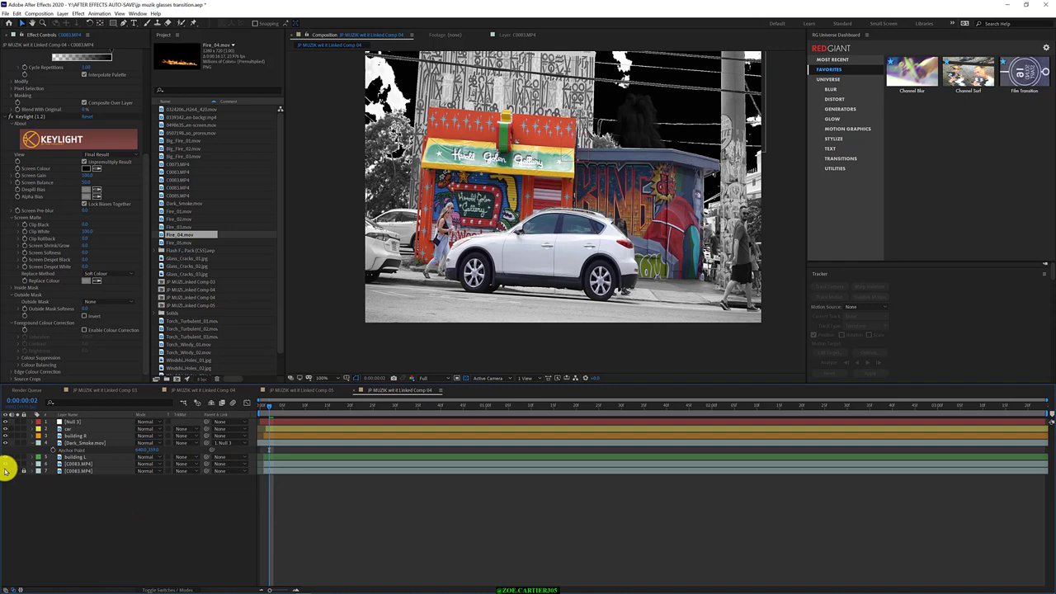
pyautogui.click(23, 471)
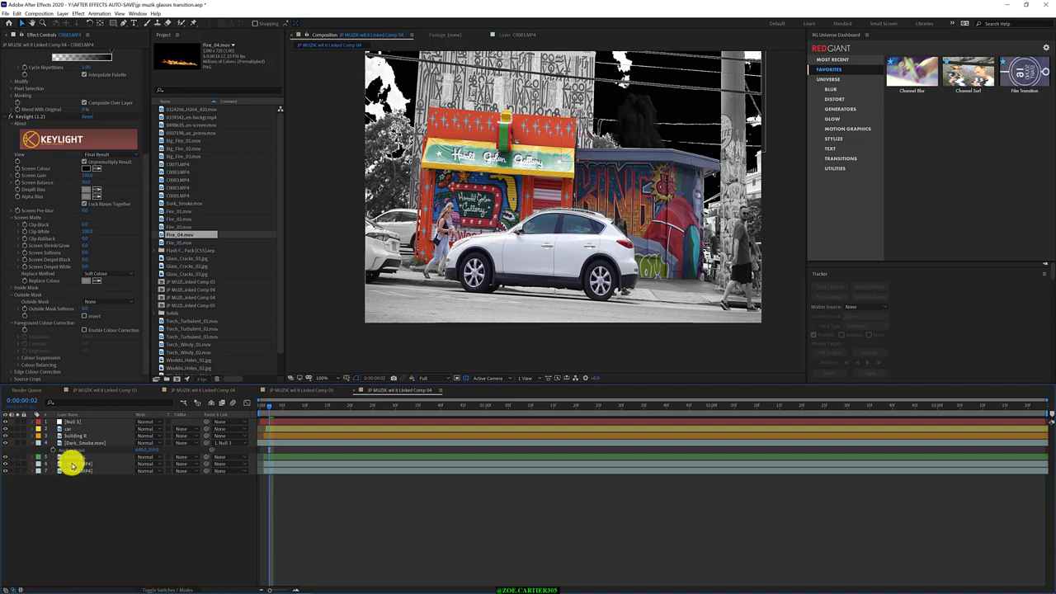
pyautogui.click(73, 466)
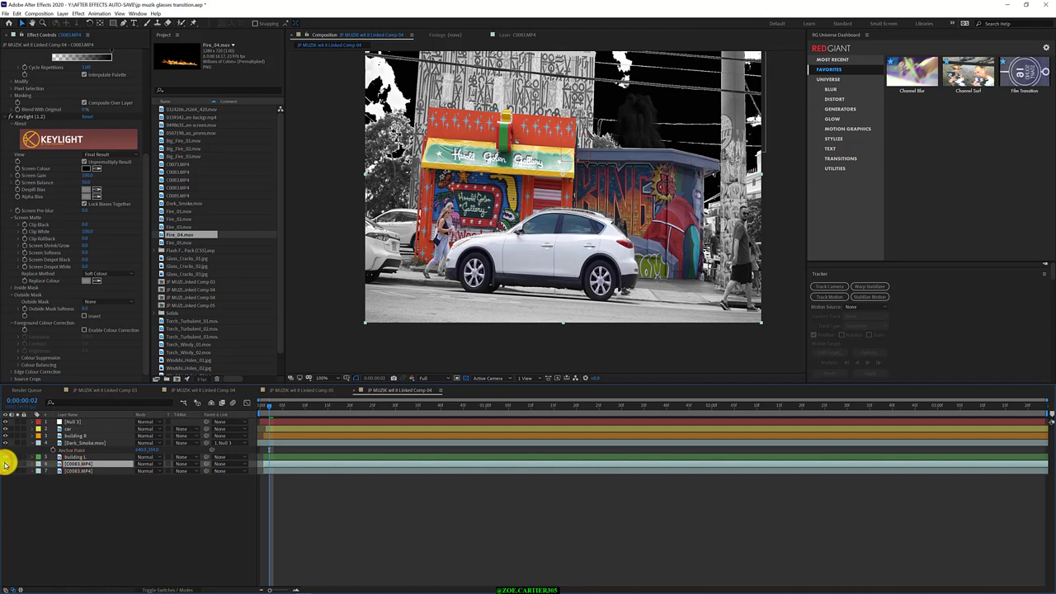
# Toggle layer 6's visibility repeatedly to compare the black-sky copy with the colour plate.
pyautogui.click(5, 464)
pyautogui.click(5, 464)
pyautogui.click(5, 464)
pyautogui.click(5, 464)
pyautogui.click(5, 464)
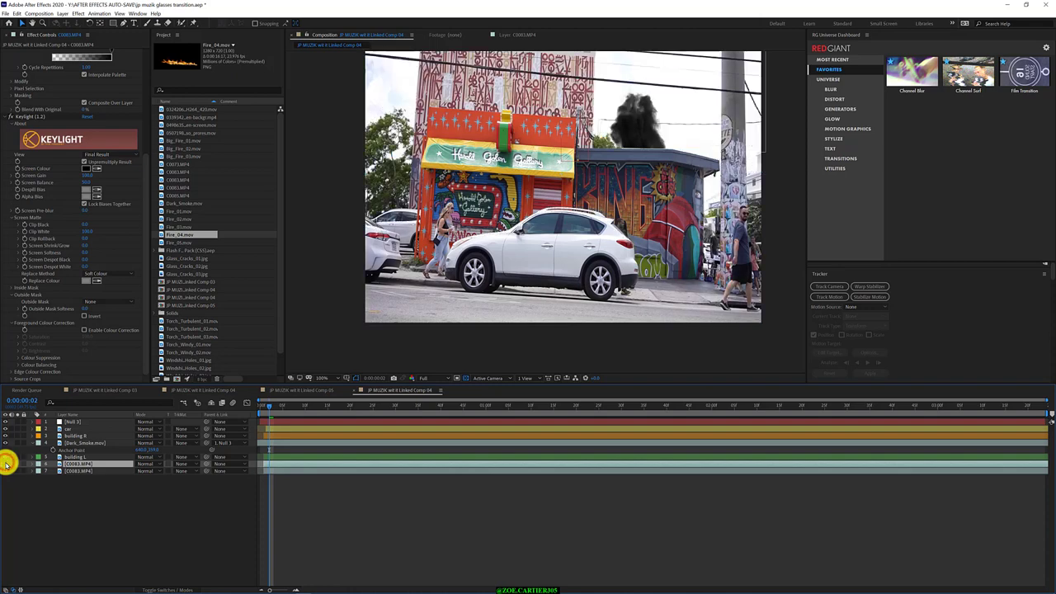
pyautogui.click(70, 467)
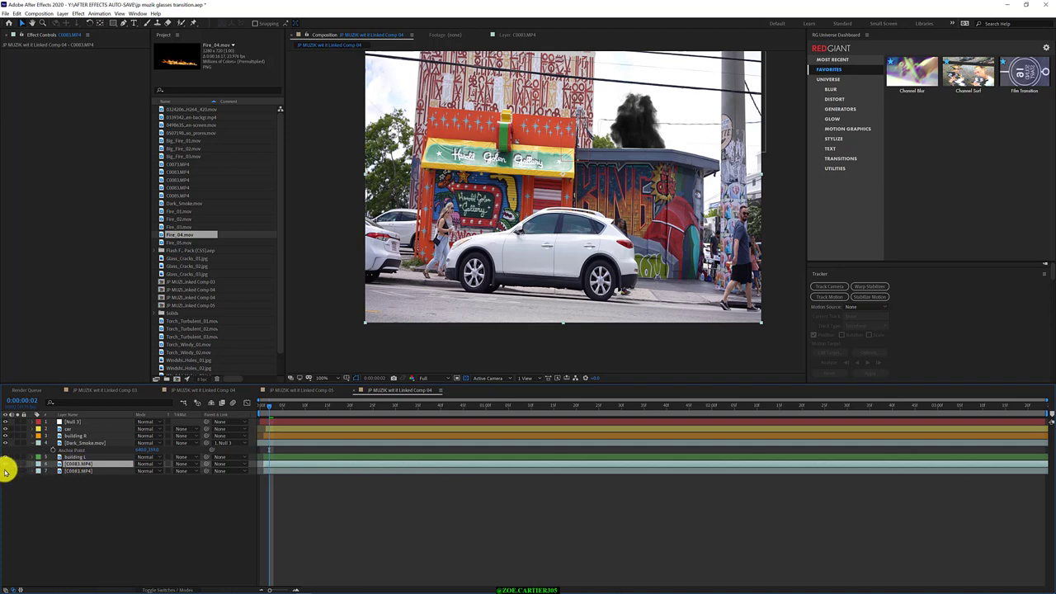
pyautogui.hotkey('ctrl', 'shift', 'a')
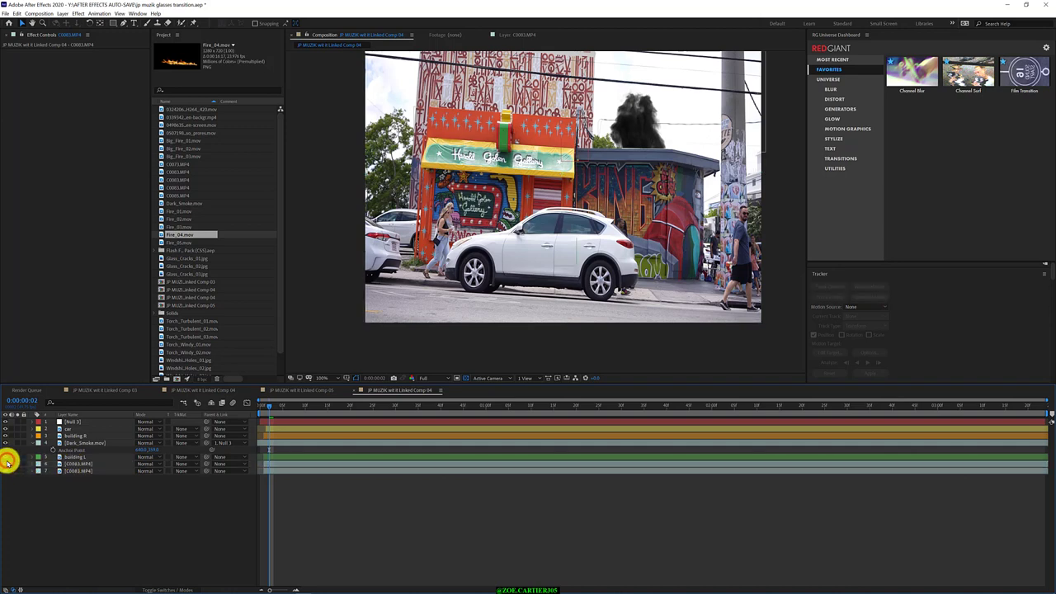
pyautogui.click(4, 465)
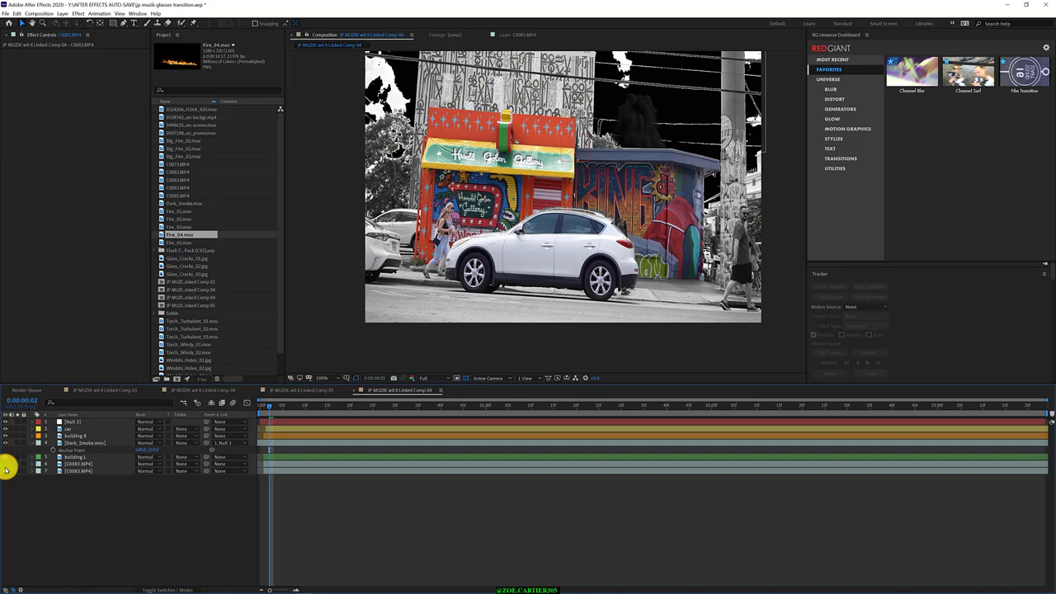
pyautogui.click(6, 464)
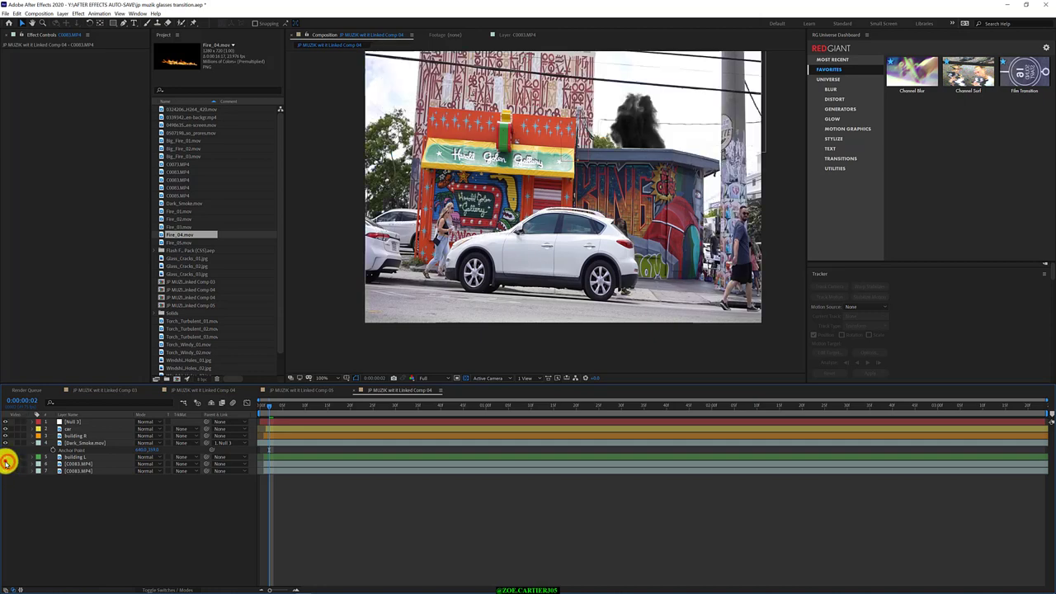
pyautogui.click(6, 464)
pyautogui.click(6, 464)
# Switch layer 6's visibility back on so the greyscale black-sky copy covers the colour plate.
pyautogui.click(6, 464)
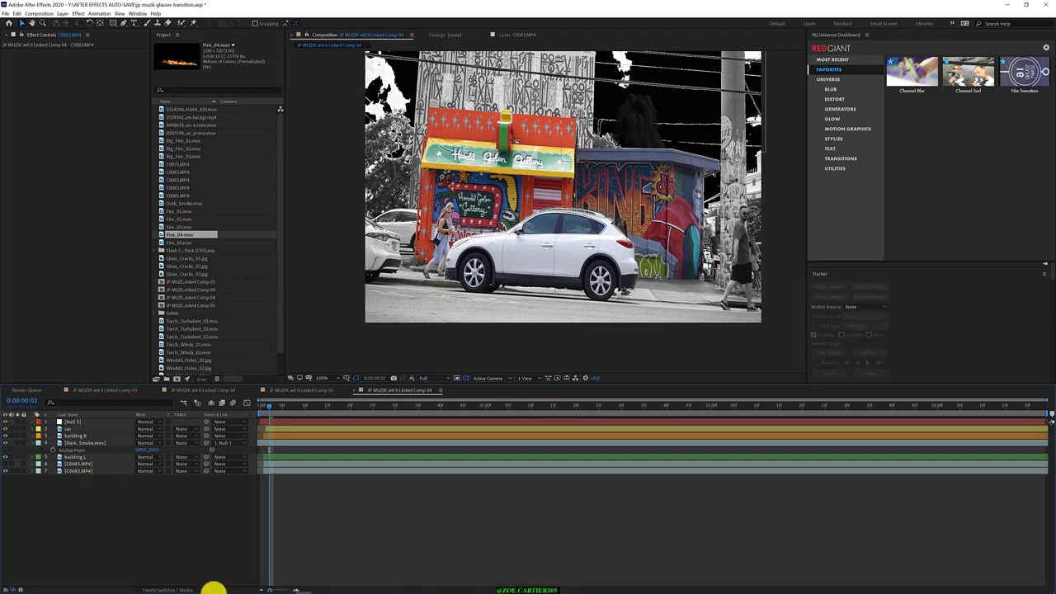
# Preview the File Explorer windows, then select Torch_Windy_02.mov and the drawn bundle pack project file.
pyautogui.moveTo(213, 589)
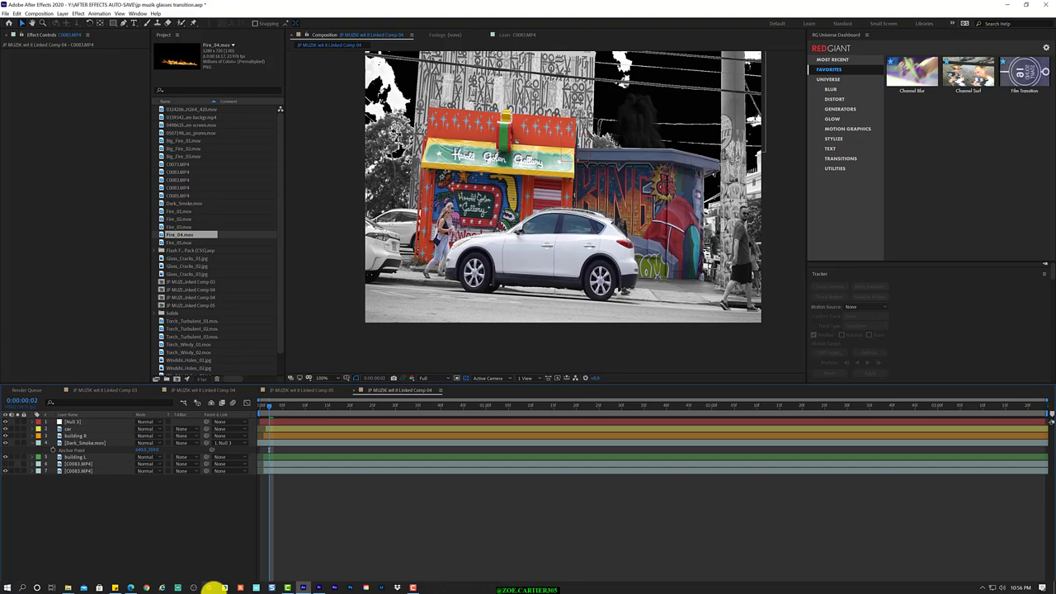
pyautogui.click(65, 589)
pyautogui.moveTo(58, 554)
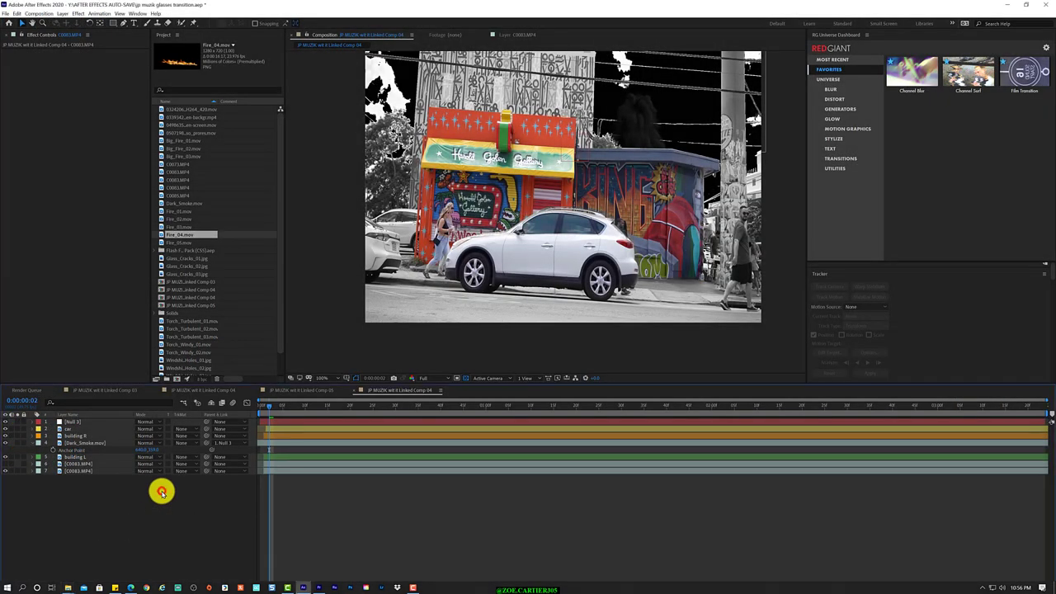
pyautogui.click(198, 329)
pyautogui.click(200, 353)
pyautogui.scroll(-1, 201, 355)
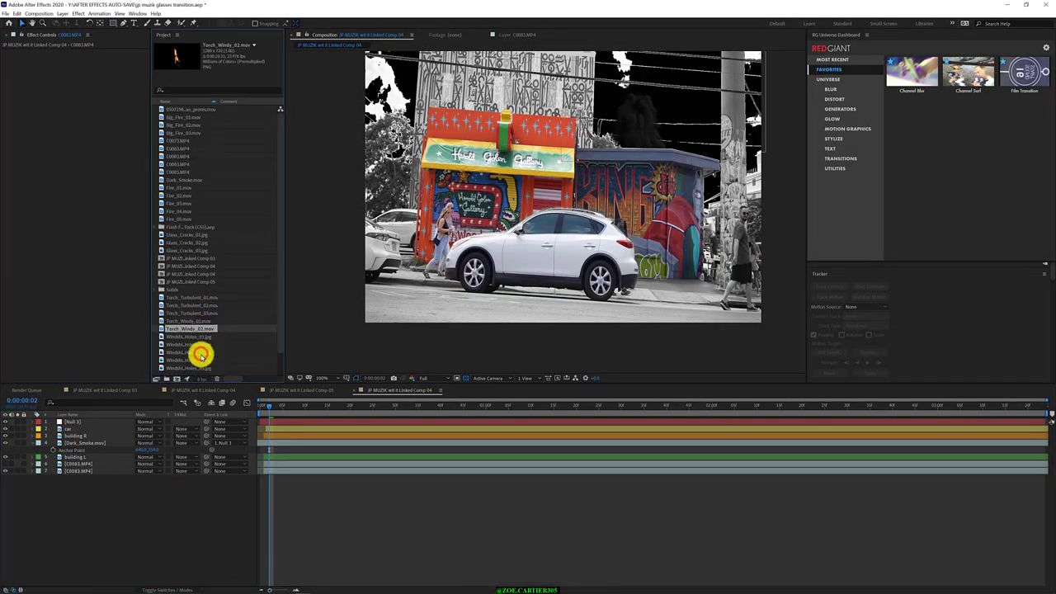
pyautogui.click(201, 355)
pyautogui.click(193, 226)
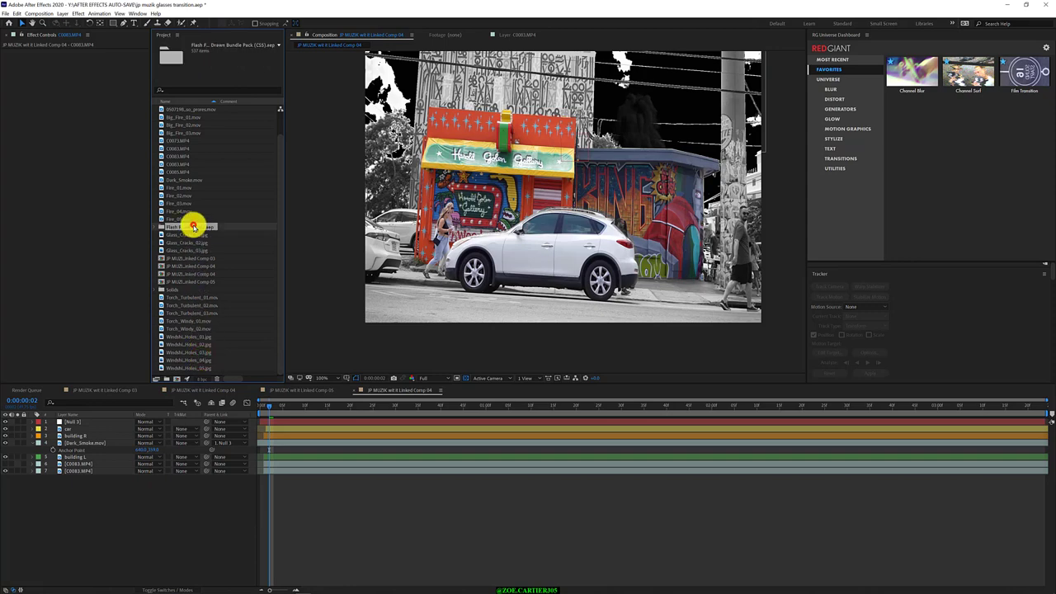
# Browse Fire_02.mov and the green-screen clip, then select the bottom C0083.MP4 layer to show its effects.
pyautogui.scroll(1, 184, 205)
pyautogui.click(179, 191)
pyautogui.click(183, 219)
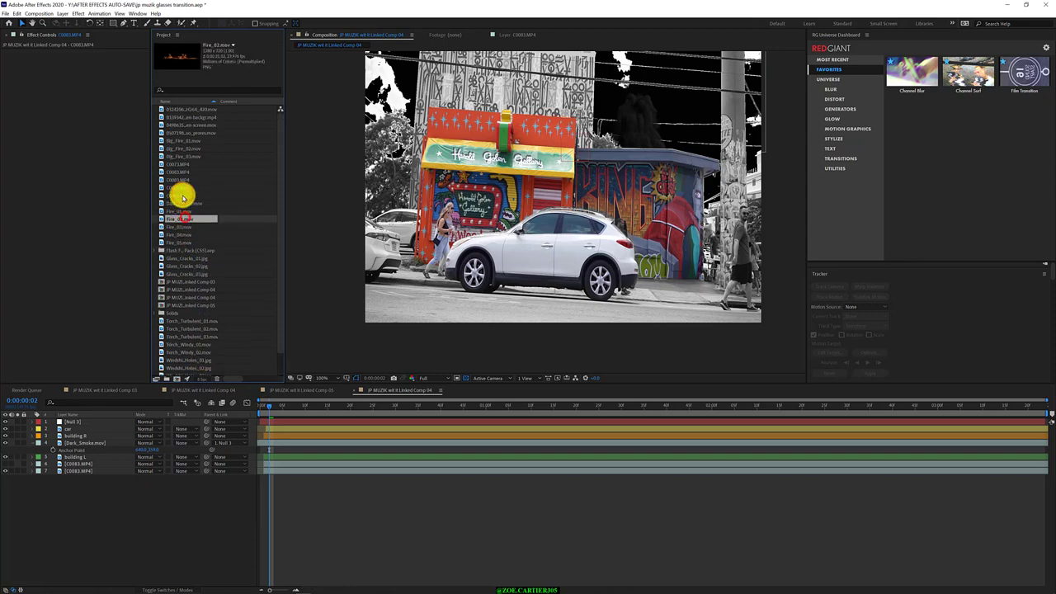
pyautogui.click(177, 156)
pyautogui.click(182, 125)
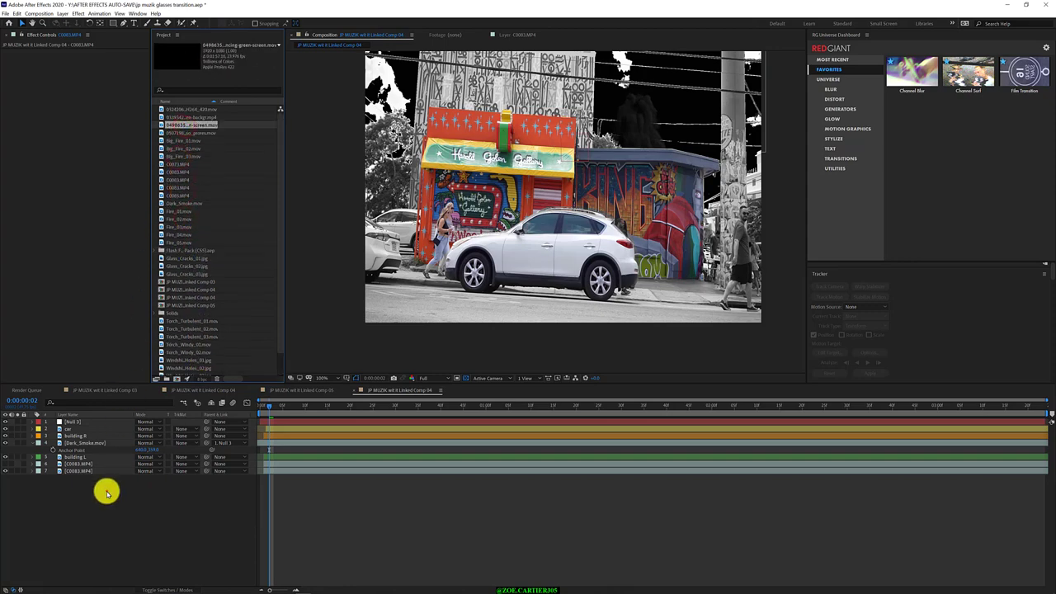
pyautogui.click(74, 464)
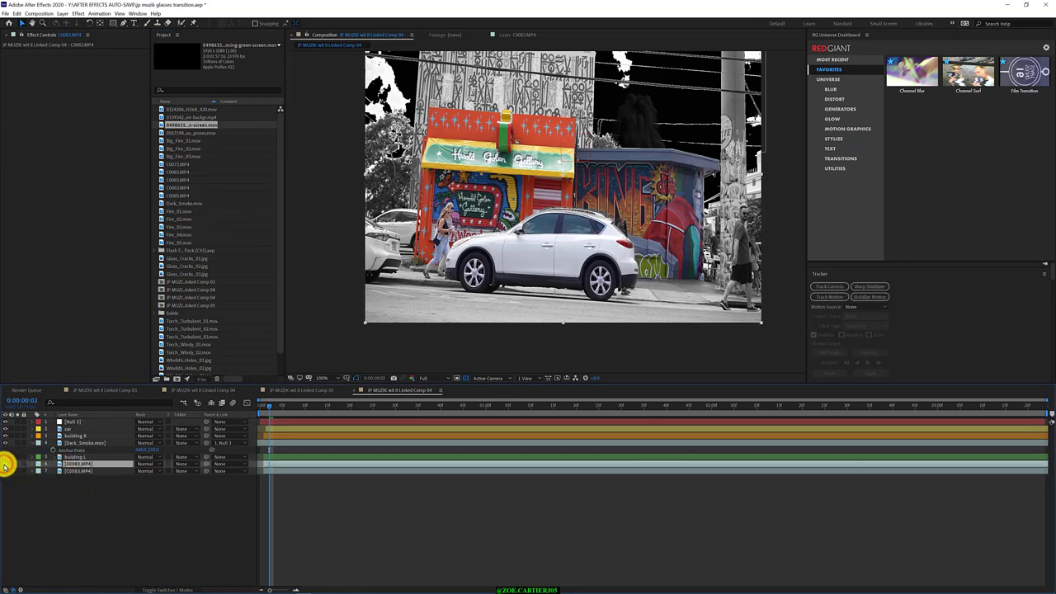
pyautogui.click(92, 470)
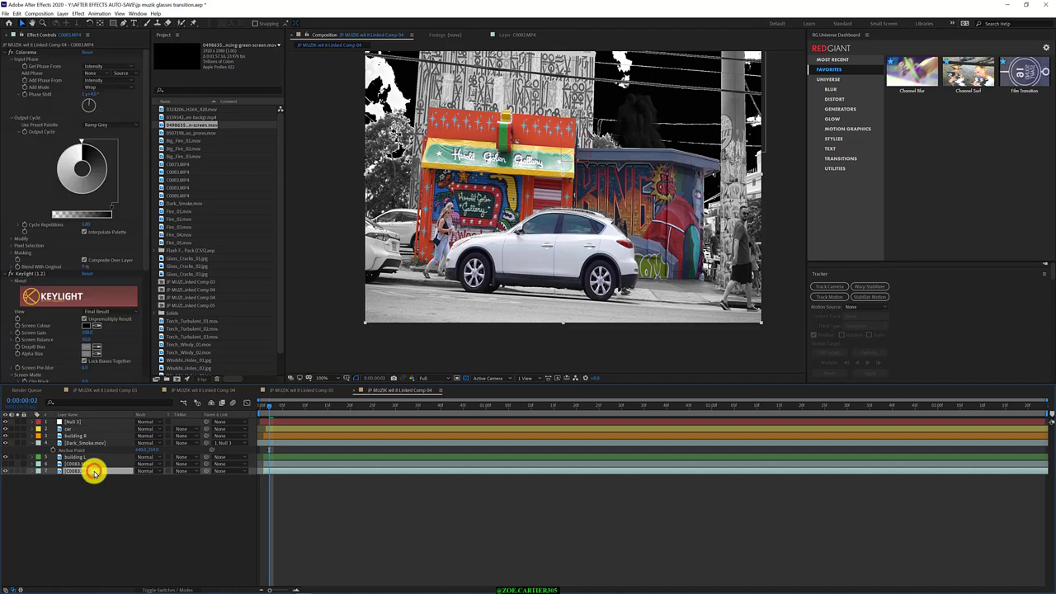
pyautogui.click(31, 53)
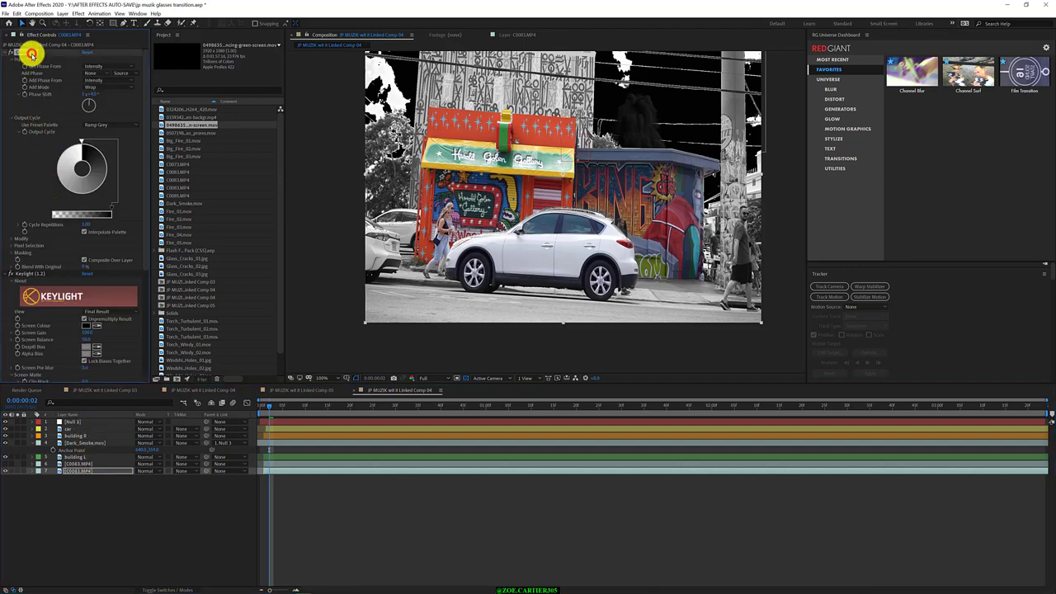
pyautogui.press('Delete')
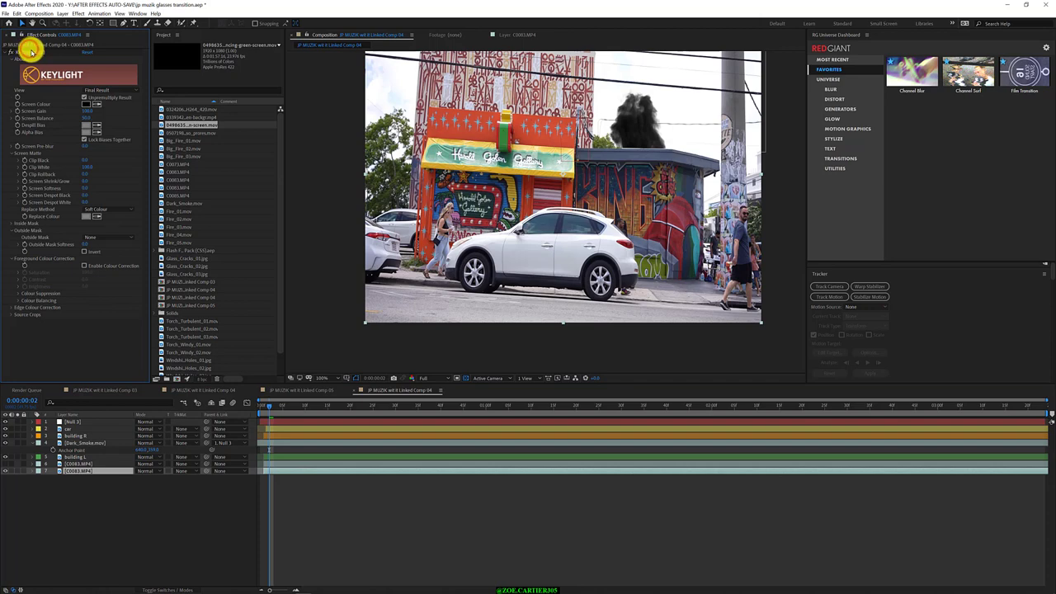
pyautogui.click(31, 52)
pyautogui.press('Delete')
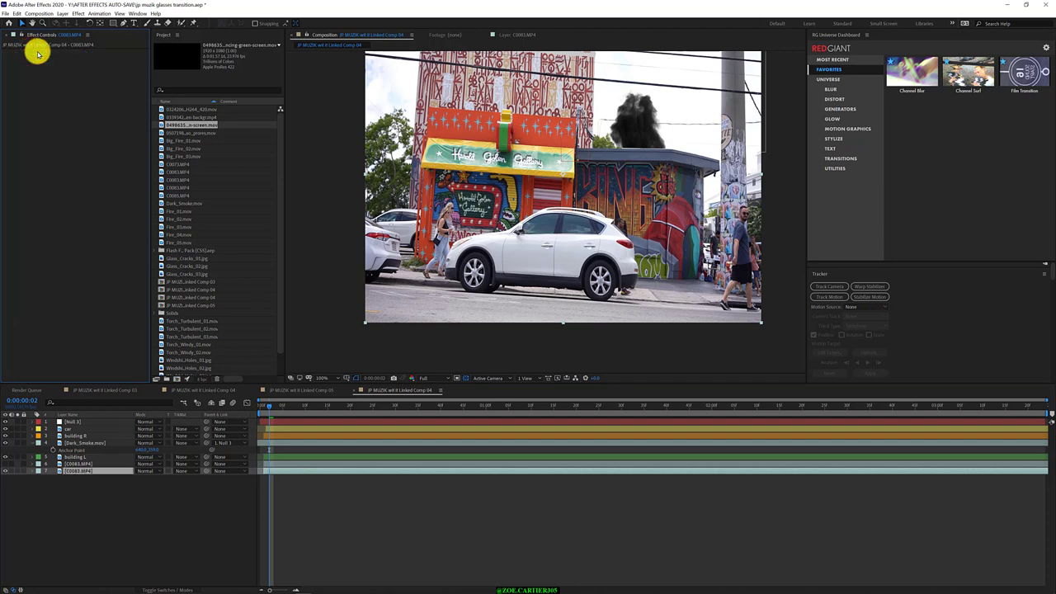
pyautogui.click(83, 465)
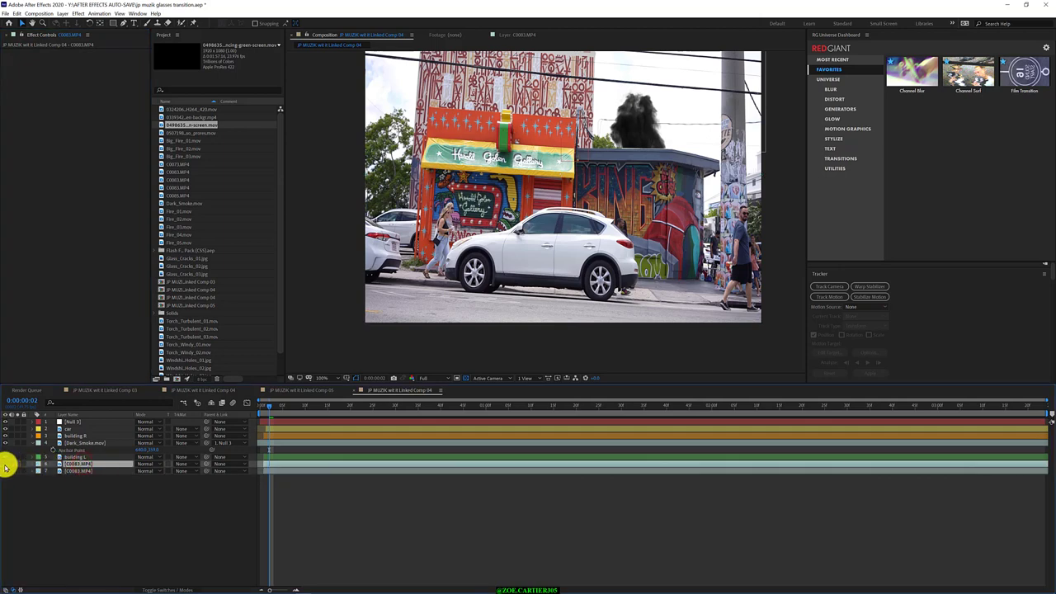
pyautogui.click(75, 471)
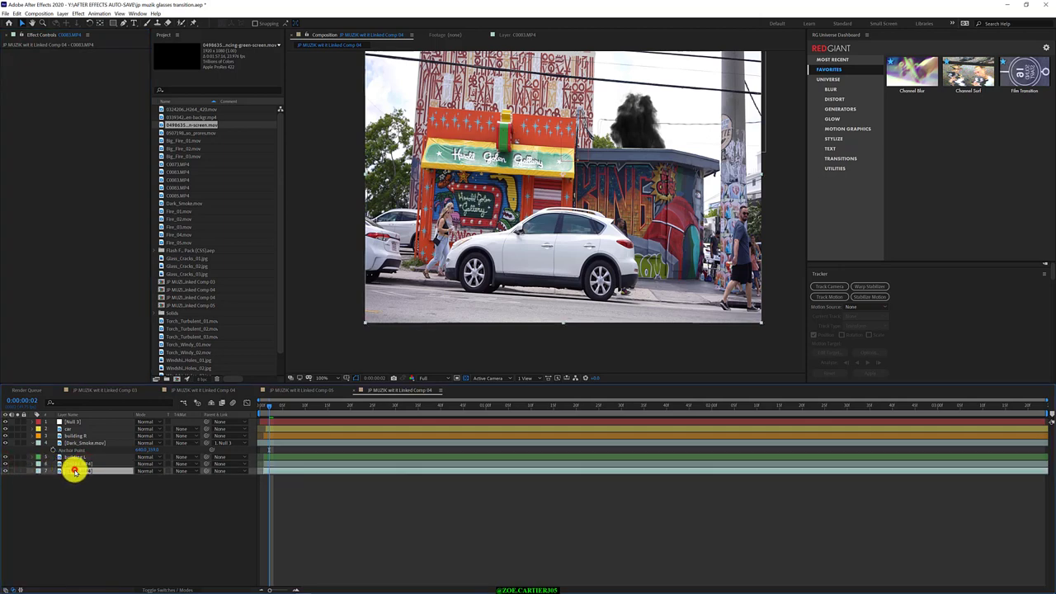
pyautogui.click(79, 458)
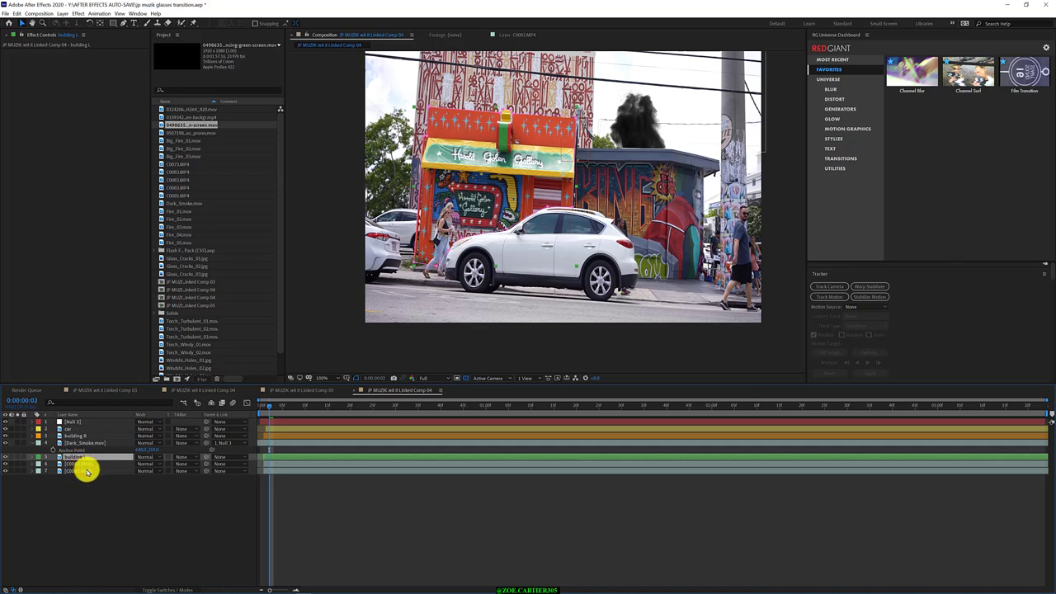
pyautogui.click(86, 471)
pyautogui.click(89, 464)
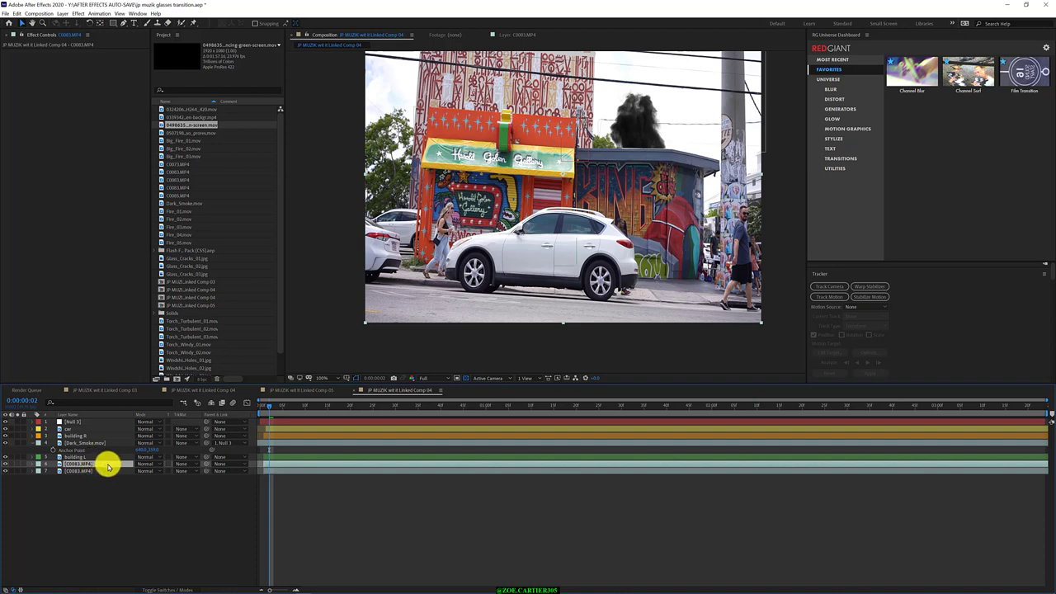
# From the C0083.MP4 layer's context menu, navigate to Effect > Color Correction and reach Change Color.
pyautogui.rightClick(108, 467)
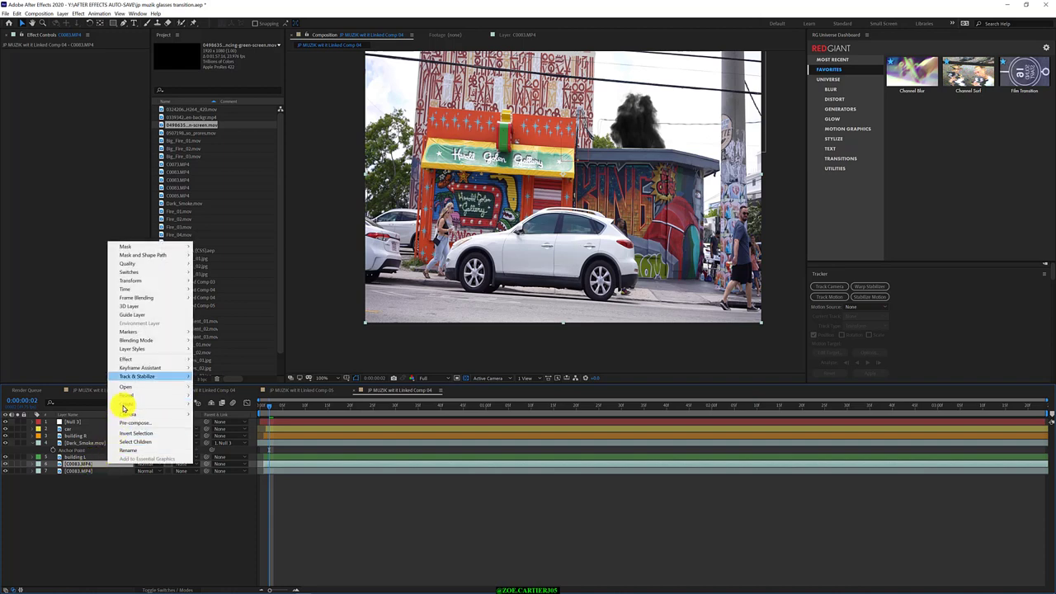
pyautogui.moveTo(161, 282)
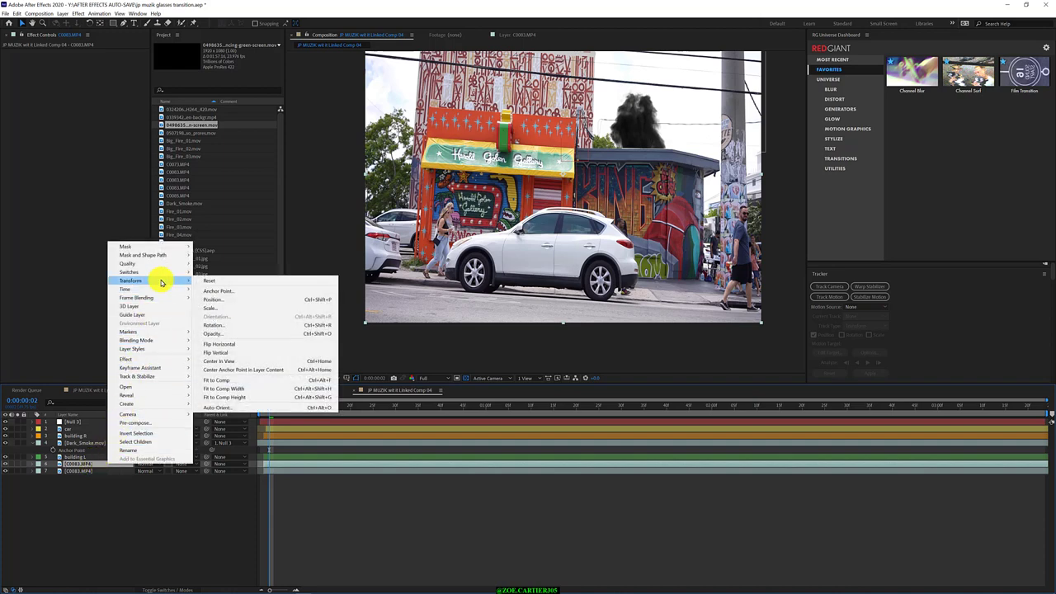
pyautogui.press('Down')
pyautogui.press('Down')
pyautogui.press('Down')
pyautogui.press('Down')
pyautogui.press('Down')
pyautogui.press('Down')
pyautogui.press('Up')
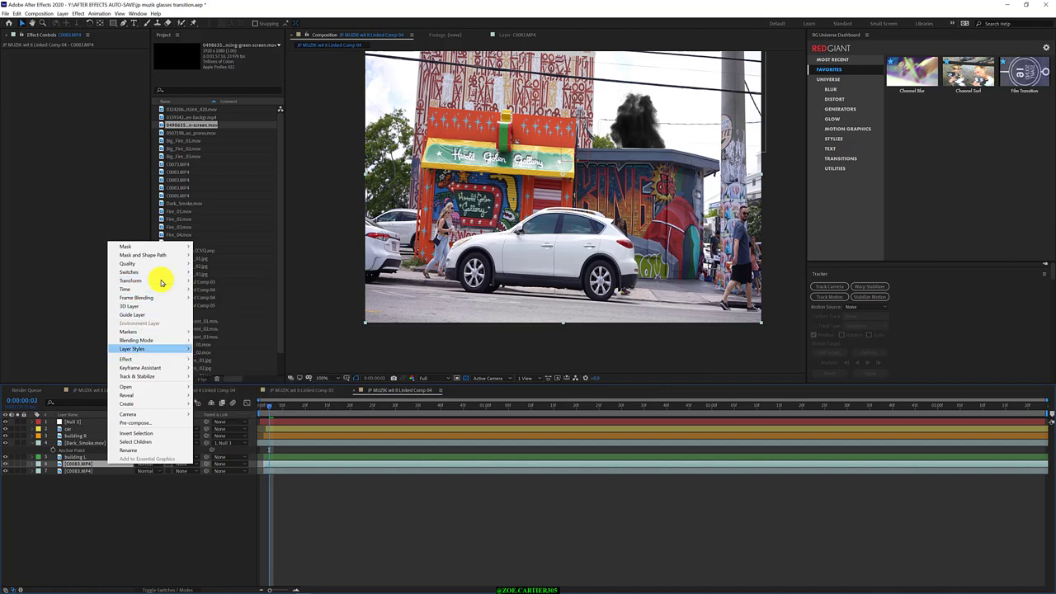
pyautogui.press('Down')
pyautogui.press('Down')
pyautogui.press('Down')
pyautogui.press('Up')
pyautogui.press('Up')
pyautogui.press('Right')
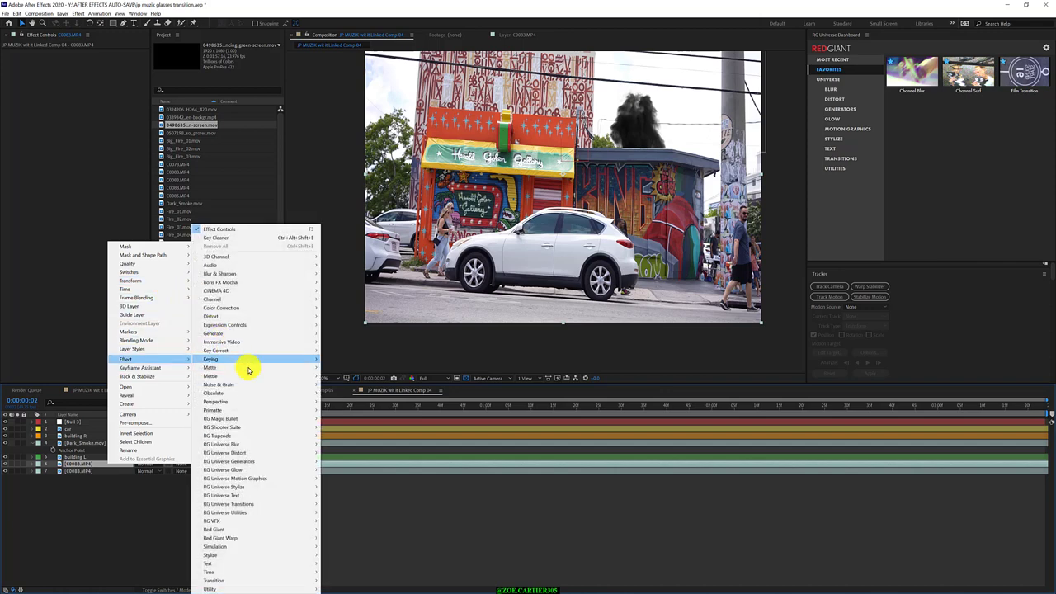
pyautogui.moveTo(248, 369)
pyautogui.press('Up')
pyautogui.press('Up')
pyautogui.press('Up')
pyautogui.press('Up')
pyautogui.press('Up')
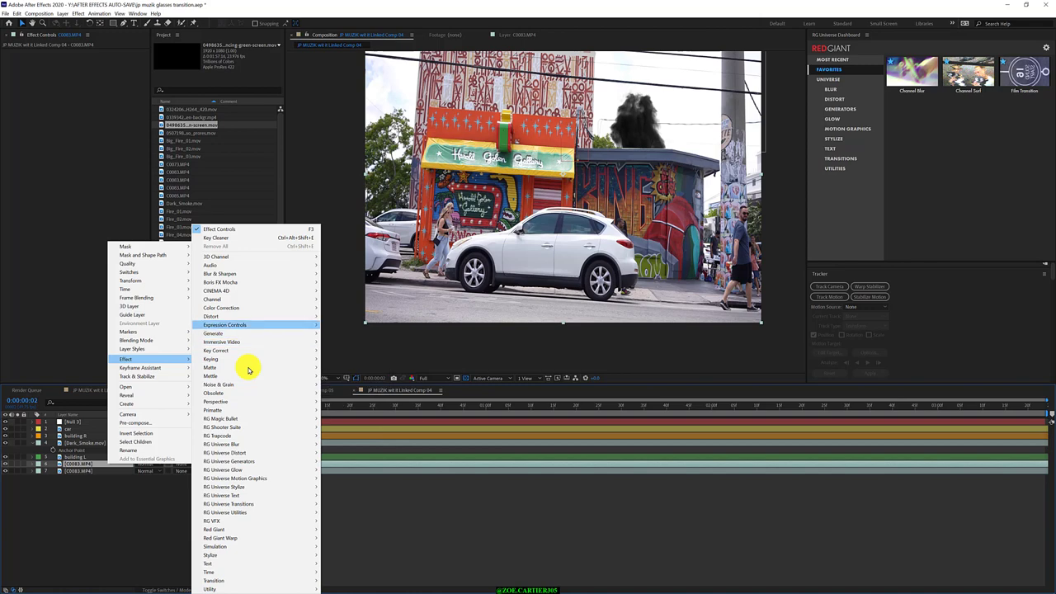
pyautogui.press('Up')
pyautogui.press('Up')
pyautogui.press('Up')
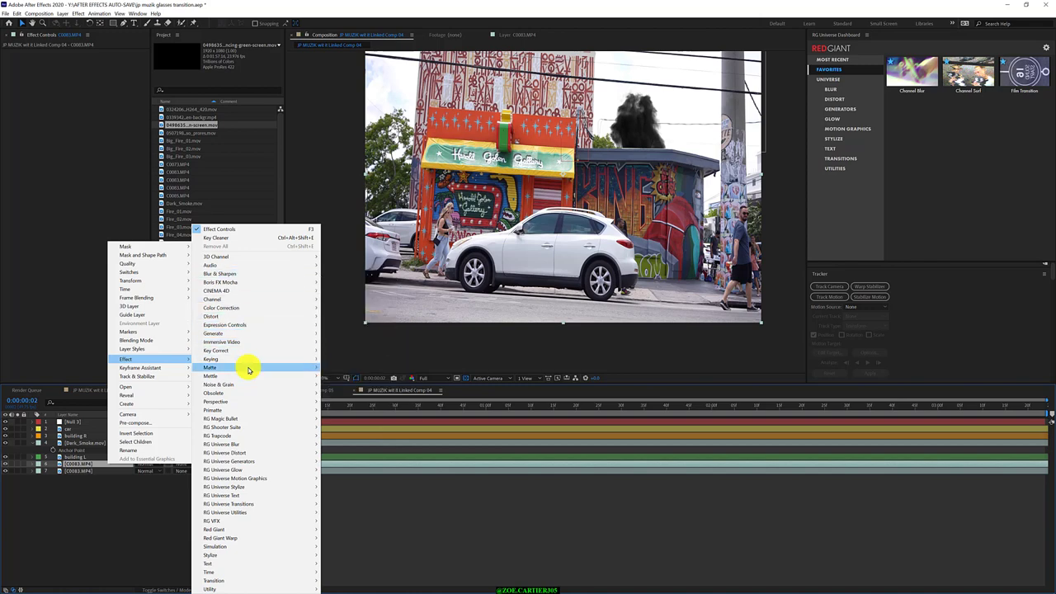
pyautogui.press('Down')
pyautogui.press('Down')
pyautogui.press('Down')
pyautogui.press('Up')
pyautogui.press('Up')
pyautogui.press('Up')
pyautogui.press('Down')
pyautogui.press('Down')
pyautogui.press('Down')
pyautogui.press('Down')
pyautogui.press('Down')
pyautogui.press('Down')
pyautogui.press('Down')
pyautogui.press('Down')
pyautogui.moveTo(289, 308)
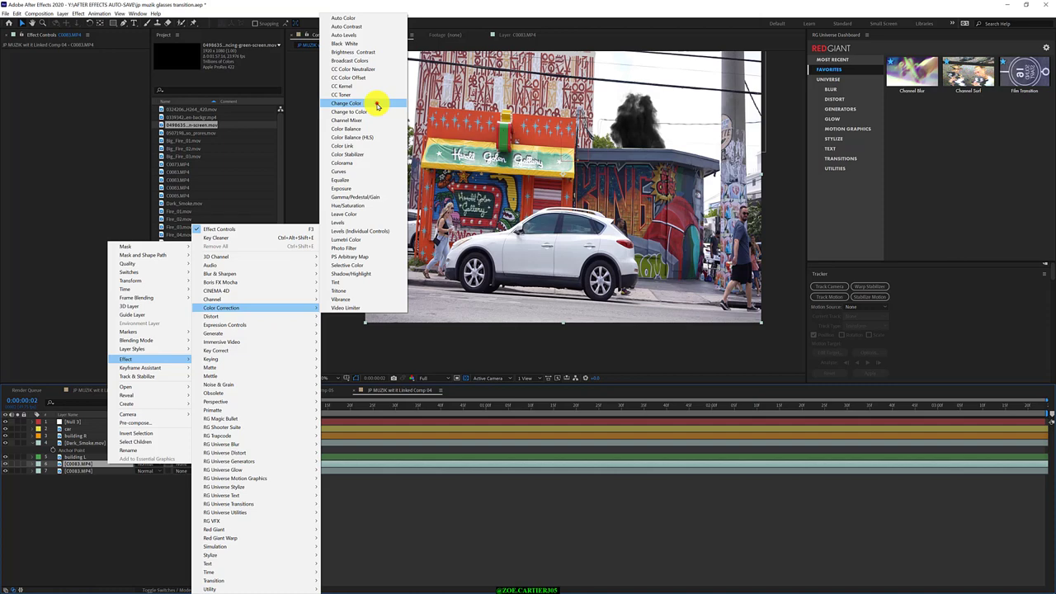
# Apply Change Color, sample a footage colour, shift Hue Transform and set Matching Tolerance to 57%.
pyautogui.click(377, 106)
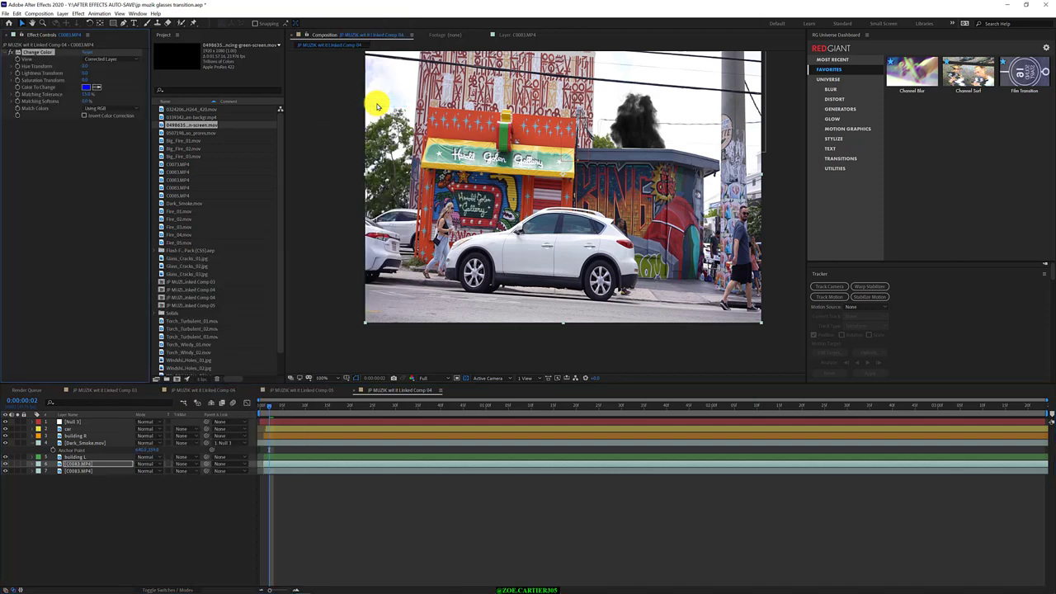
pyautogui.click(97, 86)
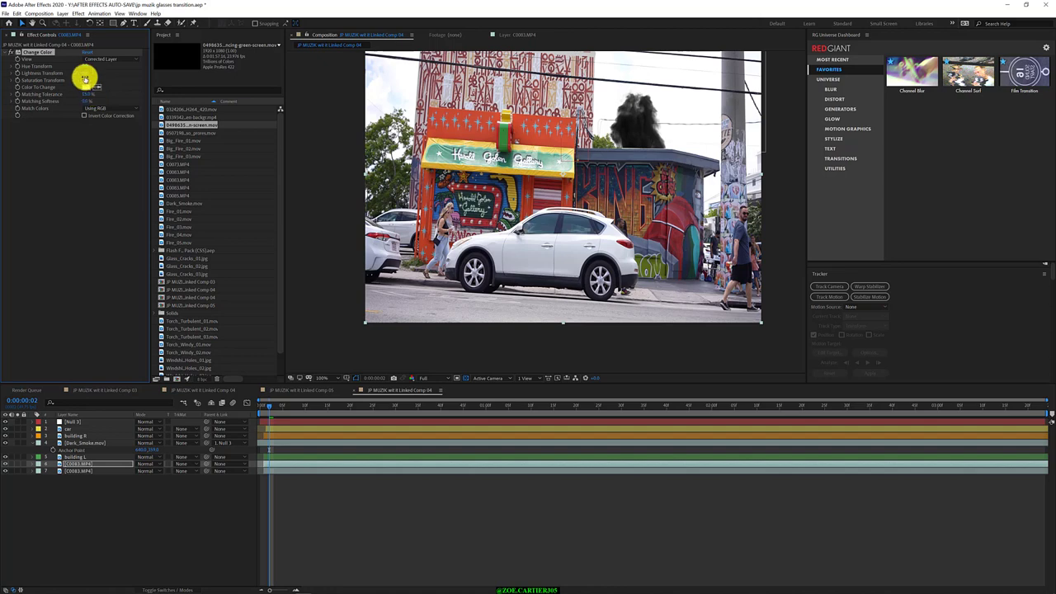
pyautogui.moveTo(86, 68)
pyautogui.mouseDown()
pyautogui.moveTo(143, 69)
pyautogui.moveTo(3, 93)
pyautogui.moveTo(47, 98)
pyautogui.moveTo(170, 71)
pyautogui.moveTo(140, 80)
pyautogui.mouseUp()
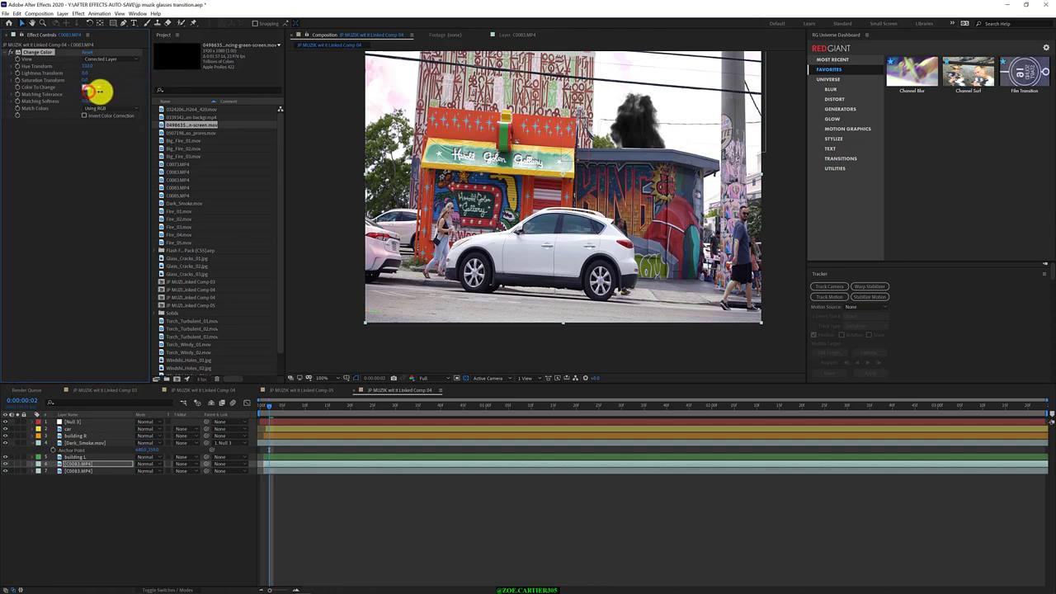
pyautogui.moveTo(96, 91)
pyautogui.mouseDown()
pyautogui.moveTo(179, 111)
pyautogui.moveTo(108, 114)
pyautogui.mouseUp()
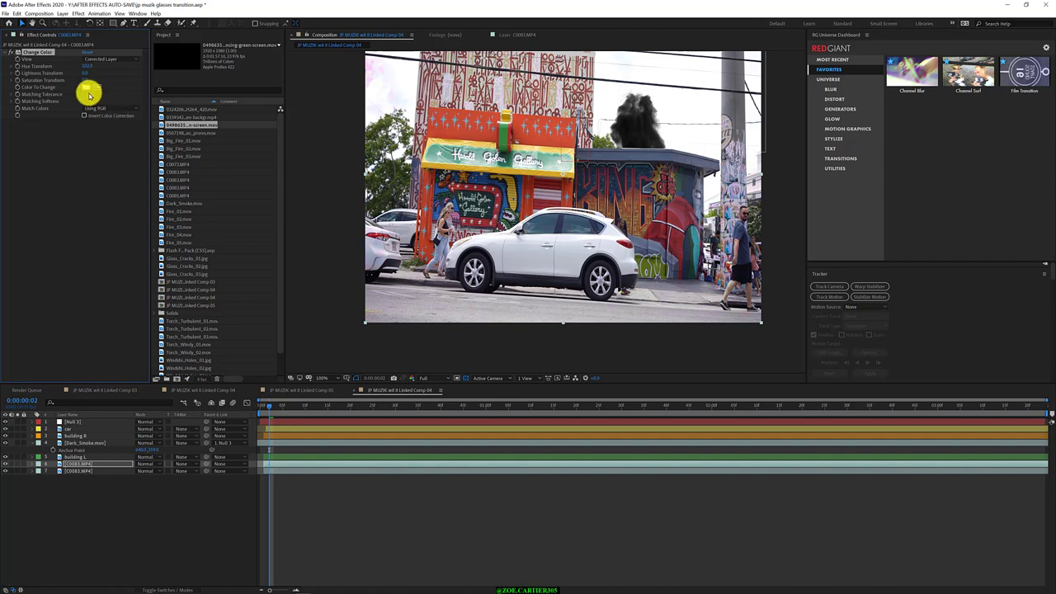
pyautogui.click(85, 50)
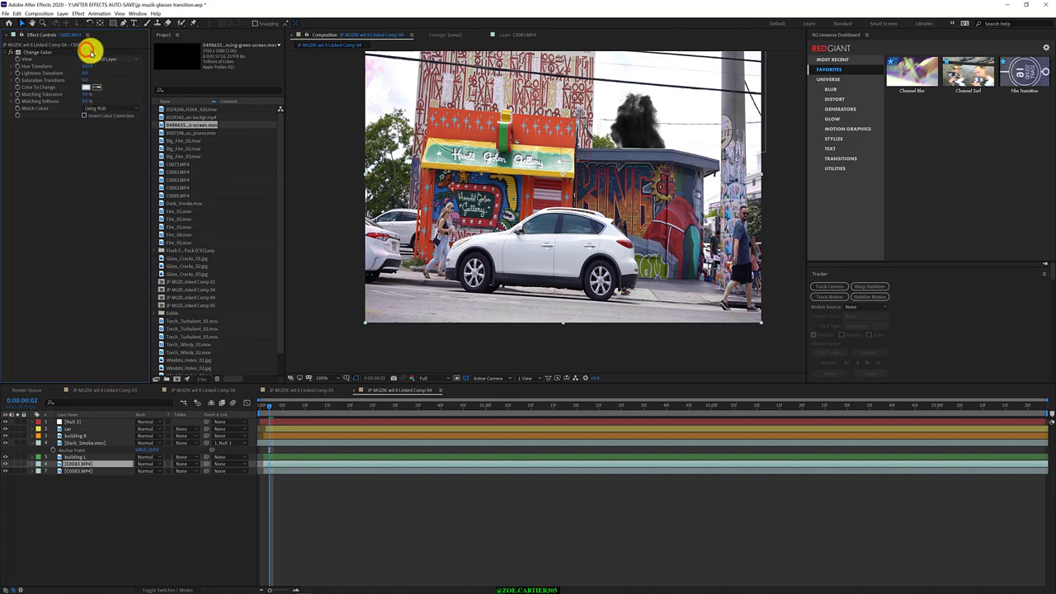
pyautogui.click(134, 59)
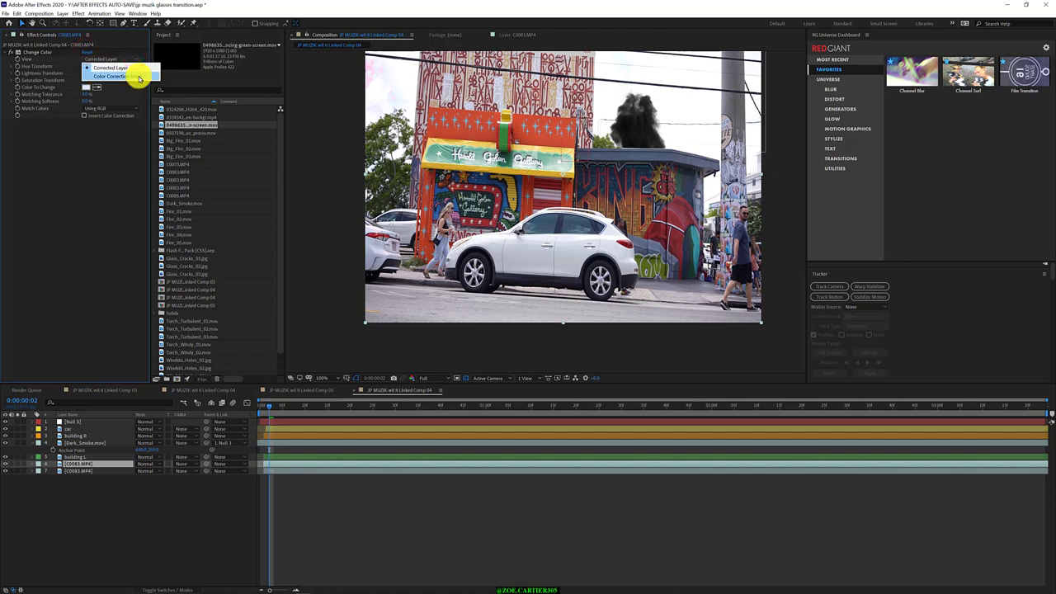
pyautogui.click(116, 76)
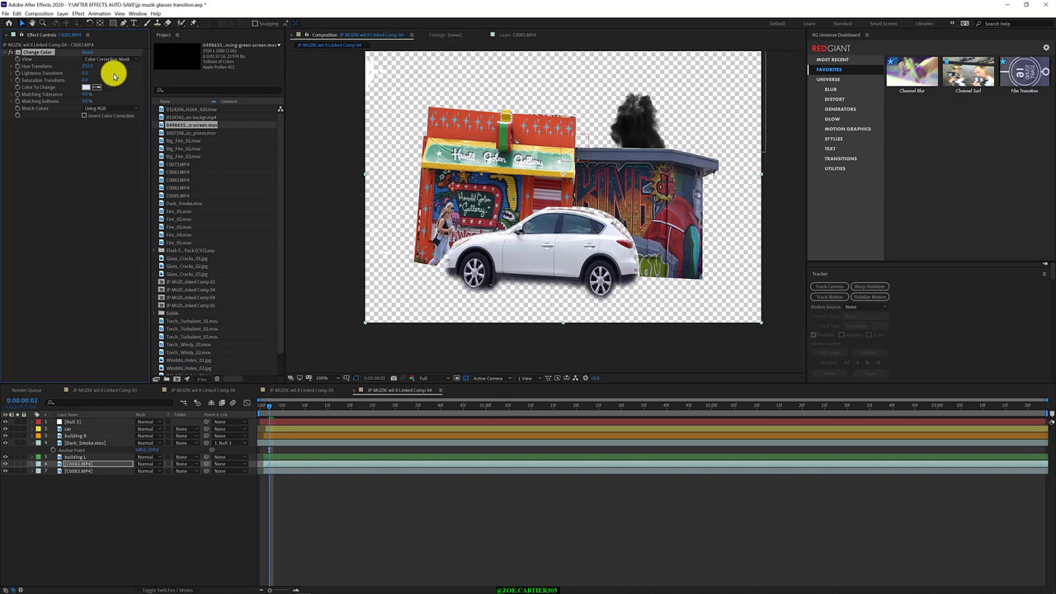
pyautogui.click(125, 52)
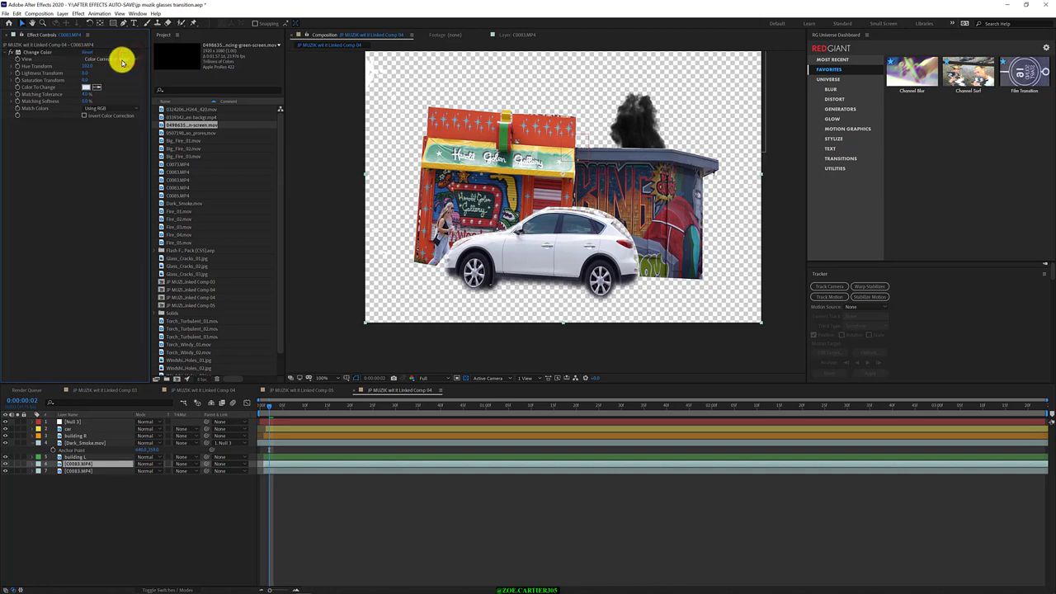
pyautogui.click(122, 62)
pyautogui.click(118, 64)
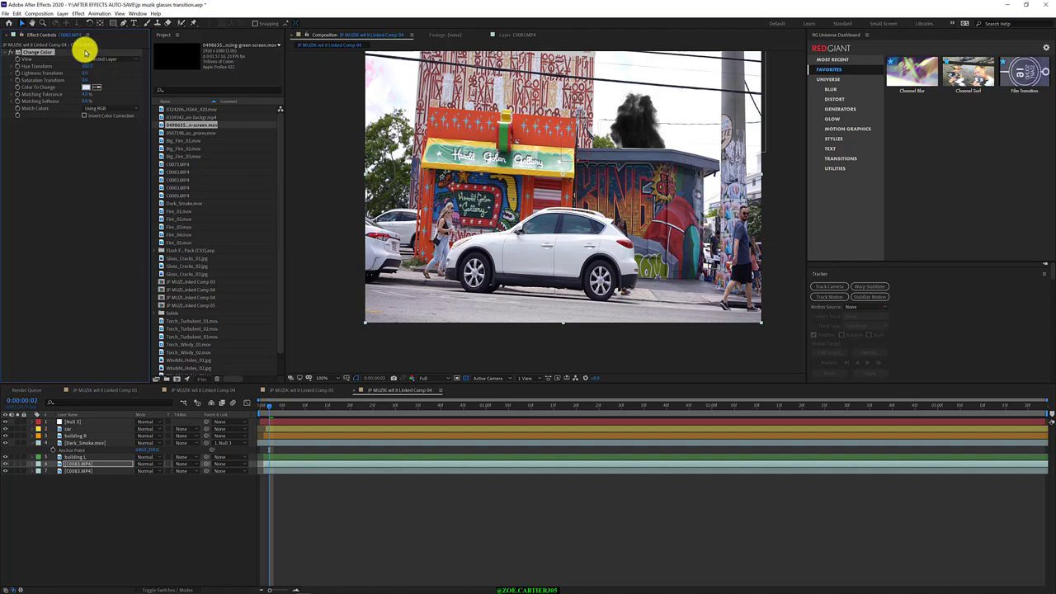
# Test Change Color hue shifts, turning the trees purple and back, then reset it to defaults.
pyautogui.click(87, 52)
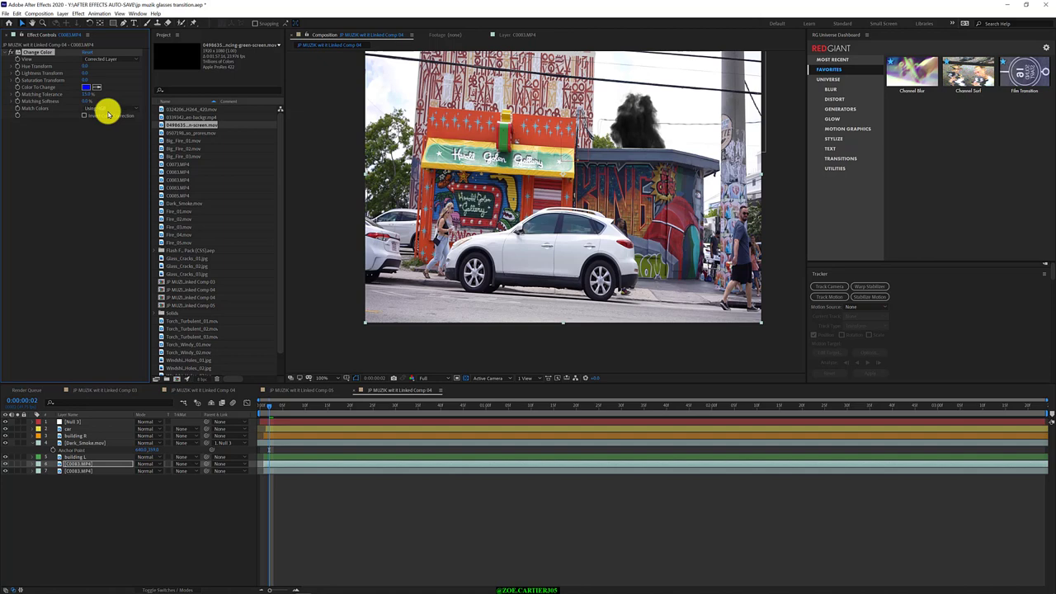
pyautogui.click(97, 87)
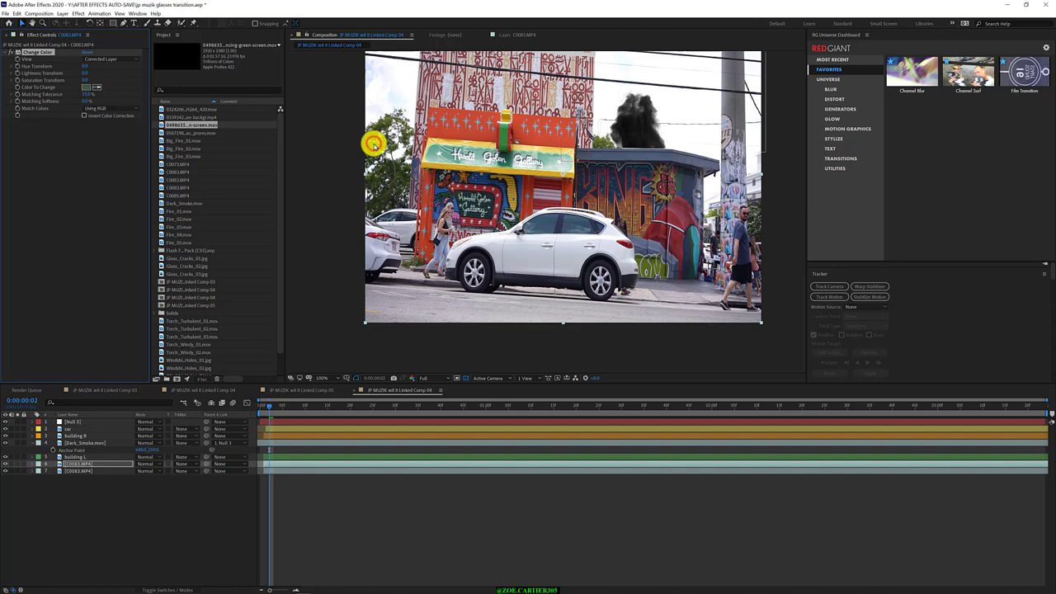
pyautogui.click(88, 69)
pyautogui.moveTo(88, 68)
pyautogui.mouseDown()
pyautogui.moveTo(59, 71)
pyautogui.moveTo(155, 78)
pyautogui.moveTo(106, 82)
pyautogui.mouseUp()
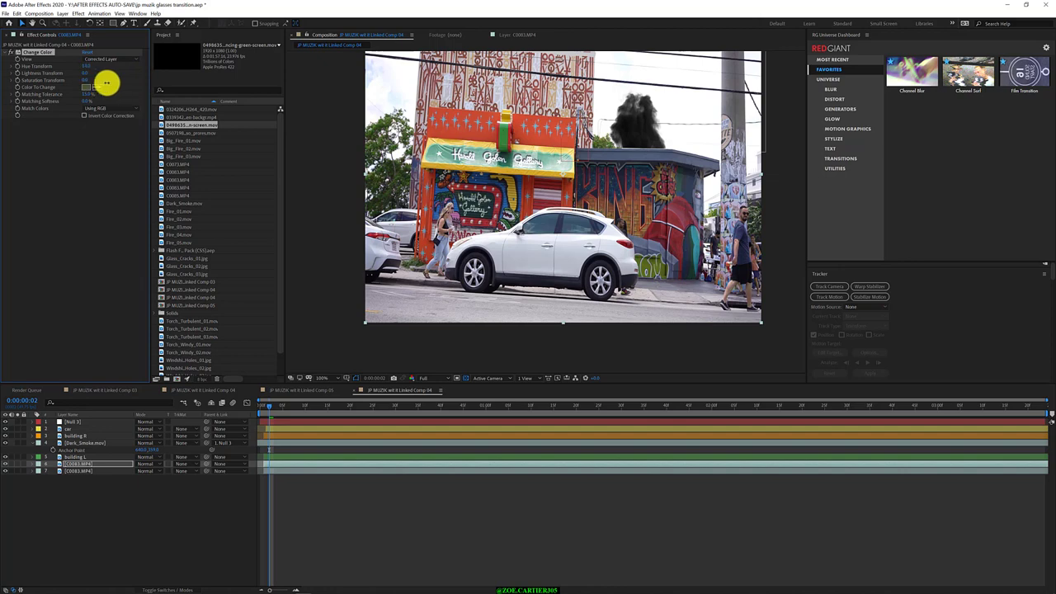
pyautogui.moveTo(106, 83); pyautogui.dragTo(181, 81)
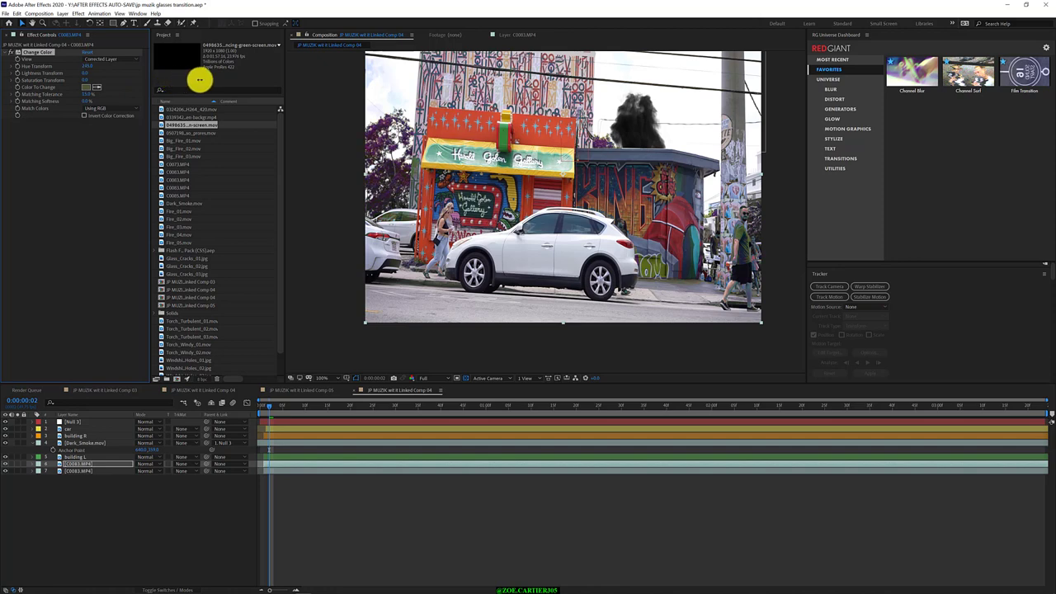
pyautogui.moveTo(182, 80); pyautogui.dragTo(119, 80)
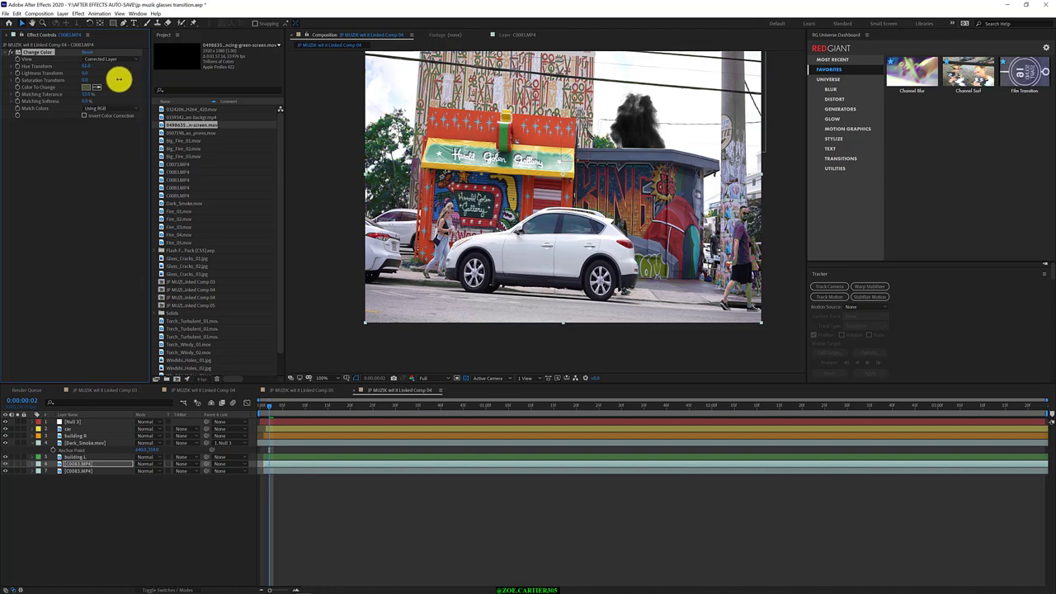
pyautogui.click(91, 52)
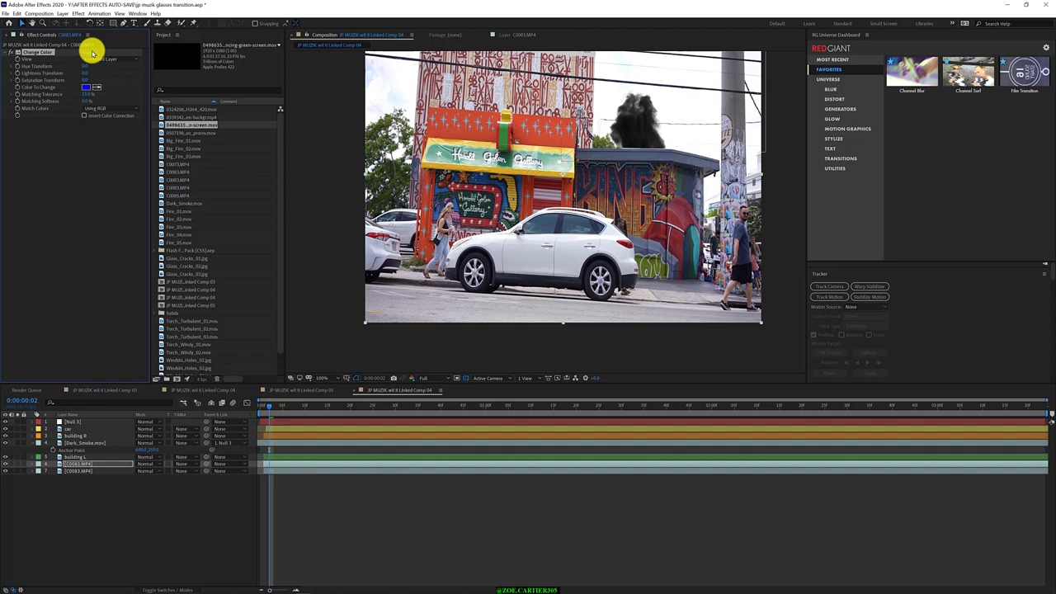
pyautogui.click(70, 465)
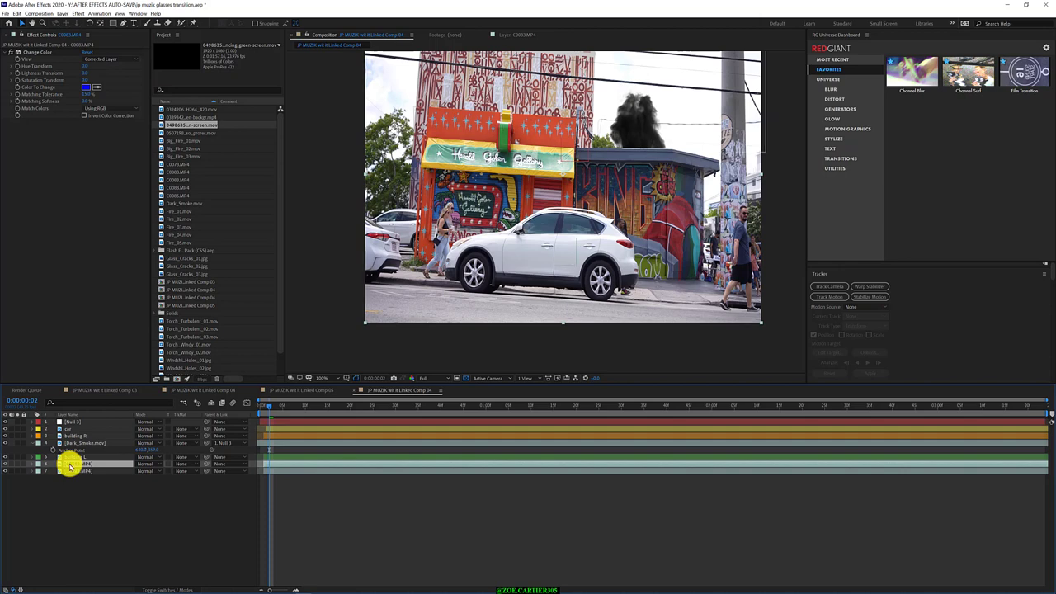
# Zoom and pan the viewer to frame the mural wall's top-right corner with the Pen tool active.
pyautogui.press('g')
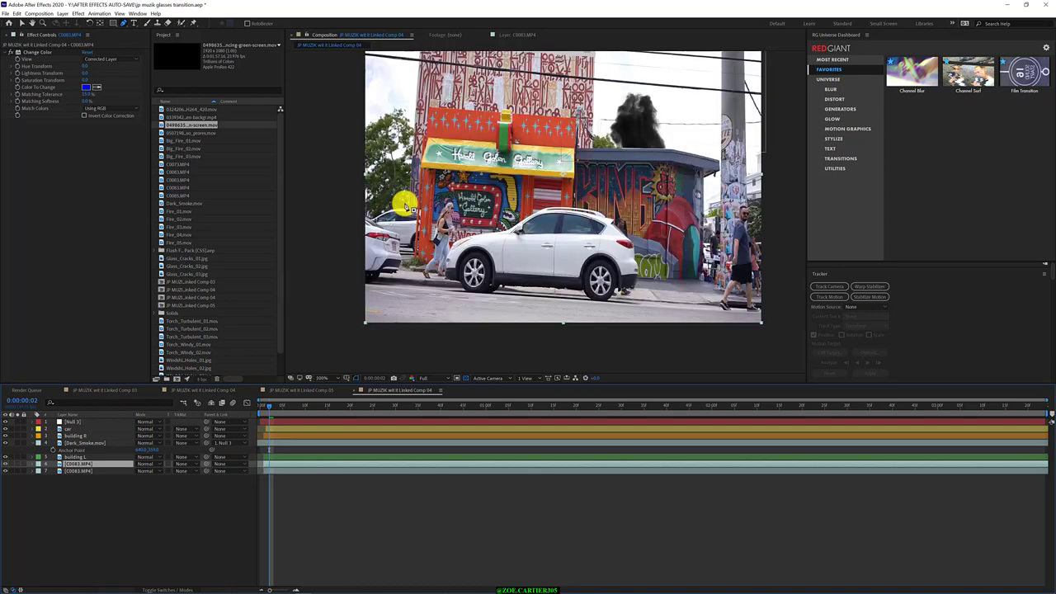
pyautogui.scroll(3, 410, 209)
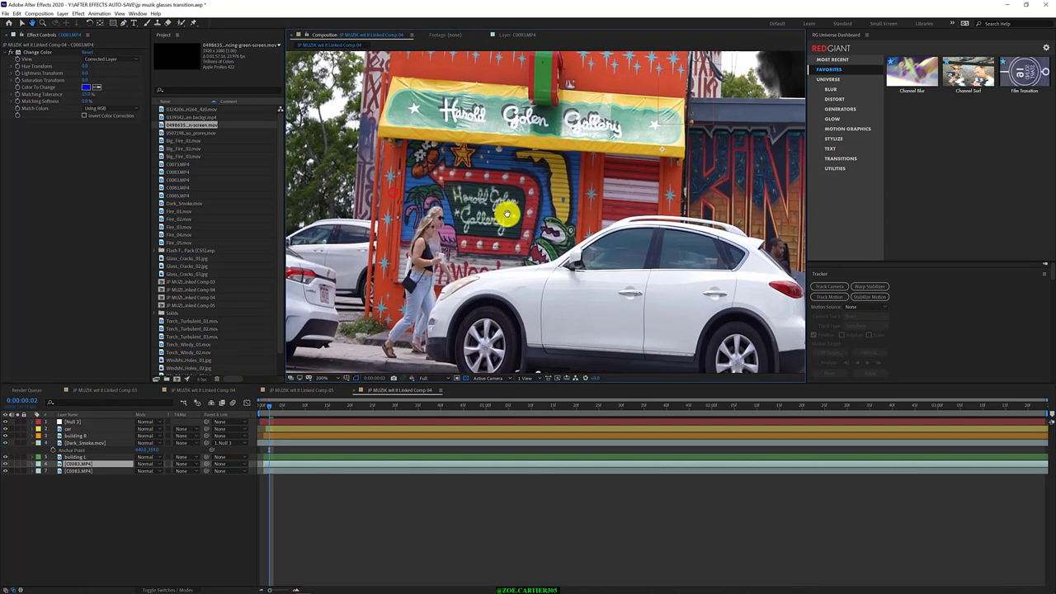
pyautogui.moveTo(404, 206); pyautogui.dragTo(413, 250)
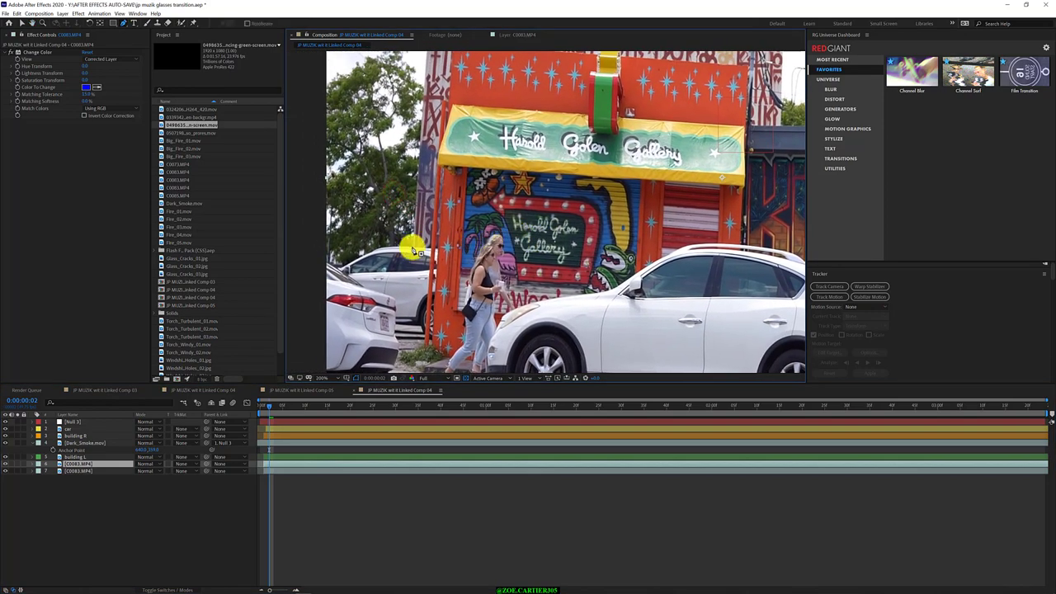
pyautogui.scroll(5, 424, 176)
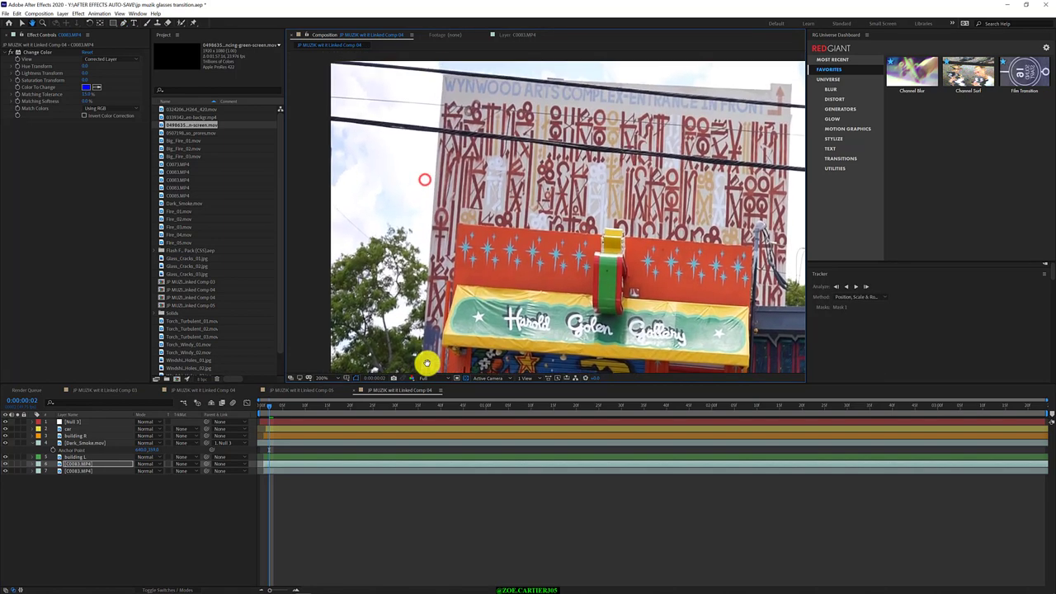
pyautogui.press('g')
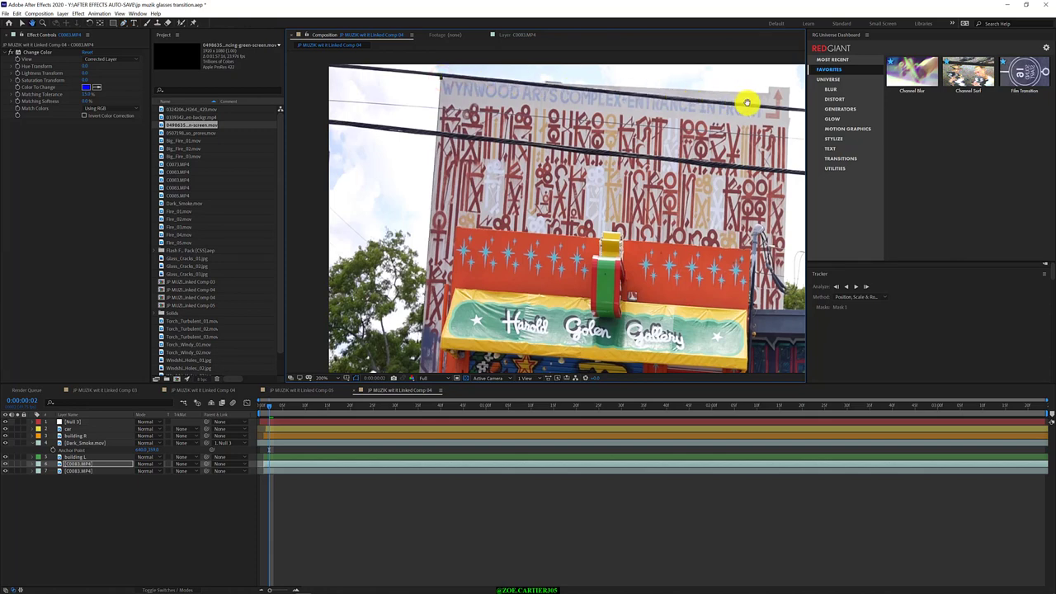
pyautogui.moveTo(747, 103); pyautogui.dragTo(671, 173)
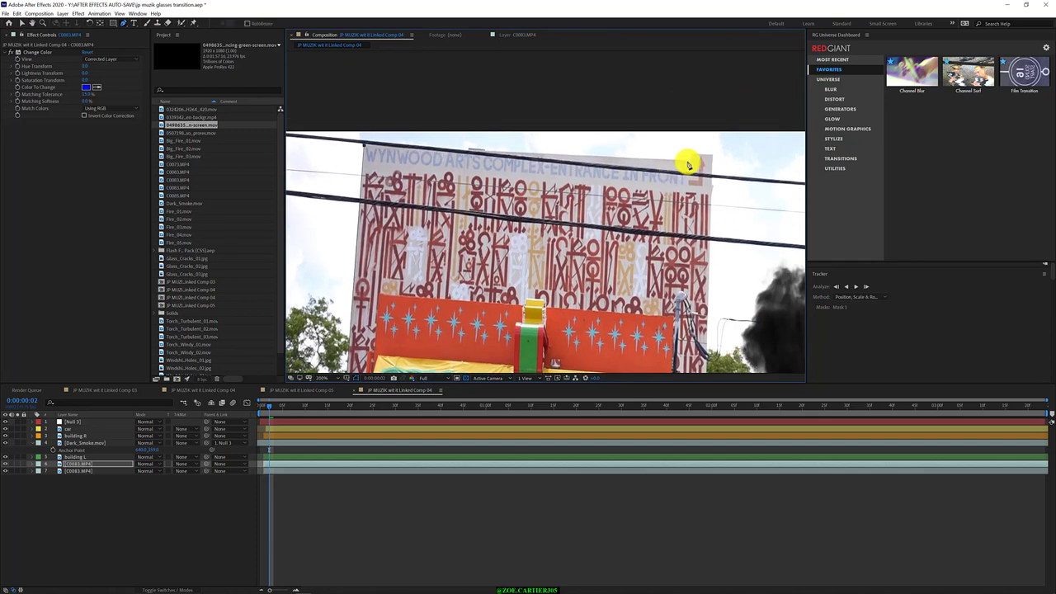
# Place mask points from the wall's top-right corner down along the building, panning between points.
pyautogui.click(693, 163)
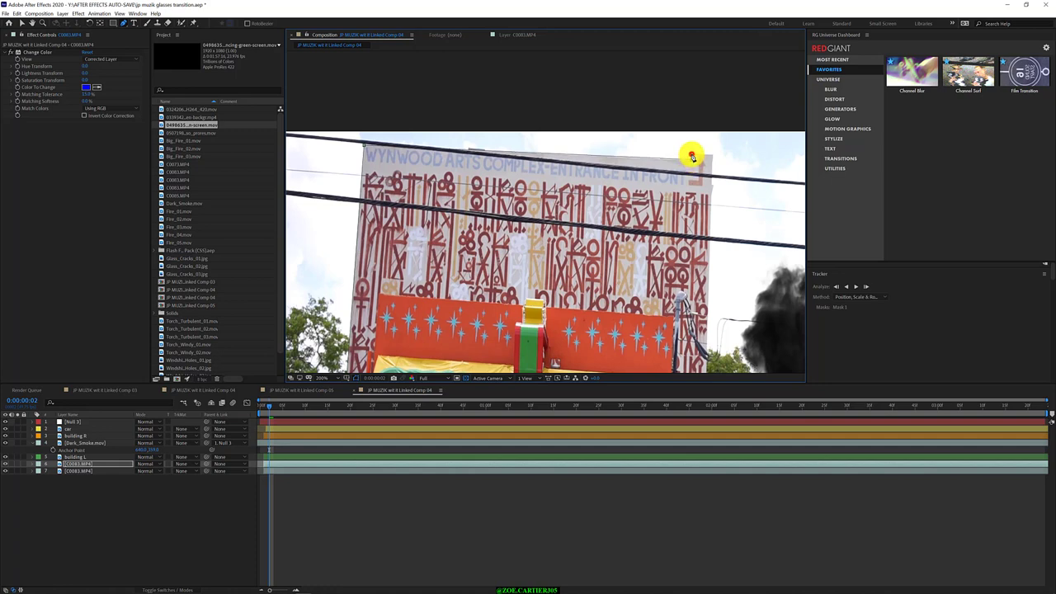
pyautogui.click(692, 156)
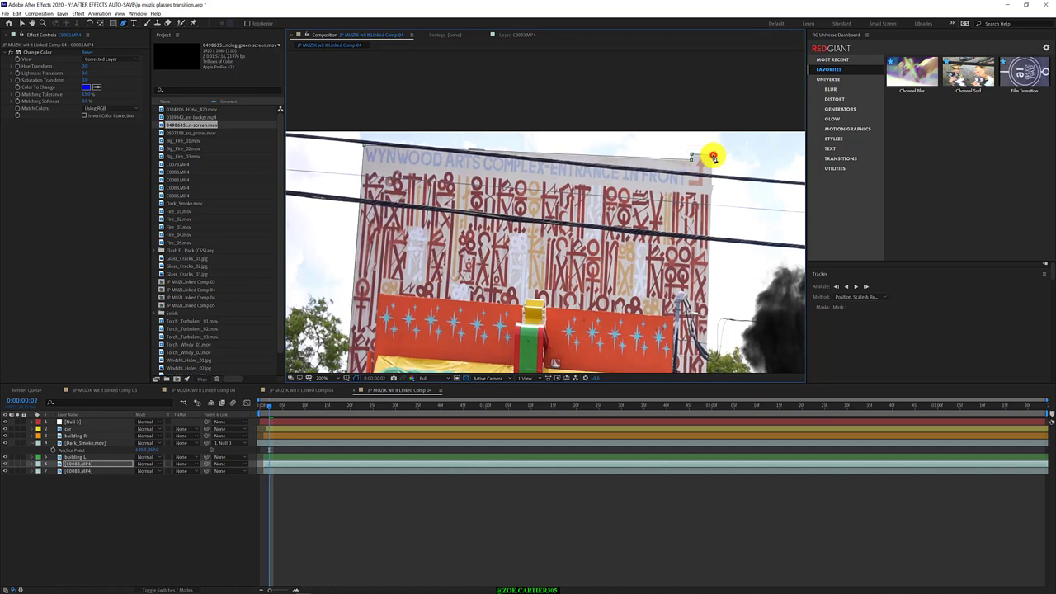
pyautogui.moveTo(702, 224); pyautogui.dragTo(675, 137)
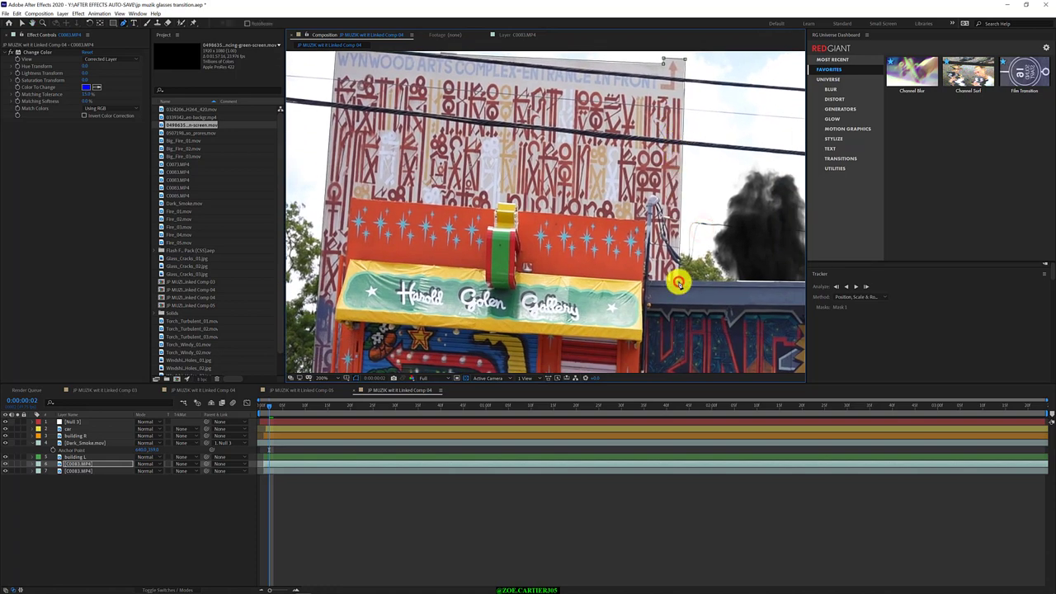
pyautogui.moveTo(675, 281)
pyautogui.mouseDown()
pyautogui.moveTo(629, 89)
pyautogui.moveTo(700, 115)
pyautogui.moveTo(730, 45)
pyautogui.moveTo(677, 115)
pyautogui.mouseUp()
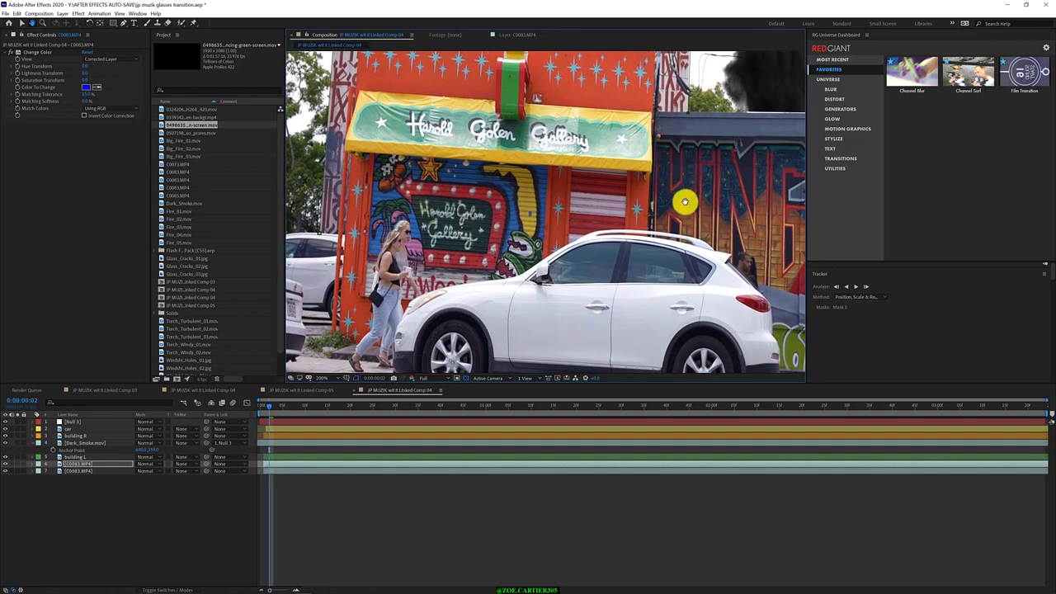
pyautogui.click(688, 115)
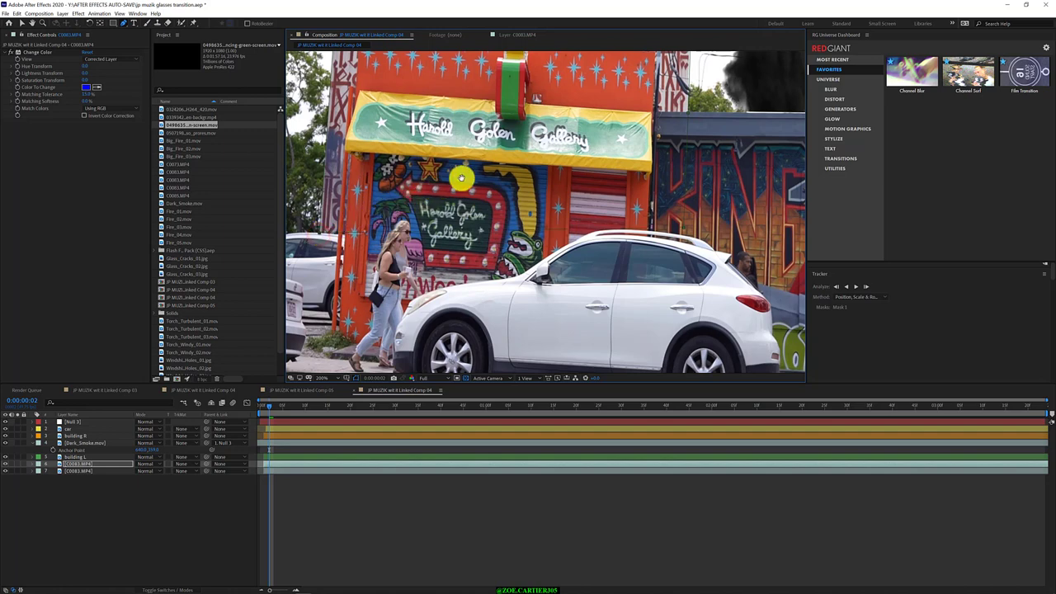
pyautogui.moveTo(318, 236); pyautogui.dragTo(479, 171)
pyautogui.moveTo(538, 310); pyautogui.dragTo(540, 358)
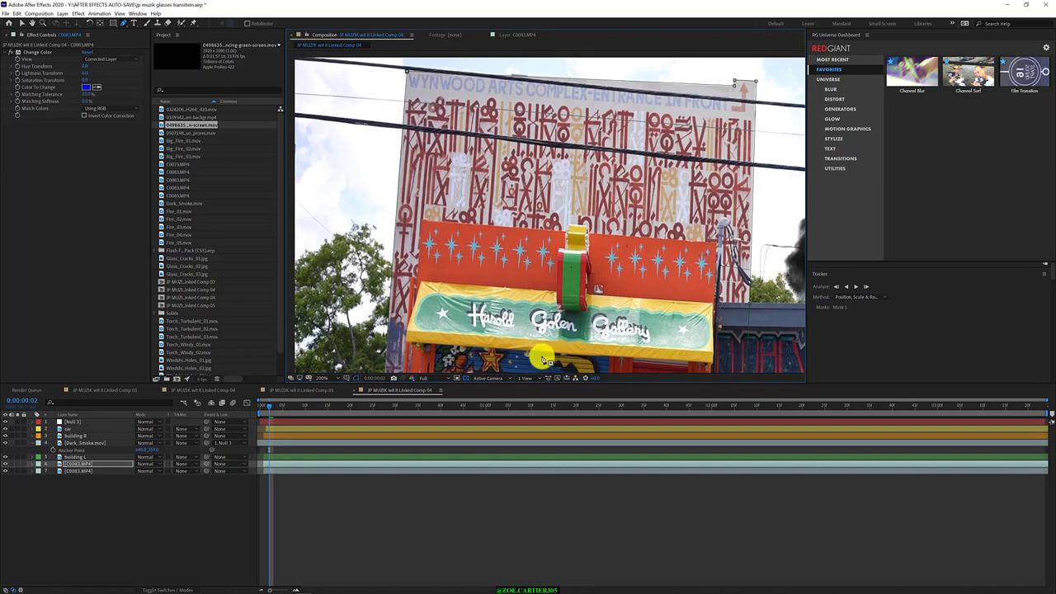
pyautogui.moveTo(556, 281); pyautogui.dragTo(498, 256)
pyautogui.press('g')
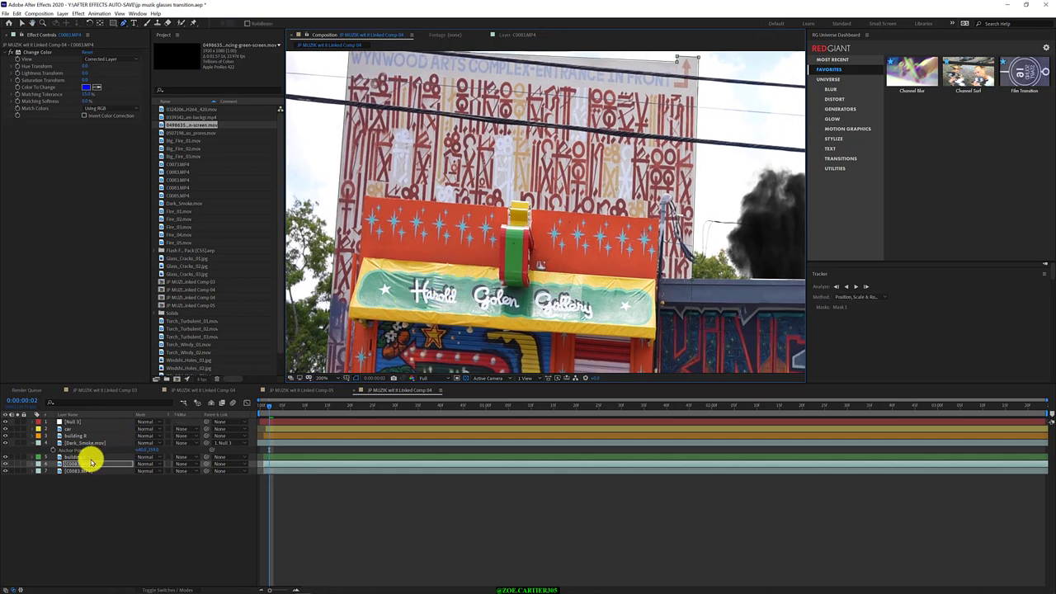
# Track Mask 1 backward and forward through the whole clip, then return to an early frame.
pyautogui.press('m')
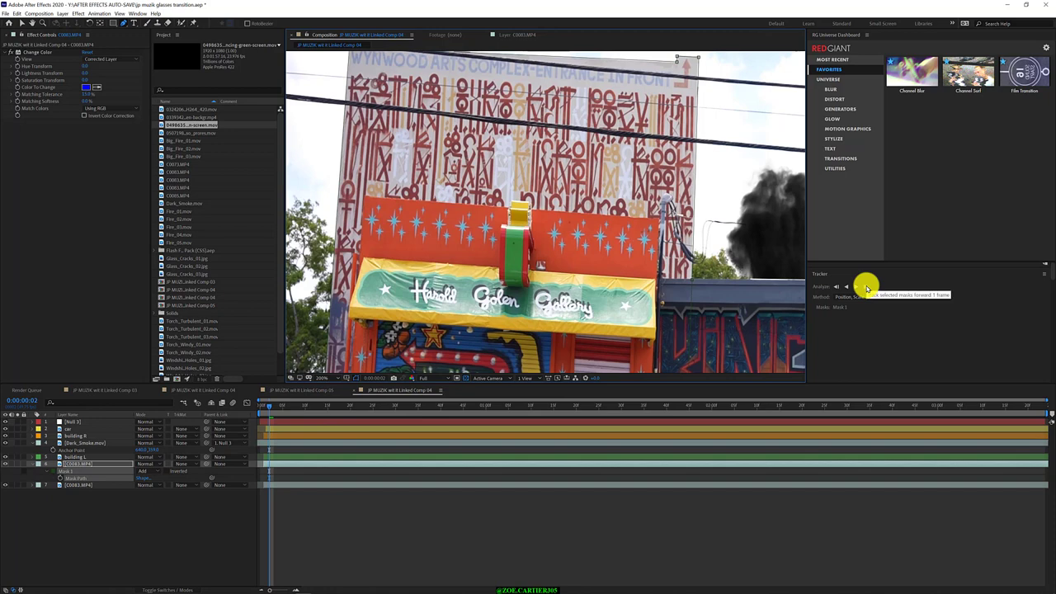
pyautogui.click(840, 287)
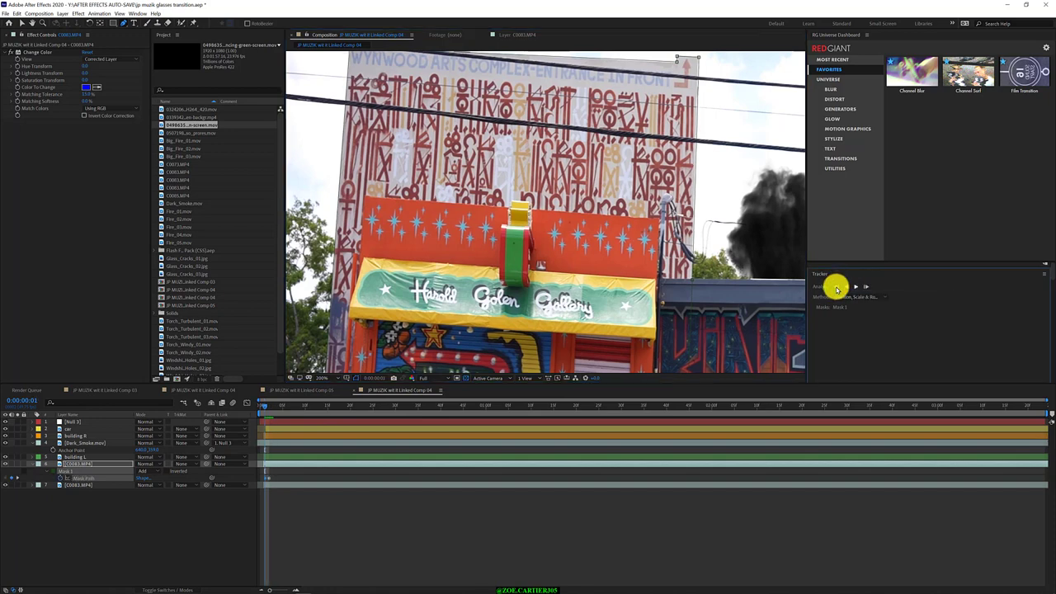
pyautogui.click(856, 287)
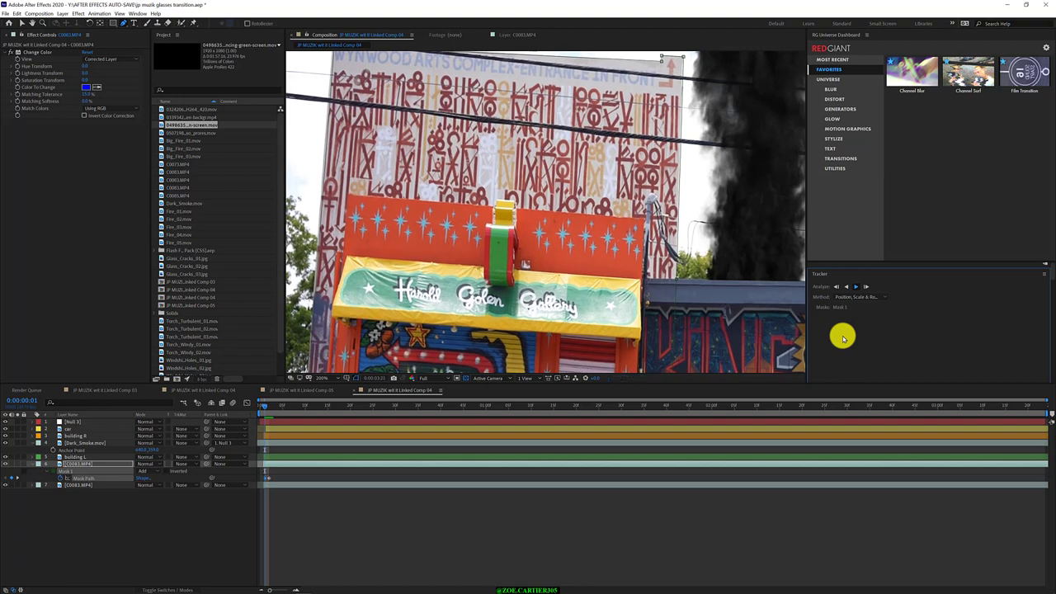
pyautogui.click(1019, 406)
pyautogui.moveTo(1002, 407); pyautogui.dragTo(267, 427)
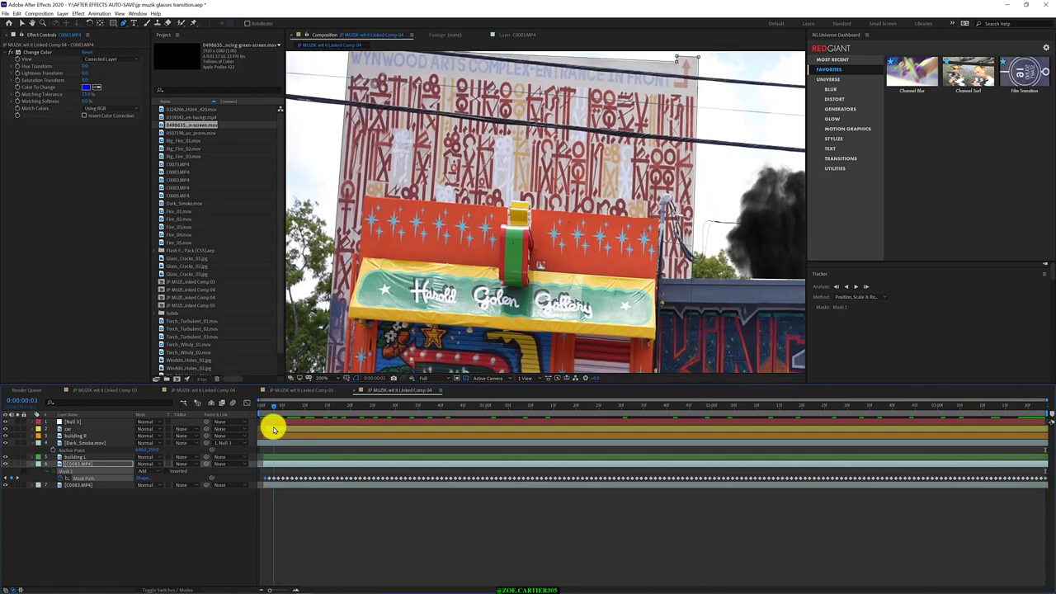
# Select the masked C0083.MP4 layer and give it a Peach label.
pyautogui.scroll(2, 463, 314)
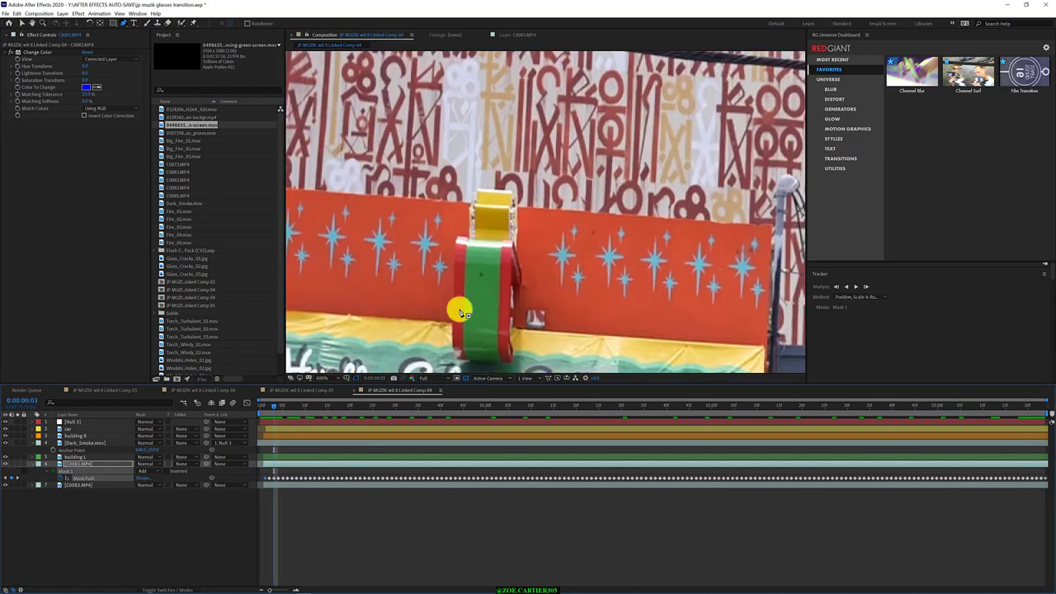
pyautogui.scroll(-4, 463, 314)
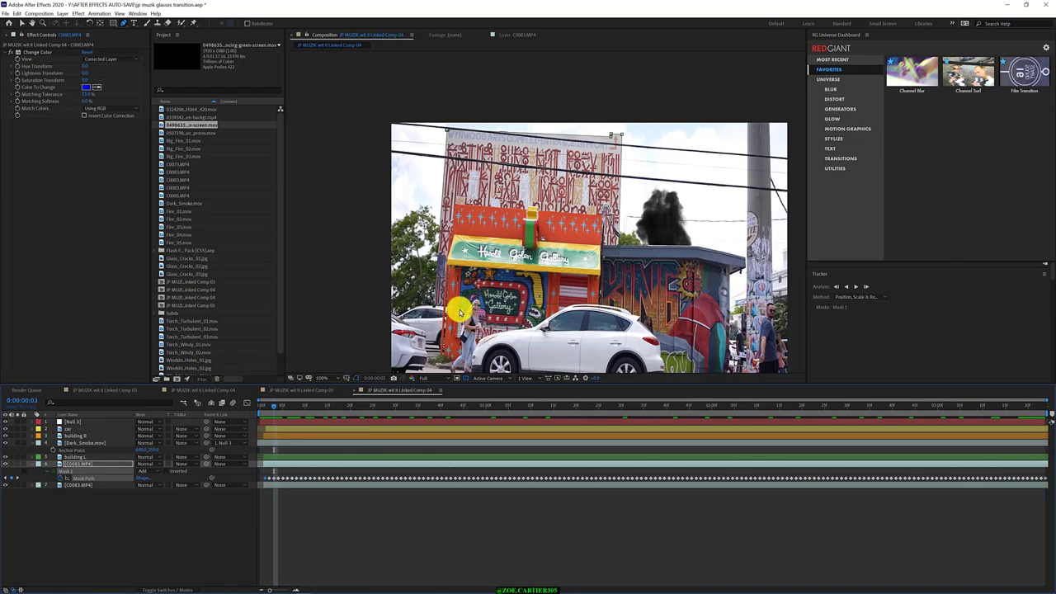
pyautogui.click(91, 484)
pyautogui.click(89, 458)
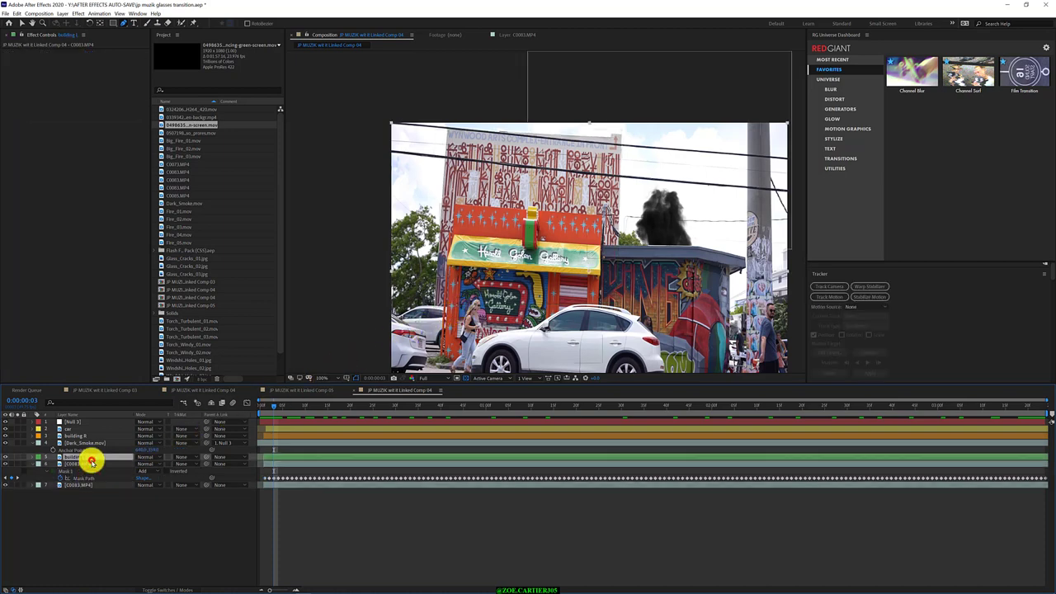
pyautogui.click(88, 464)
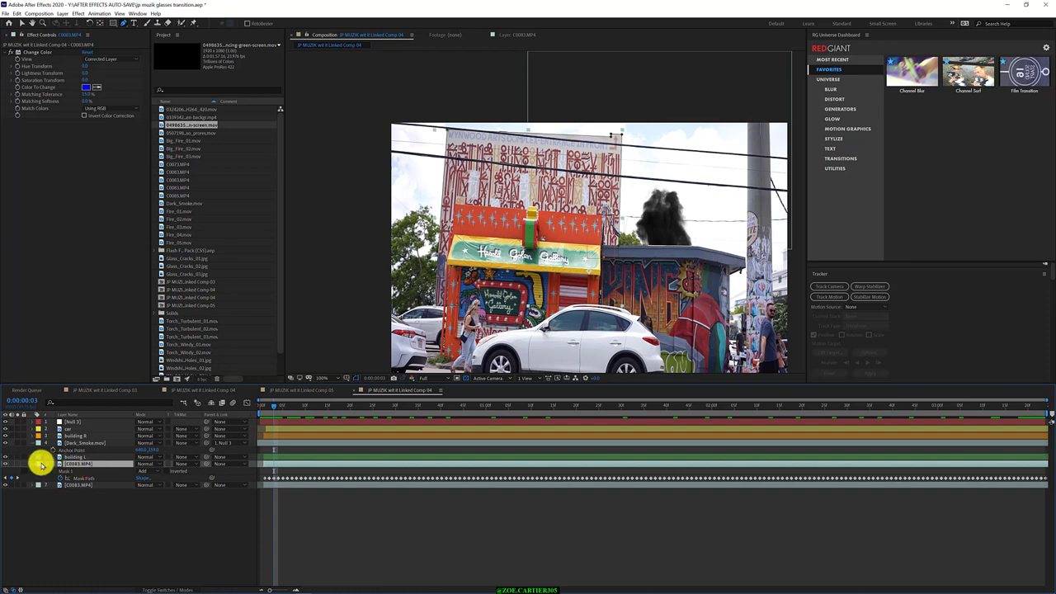
pyautogui.click(36, 465)
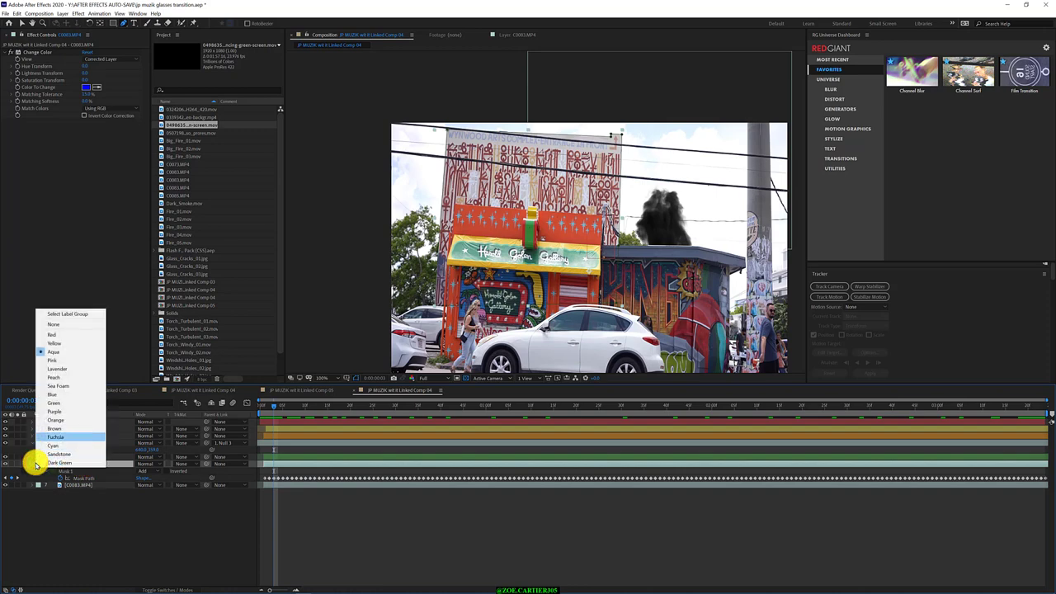
pyautogui.click(86, 377)
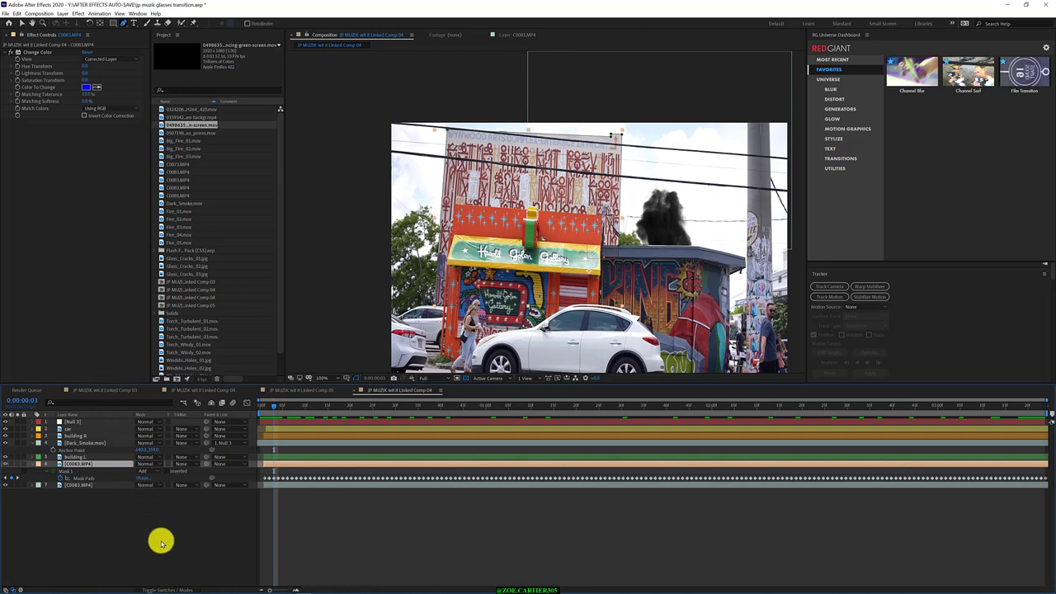
# Show the layer switch columns and select the unmasked C0083.MP4 layer below.
pyautogui.click(178, 589)
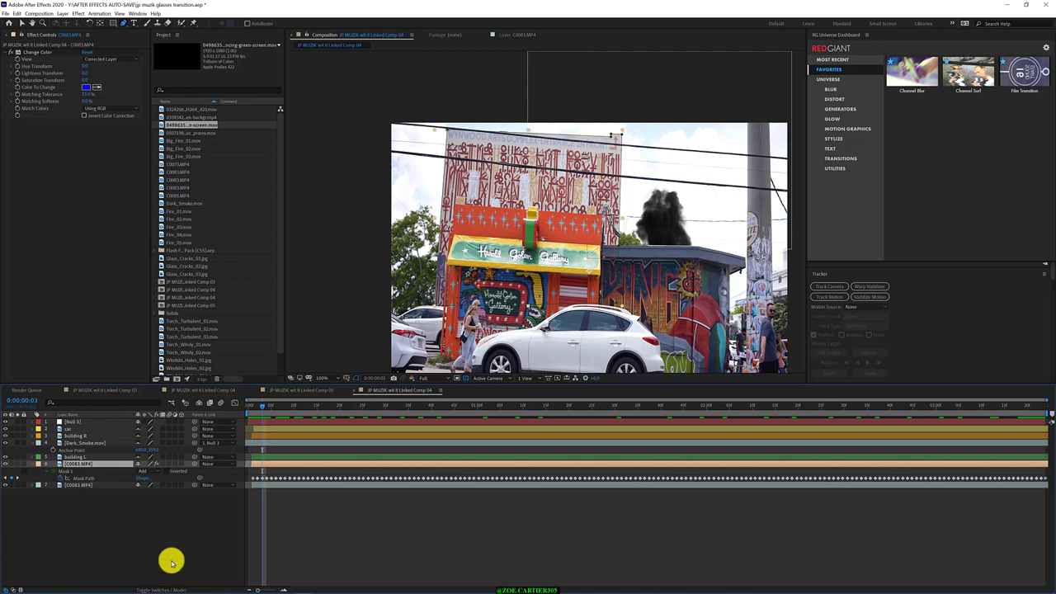
pyautogui.click(136, 464)
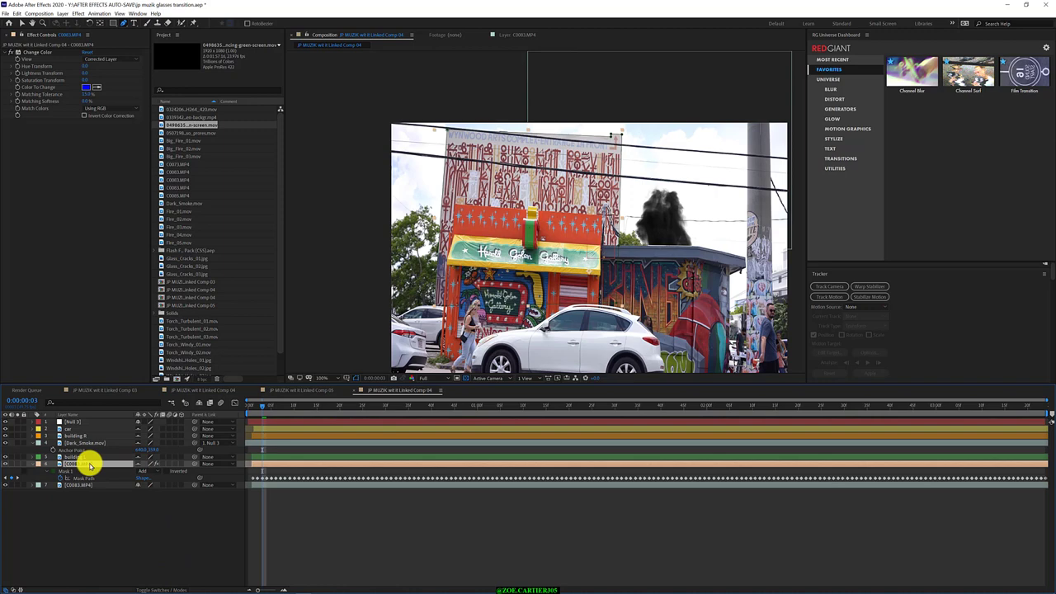
pyautogui.click(70, 486)
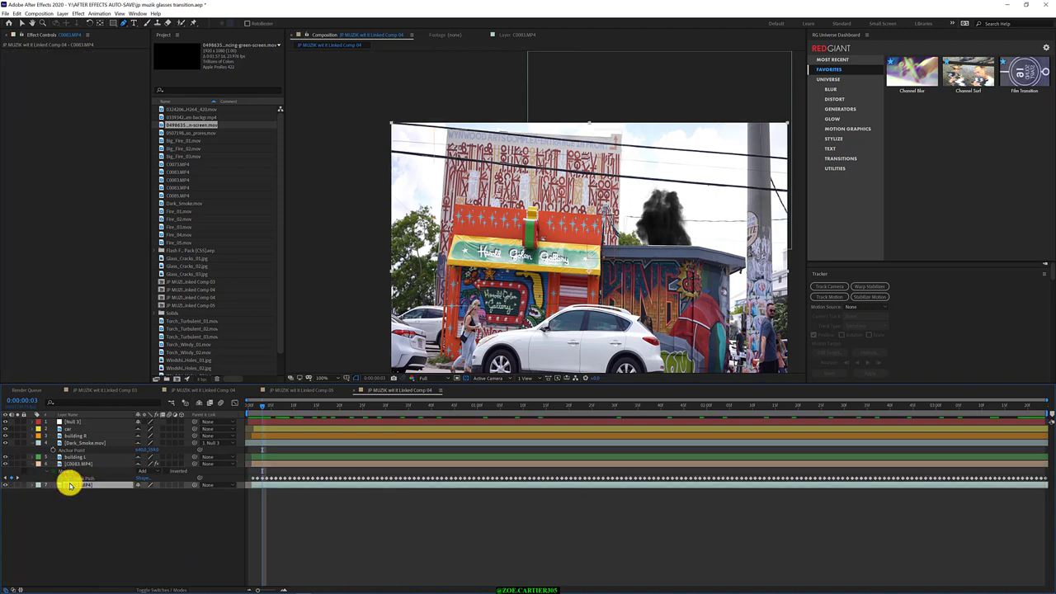
# Duplicate the lower C0083.MP4 layer and browse its Color Correction effects toward Change to Color.
pyautogui.hotkey('ctrl', 'd')
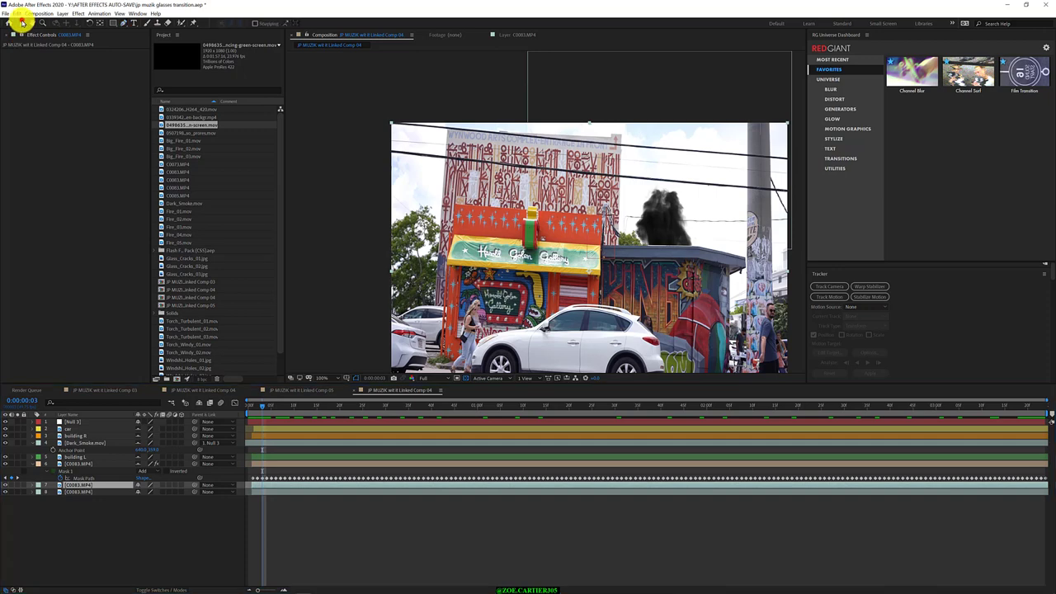
pyautogui.rightClick(85, 486)
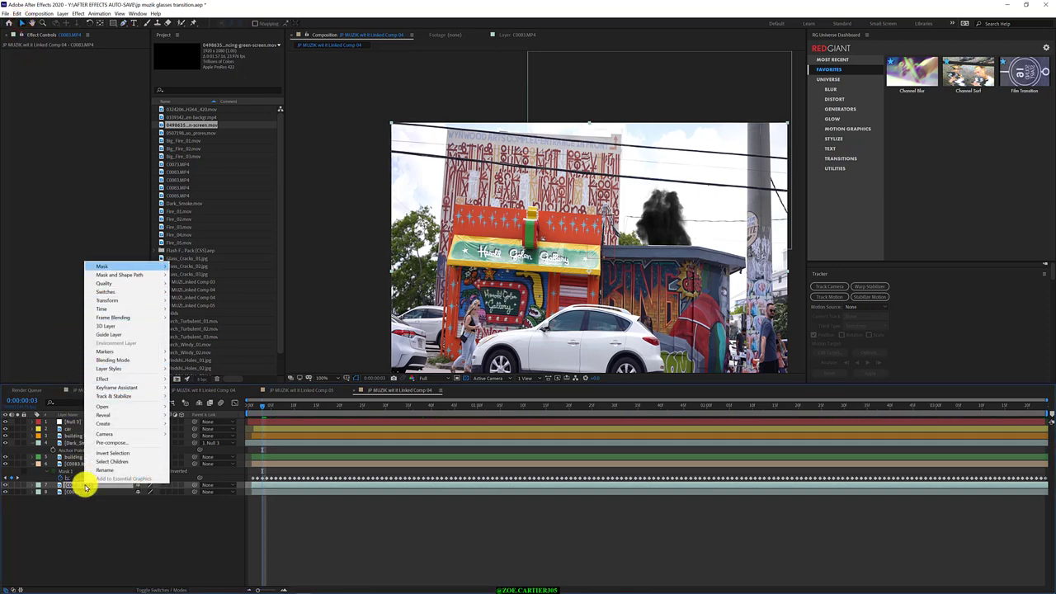
pyautogui.moveTo(103, 378)
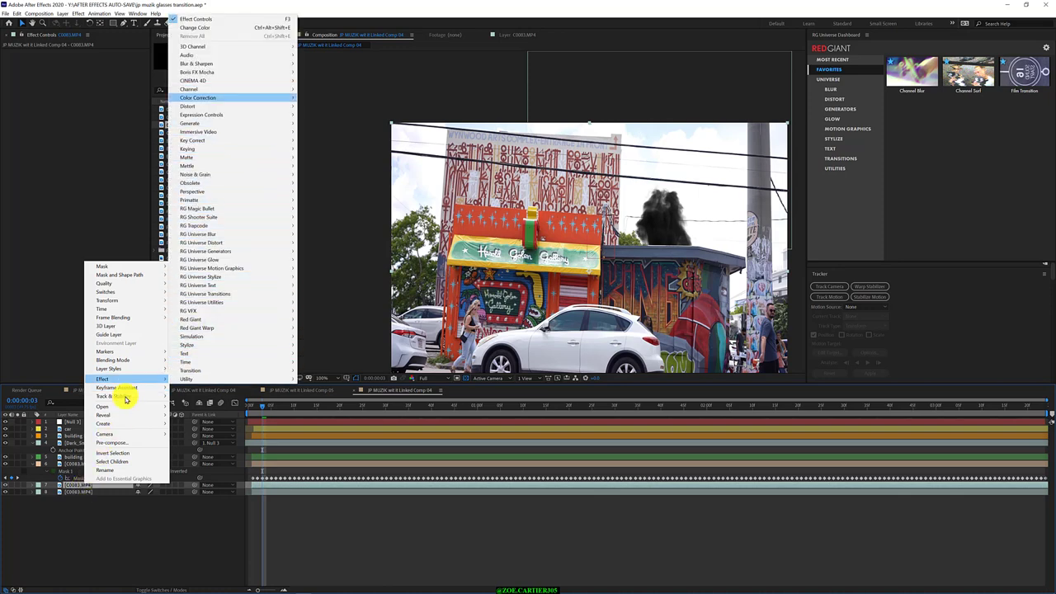
pyautogui.moveTo(243, 98)
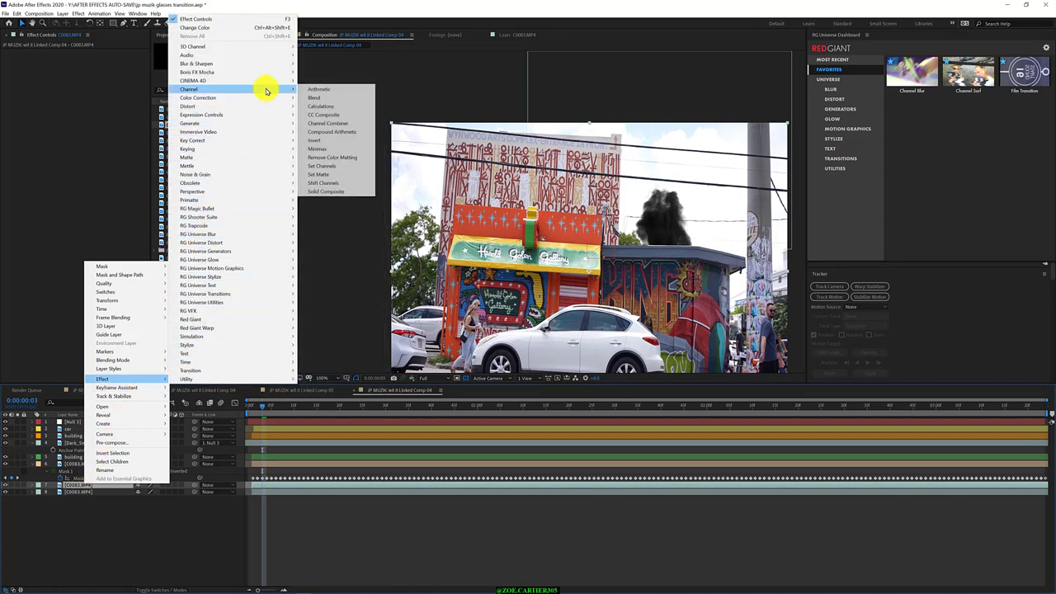
pyautogui.press('Down')
pyautogui.press('Right')
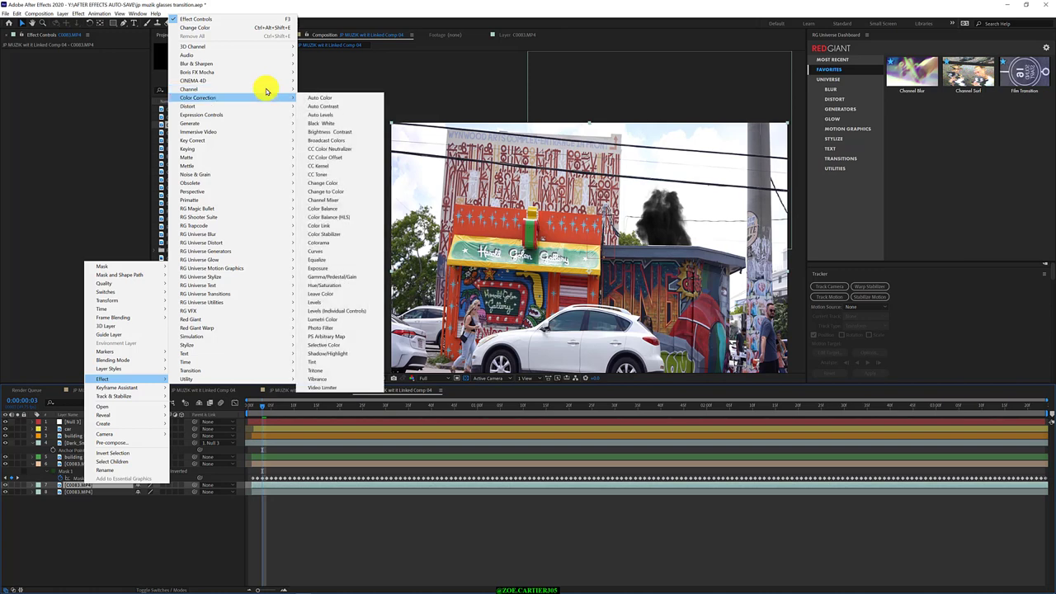
pyautogui.press('Down')
pyautogui.press('Down')
pyautogui.press('Down')
pyautogui.press('Down')
pyautogui.press('Down')
pyautogui.press('Down')
pyautogui.press('Down')
pyautogui.press('Down')
pyautogui.press('Down')
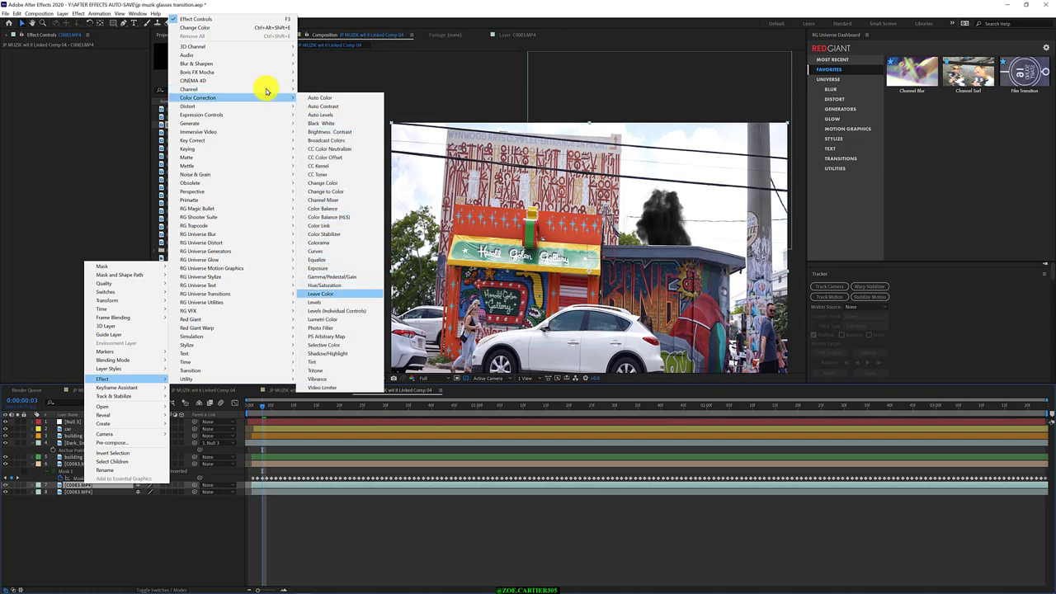
pyautogui.press('Up')
pyautogui.press('Up')
pyautogui.press('Up')
pyautogui.press('Down')
pyautogui.press('Down')
pyautogui.press('Up')
pyautogui.press('Up')
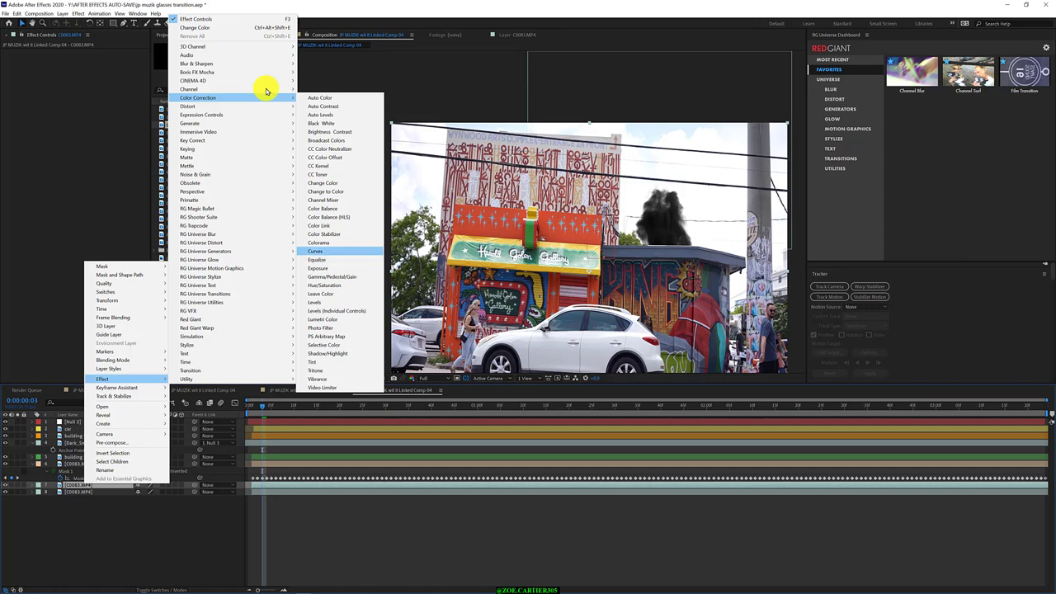
pyautogui.press('Down')
pyautogui.press('Down')
pyautogui.press('Down')
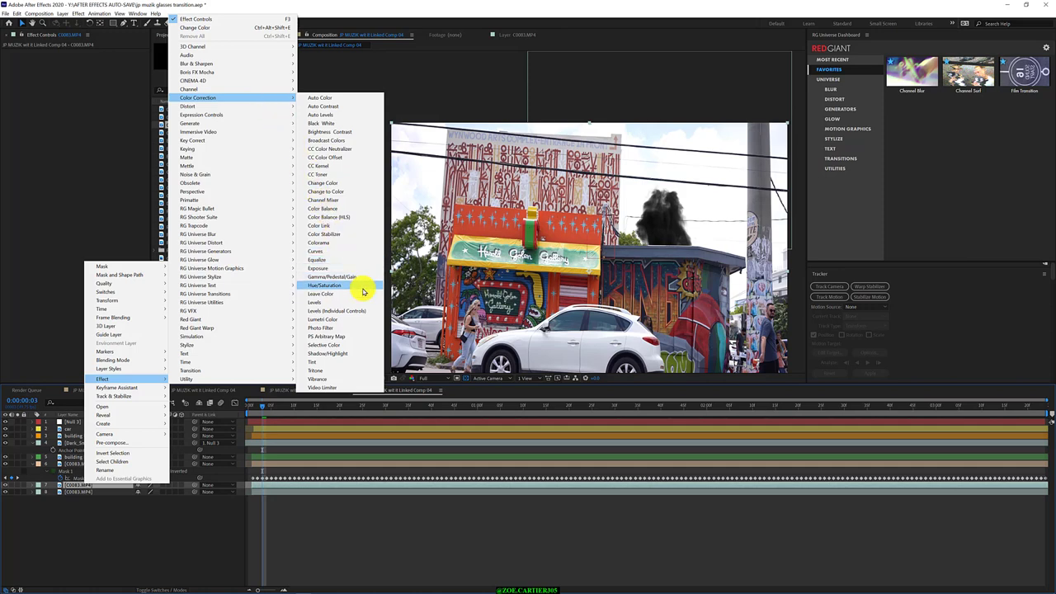
# Apply Change to Color, keeping Hue, with the tree green sampled as the From colour.
pyautogui.click(341, 192)
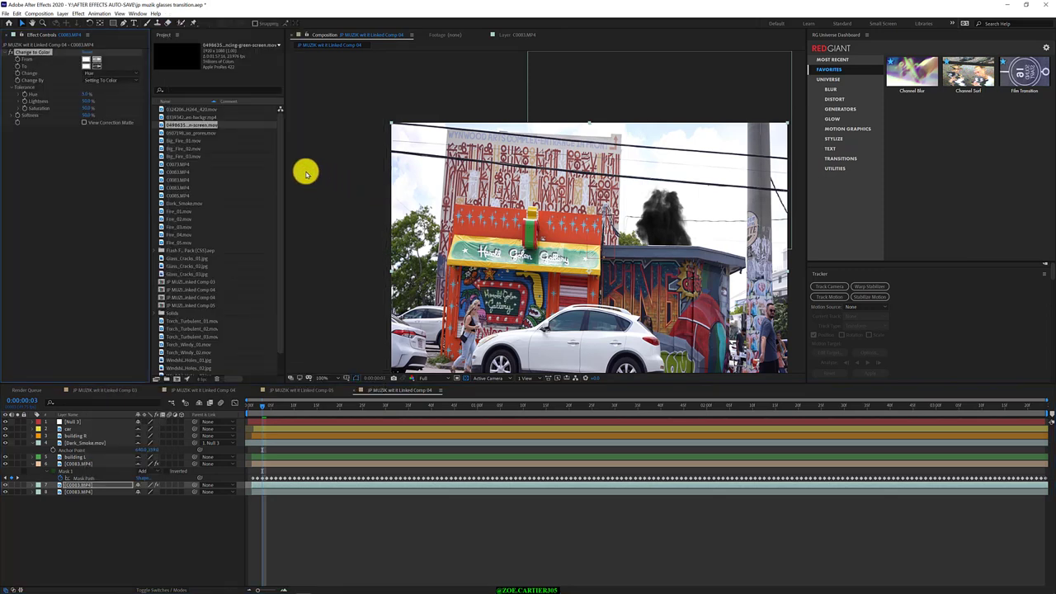
pyautogui.click(97, 59)
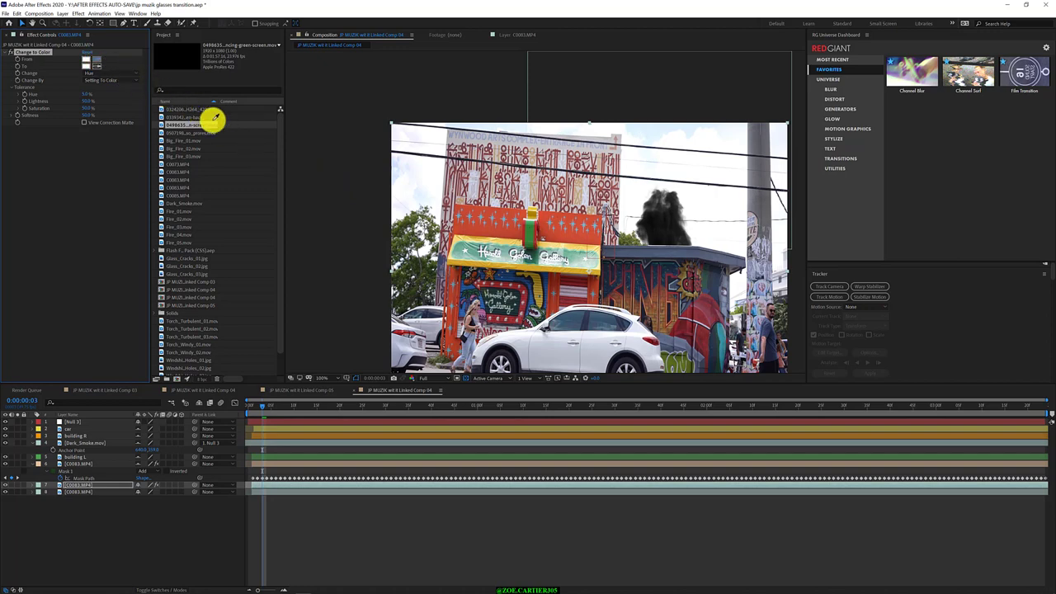
pyautogui.click(405, 221)
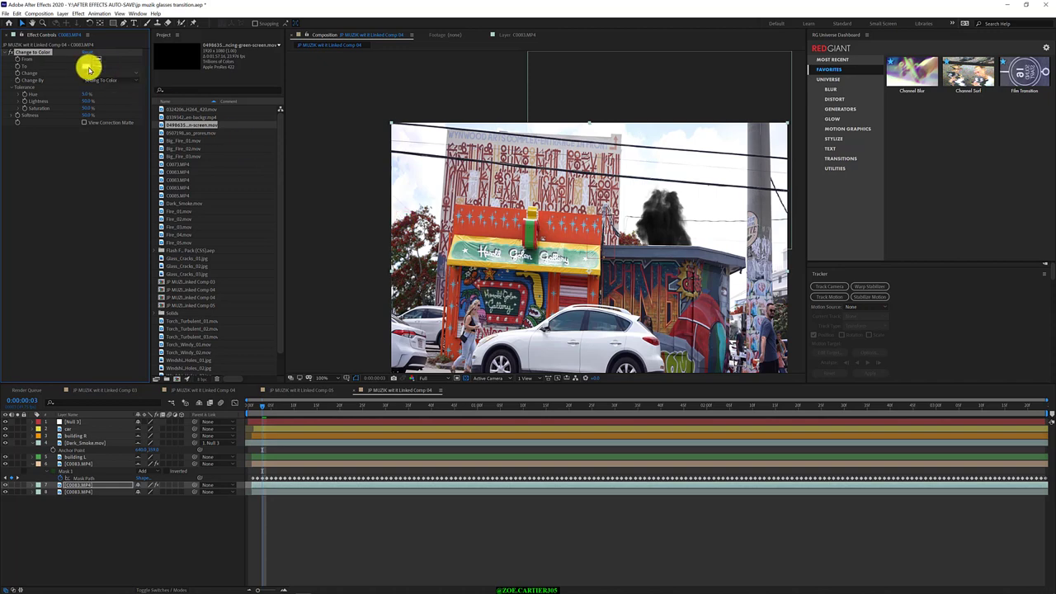
pyautogui.click(111, 73)
pyautogui.click(118, 75)
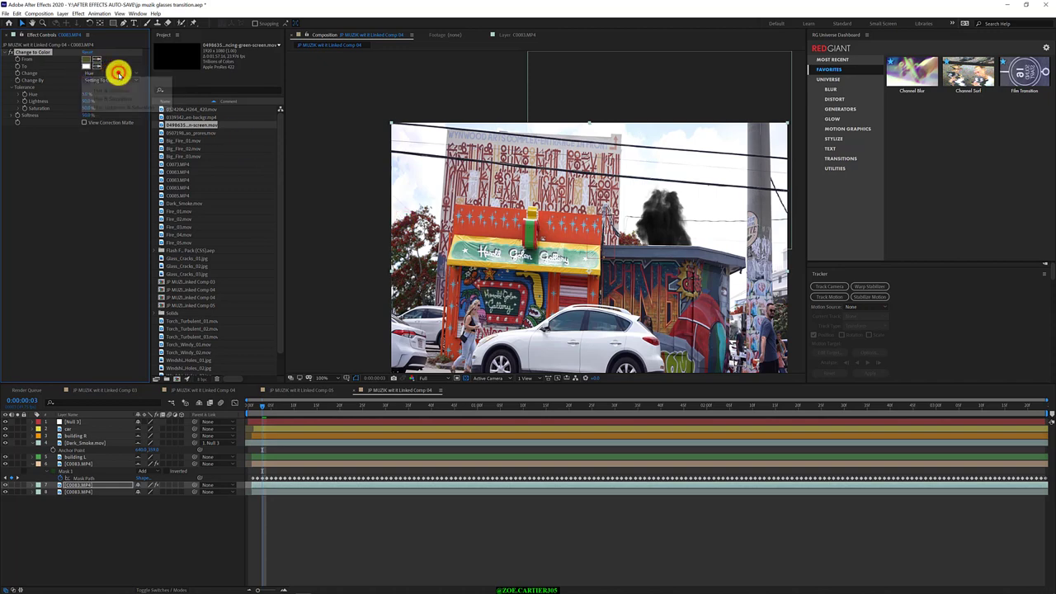
pyautogui.click(95, 200)
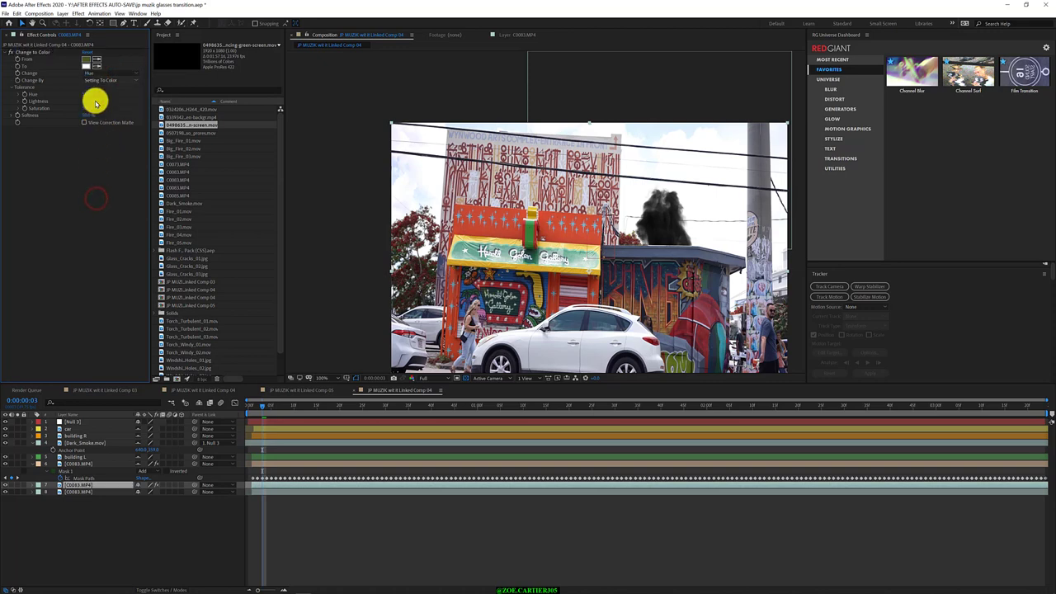
pyautogui.click(97, 59)
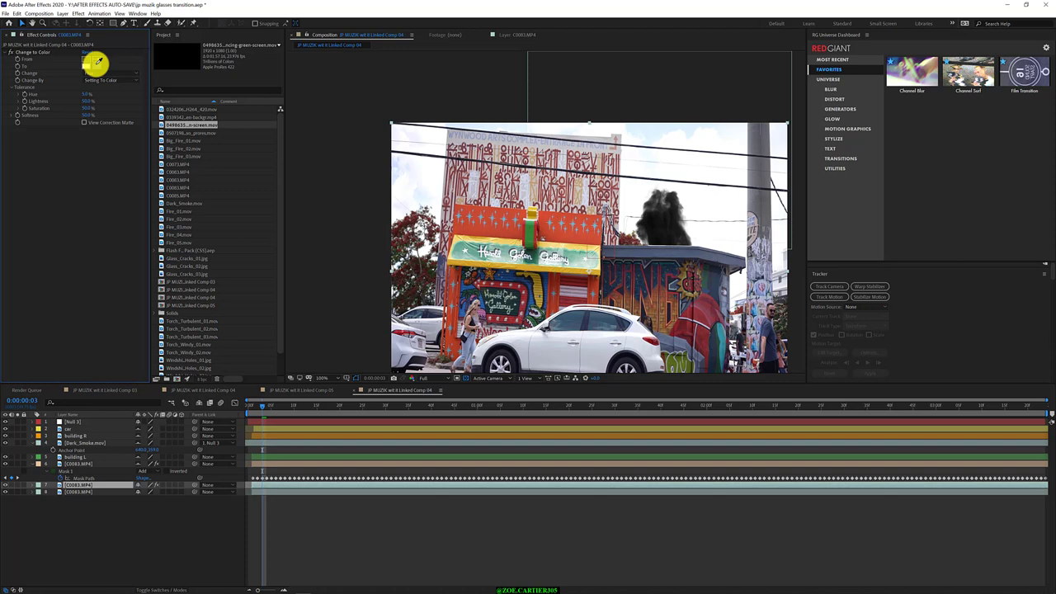
pyautogui.click(482, 312)
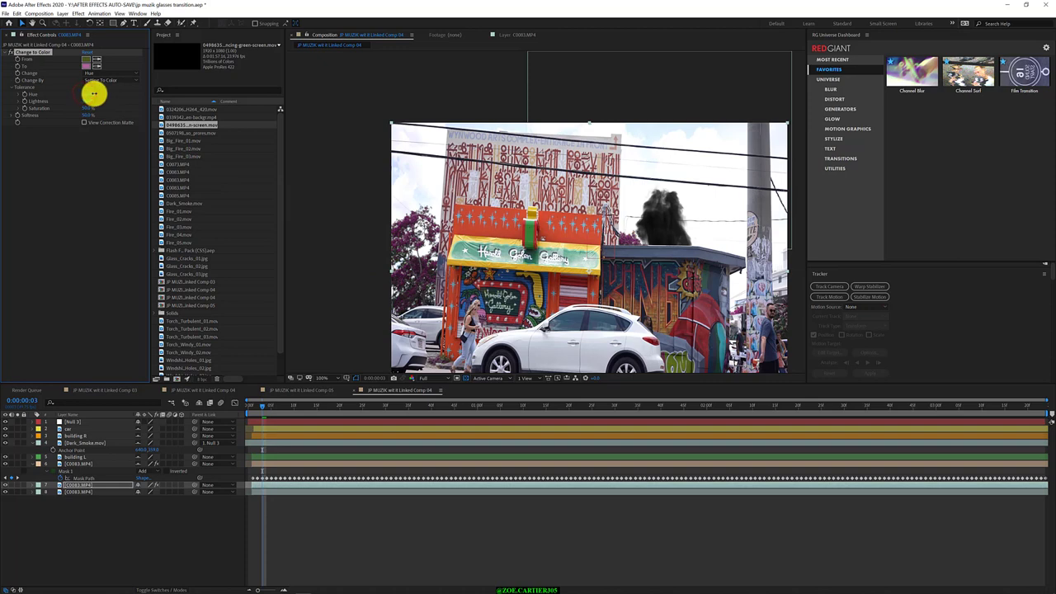
# Widen Hue tolerance to 90.0% and raise Saturation and Lightness tolerances, checking the matte.
pyautogui.moveTo(94, 95)
pyautogui.mouseDown()
pyautogui.moveTo(111, 95)
pyautogui.moveTo(93, 94)
pyautogui.mouseUp()
pyautogui.moveTo(85, 108)
pyautogui.mouseDown()
pyautogui.moveTo(105, 109)
pyautogui.moveTo(77, 106)
pyautogui.mouseUp()
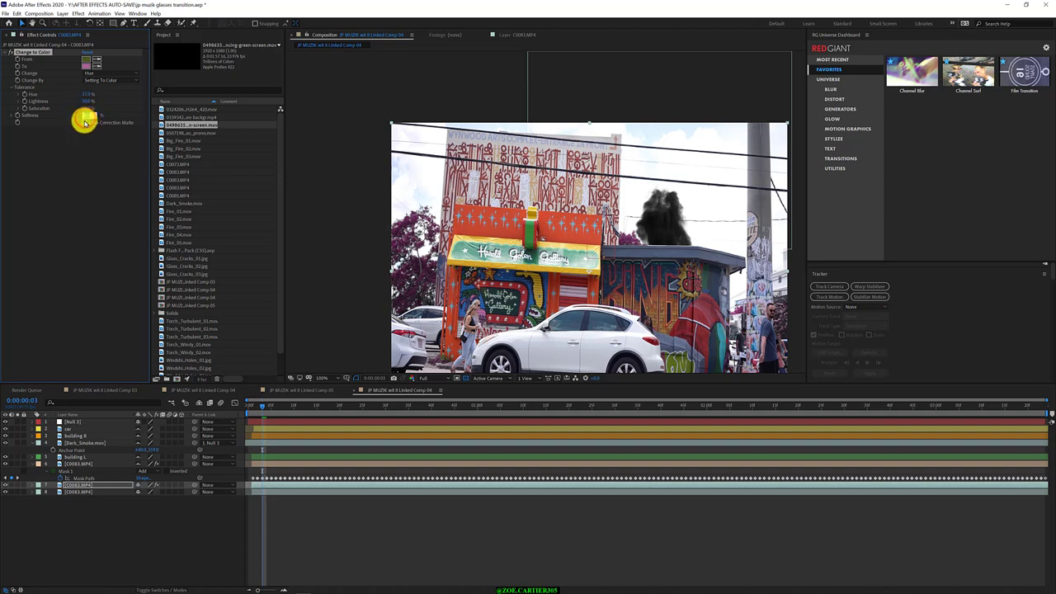
pyautogui.click(84, 123)
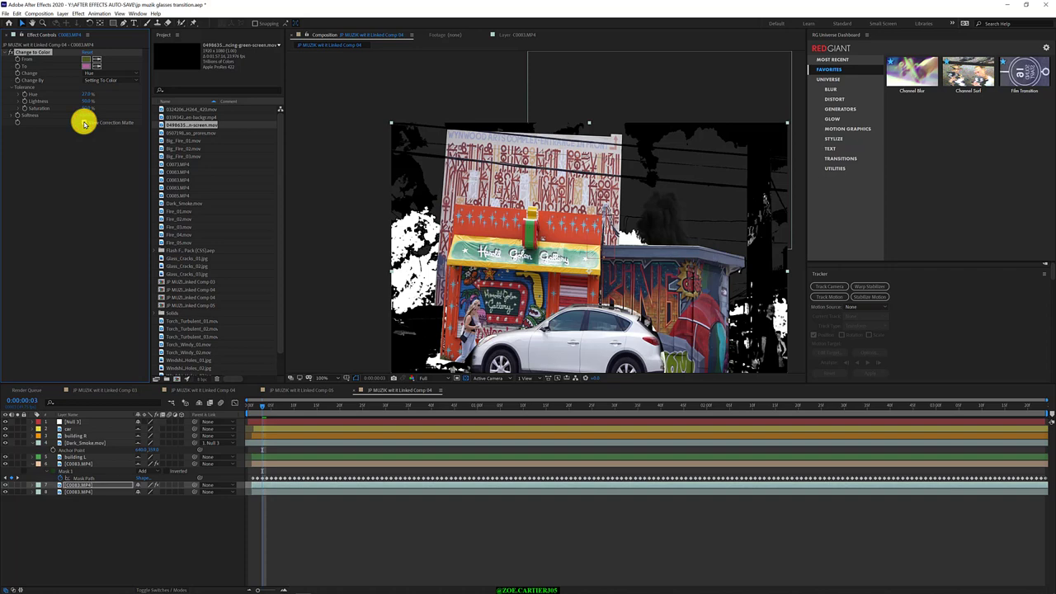
pyautogui.click(84, 123)
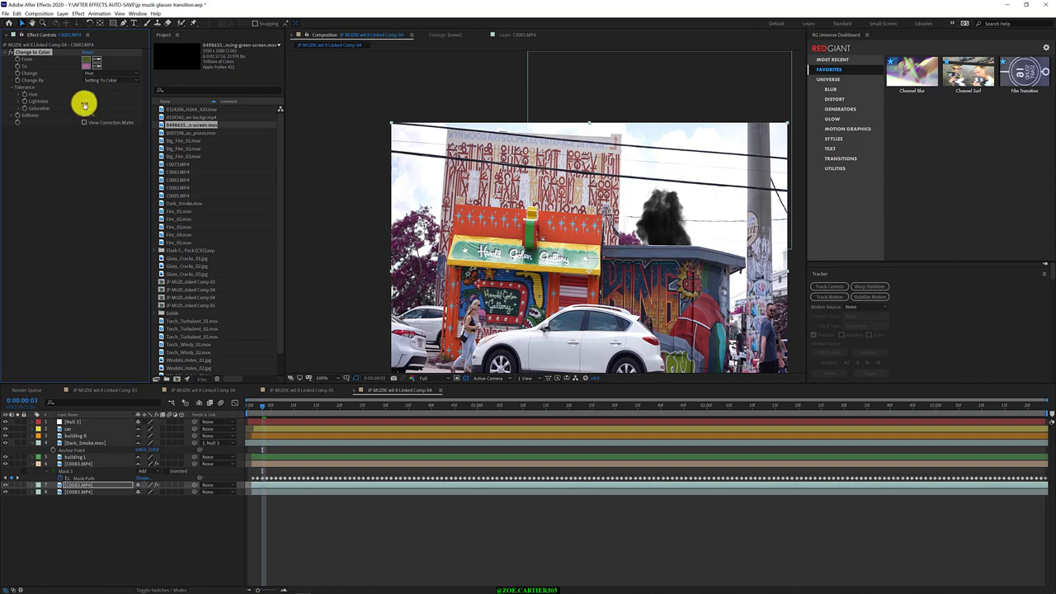
pyautogui.moveTo(84, 102); pyautogui.dragTo(88, 101)
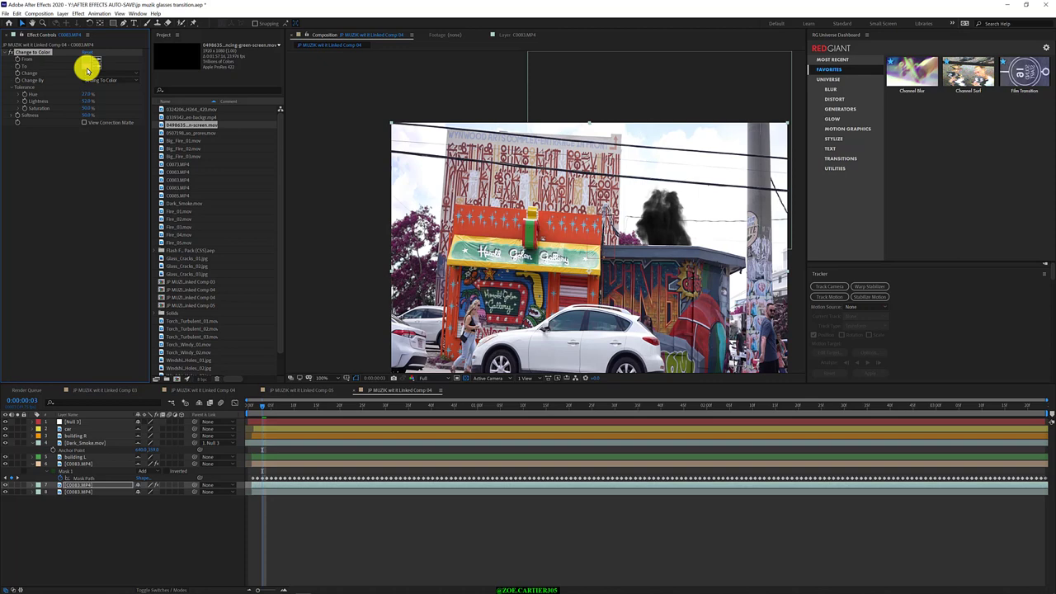
# Set the To colour to purple.
pyautogui.click(88, 66)
pyautogui.moveTo(124, 85)
pyautogui.mouseDown()
pyautogui.moveTo(141, 14)
pyautogui.moveTo(130, 122)
pyautogui.moveTo(124, 38)
pyautogui.mouseUp()
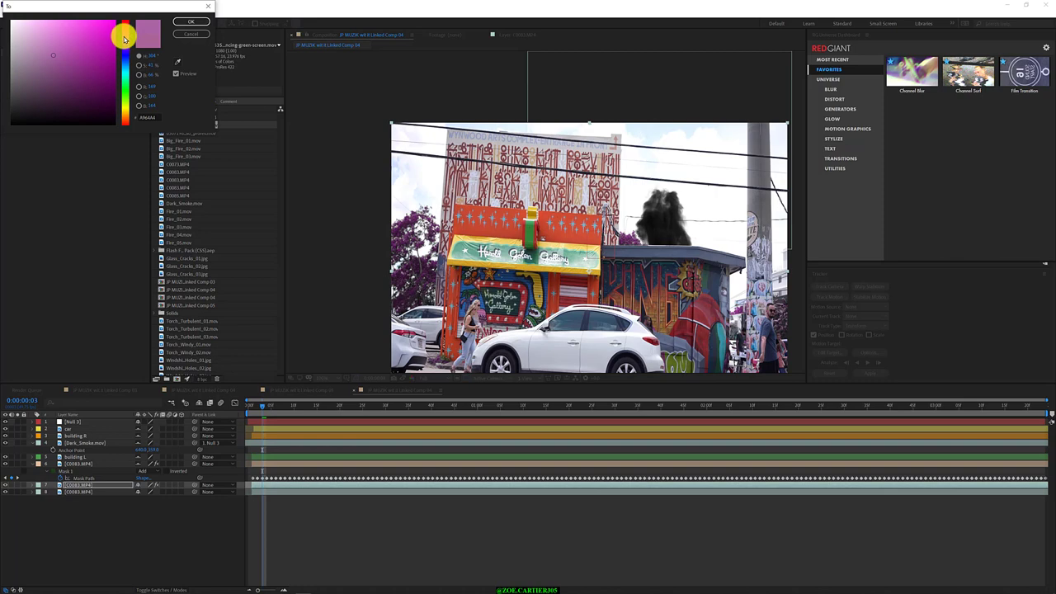
pyautogui.click(184, 22)
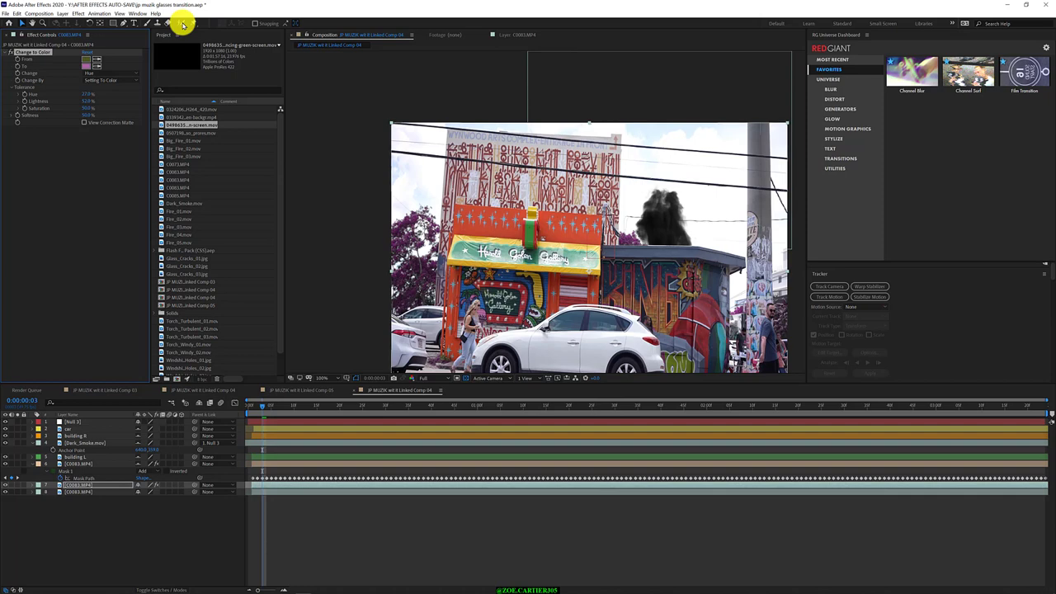
pyautogui.click(6, 485)
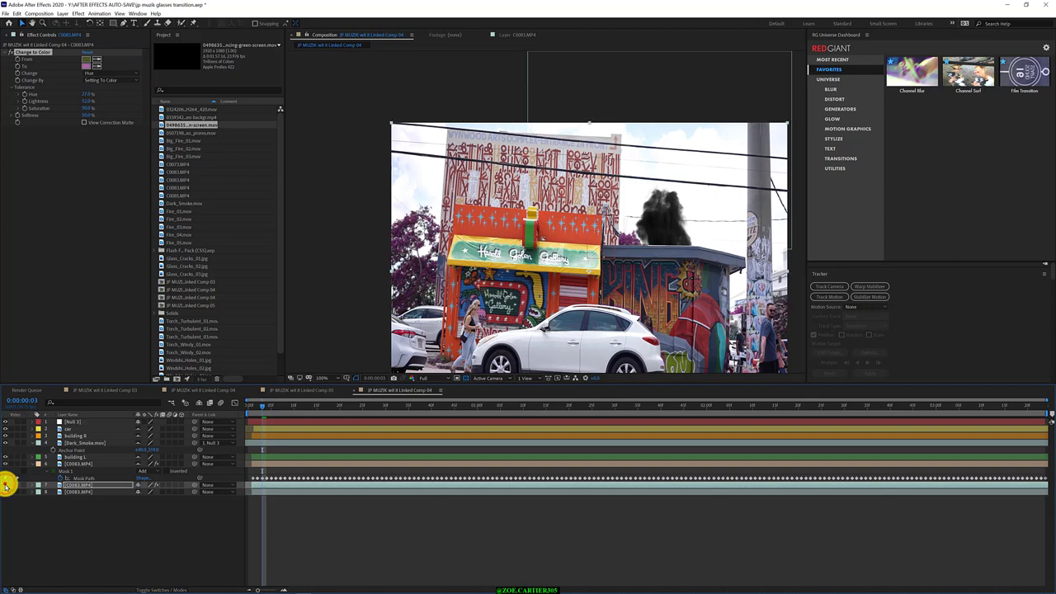
pyautogui.click(6, 485)
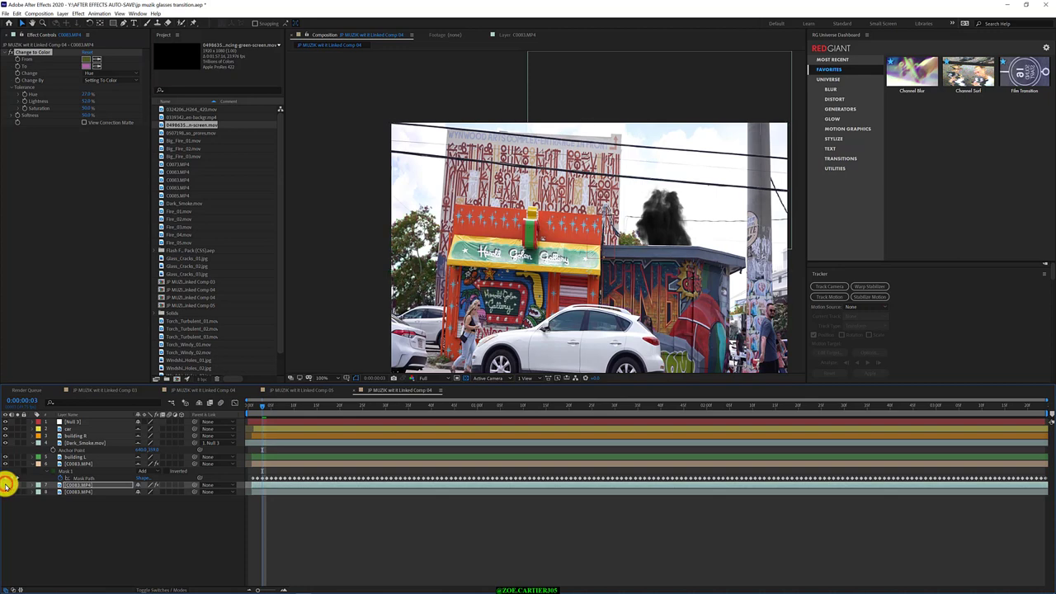
pyautogui.click(6, 485)
pyautogui.click(6, 486)
pyautogui.click(6, 485)
pyautogui.click(6, 485)
pyautogui.click(6, 485)
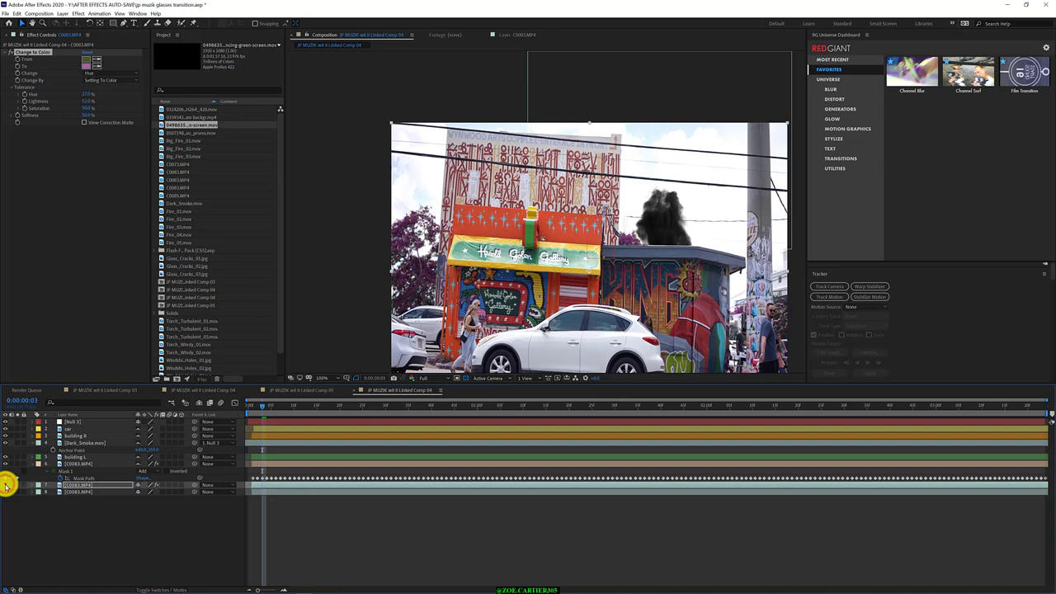
pyautogui.click(5, 486)
pyautogui.click(6, 486)
pyautogui.click(6, 485)
pyautogui.click(6, 485)
pyautogui.click(6, 485)
pyautogui.click(6, 485)
pyautogui.click(5, 486)
pyautogui.click(6, 486)
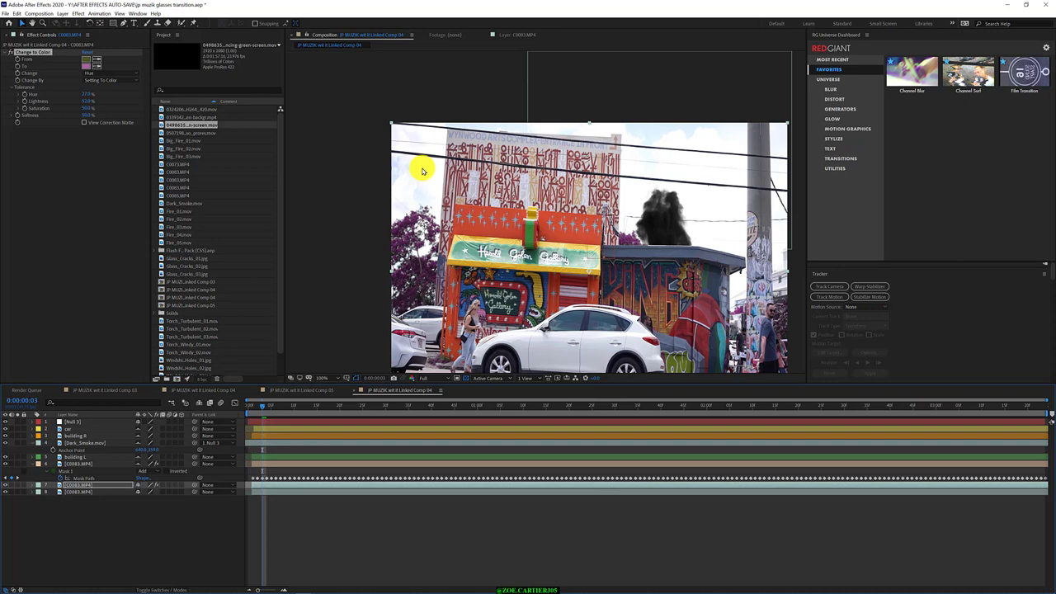
# Label the recoloured layer Dark Green, rename it 'trees', and duplicate the original street layer.
pyautogui.click(38, 485)
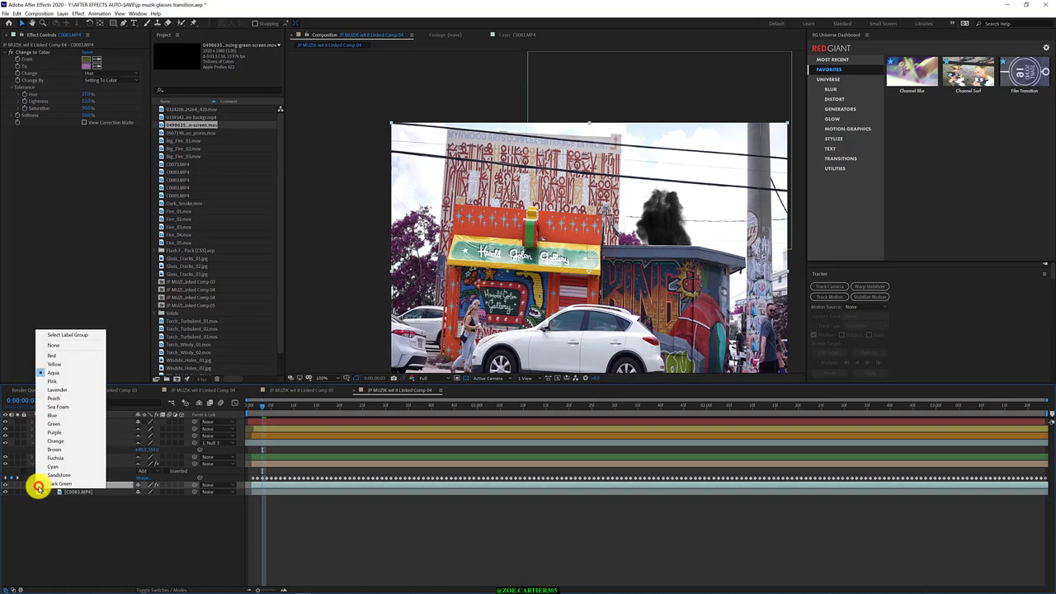
pyautogui.click(70, 485)
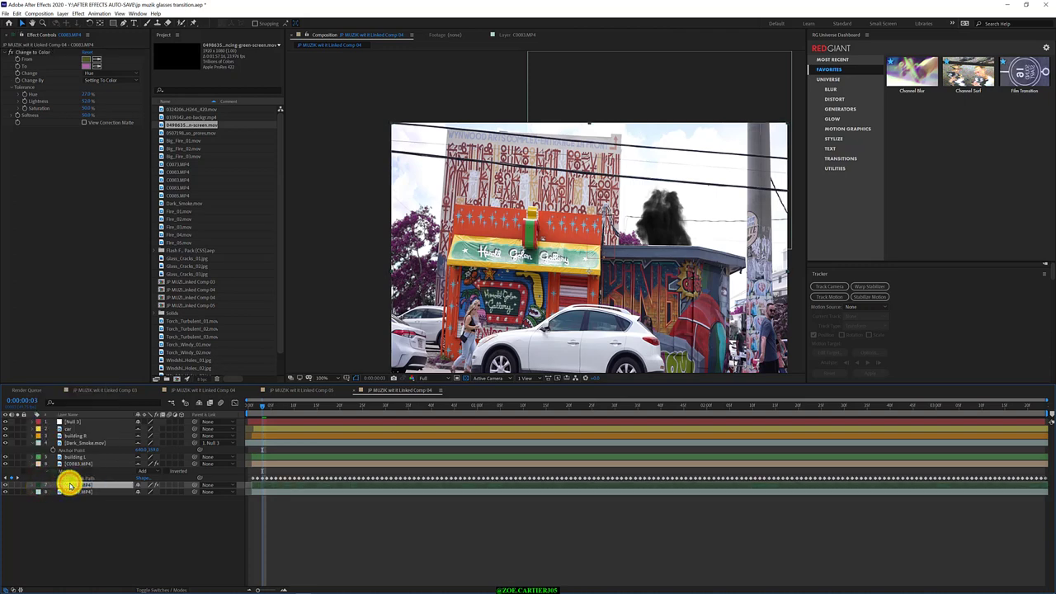
pyautogui.press('Return')
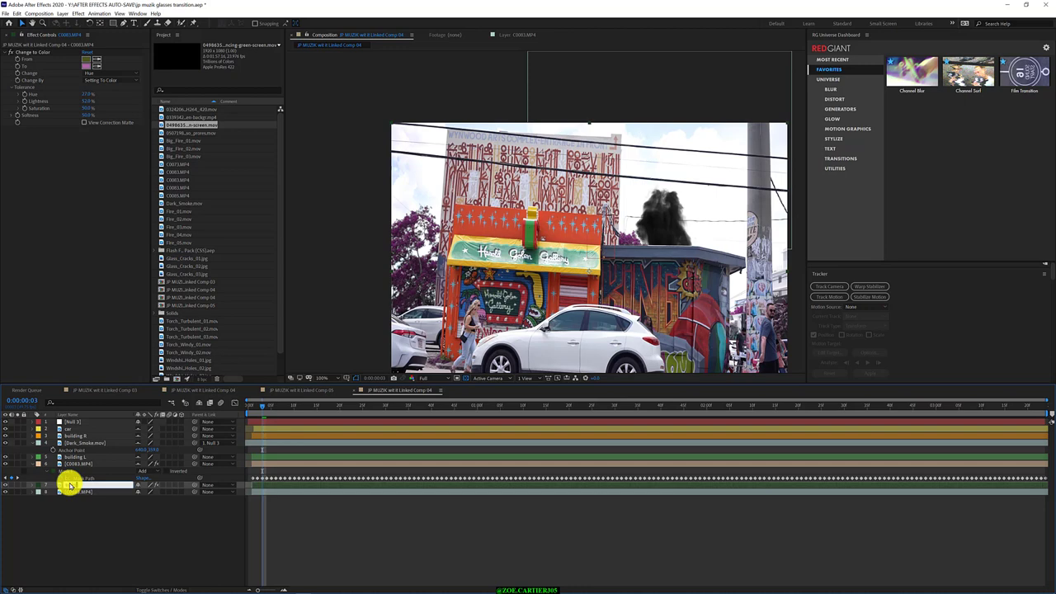
pyautogui.write('trees')
pyautogui.press('Return')
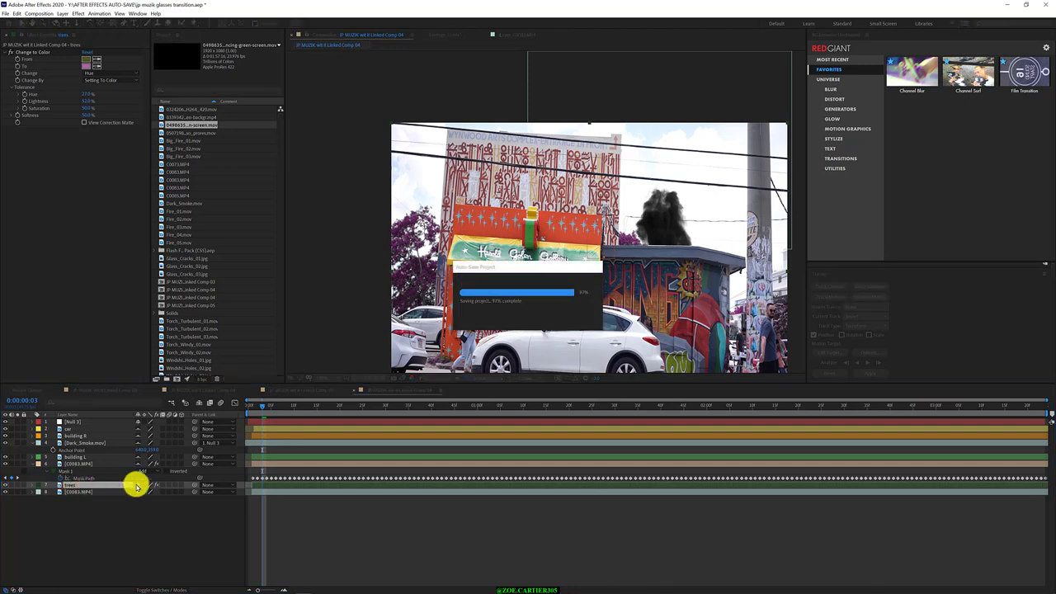
pyautogui.click(94, 491)
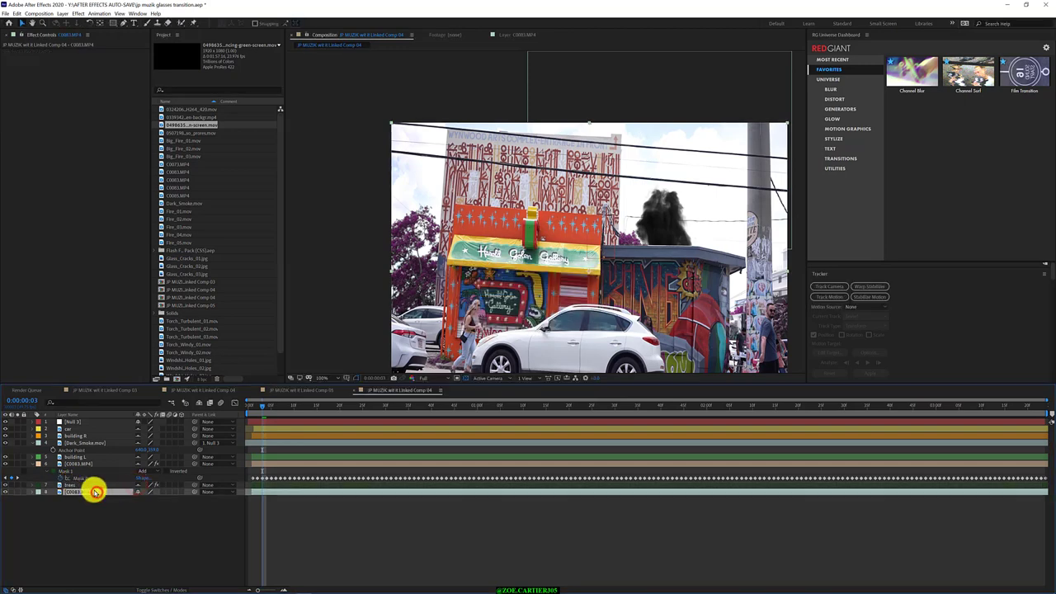
pyautogui.hotkey('ctrl', 'd')
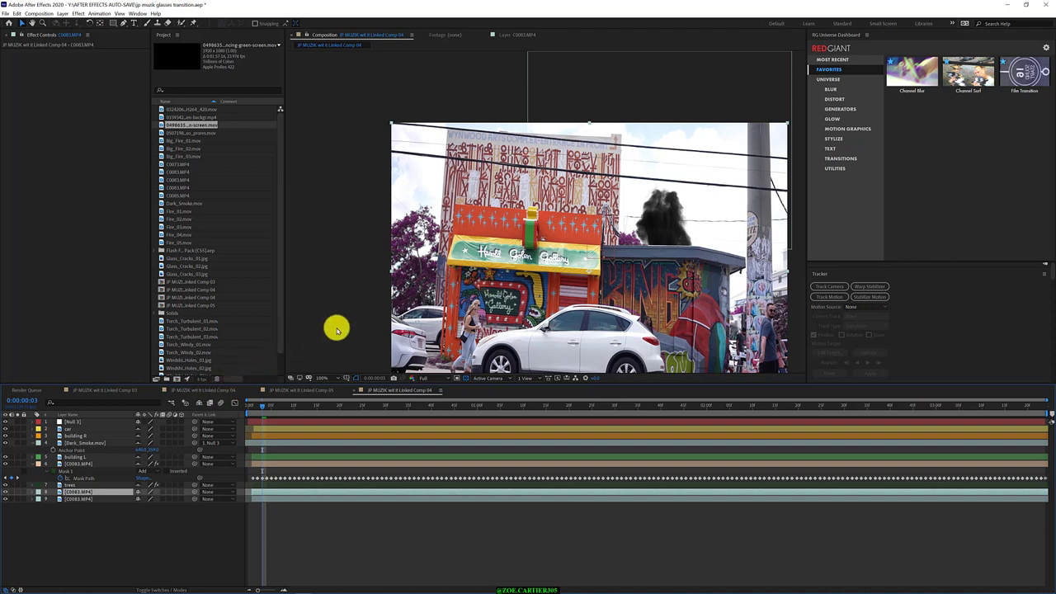
# Start the street mask with points across the street and up and down the pole.
pyautogui.press('g')
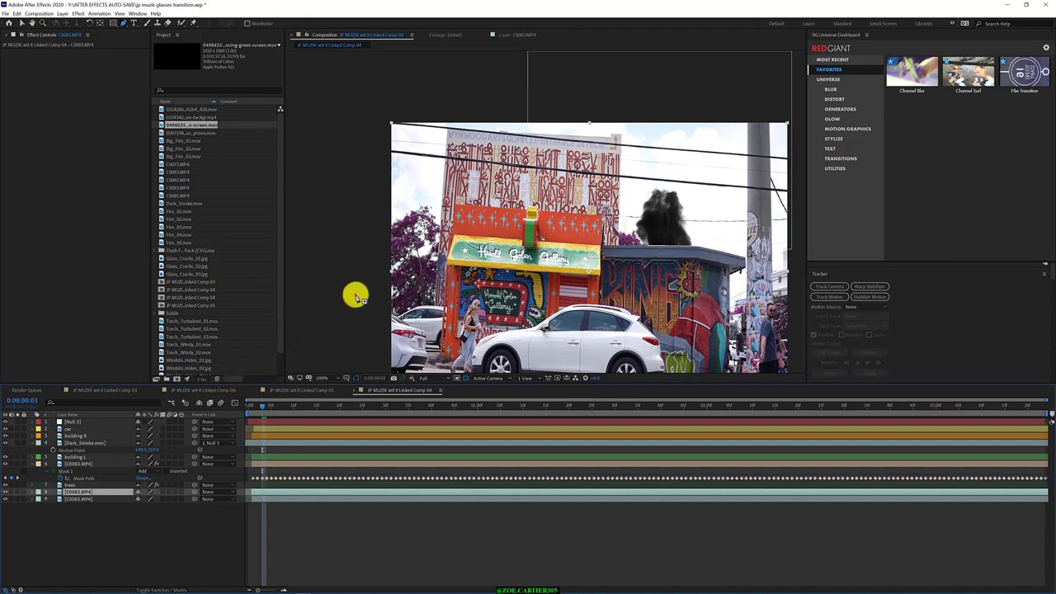
pyautogui.click(355, 295)
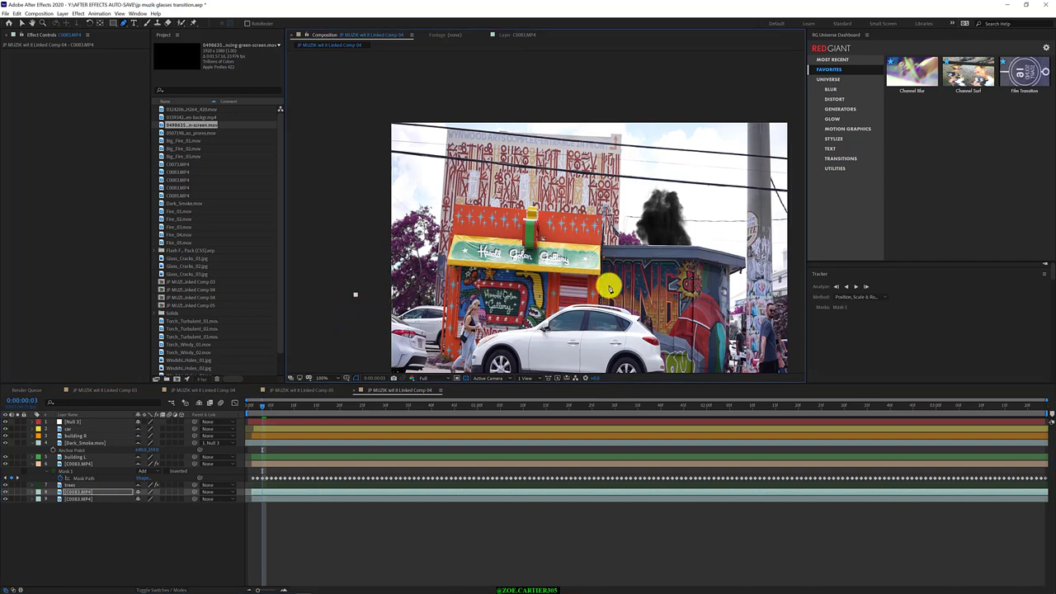
pyautogui.click(652, 285)
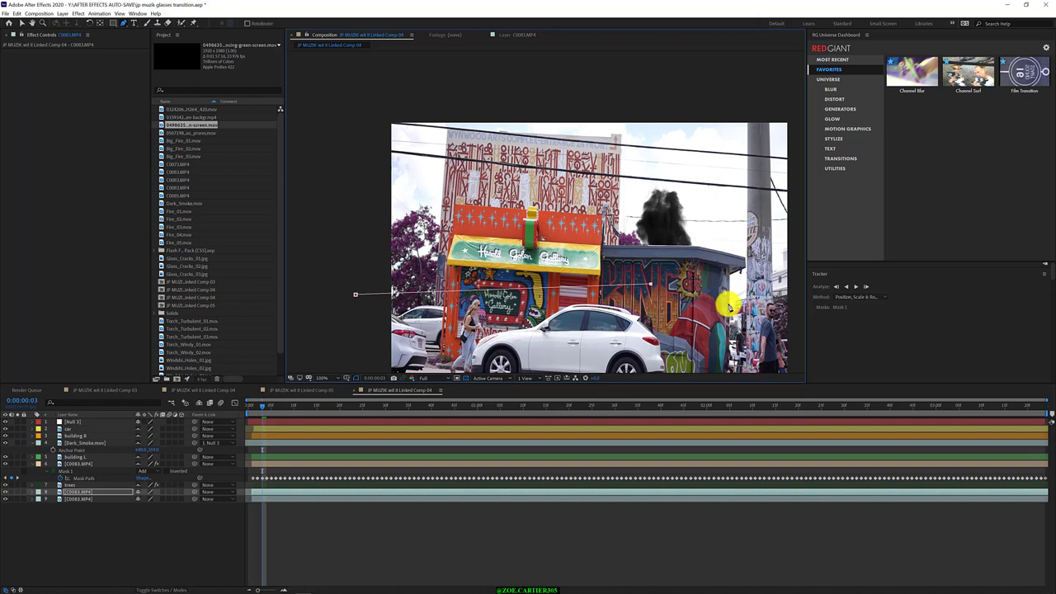
pyautogui.click(724, 299)
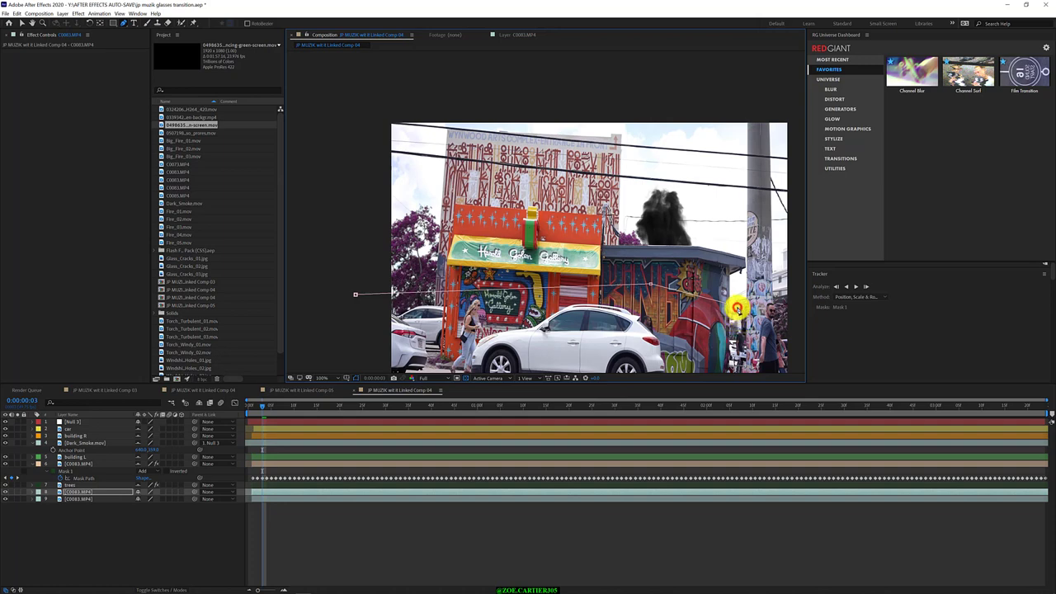
pyautogui.click(737, 302)
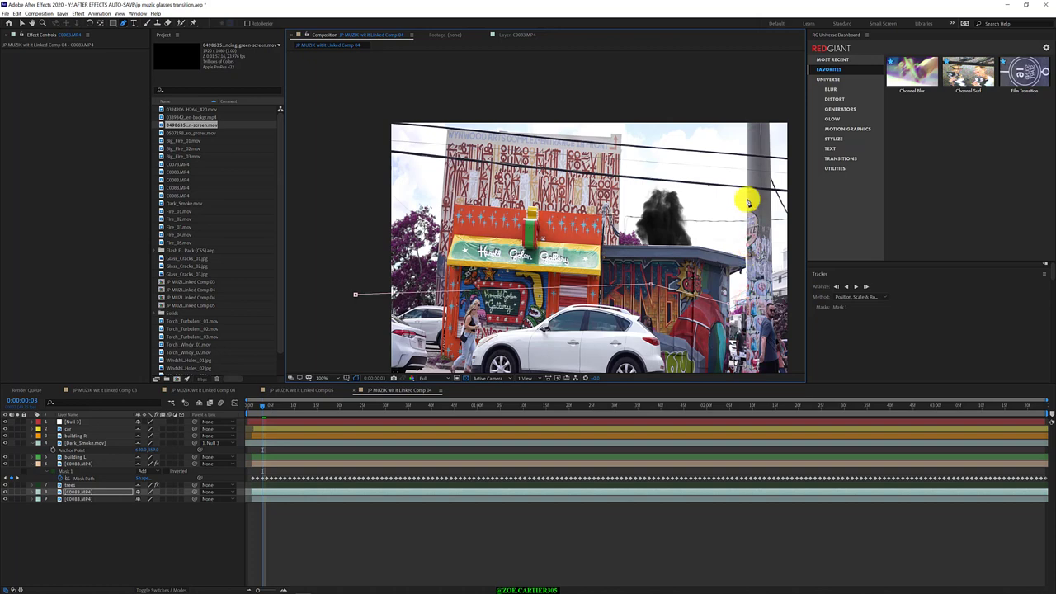
pyautogui.click(748, 129)
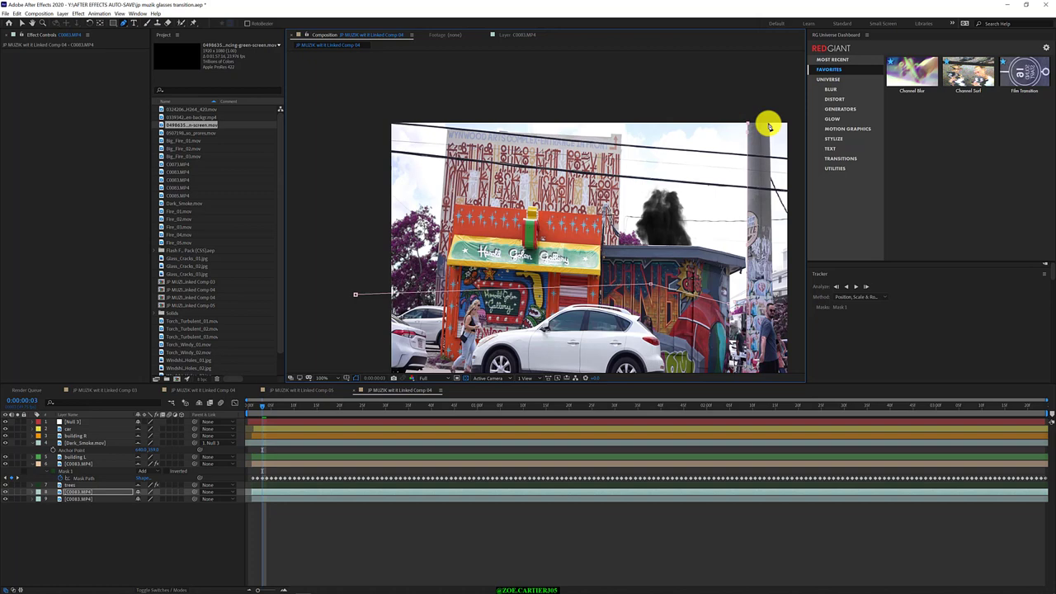
pyautogui.click(767, 125)
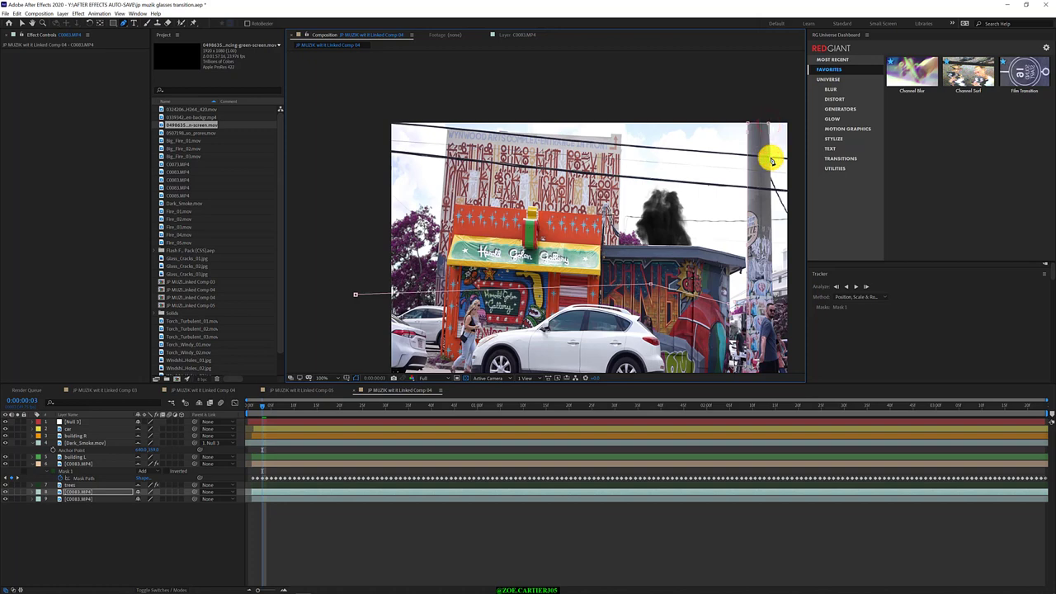
pyautogui.click(773, 270)
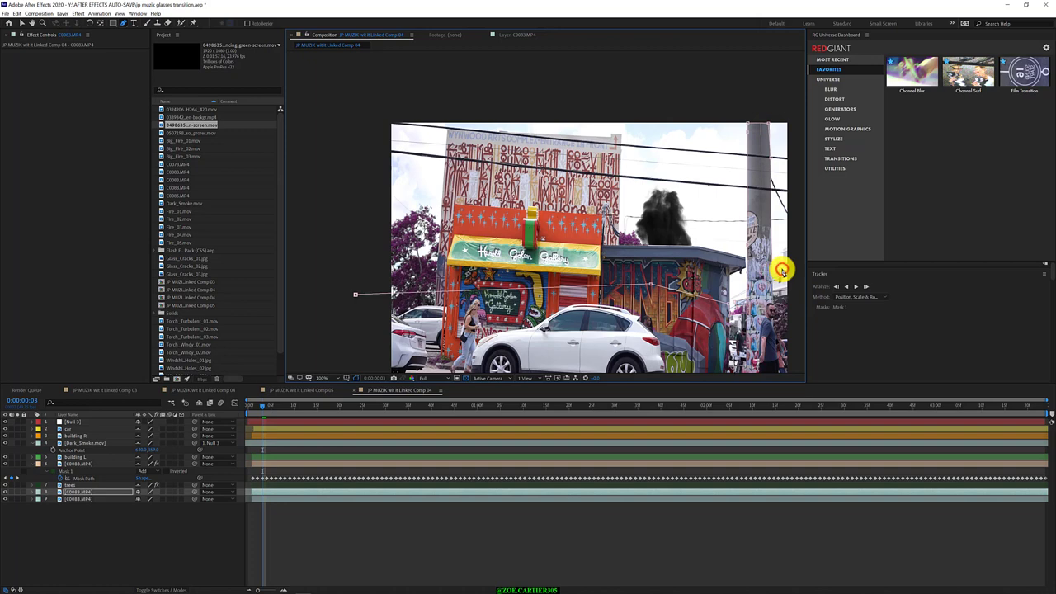
pyautogui.click(784, 249)
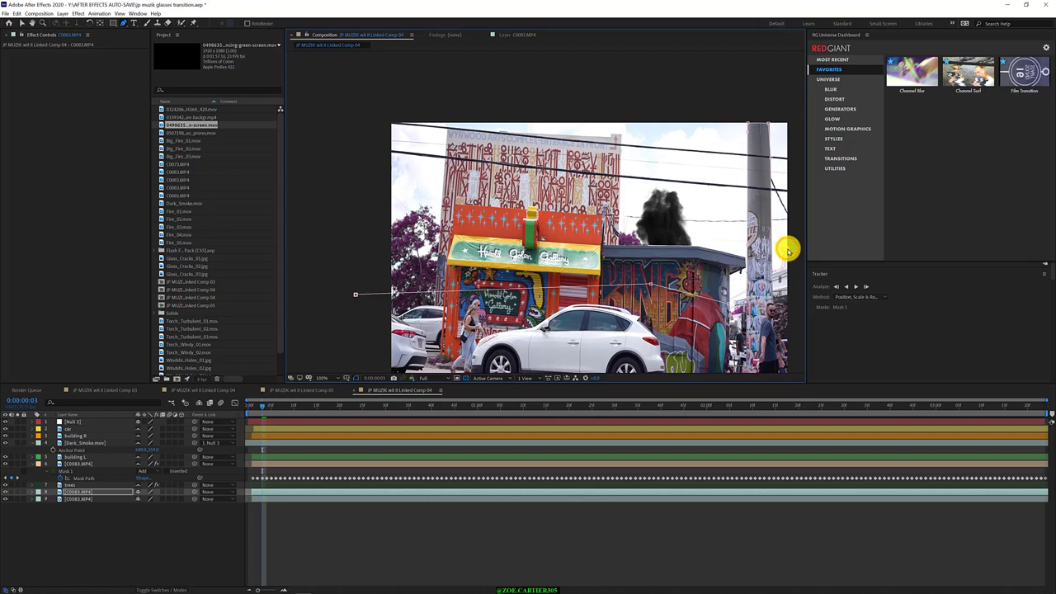
# Extend the mask below both bottom corners of the footage and close it at the first point.
pyautogui.moveTo(745, 321); pyautogui.dragTo(705, 241)
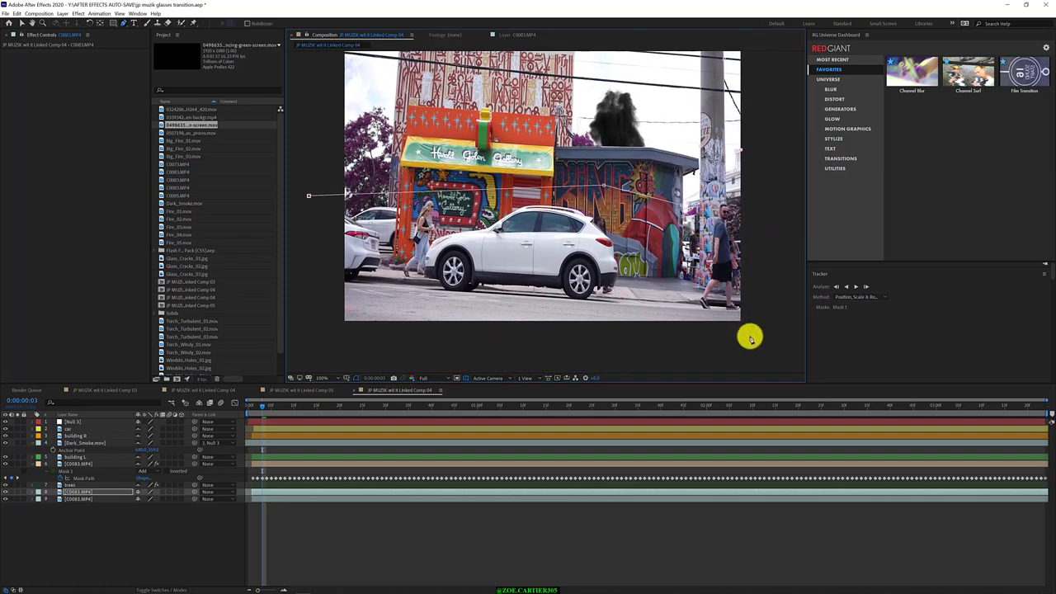
pyautogui.click(760, 336)
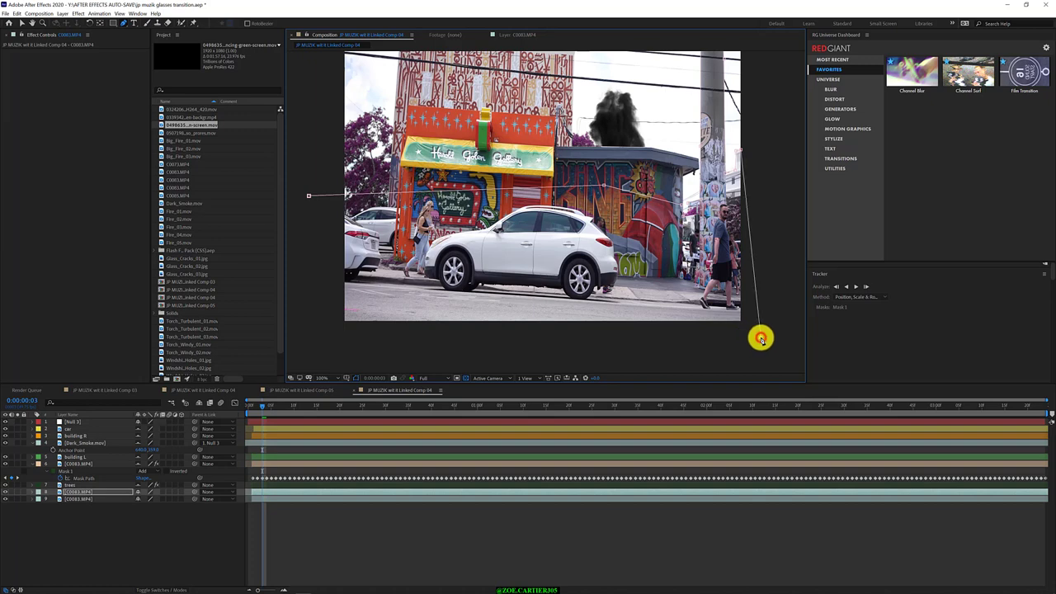
pyautogui.click(323, 342)
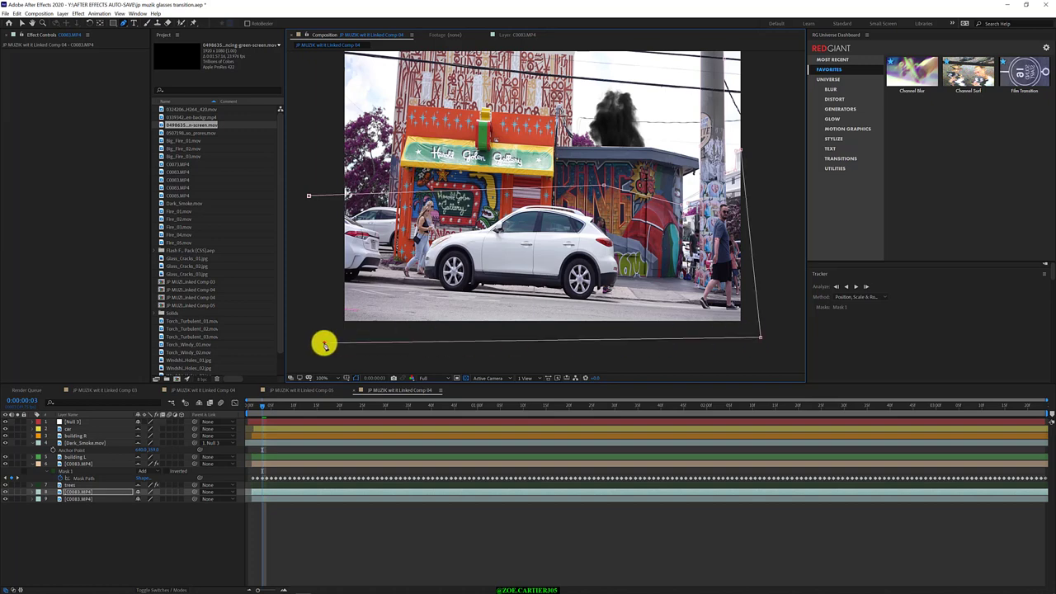
pyautogui.click(312, 200)
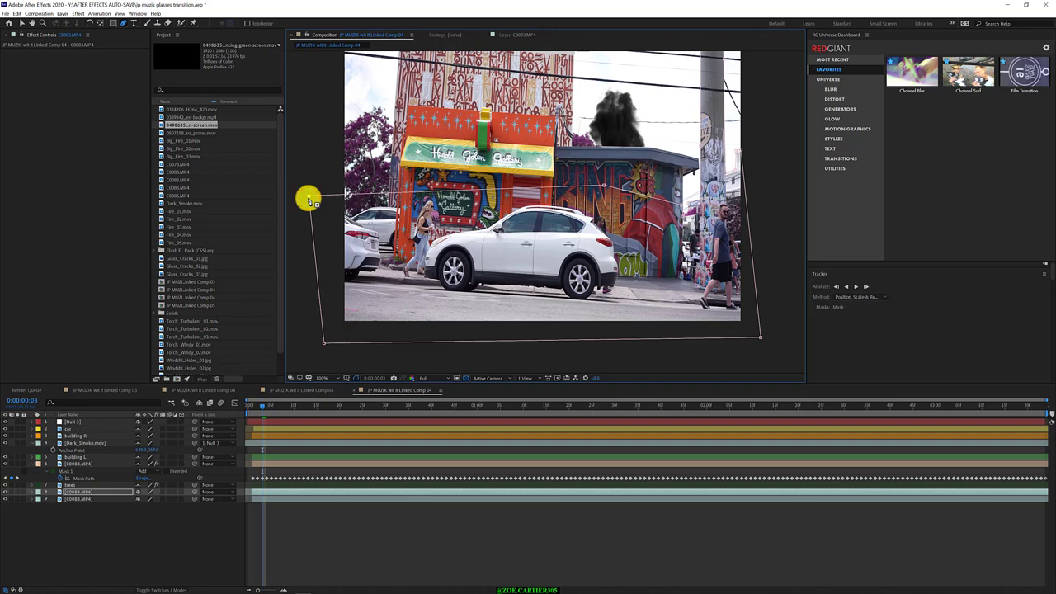
# Step back to the clip's start and track the street mask forward, stopping around frame 45.
pyautogui.click(836, 287)
pyautogui.click(836, 287)
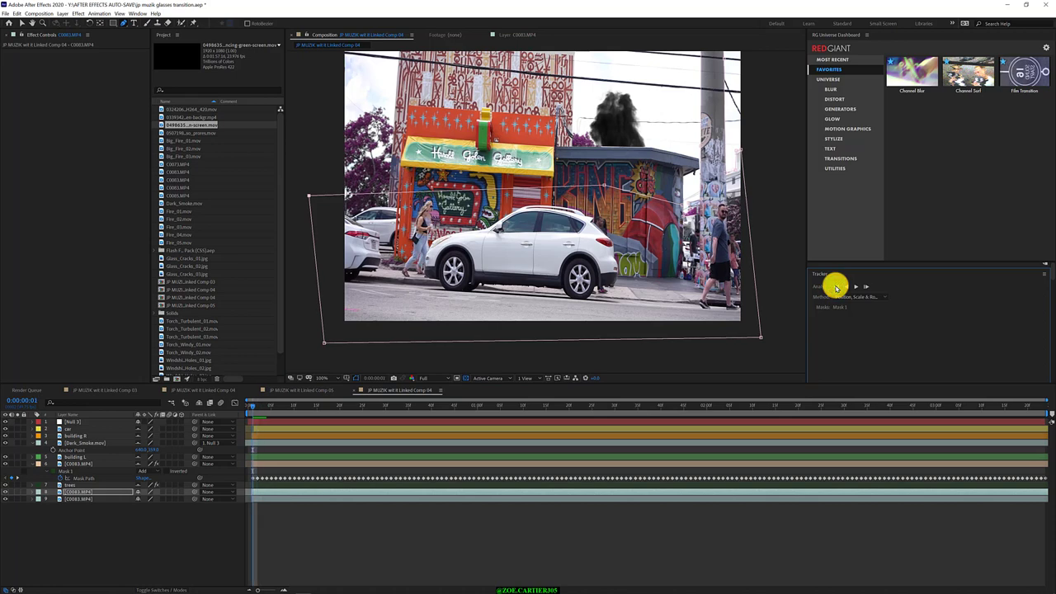
pyautogui.click(856, 288)
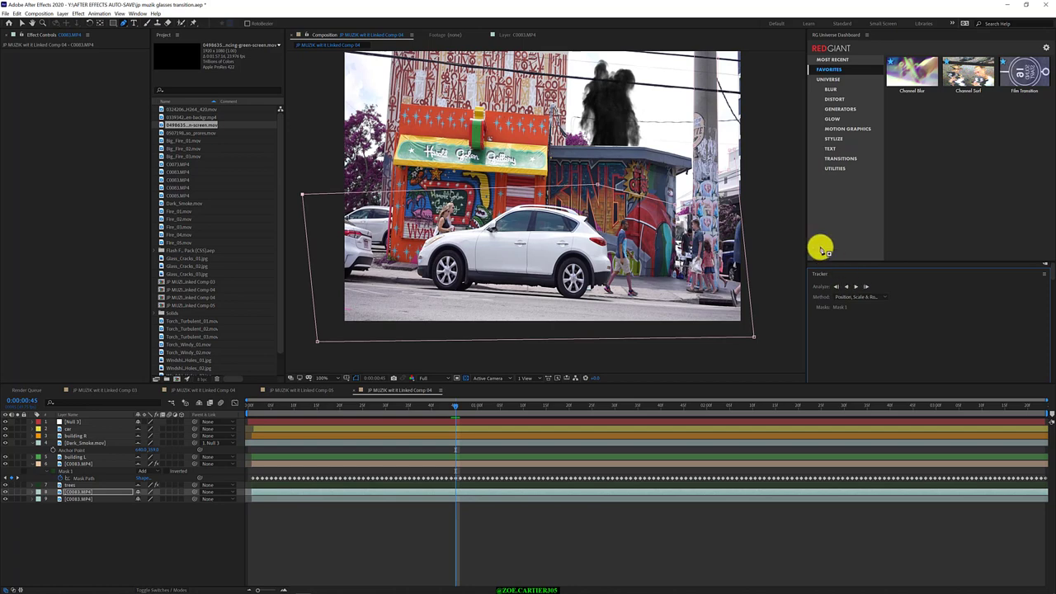
pyautogui.click(735, 149)
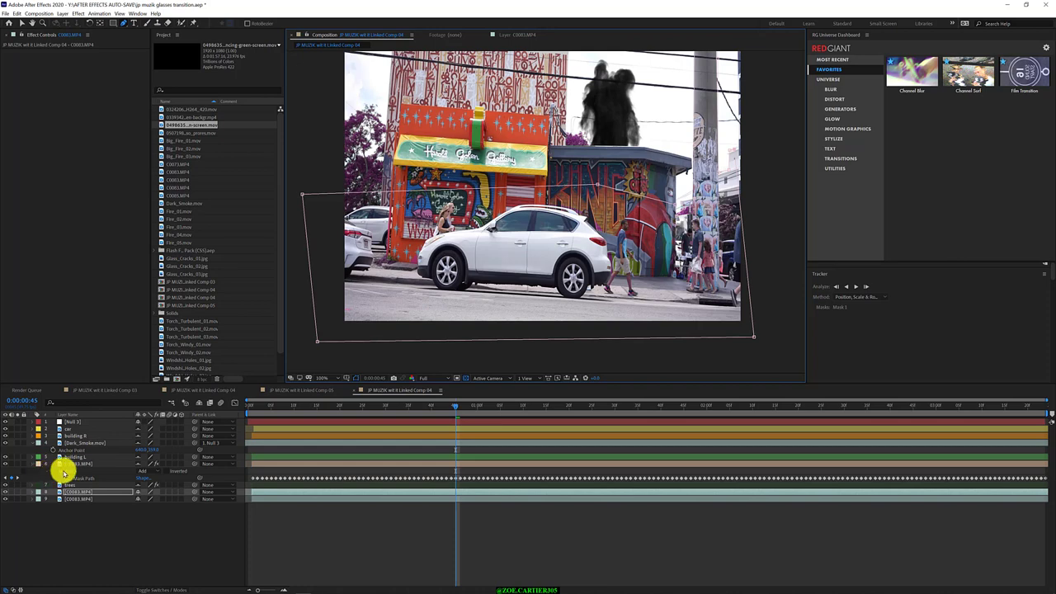
# Expand and inspect Mask 1 on the recoloured C0083.MP4 layer 6.
pyautogui.click(47, 471)
pyautogui.click(46, 468)
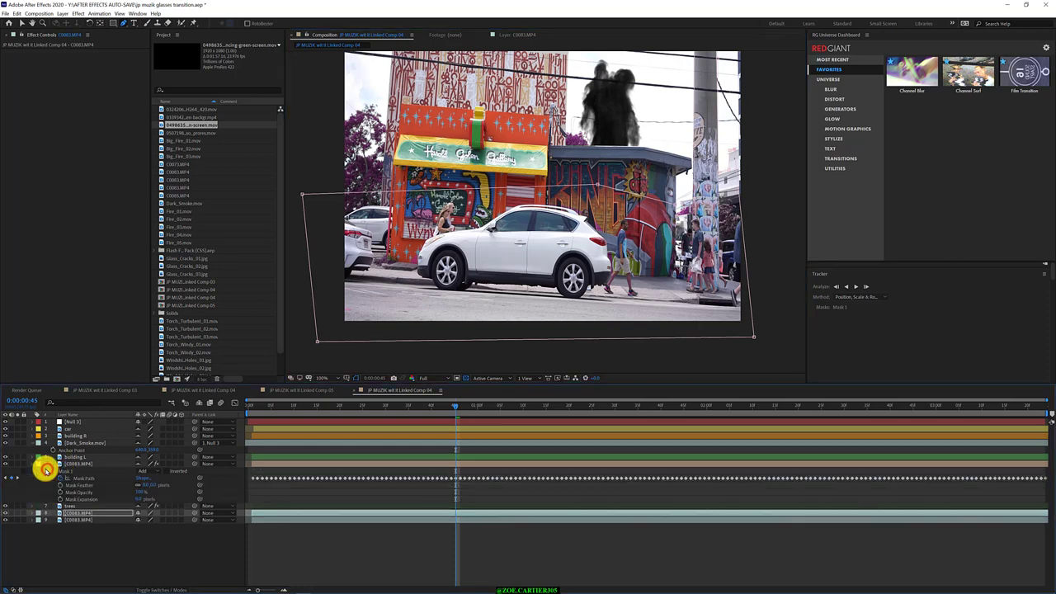
pyautogui.click(59, 500)
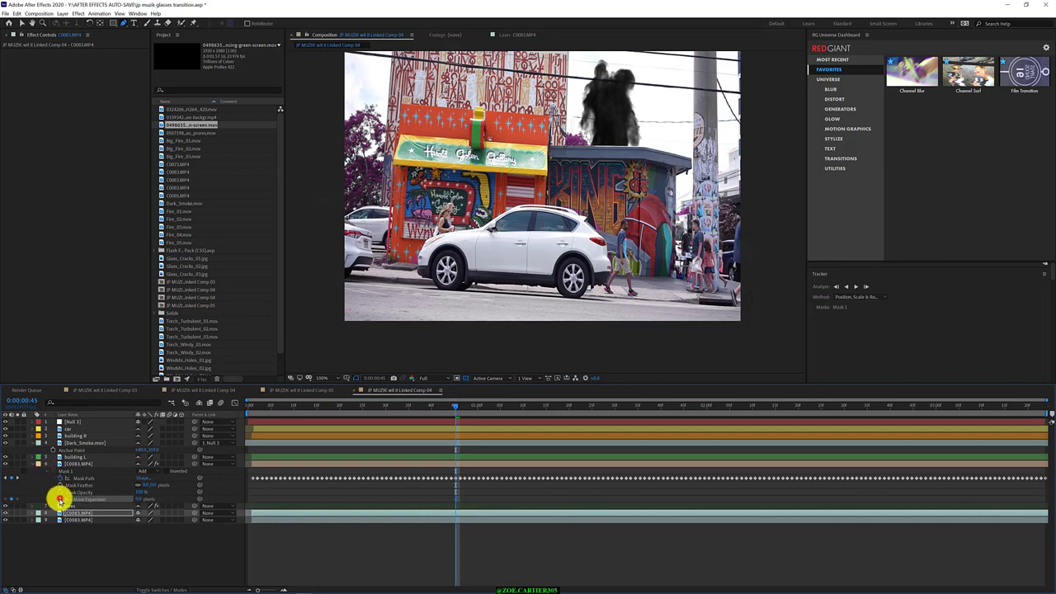
pyautogui.click(59, 499)
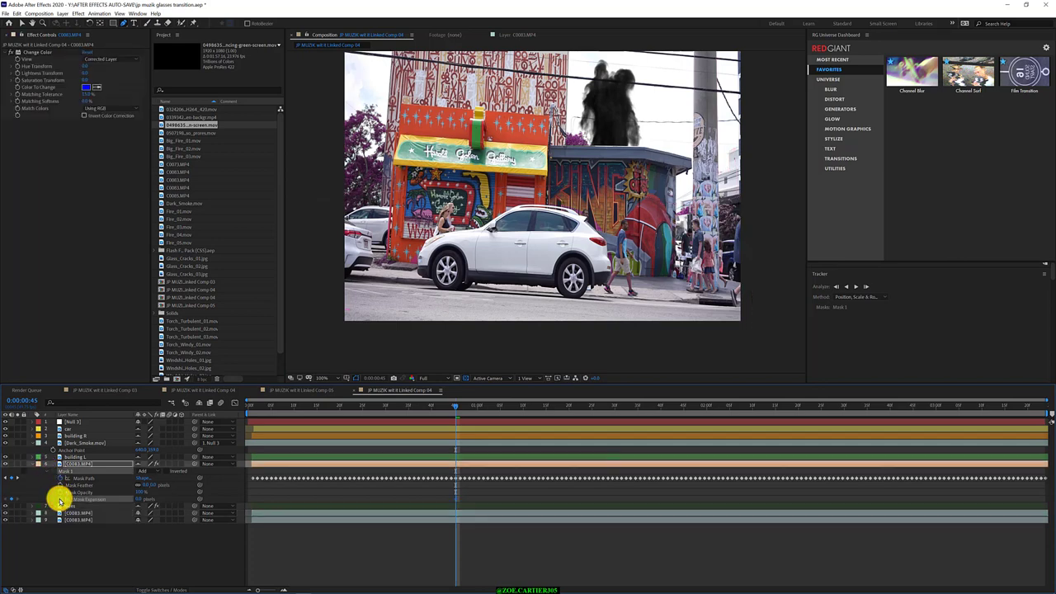
pyautogui.click(91, 464)
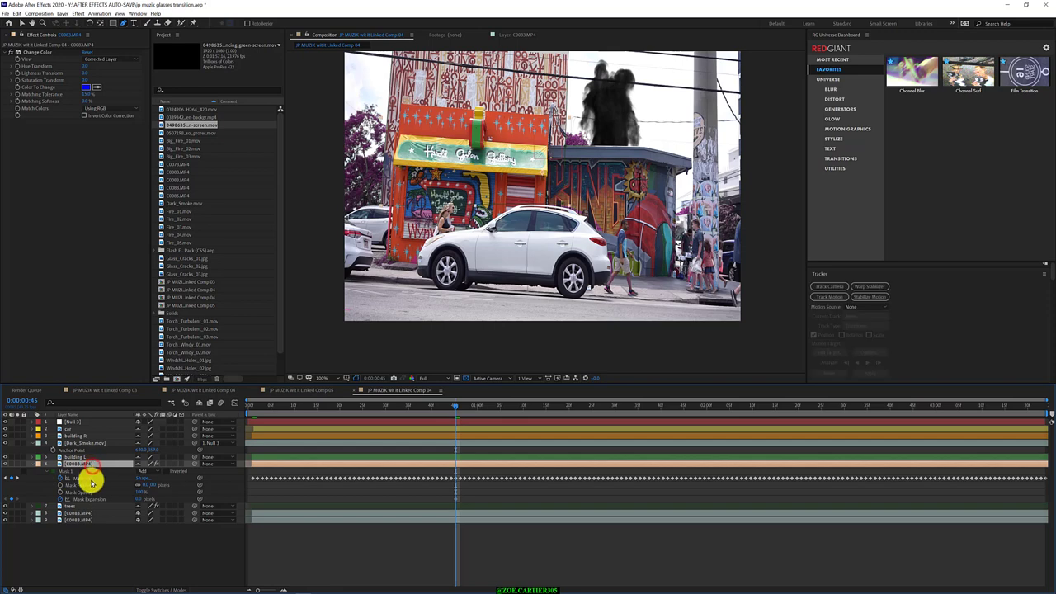
pyautogui.click(79, 471)
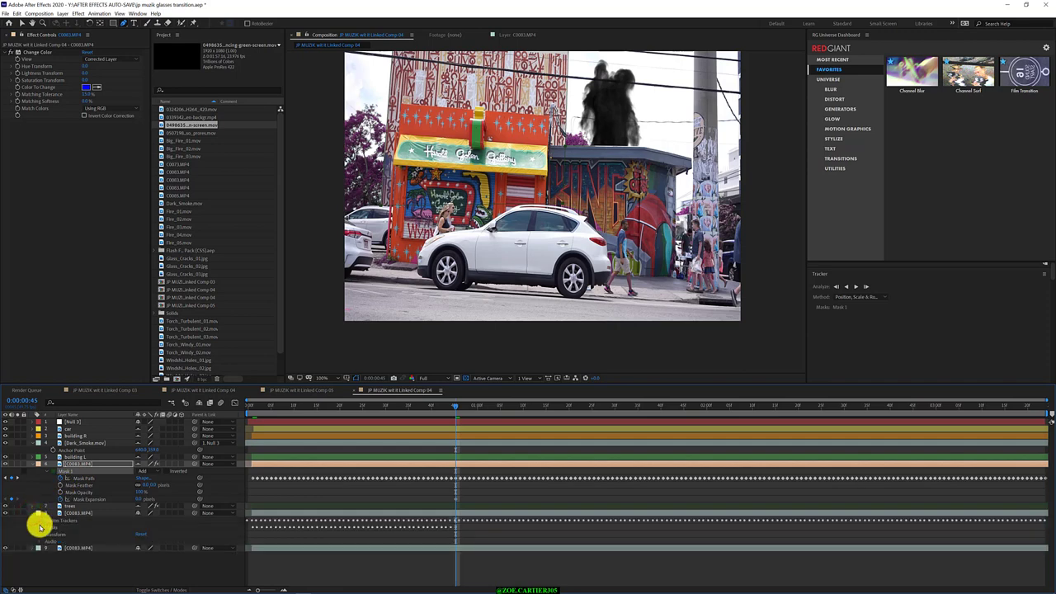
# Select Mask 1 on lower layer 8 and continue tracking it forward.
pyautogui.click(46, 513)
pyautogui.click(44, 522)
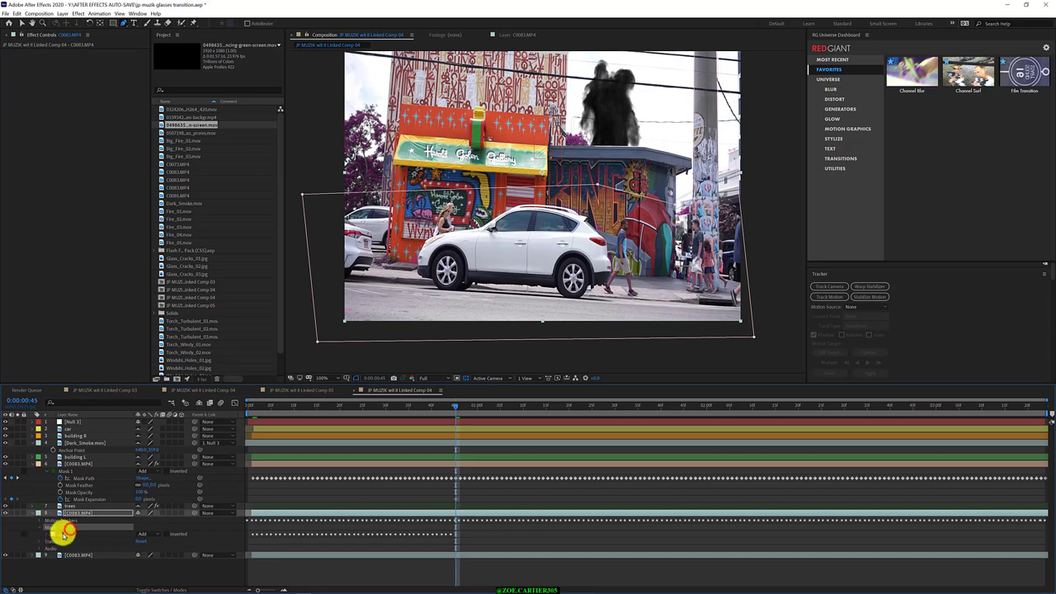
pyautogui.click(62, 535)
pyautogui.click(50, 534)
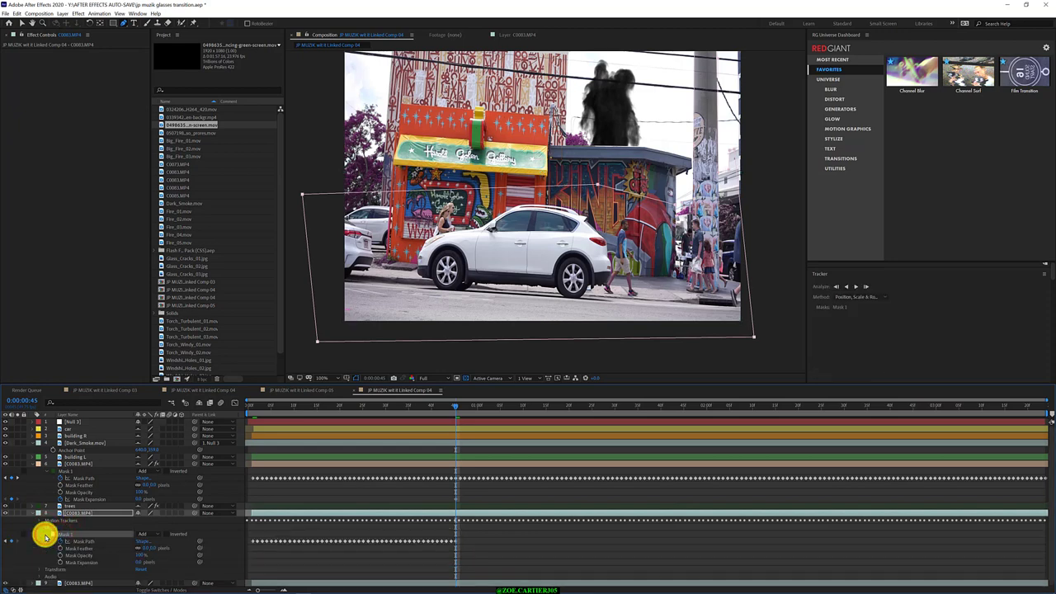
pyautogui.click(58, 564)
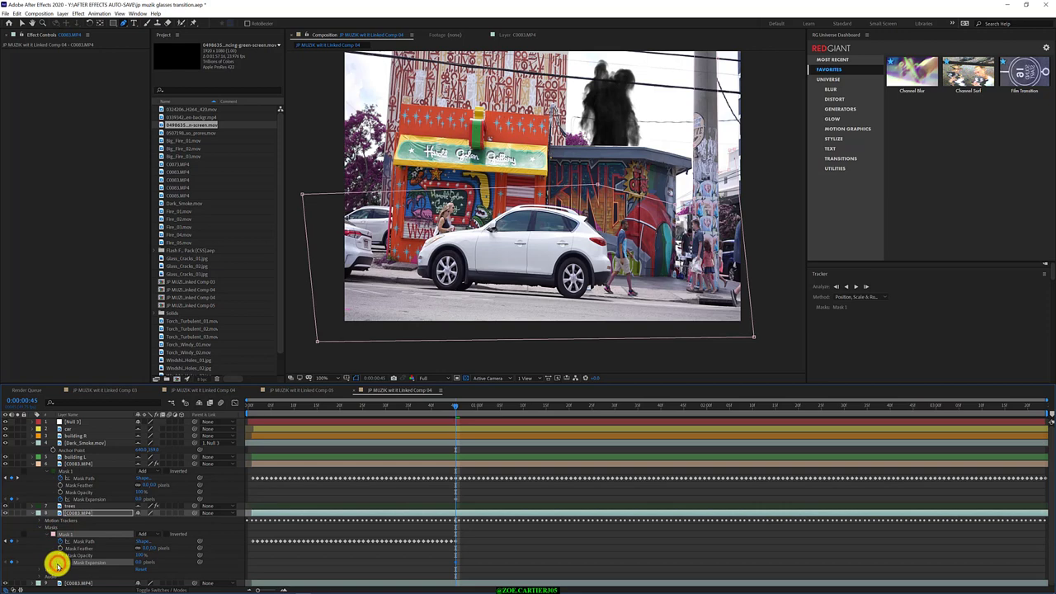
pyautogui.click(737, 151)
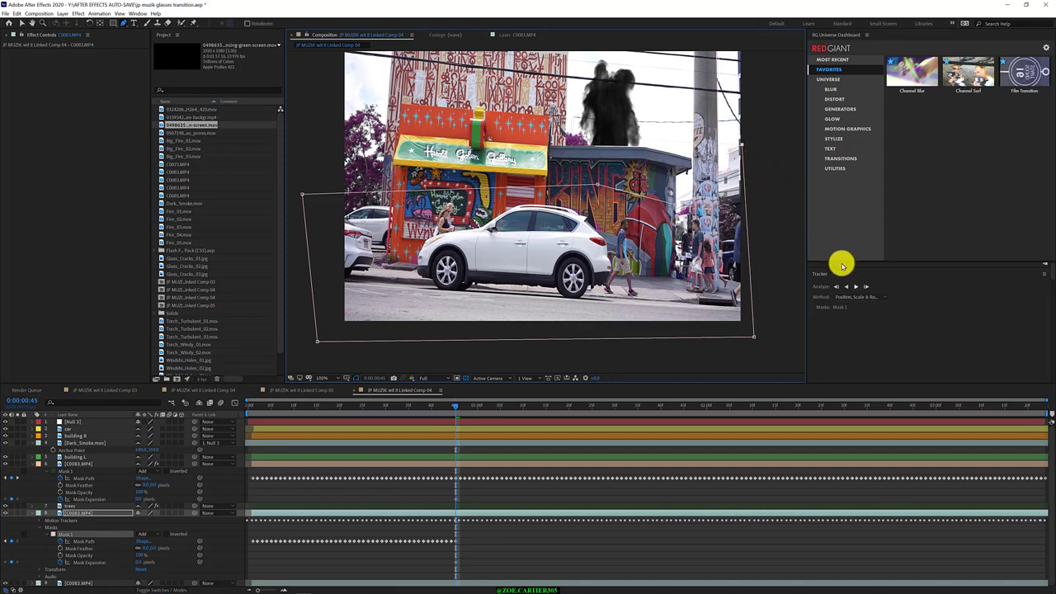
pyautogui.click(858, 285)
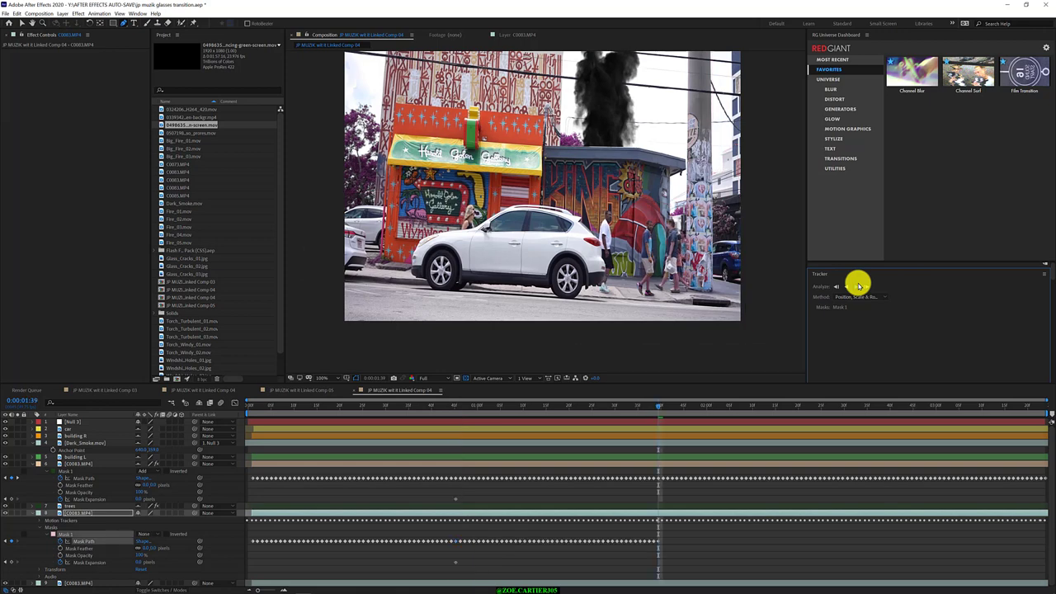
# Restart forward tracking of the street mask from 0:00:01:40 to extend its Mask Path keyframes.
pyautogui.click(851, 286)
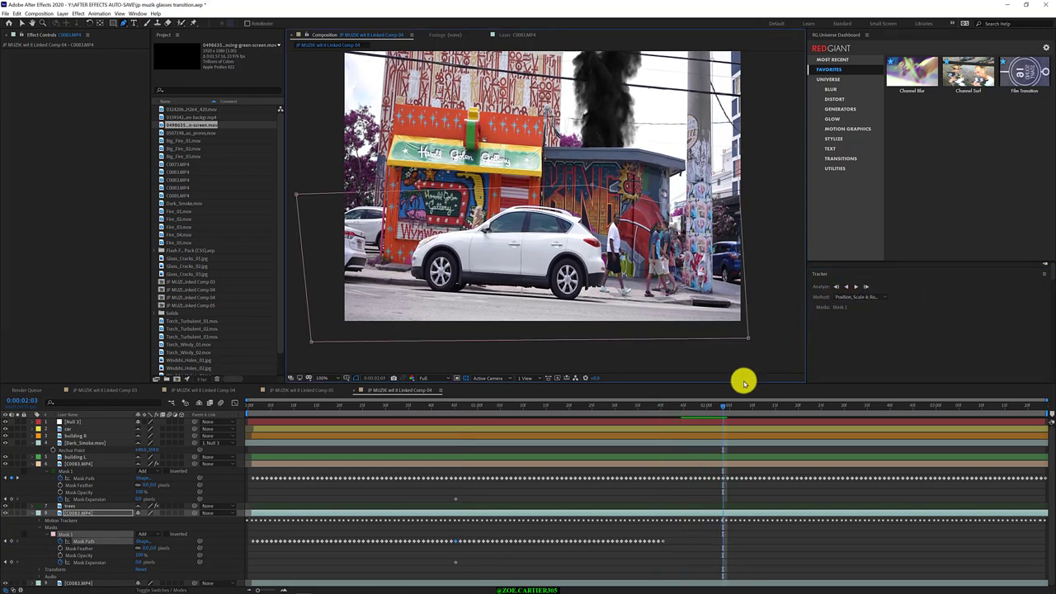
pyautogui.click(719, 404)
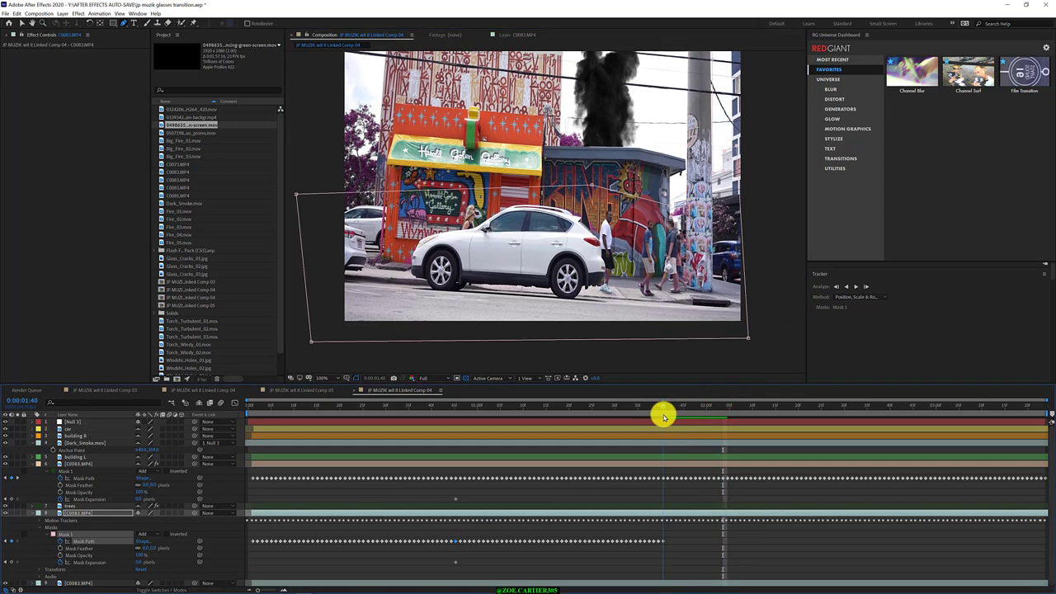
pyautogui.click(664, 415)
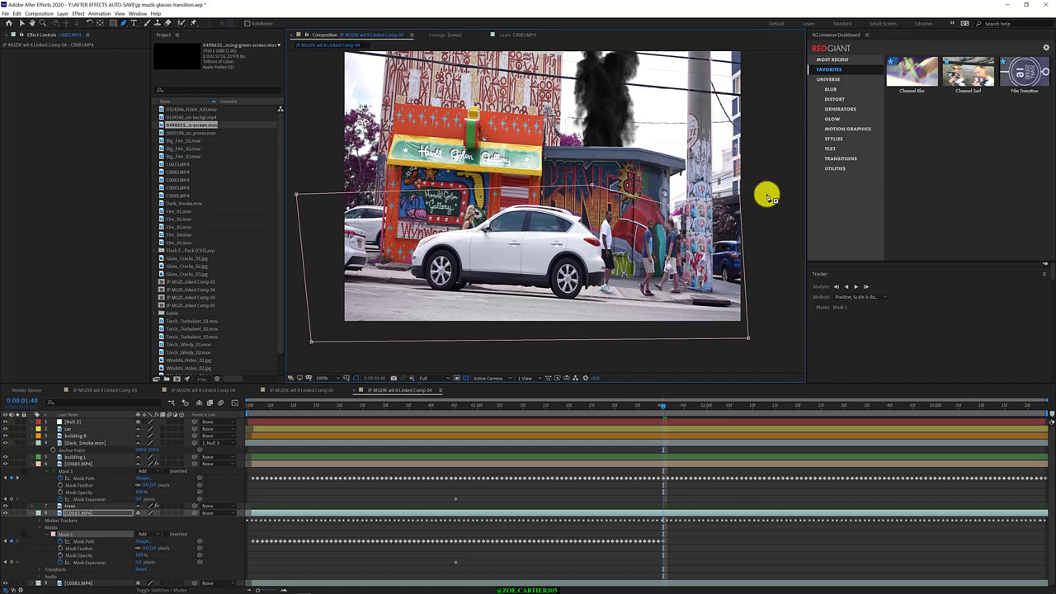
pyautogui.click(857, 287)
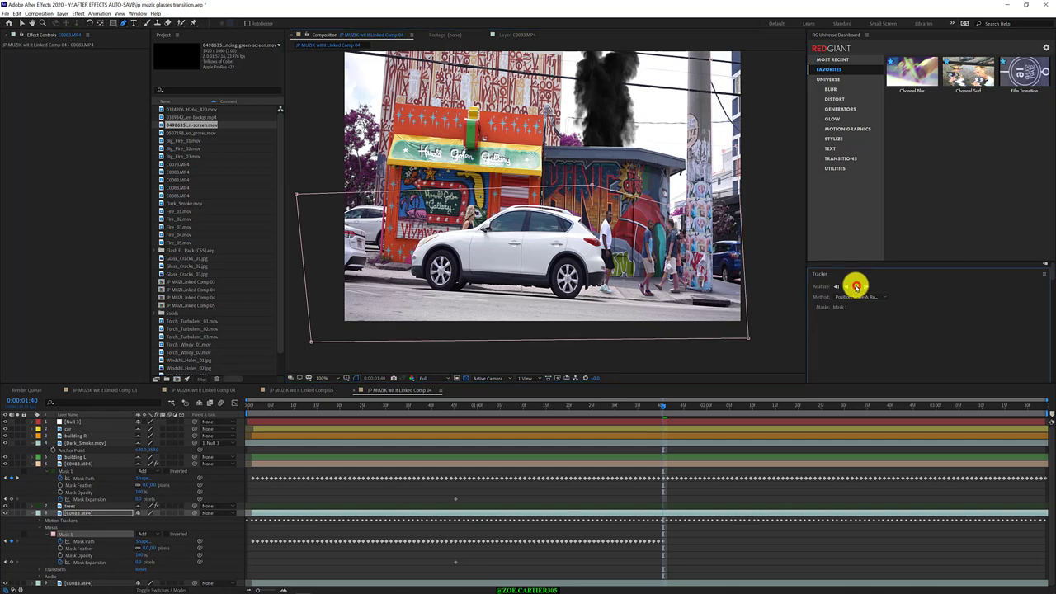
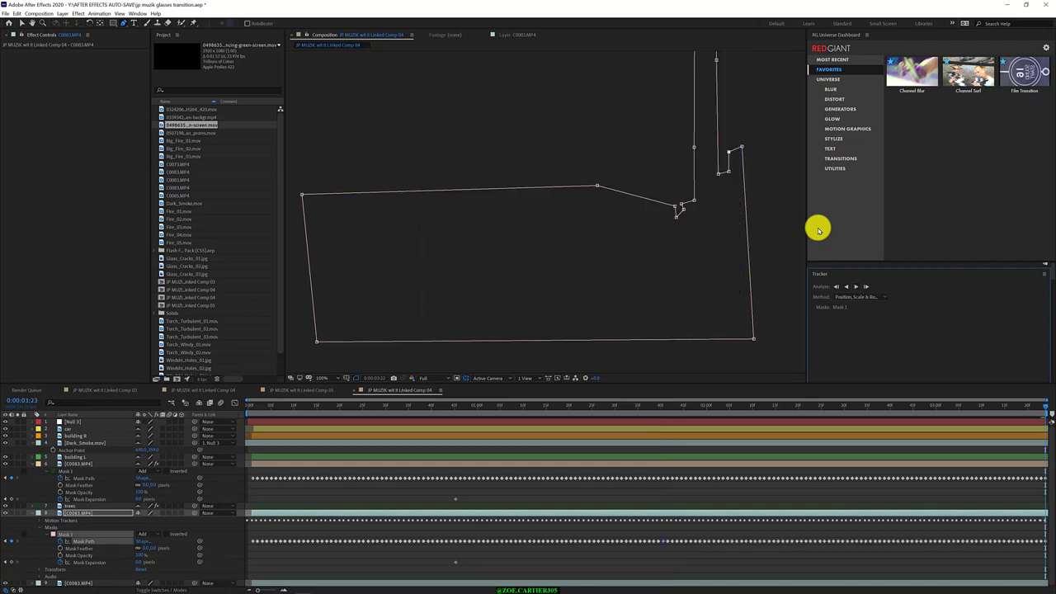
# Move the playhead back to the first frame and collapse the properties of layers 8 and 6.
pyautogui.moveTo(1036, 404)
pyautogui.mouseDown()
pyautogui.moveTo(279, 382)
pyautogui.moveTo(252, 392)
pyautogui.mouseUp()
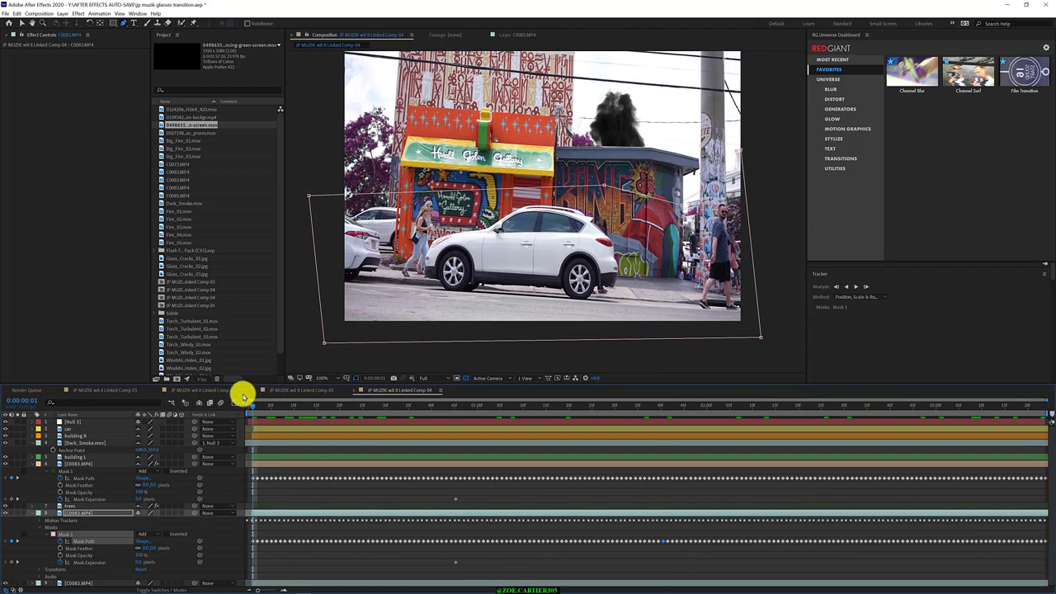
pyautogui.click(31, 512)
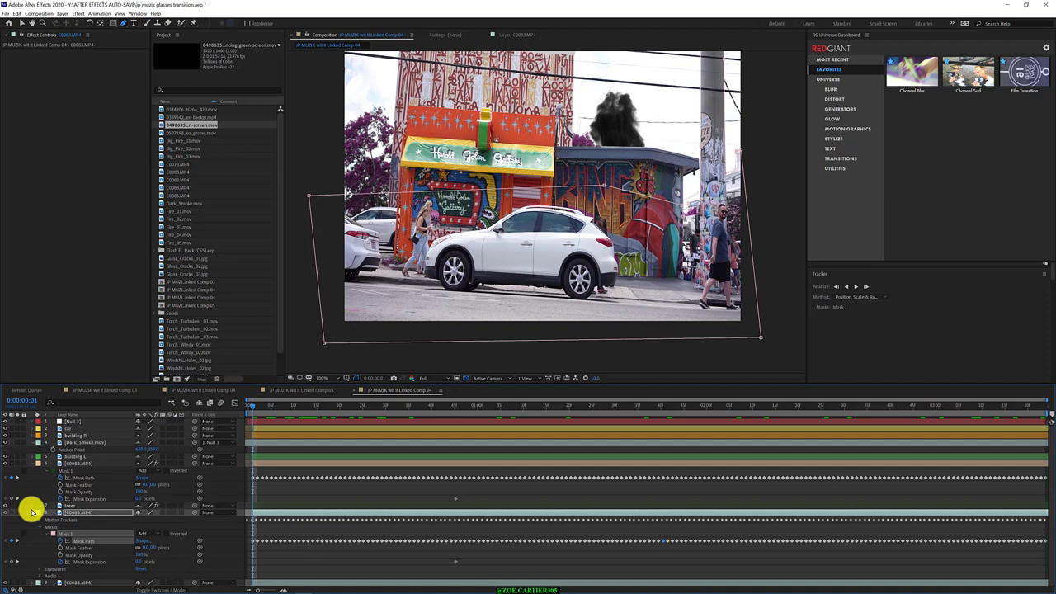
pyautogui.click(31, 512)
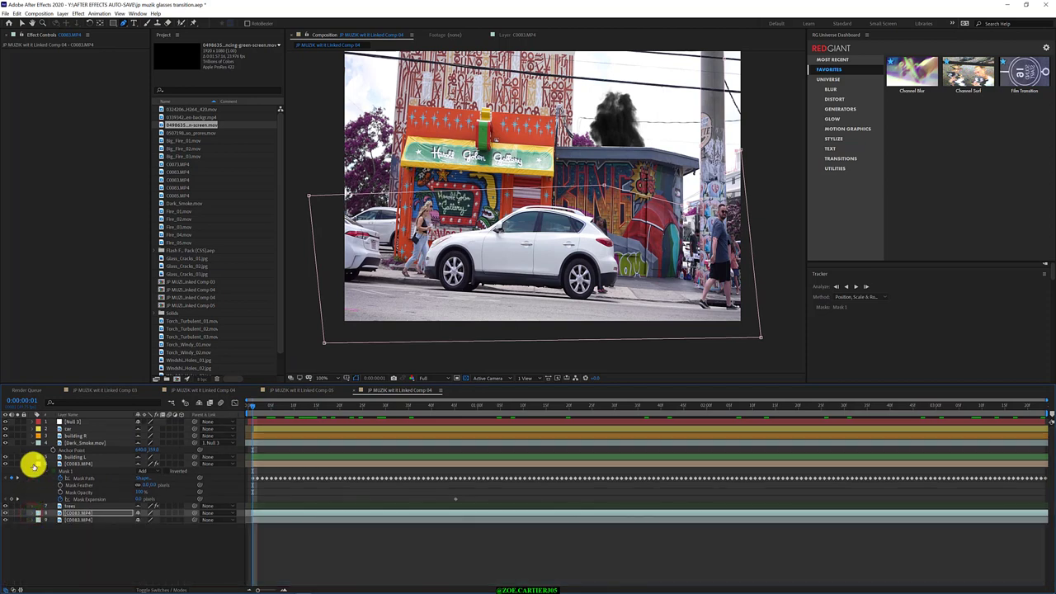
pyautogui.click(33, 466)
# Rename the masked C0083.MP4 copy on layer 8 to 'tower'.
pyautogui.click(57, 504)
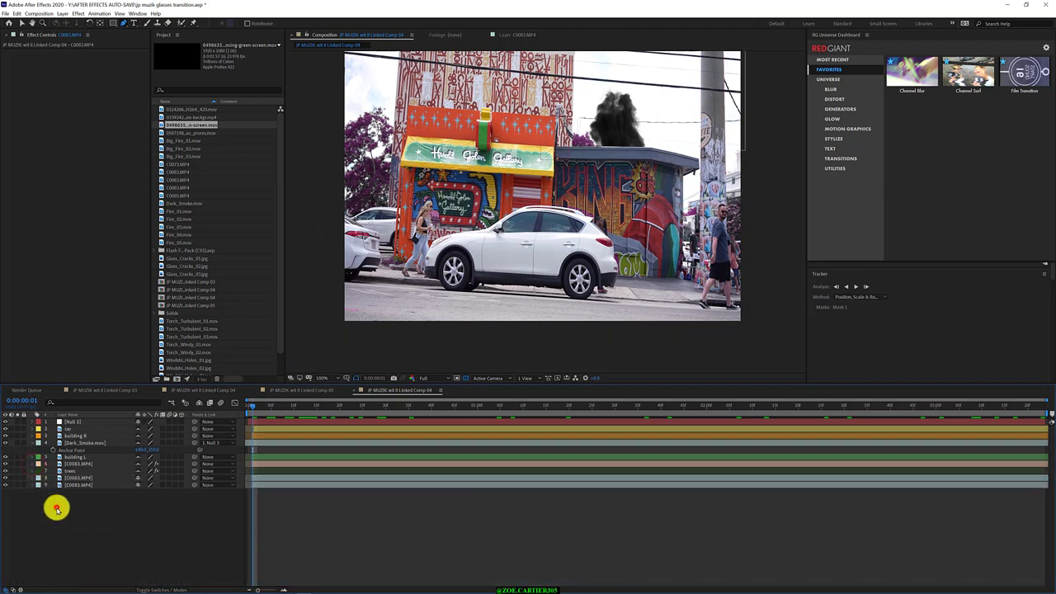
pyautogui.click(85, 478)
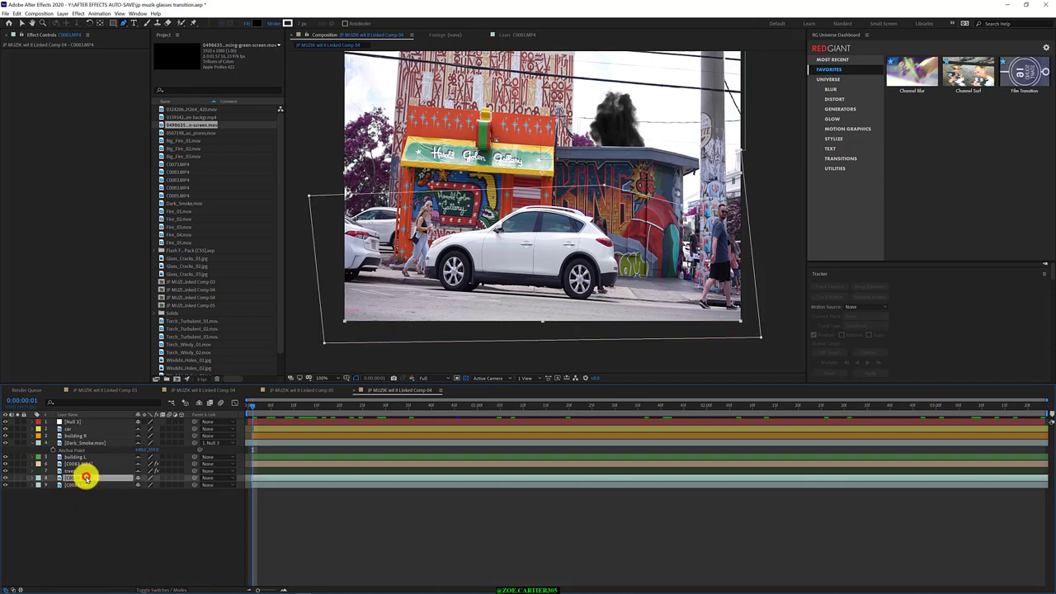
pyautogui.press('Return')
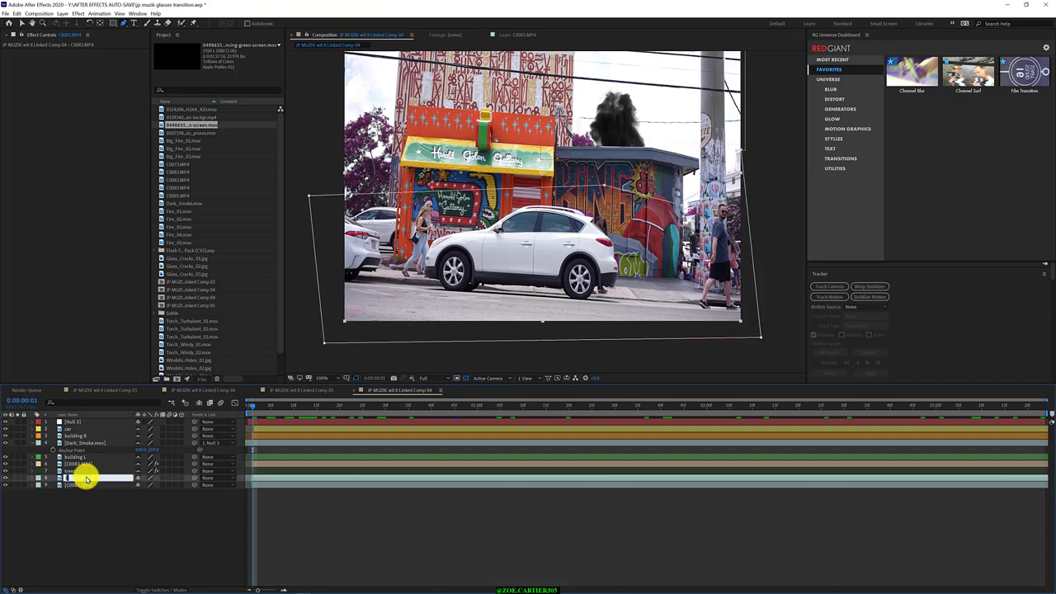
pyautogui.write('tower')
pyautogui.press('Return')
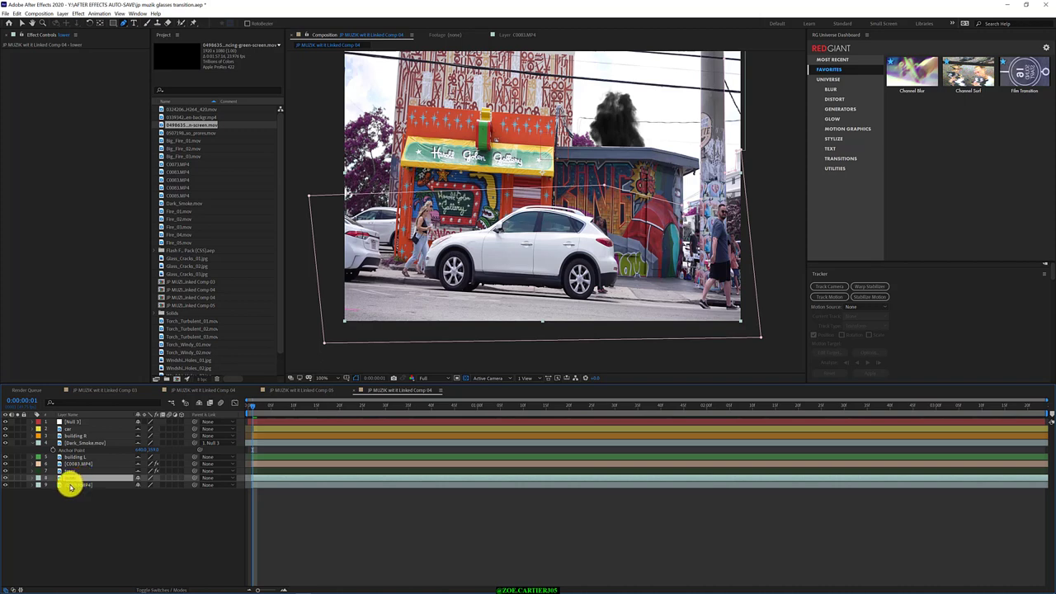
# Select the bottom C0083.MP4 footage layer to show its frame bounds.
pyautogui.click(70, 486)
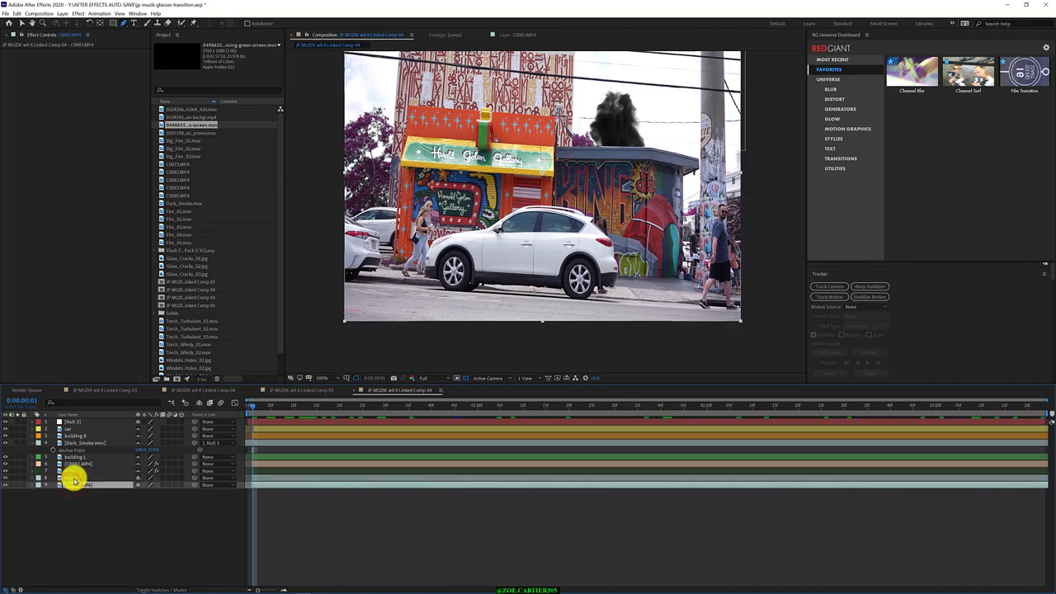
pyautogui.click(74, 479)
pyautogui.click(75, 482)
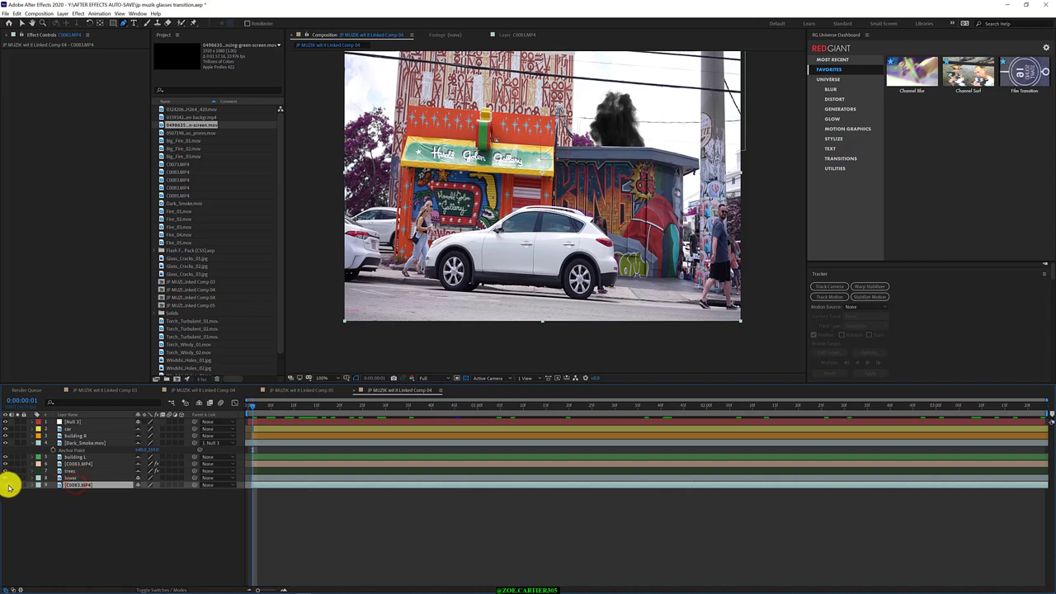
pyautogui.click(4, 487)
pyautogui.click(5, 486)
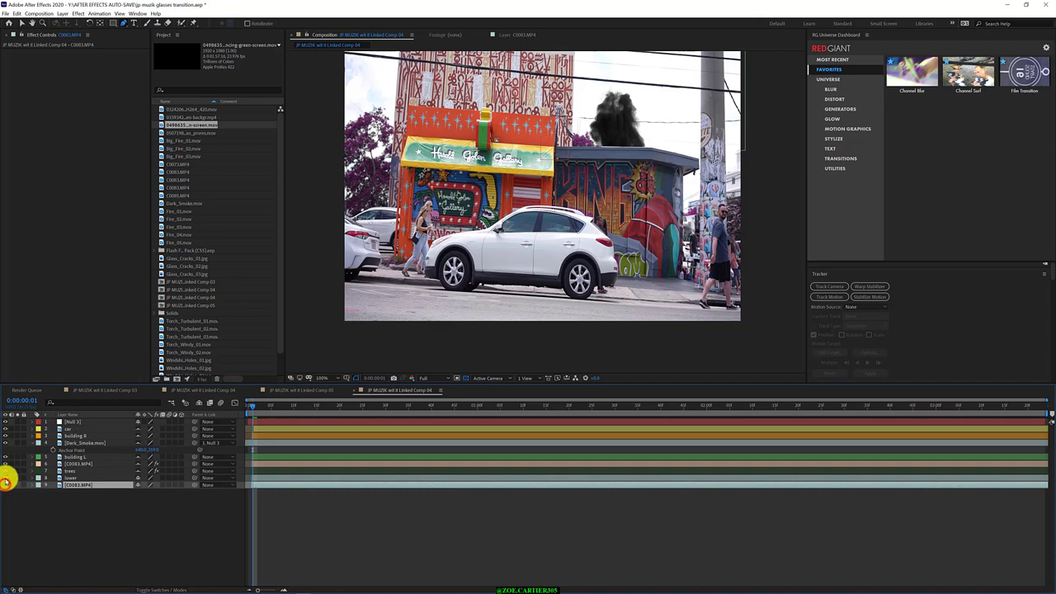
# Toggle the tower layer's visibility to compare, then expand it to show Mask 1.
pyautogui.click(6, 479)
pyautogui.click(6, 479)
pyautogui.click(6, 479)
pyautogui.click(5, 479)
pyautogui.click(5, 479)
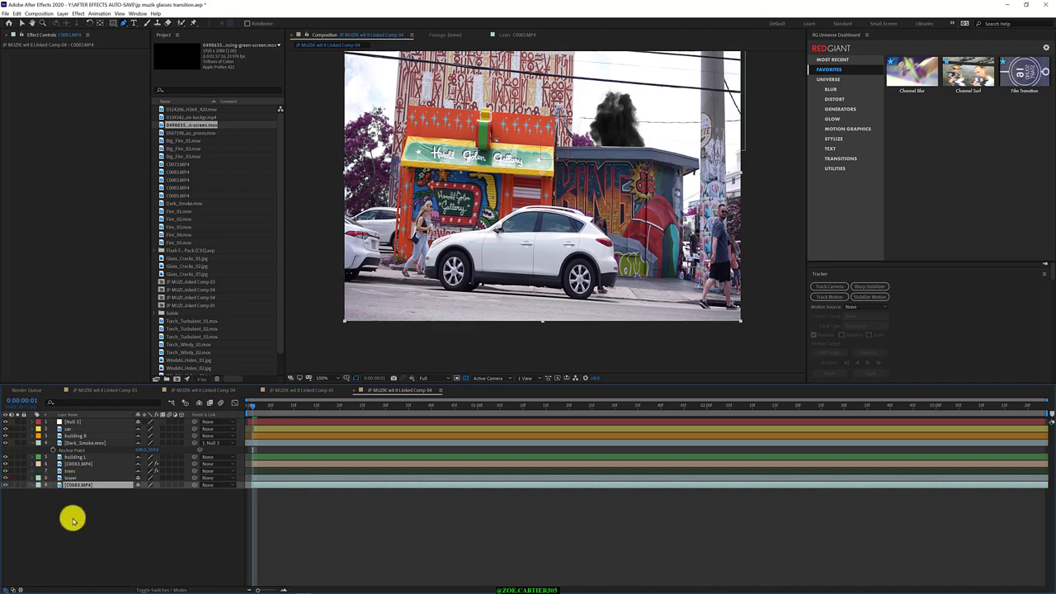
pyautogui.click(32, 479)
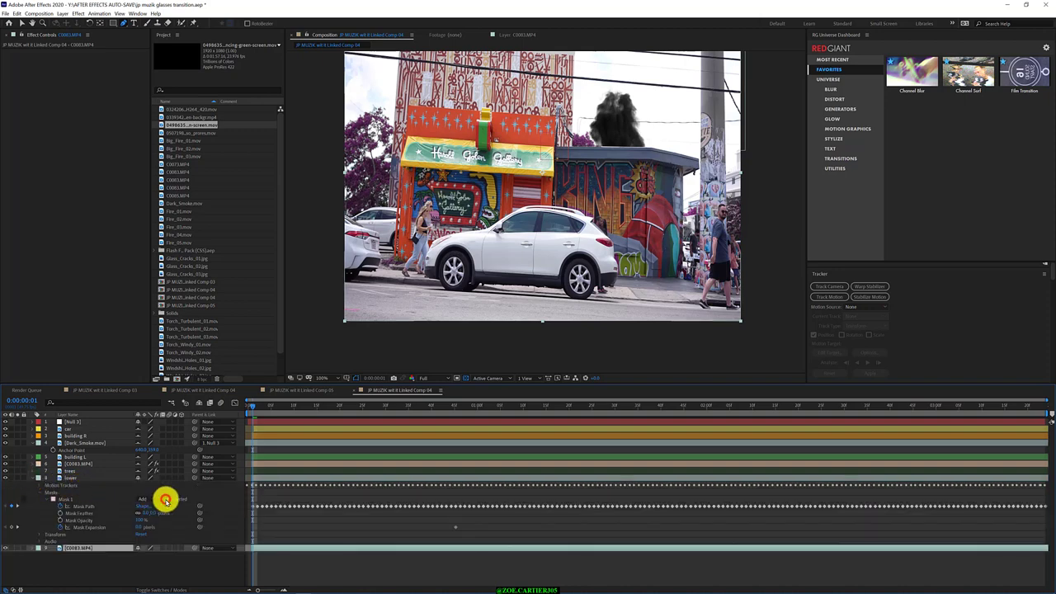
# Advance to about frame 25 and toggle visibility of tower, layer 6 and the bottom footage.
pyautogui.click(165, 499)
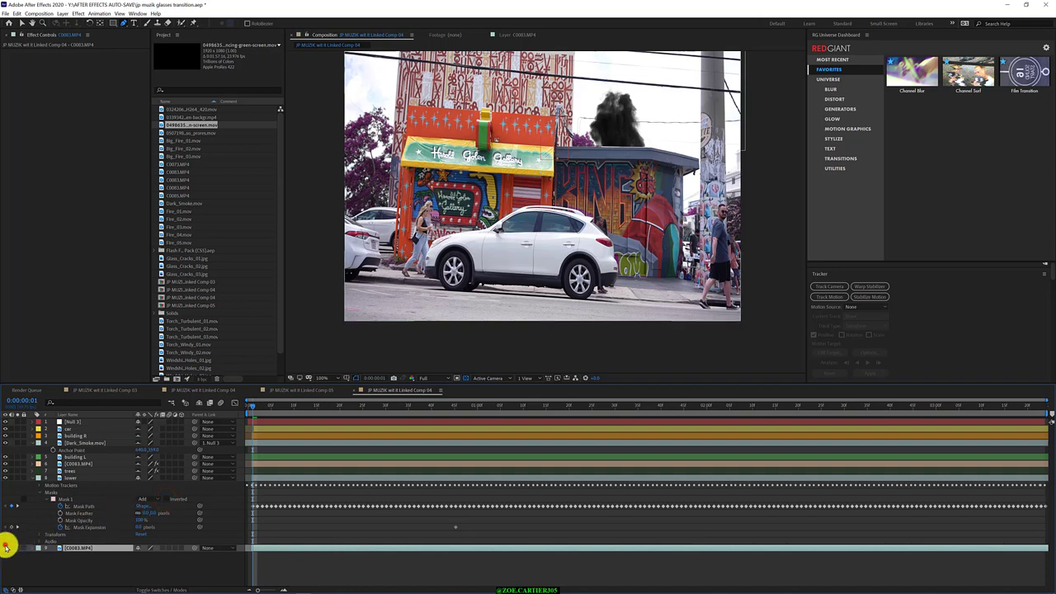
pyautogui.click(10, 548)
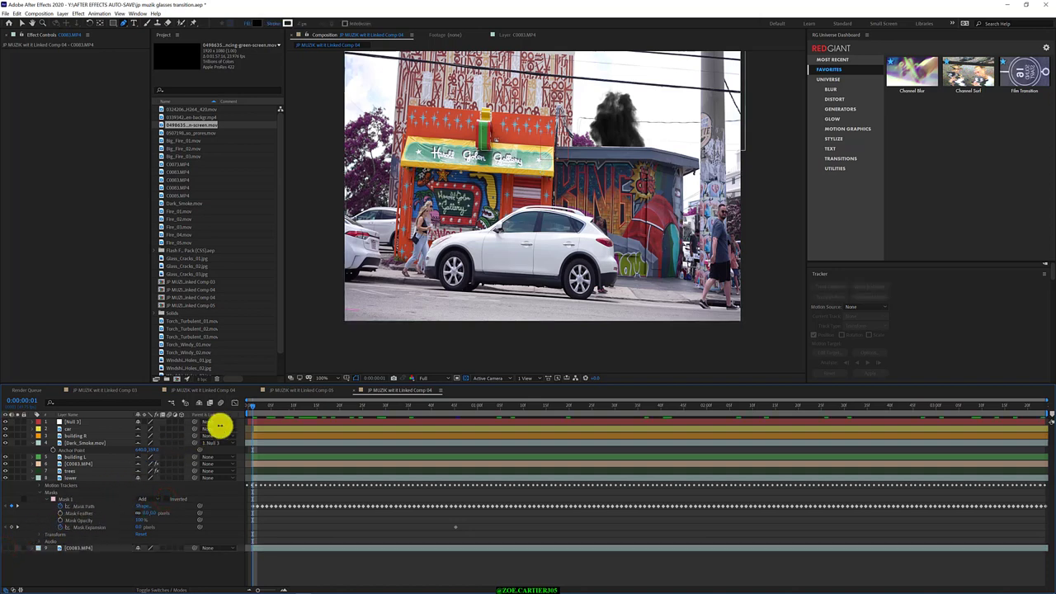
pyautogui.moveTo(256, 404); pyautogui.dragTo(363, 410)
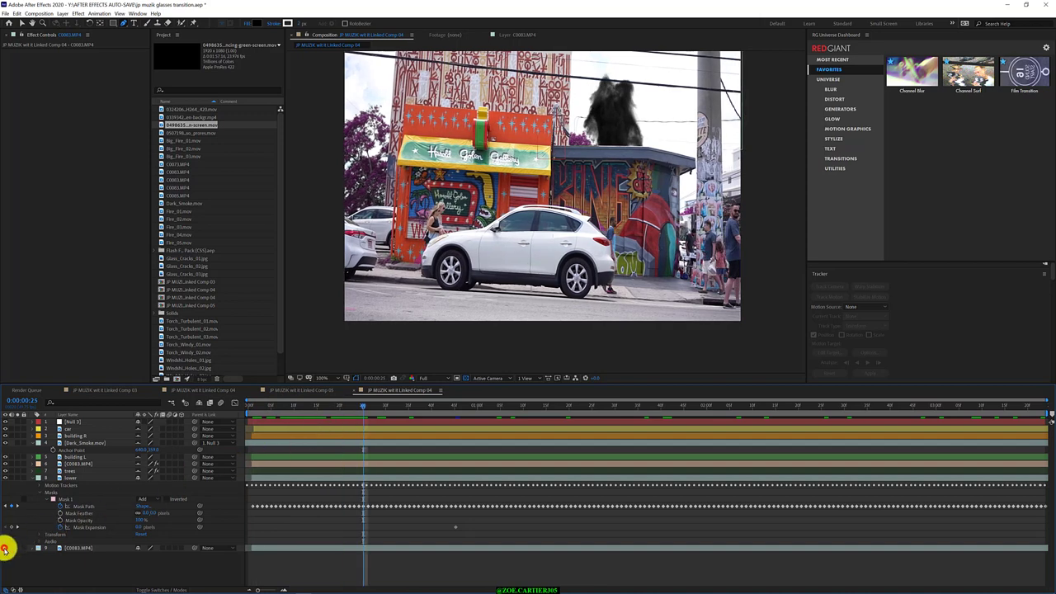
pyautogui.click(4, 477)
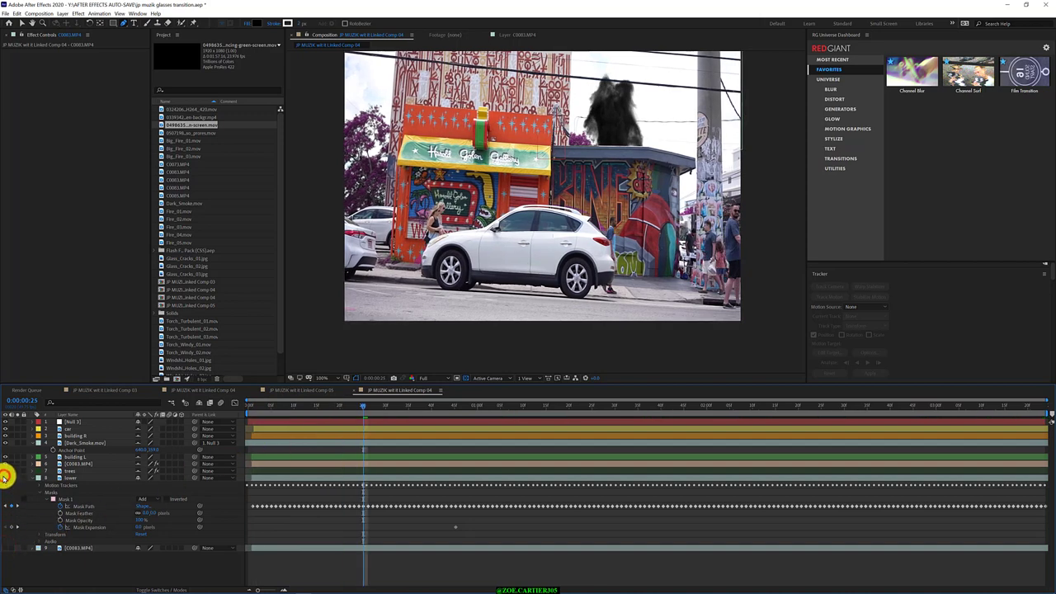
pyautogui.click(6, 463)
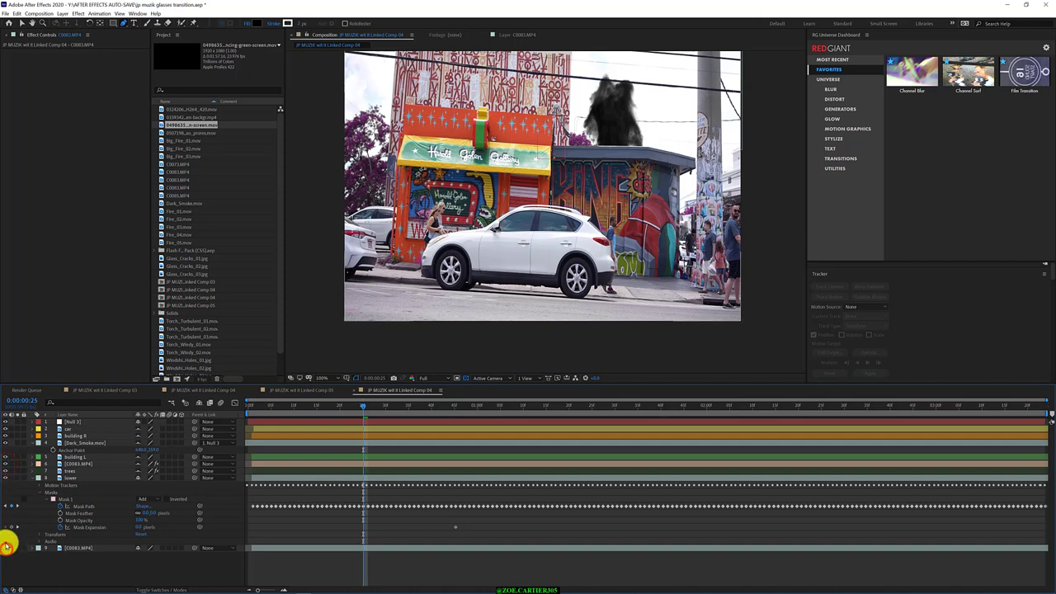
pyautogui.click(5, 547)
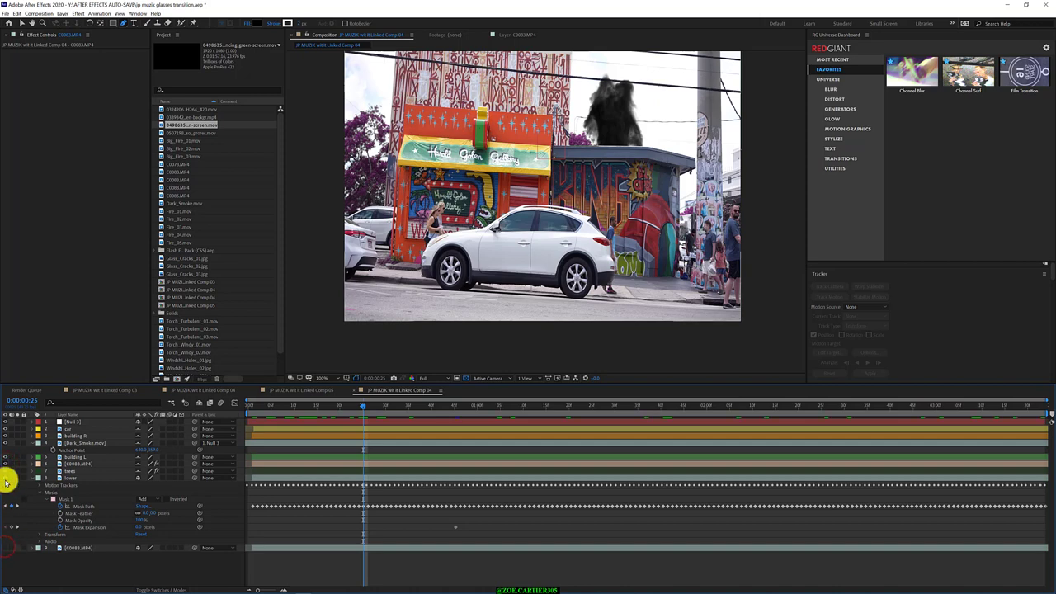
# Flick the background footage on and off to compare the cut-outs against a transparent sky.
pyautogui.click(7, 470)
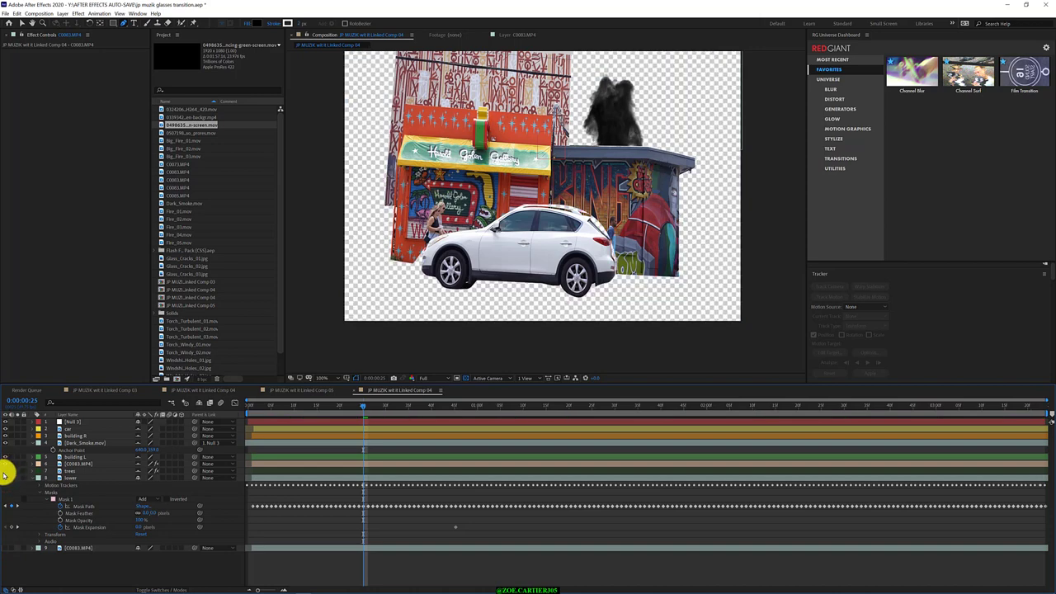
pyautogui.click(4, 474)
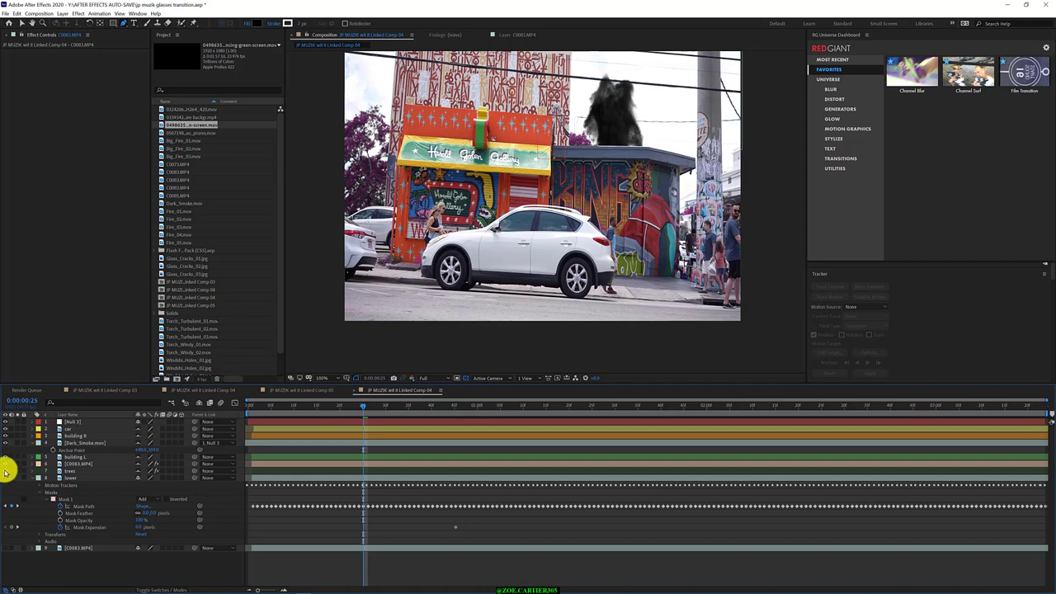
pyautogui.click(6, 471)
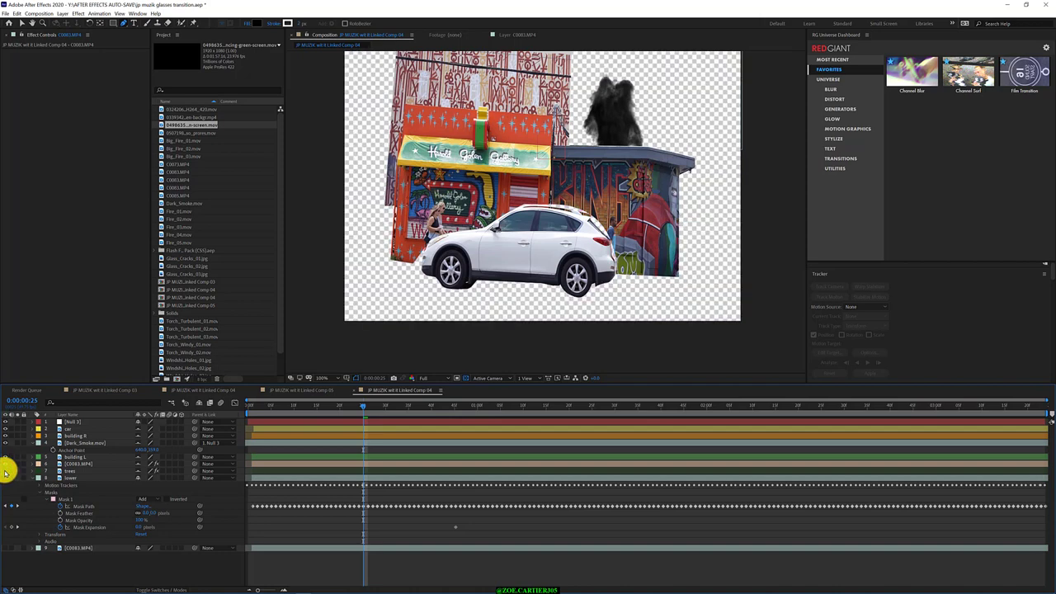
pyautogui.click(5, 471)
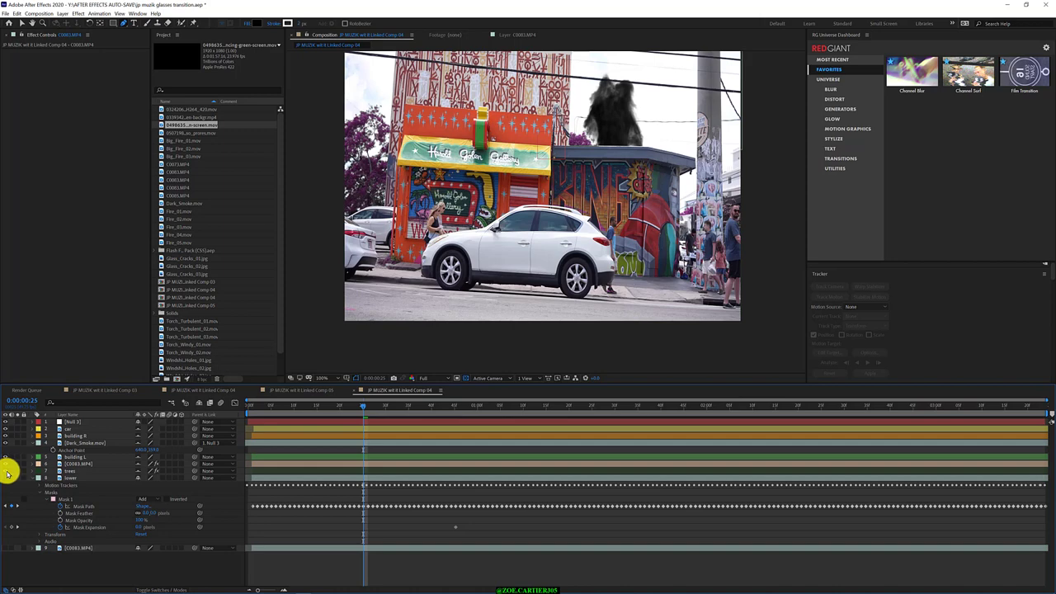
pyautogui.click(6, 471)
pyautogui.click(7, 475)
pyautogui.click(6, 478)
pyautogui.click(6, 476)
pyautogui.click(6, 472)
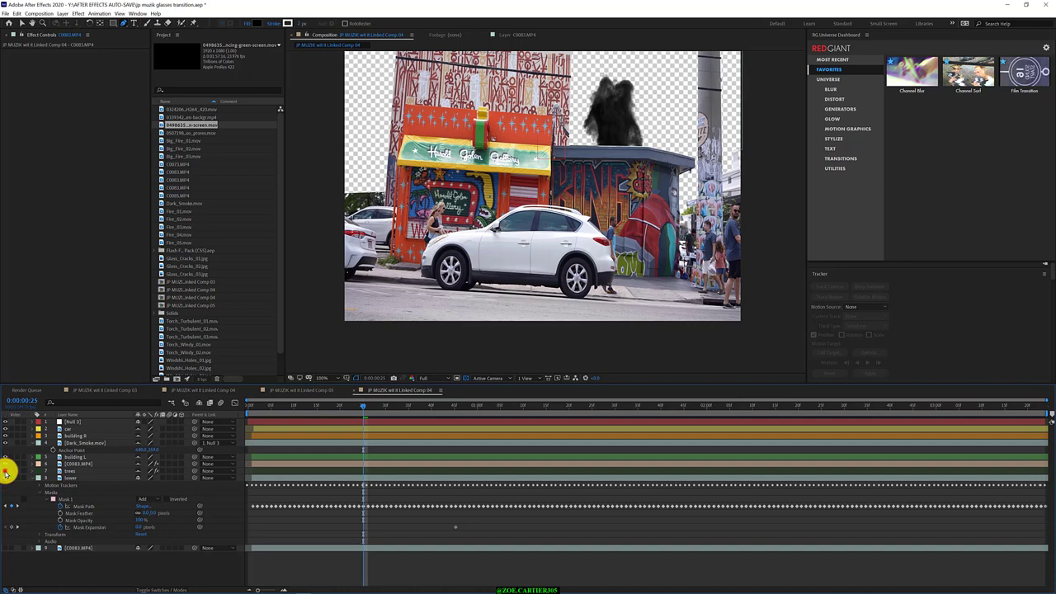
pyautogui.click(6, 473)
pyautogui.click(5, 473)
pyautogui.click(5, 473)
pyautogui.click(6, 474)
pyautogui.click(6, 473)
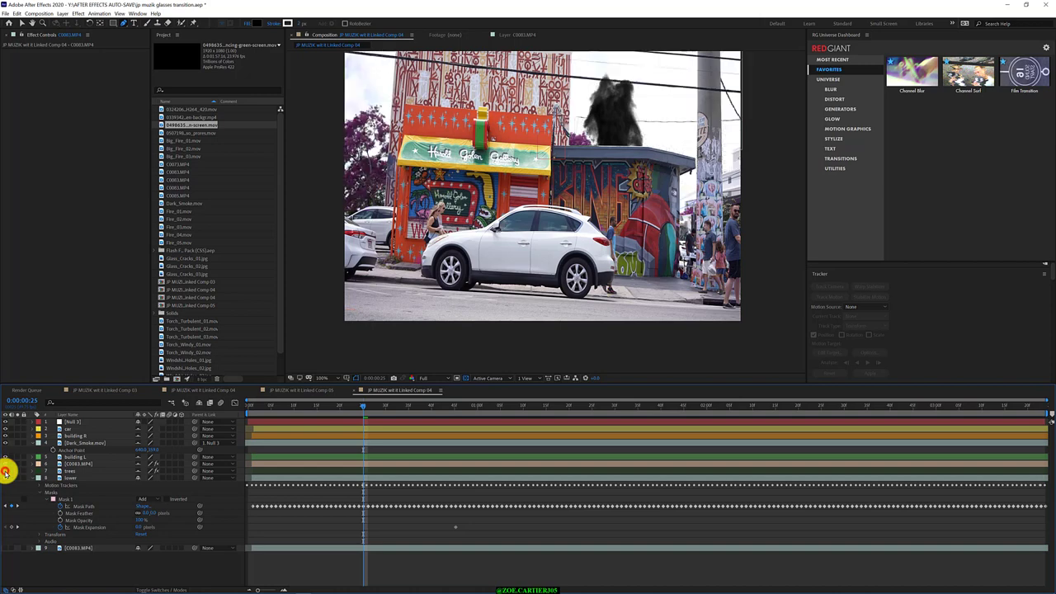
pyautogui.click(6, 474)
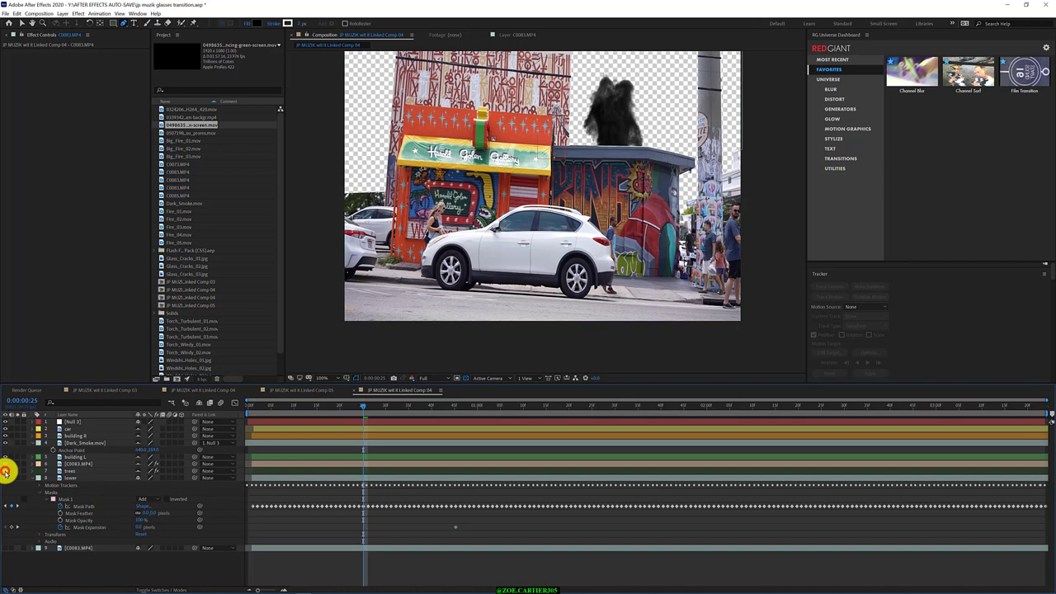
pyautogui.click(5, 473)
pyautogui.click(6, 473)
pyautogui.click(5, 473)
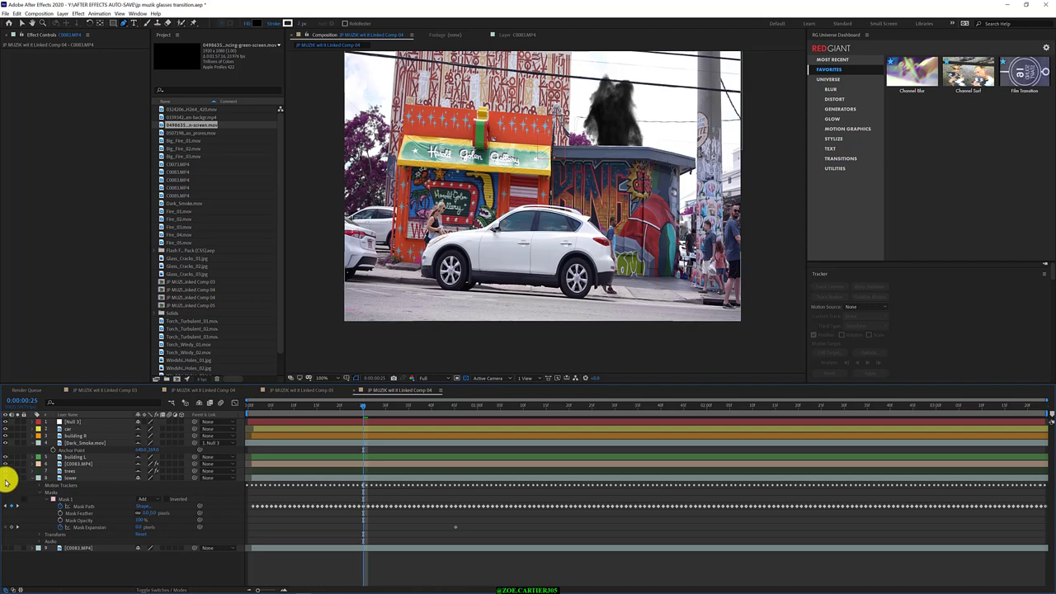
pyautogui.click(5, 478)
pyautogui.click(84, 548)
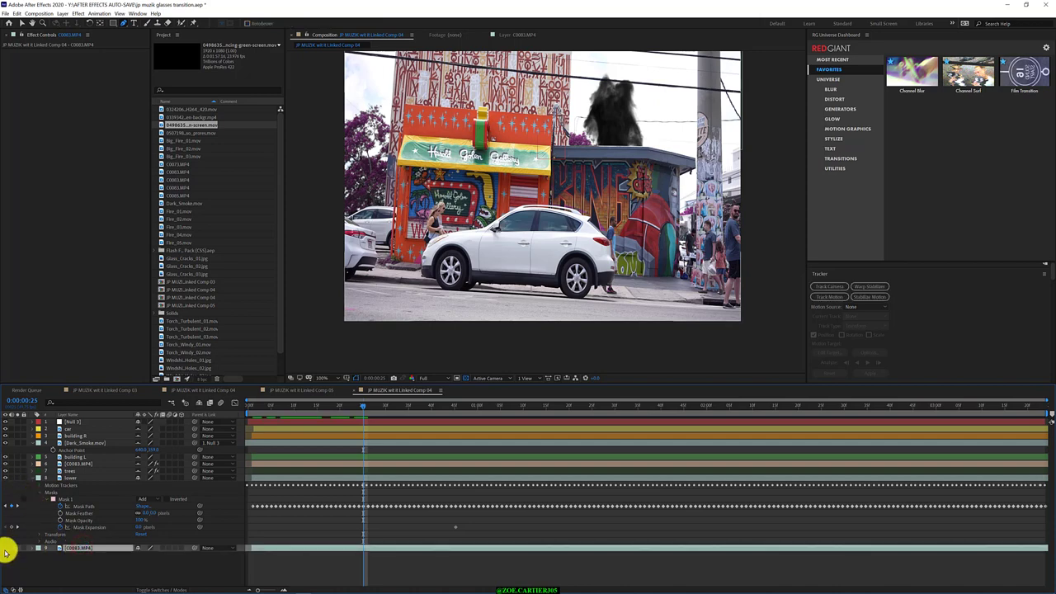
pyautogui.click(5, 549)
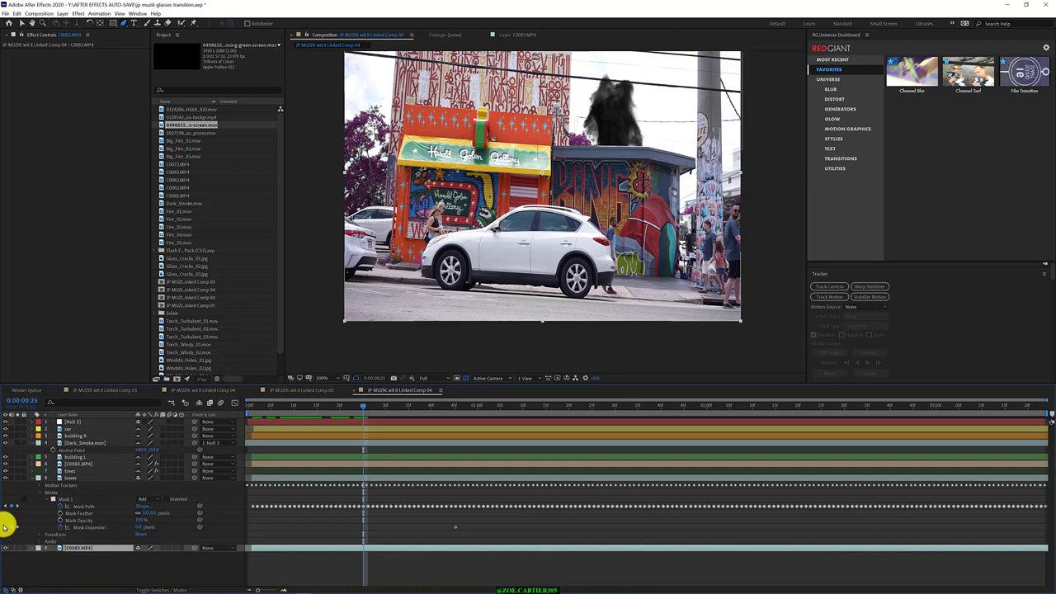
pyautogui.click(5, 477)
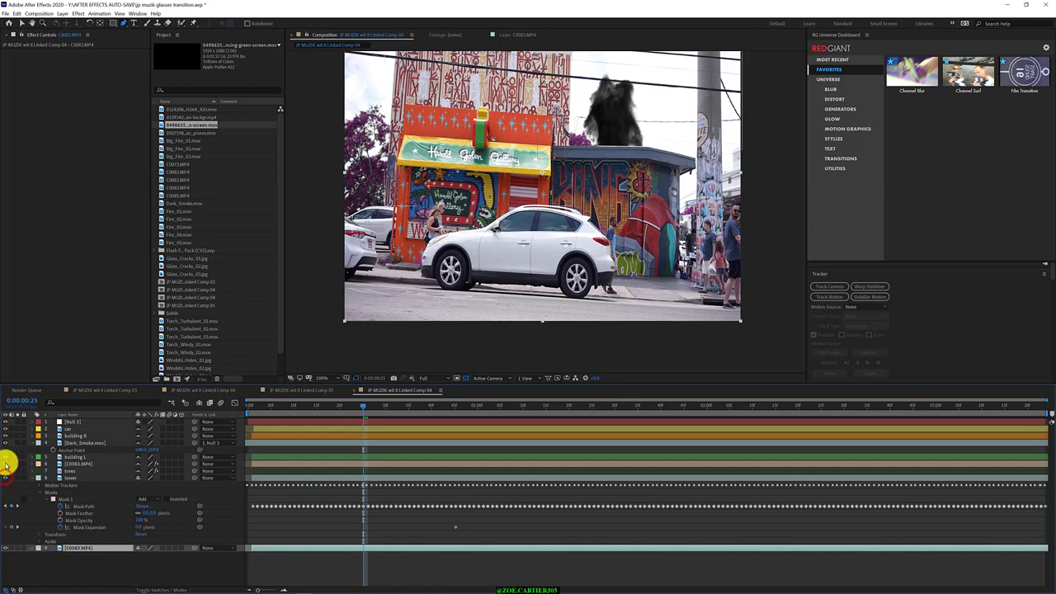
pyautogui.click(5, 470)
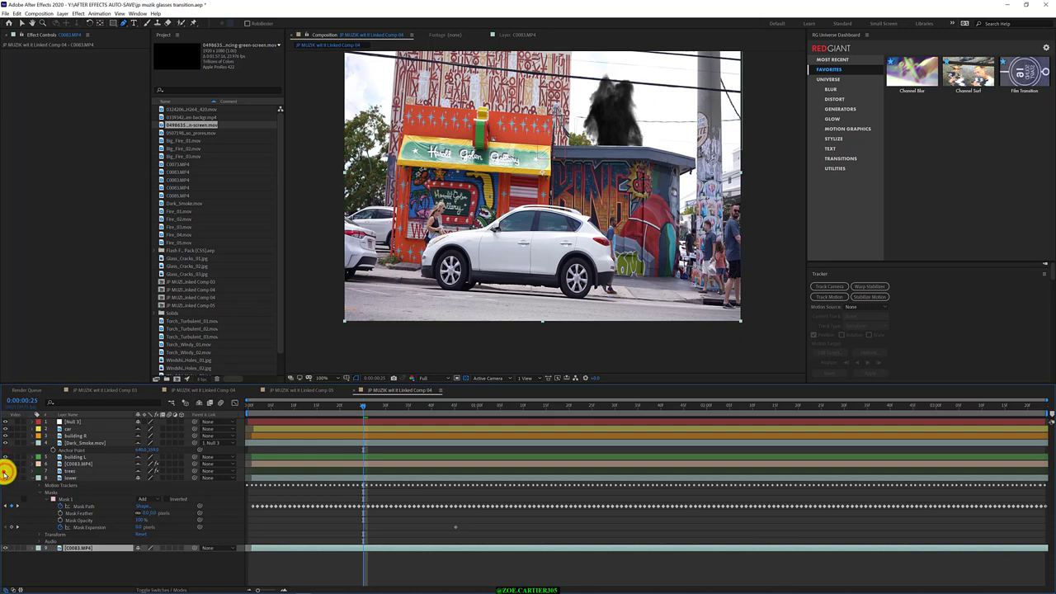
pyautogui.click(5, 474)
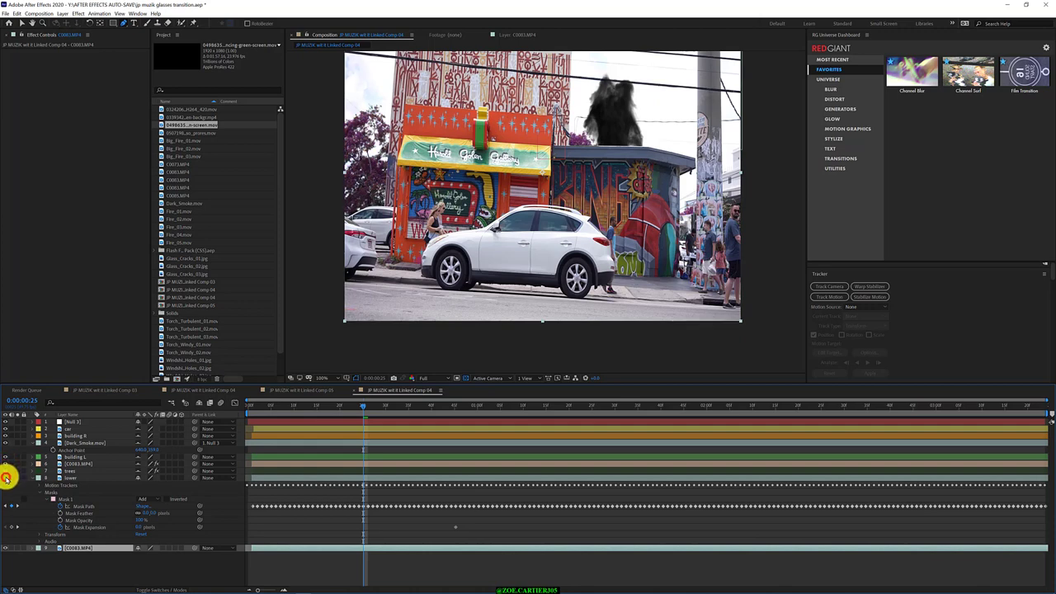
pyautogui.click(6, 548)
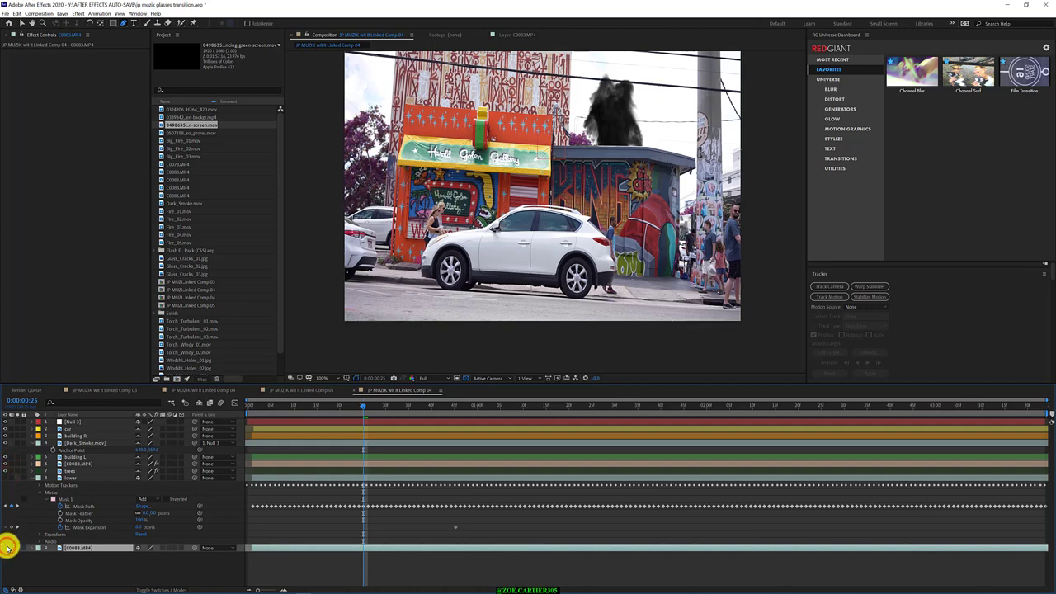
pyautogui.click(7, 545)
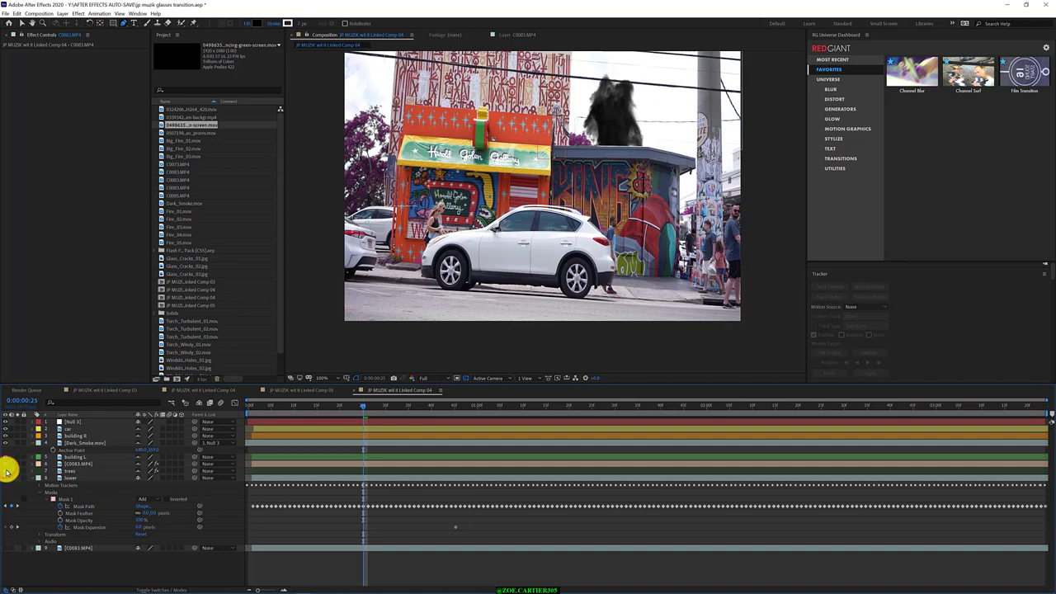
pyautogui.click(7, 468)
pyautogui.click(6, 464)
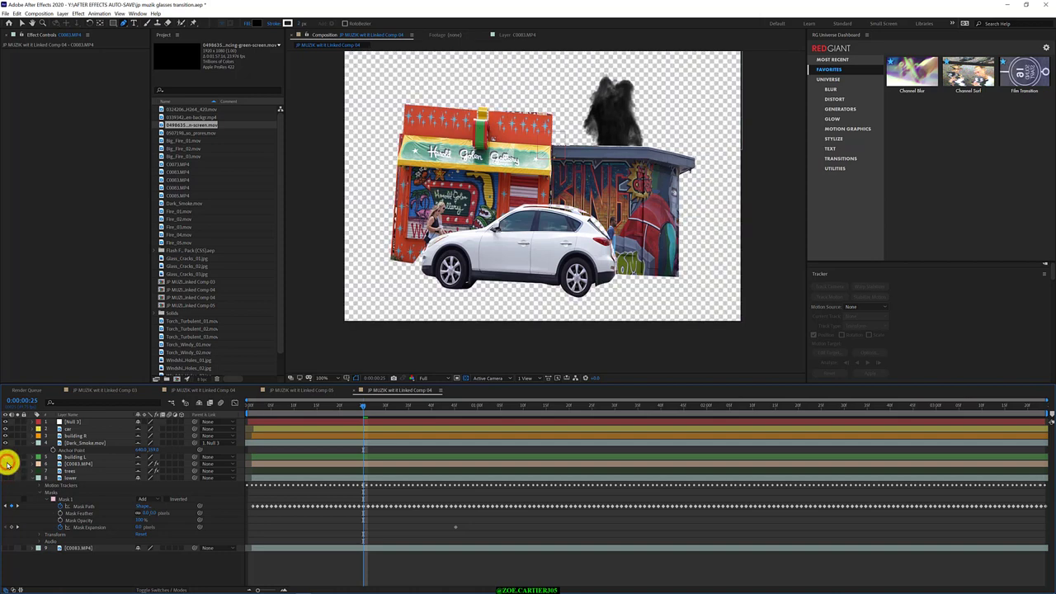
pyautogui.click(6, 463)
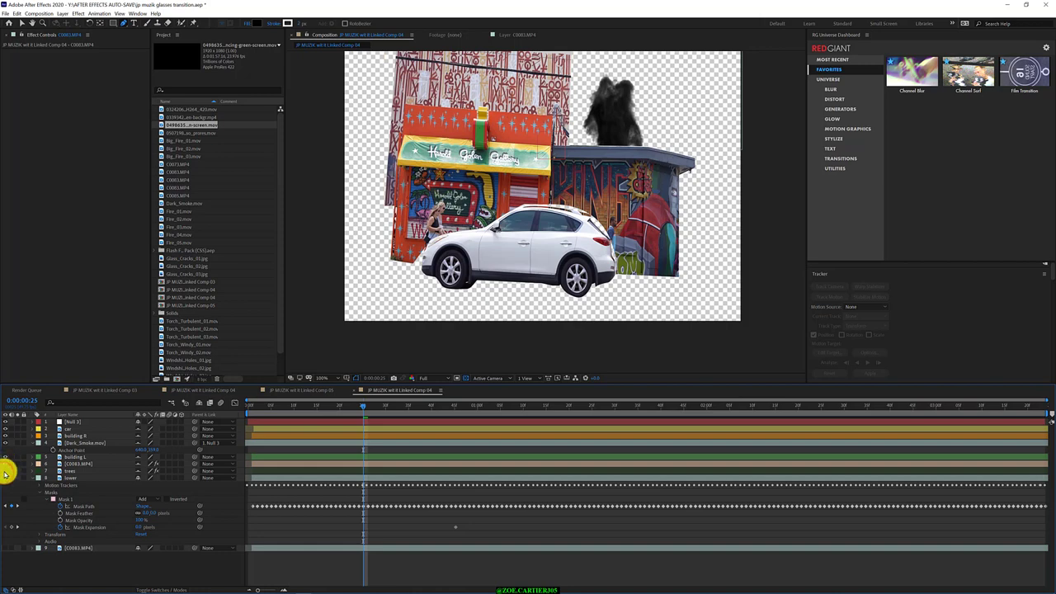
pyautogui.click(6, 470)
pyautogui.click(6, 470)
pyautogui.click(6, 470)
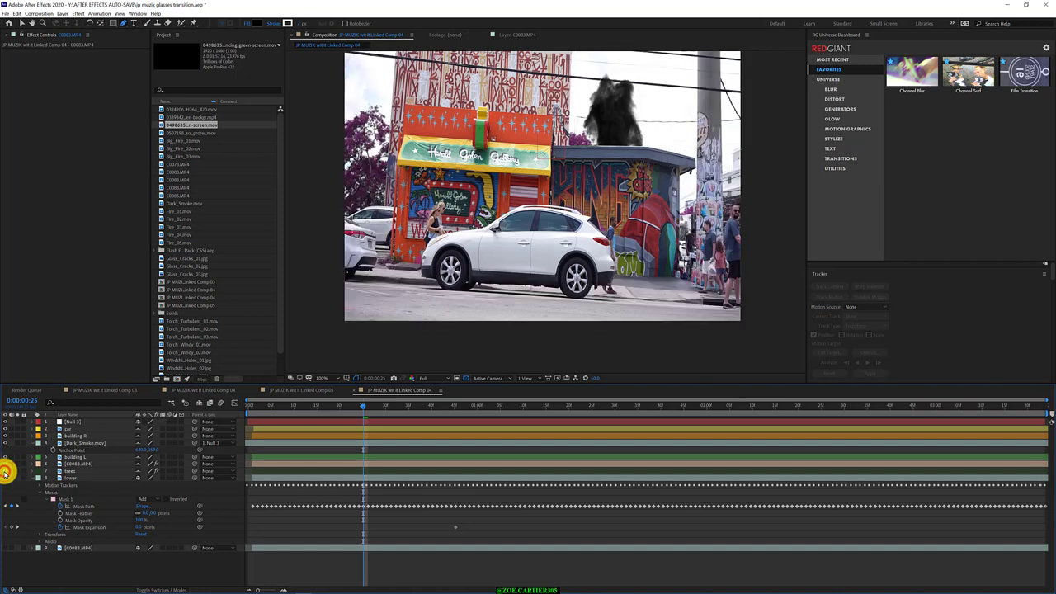
pyautogui.click(5, 473)
pyautogui.click(5, 478)
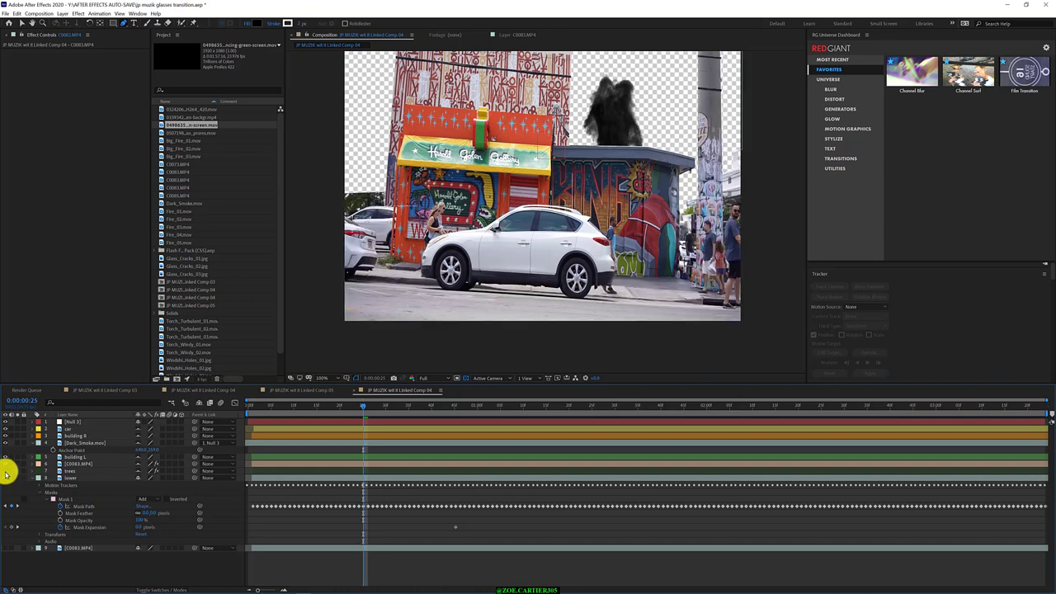
pyautogui.click(6, 472)
pyautogui.click(6, 471)
pyautogui.click(6, 472)
pyautogui.click(6, 471)
pyautogui.click(6, 471)
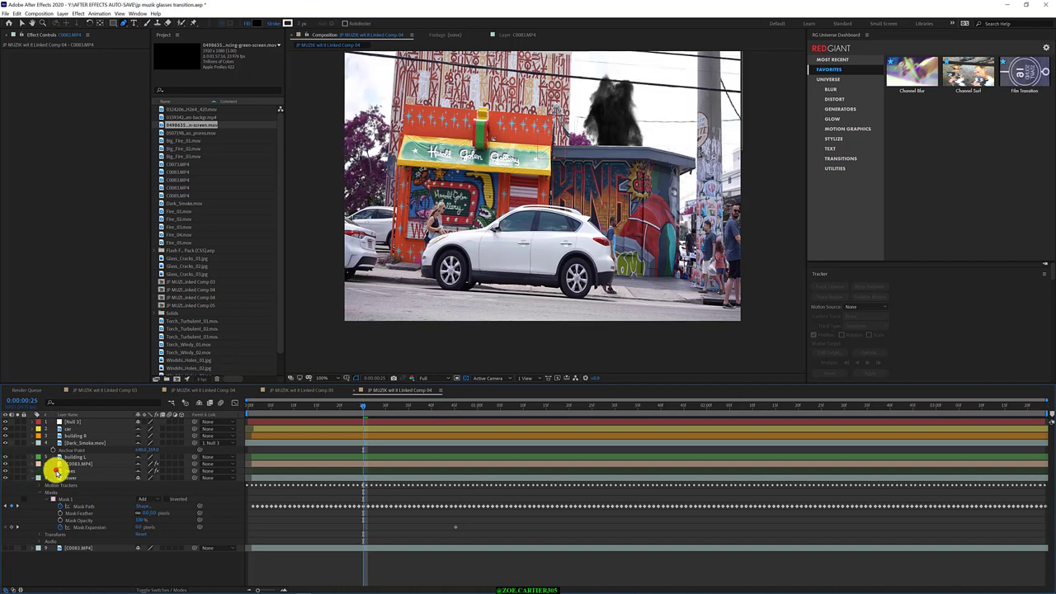
# Duplicate the trees layer's Change to Color, sampling the white sky and widening hue tolerance to ~55%.
pyautogui.click(54, 470)
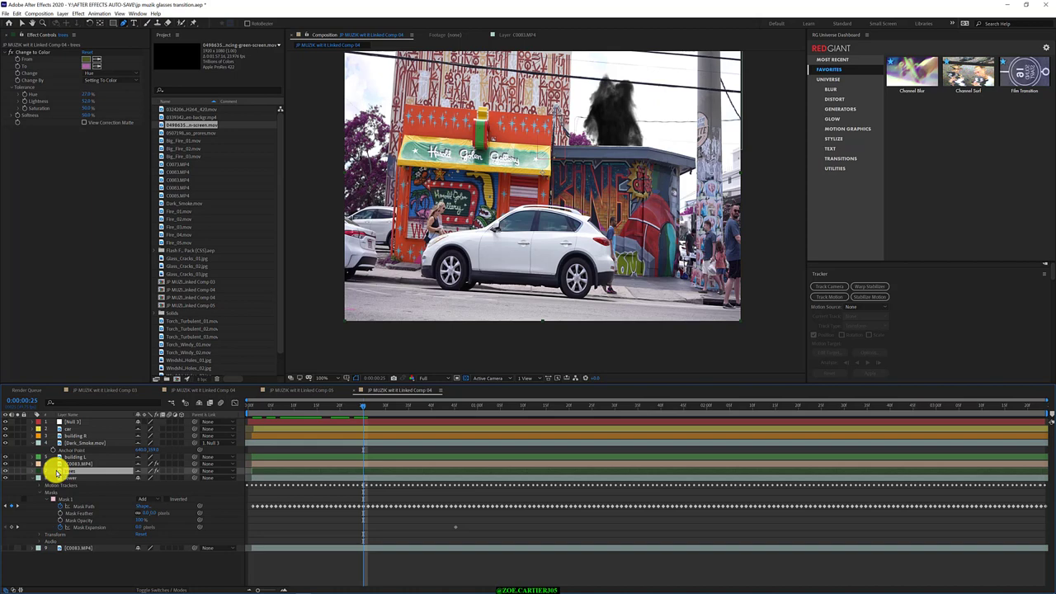
pyautogui.rightClick(37, 54)
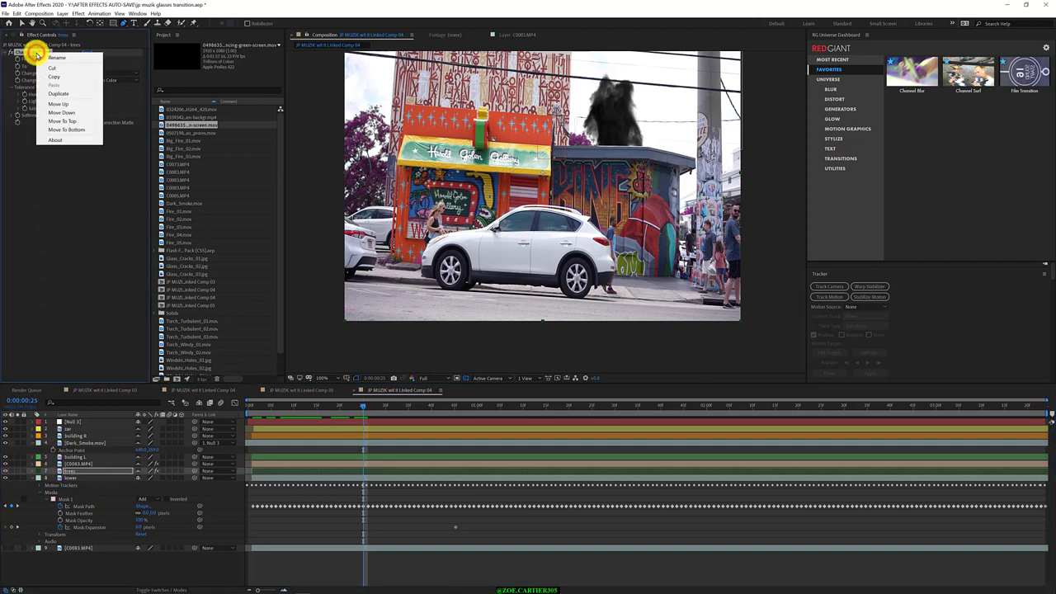
pyautogui.click(78, 94)
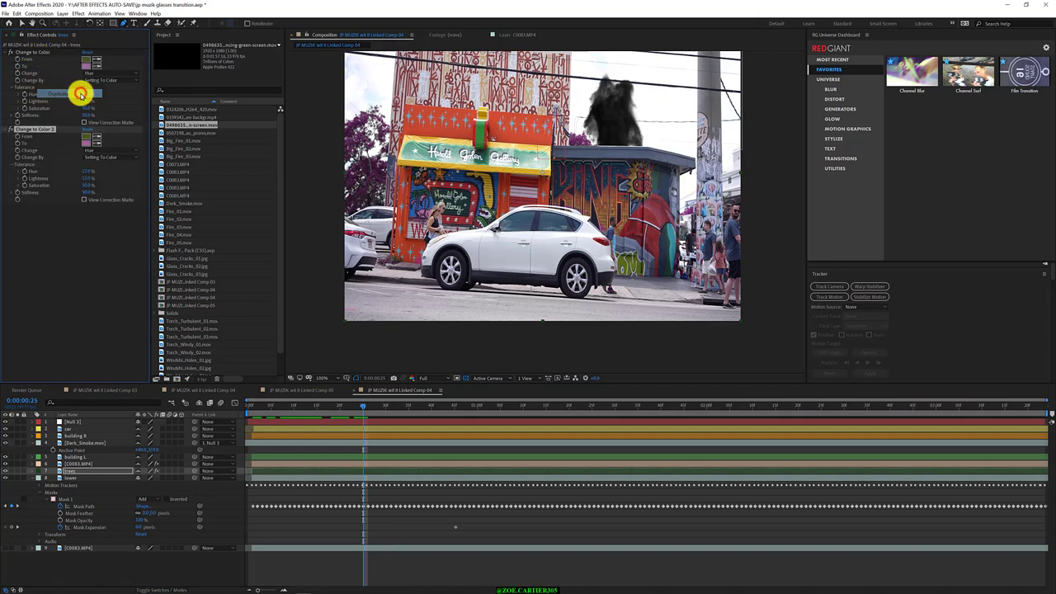
pyautogui.click(98, 134)
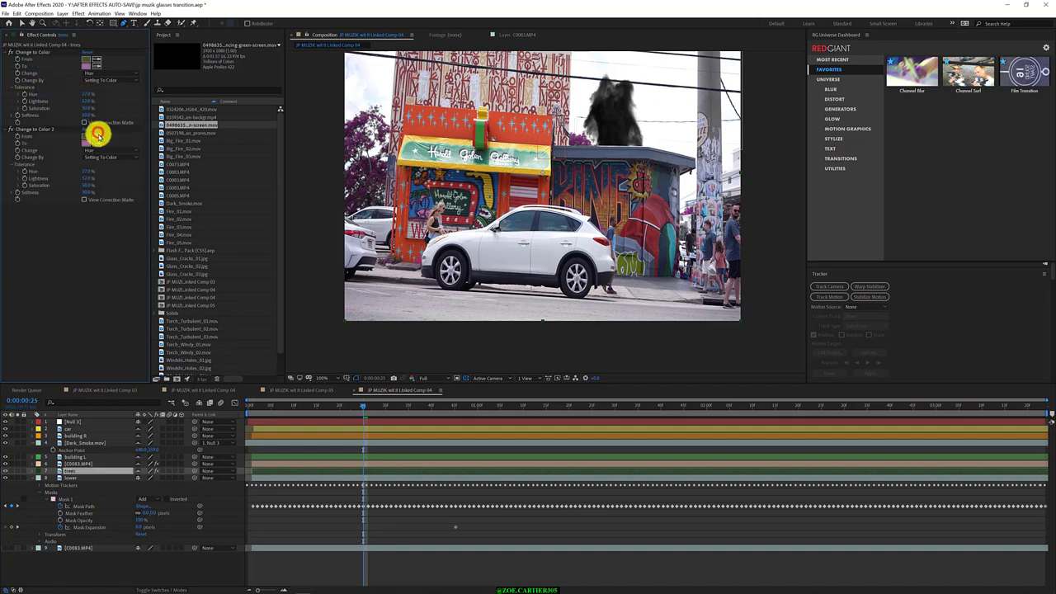
pyautogui.click(373, 71)
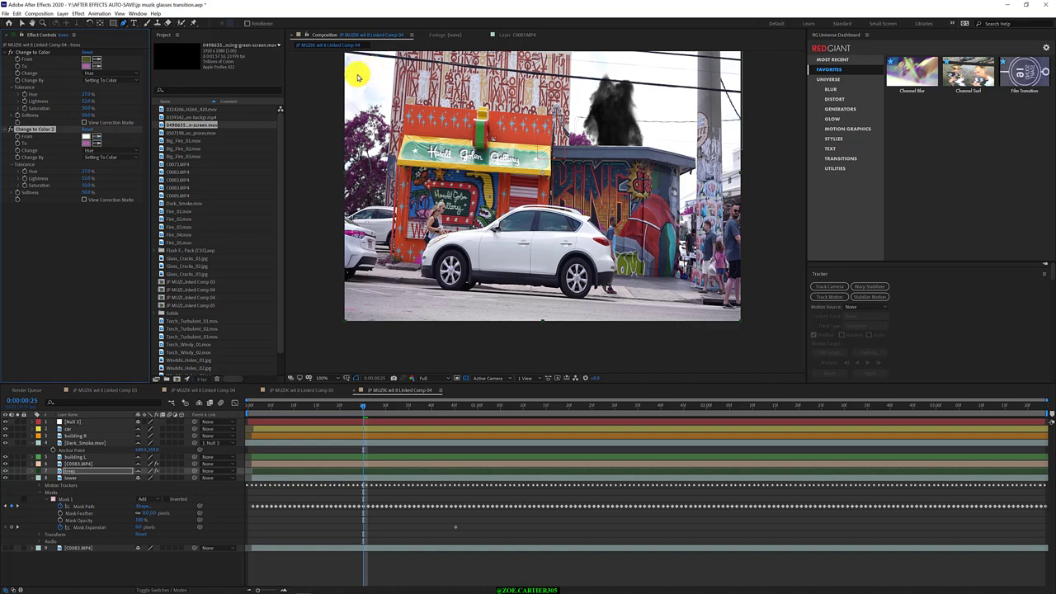
pyautogui.moveTo(87, 171)
pyautogui.mouseDown()
pyautogui.moveTo(110, 169)
pyautogui.moveTo(95, 169)
pyautogui.mouseUp()
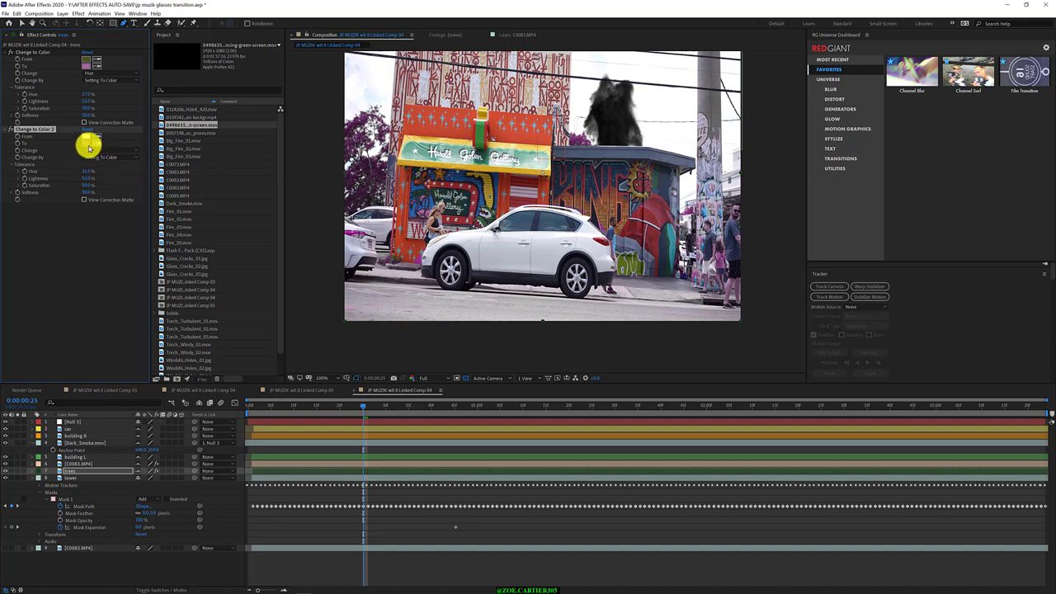
# Try a dark yellow-green To colour, discard it, and delete Change to Color 2.
pyautogui.click(87, 143)
pyautogui.moveTo(100, 107)
pyautogui.mouseDown()
pyautogui.moveTo(113, 98)
pyautogui.moveTo(75, 39)
pyautogui.mouseUp()
pyautogui.click(124, 104)
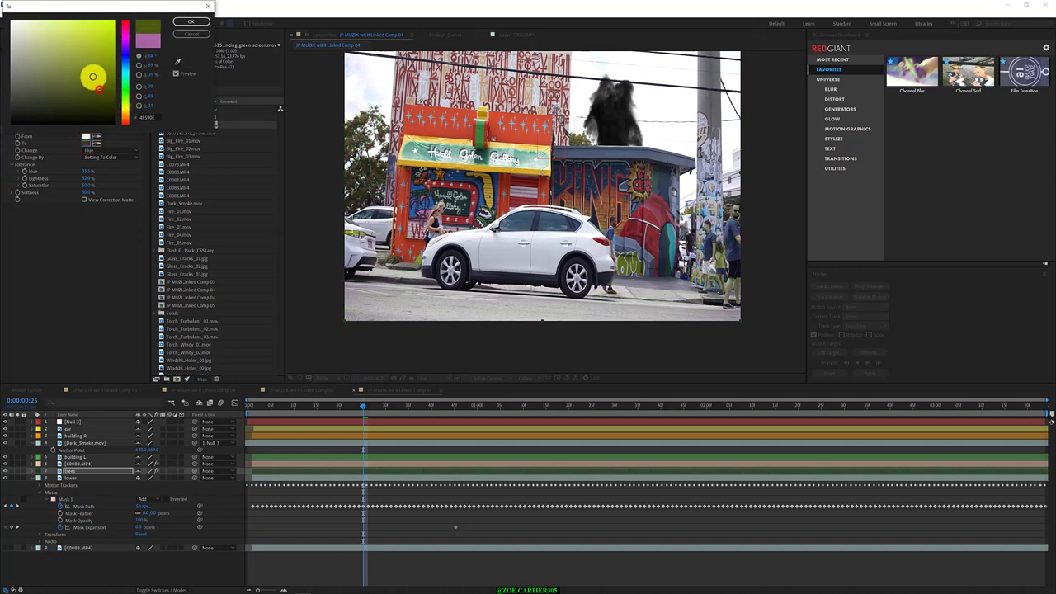
pyautogui.click(183, 34)
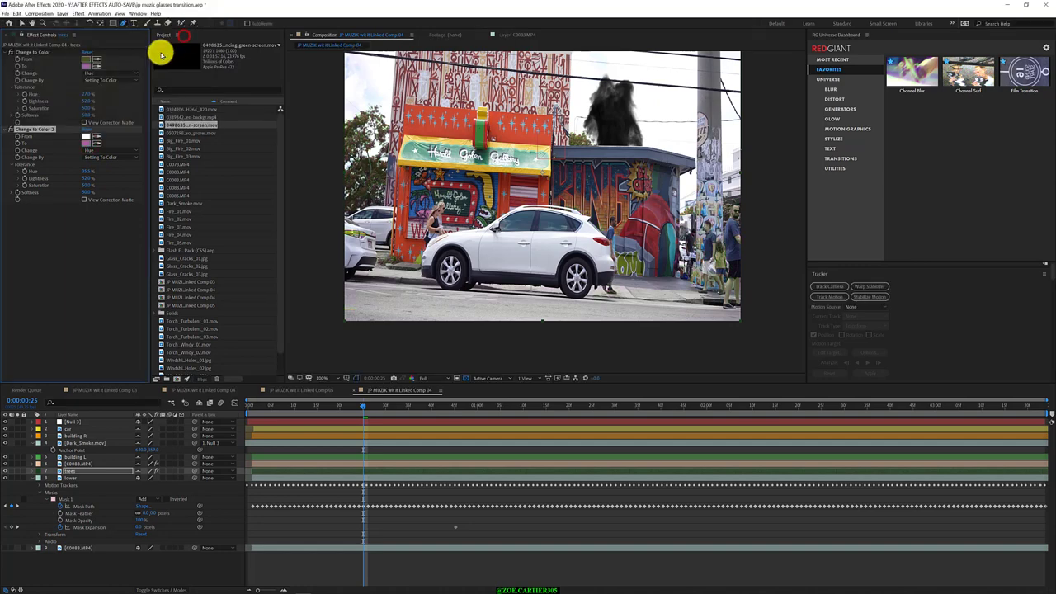
pyautogui.click(49, 131)
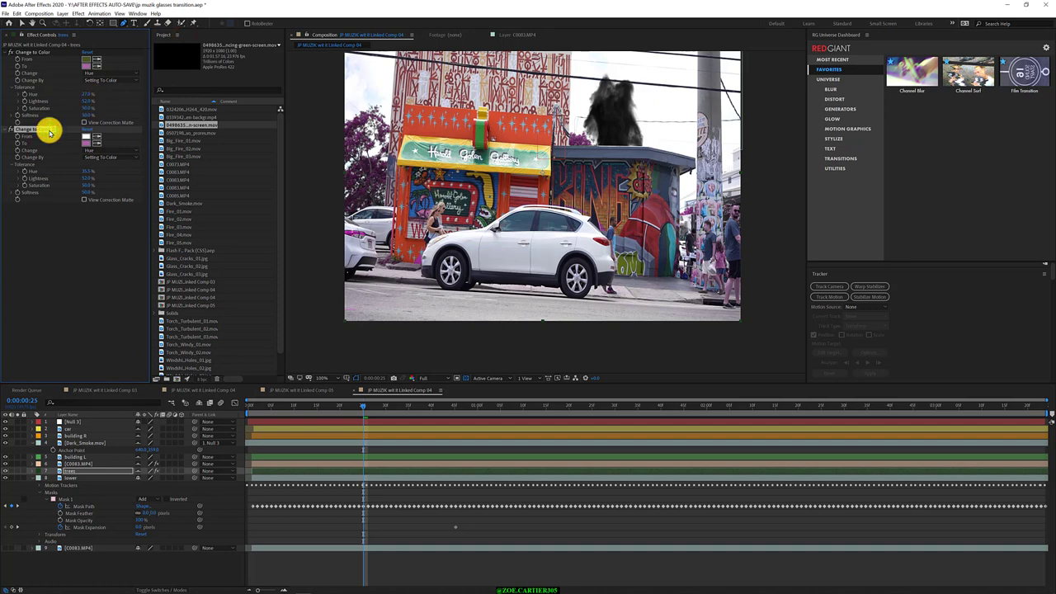
pyautogui.press('Delete')
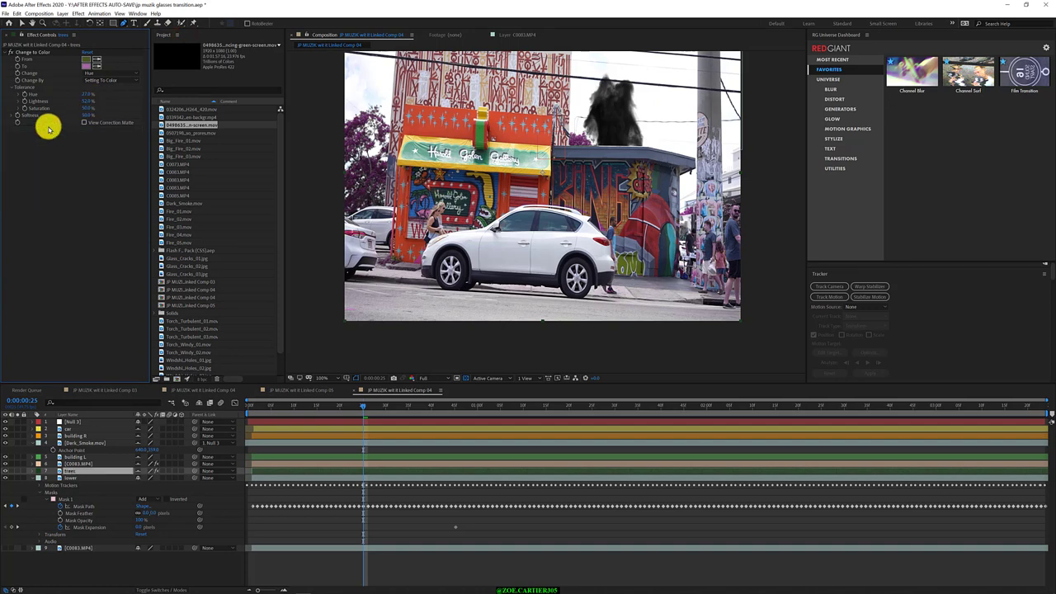
pyautogui.click(23, 25)
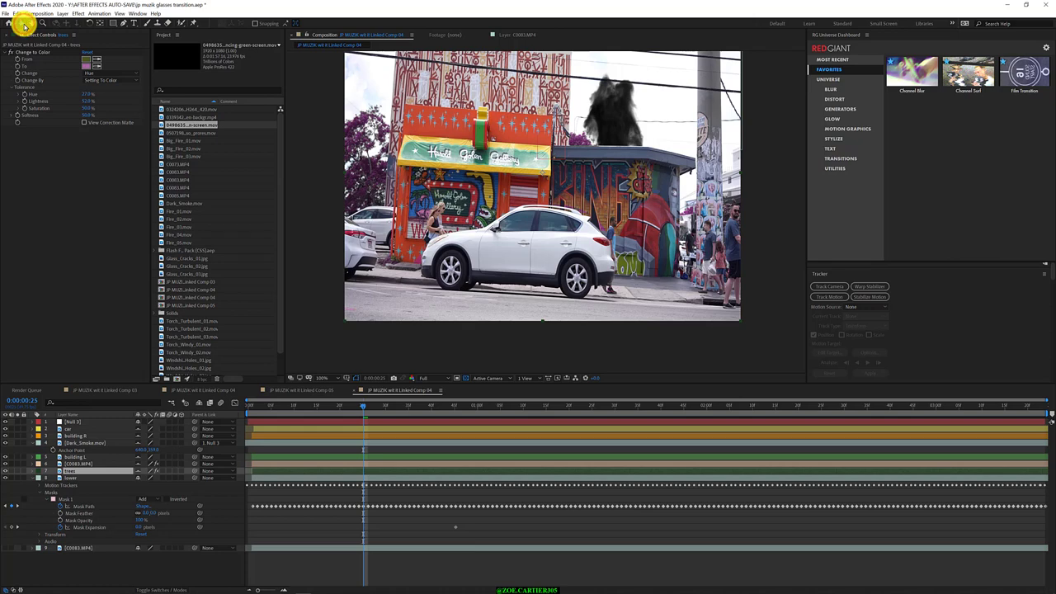
# Hide the trees layer, flick the C0083.MP4 background off and on, and select it.
pyautogui.click(54, 473)
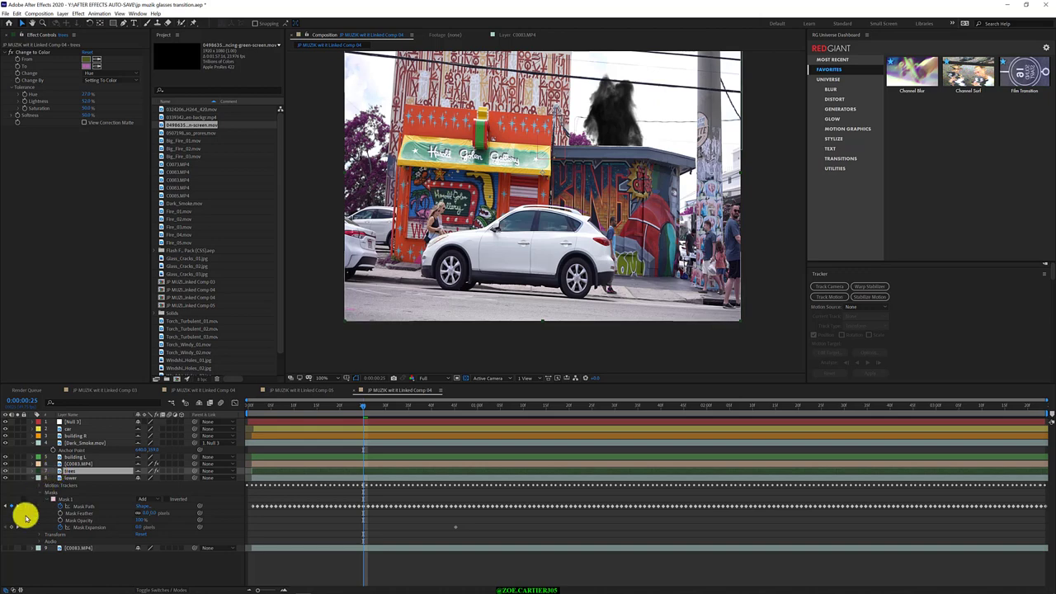
pyautogui.click(4, 550)
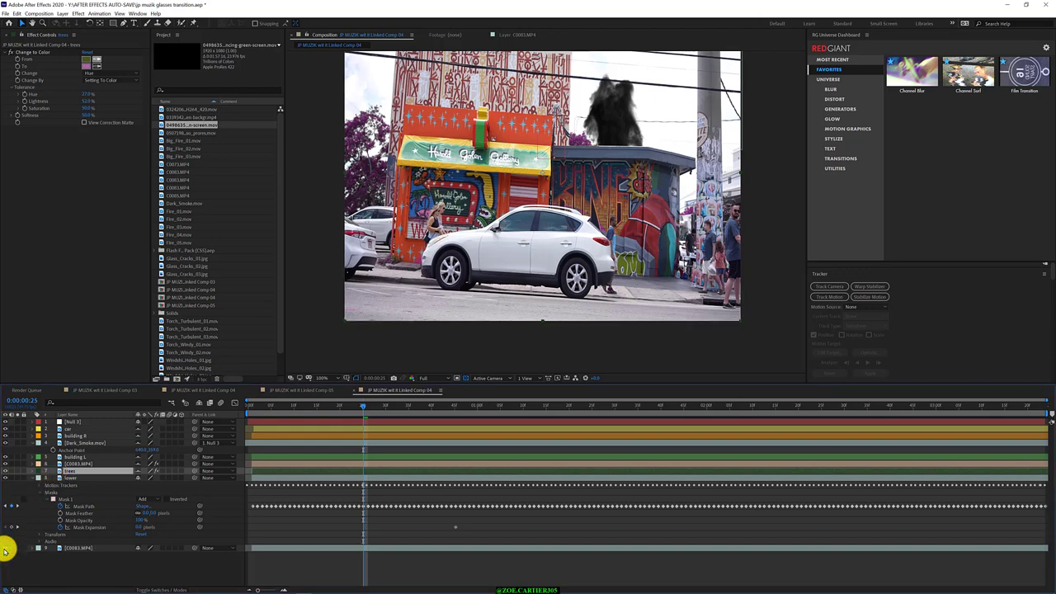
pyautogui.click(5, 471)
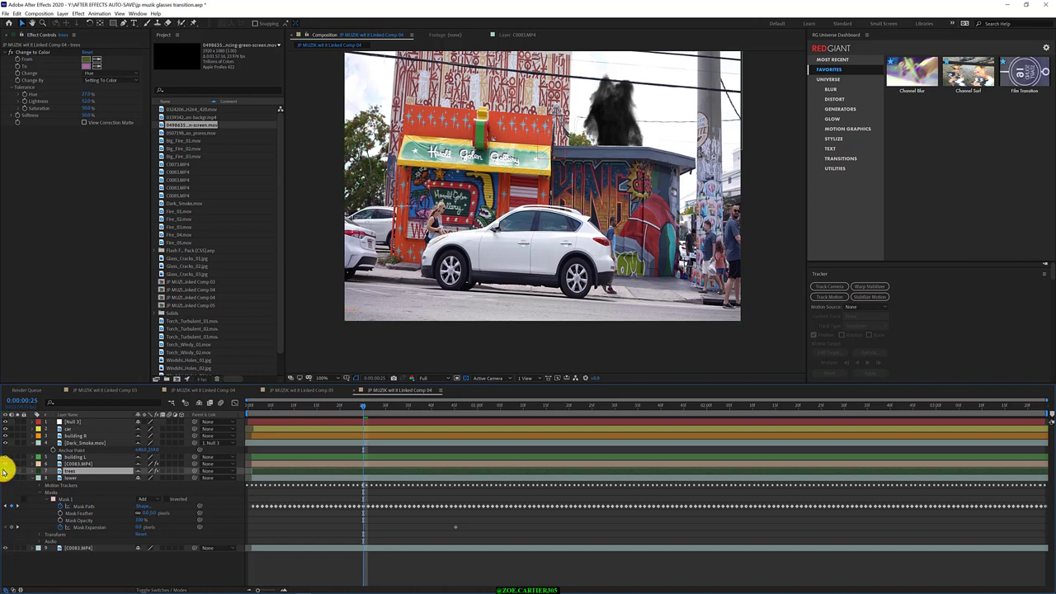
pyautogui.click(4, 548)
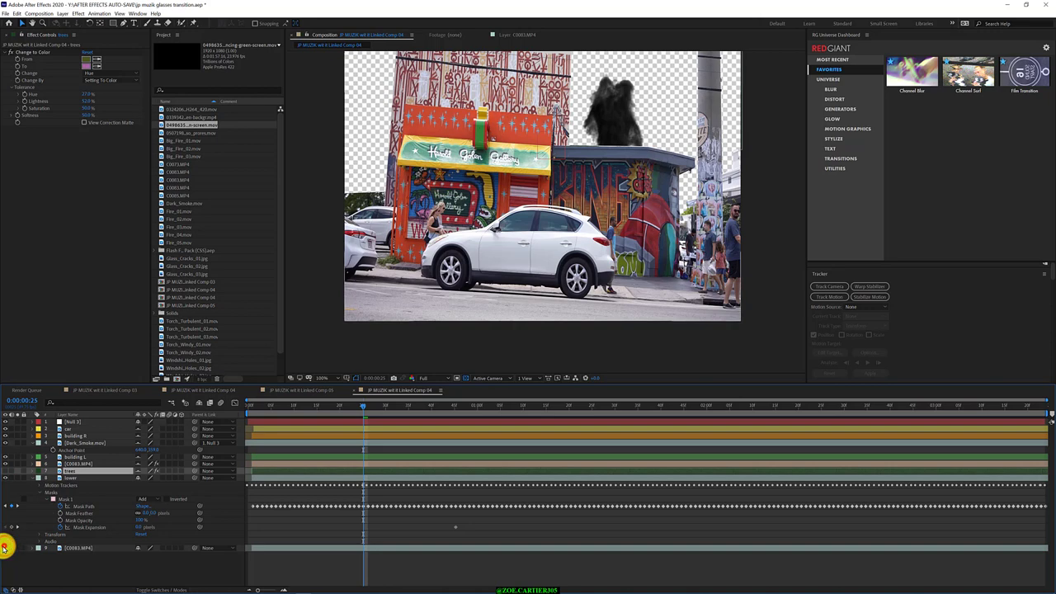
pyautogui.click(4, 548)
pyautogui.click(72, 547)
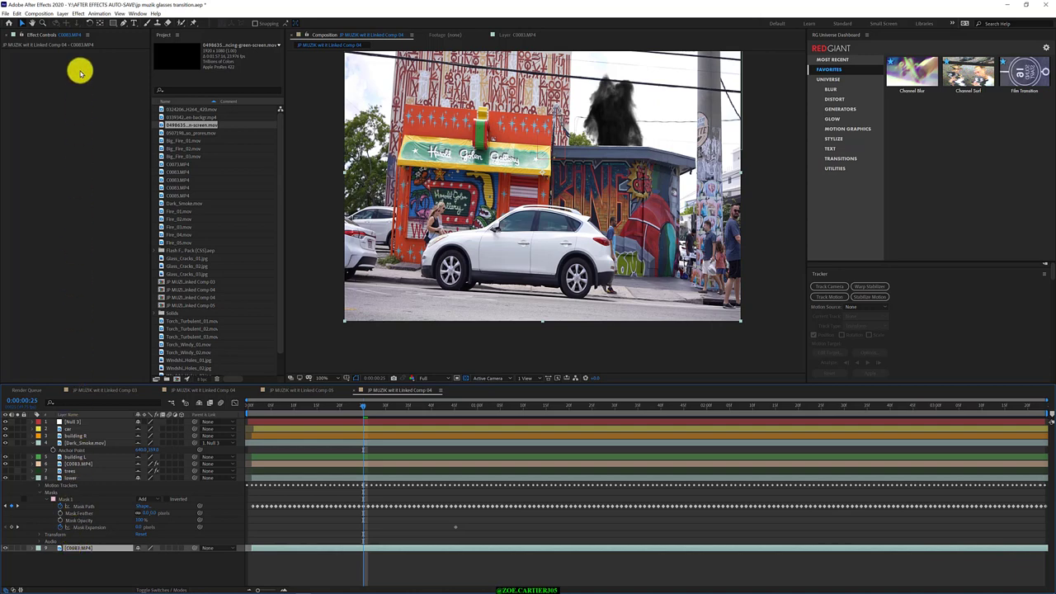
# Apply Change Color to the footage, sampling the white sky and shifting its hue toward pink/magenta.
pyautogui.click(80, 13)
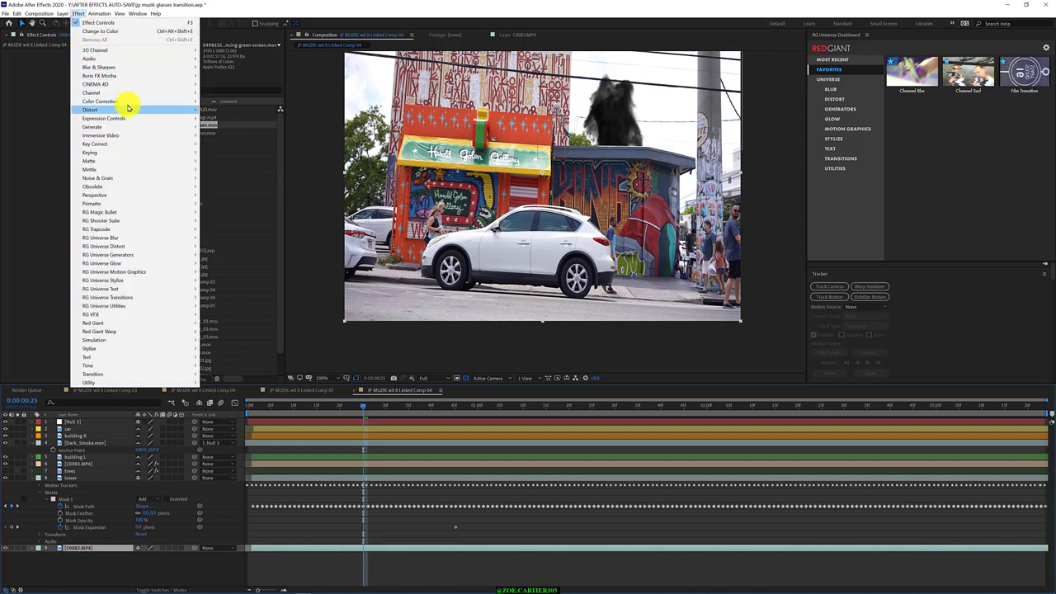
pyautogui.moveTo(128, 101)
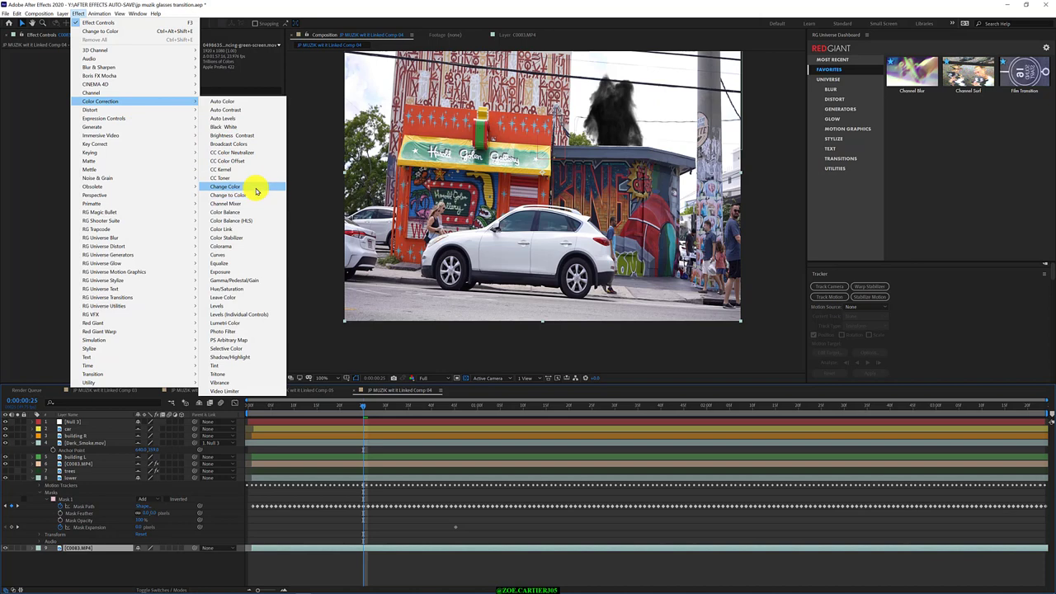
pyautogui.click(257, 191)
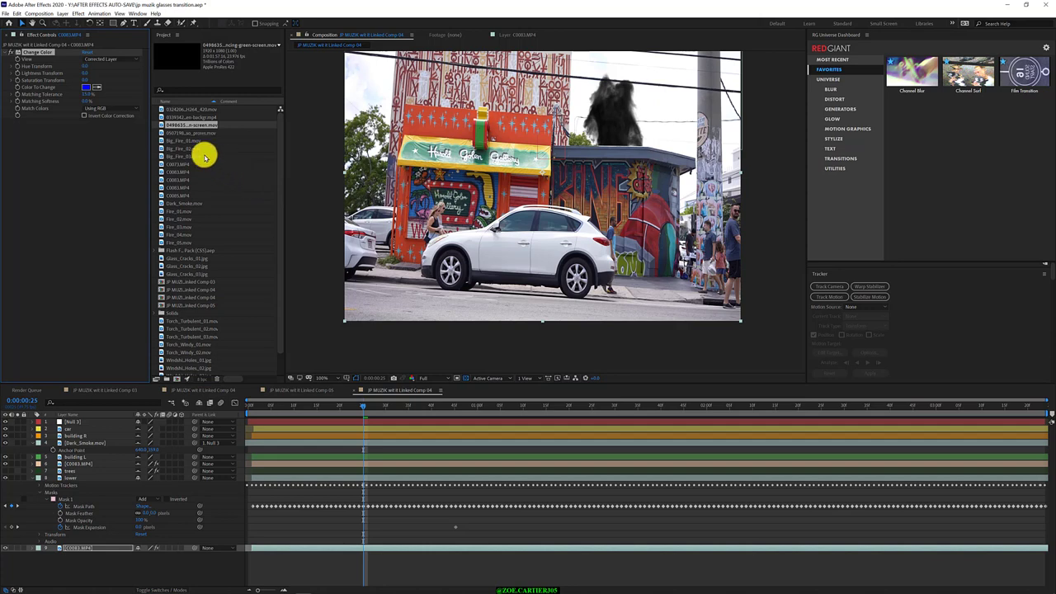
pyautogui.click(99, 88)
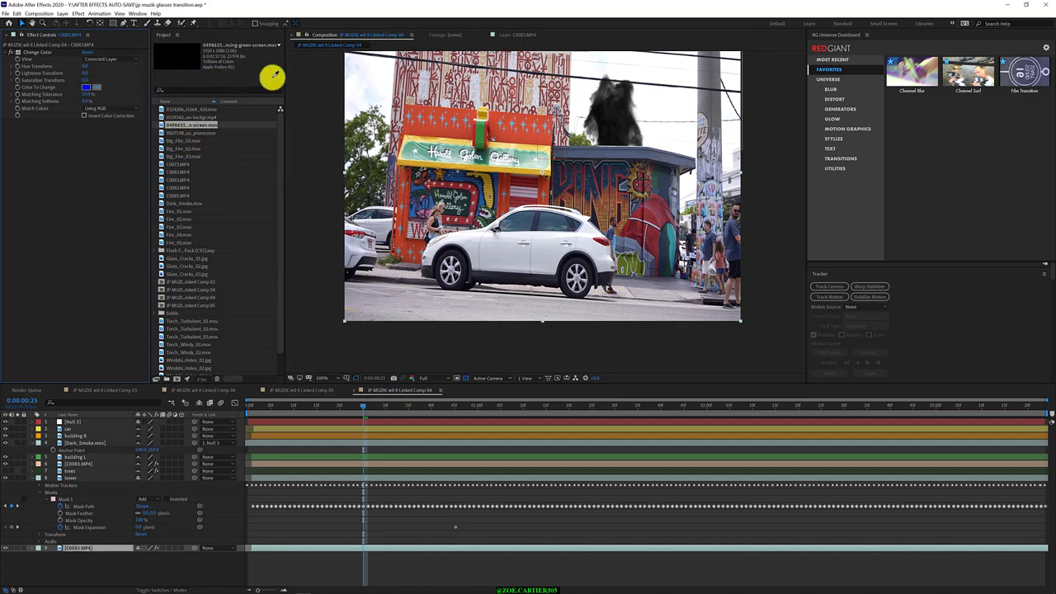
pyautogui.click(378, 72)
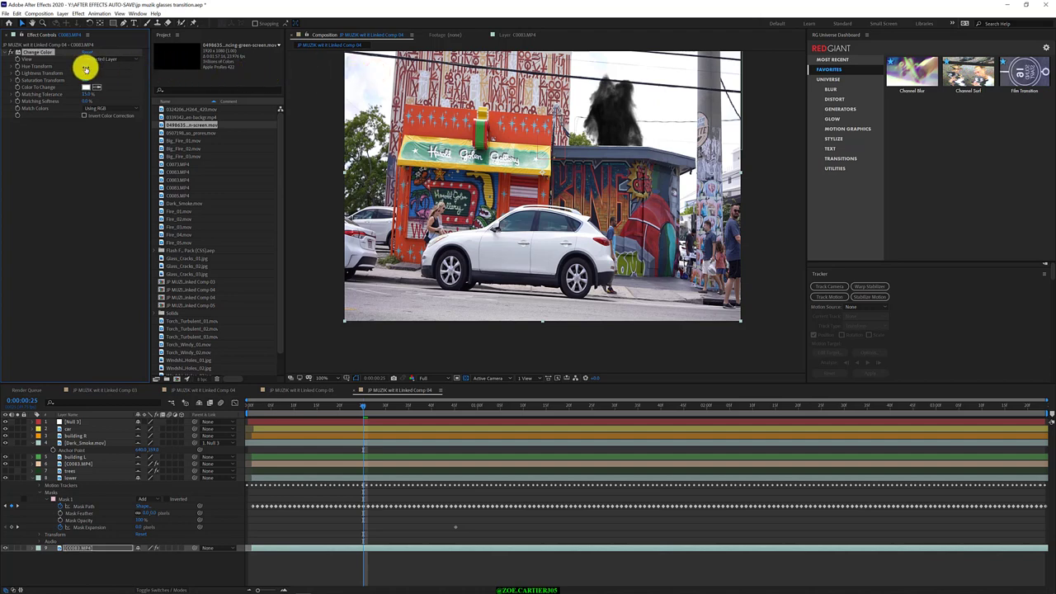
pyautogui.moveTo(86, 68); pyautogui.dragTo(138, 76)
pyautogui.moveTo(85, 72); pyautogui.dragTo(33, 71)
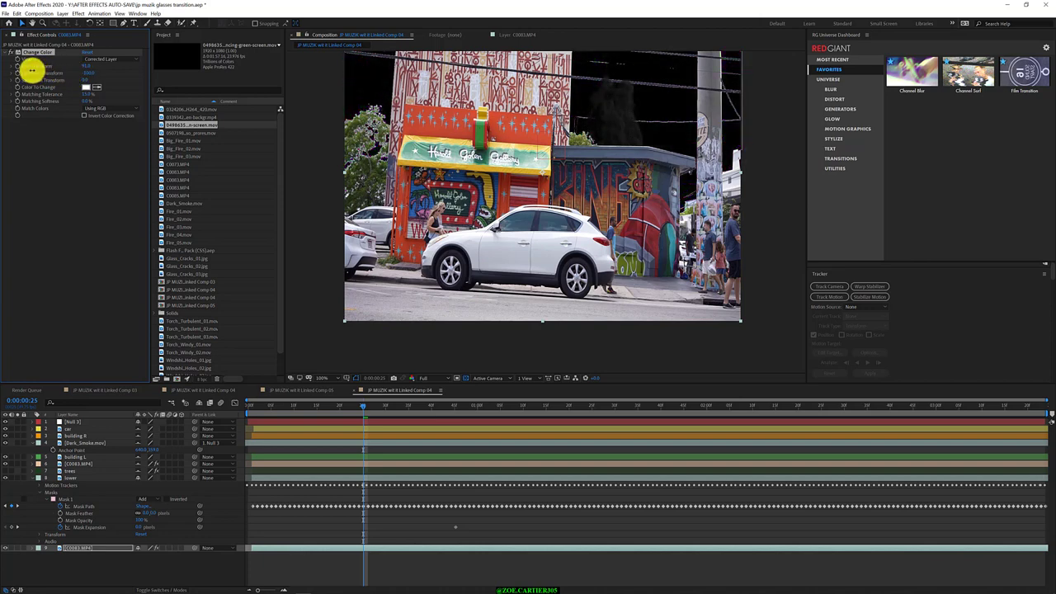
pyautogui.moveTo(31, 70); pyautogui.dragTo(27, 71)
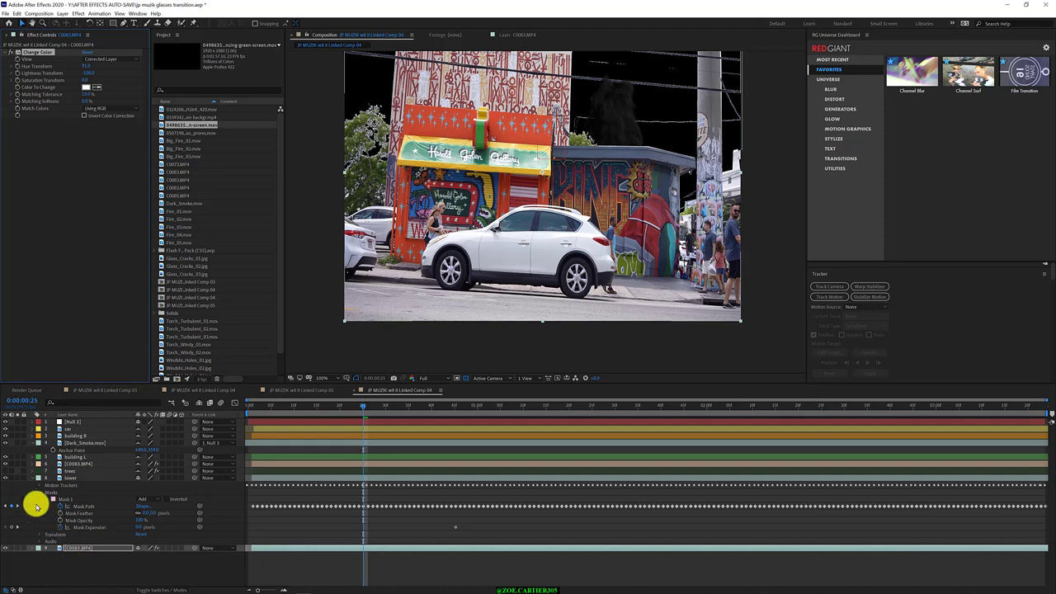
# Toggle the layer's visibility to compare the shot with and without the sky.
pyautogui.click(5, 471)
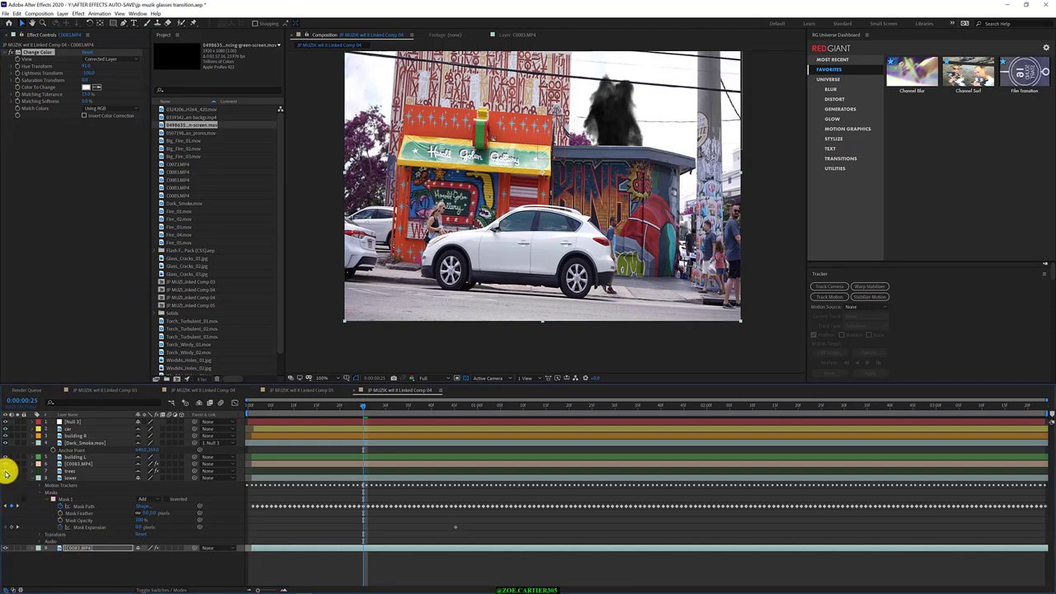
pyautogui.click(6, 472)
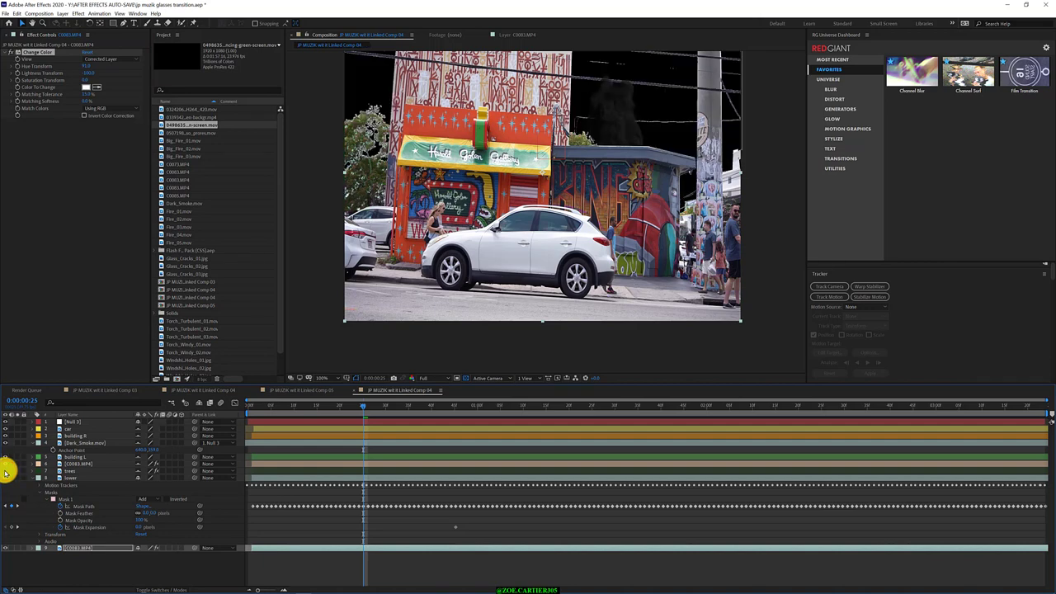
pyautogui.click(5, 471)
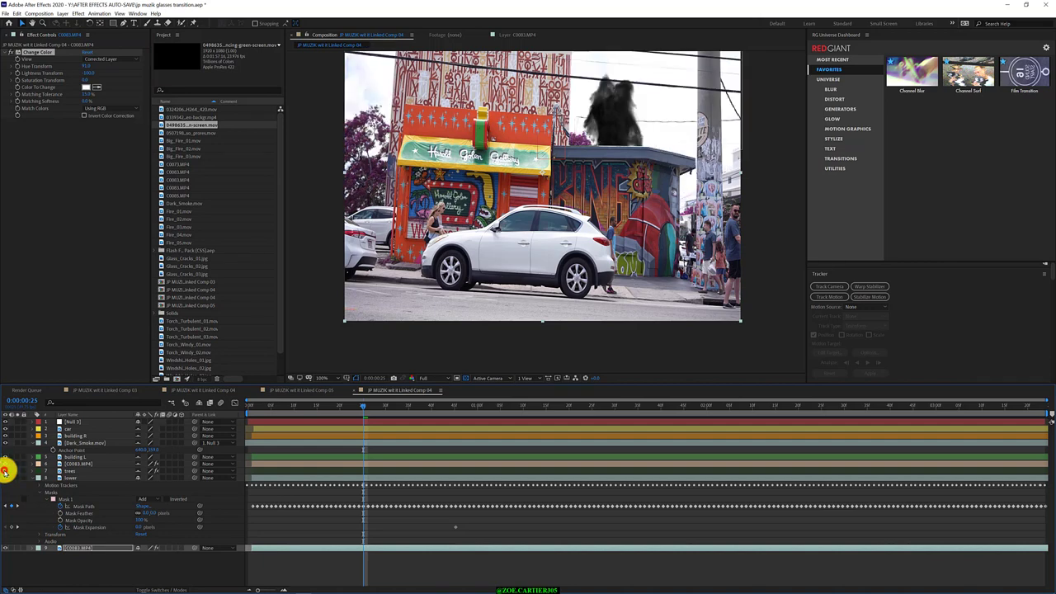
pyautogui.click(5, 472)
pyautogui.click(4, 472)
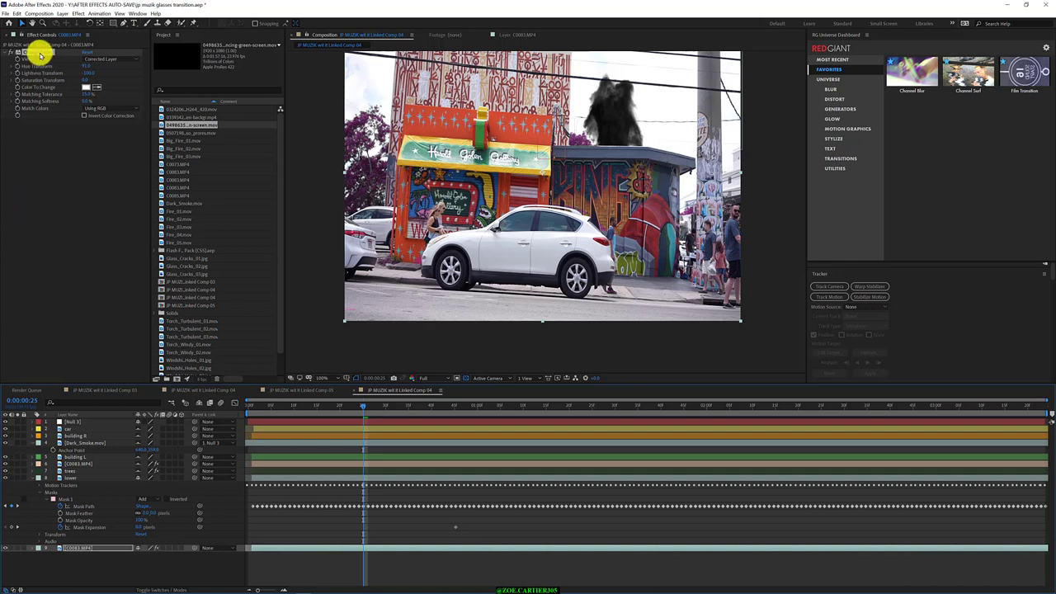
# Copy the Change Color effect and select the trees layer.
pyautogui.rightClick(41, 55)
pyautogui.click(60, 77)
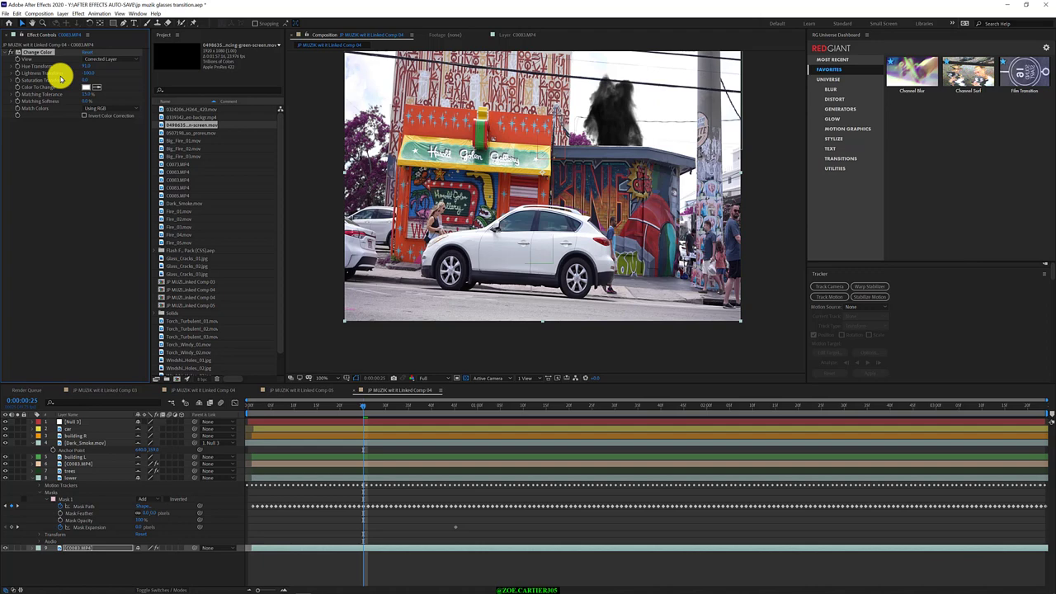
pyautogui.click(62, 472)
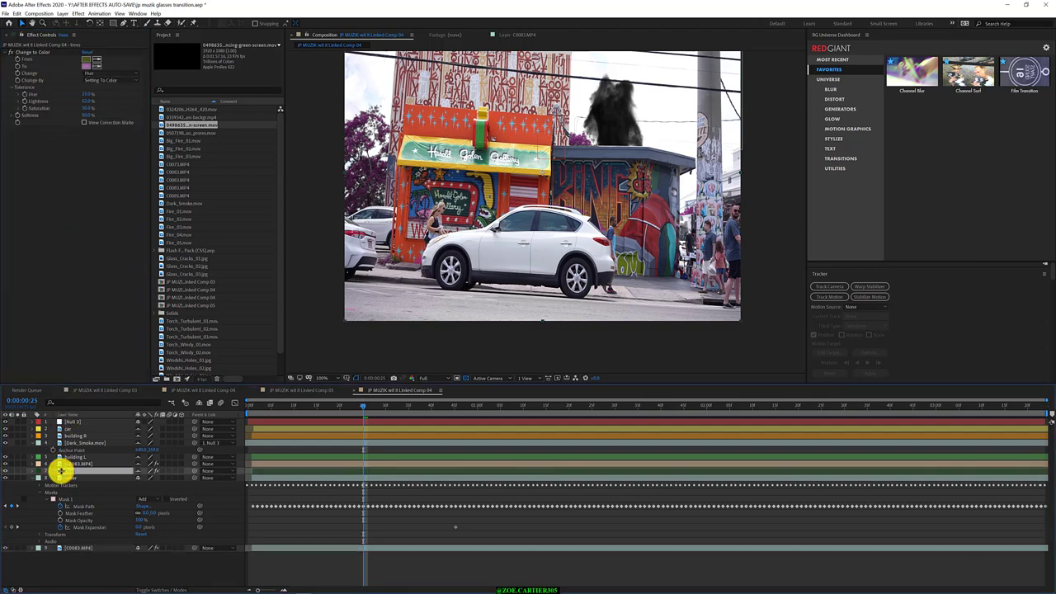
# Paste Change Color onto trees, adjust its matching tolerance, delete it, and hide trees.
pyautogui.hotkey('ctrl', 'v')
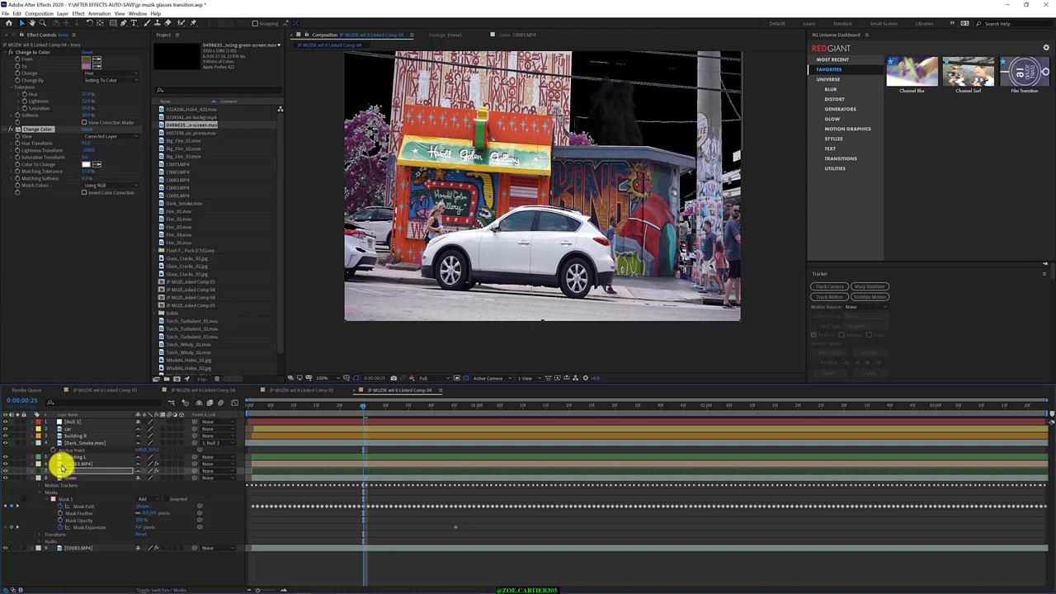
pyautogui.click(96, 170)
pyautogui.moveTo(96, 170); pyautogui.dragTo(83, 168)
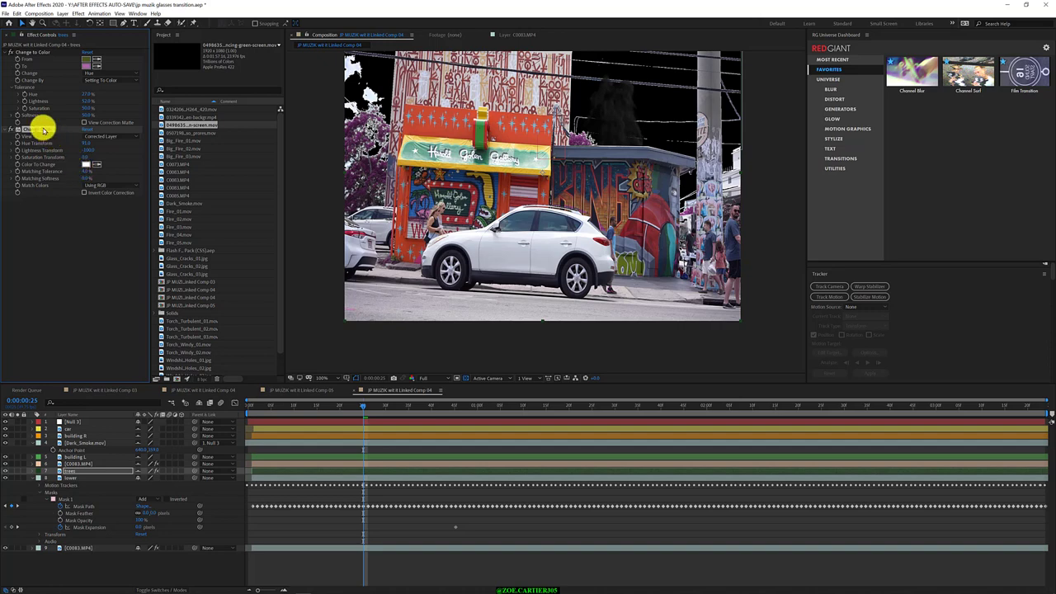
pyautogui.press('Delete')
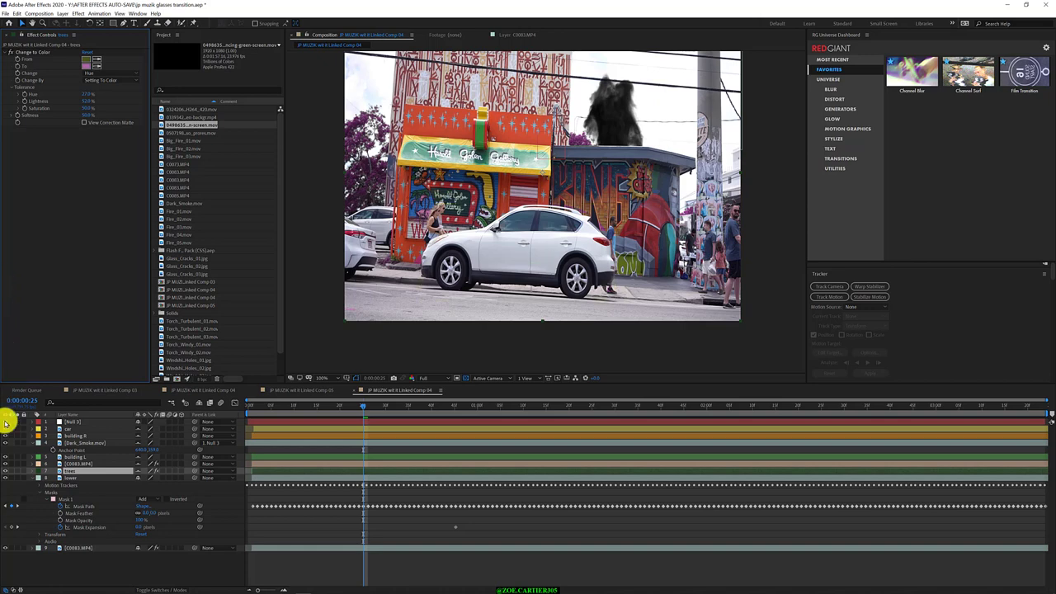
pyautogui.click(5, 471)
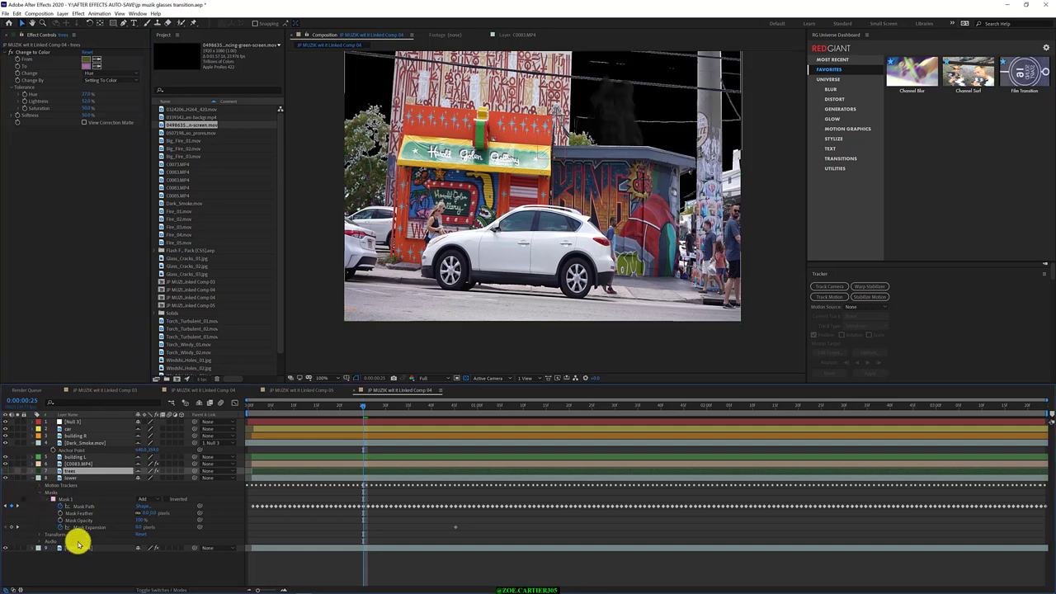
pyautogui.click(98, 562)
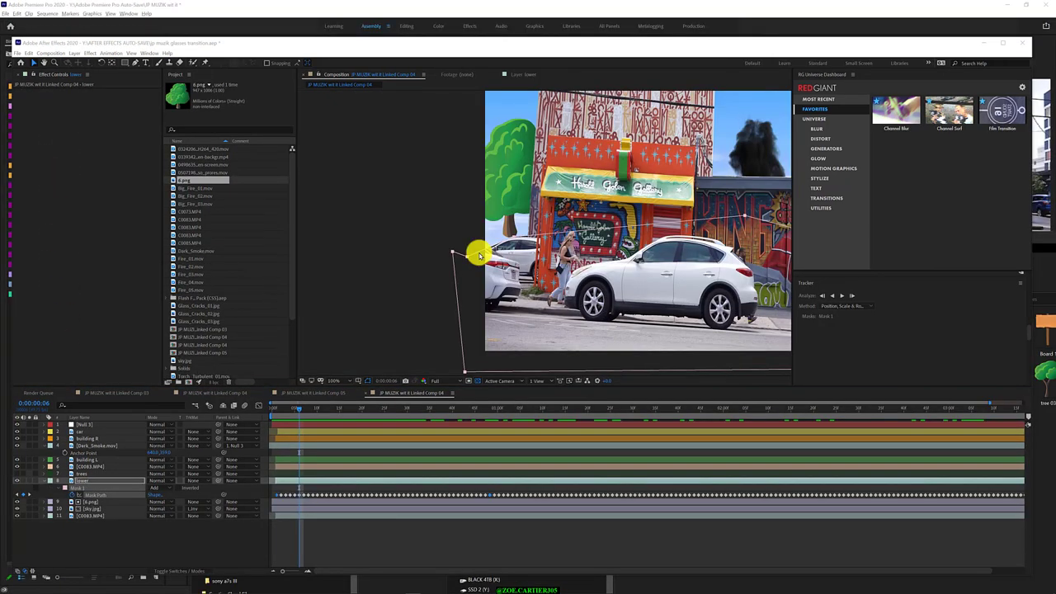
# Select sky.jpg and pick-whip its Parent to Null 3, then select 6.png.
pyautogui.click(111, 510)
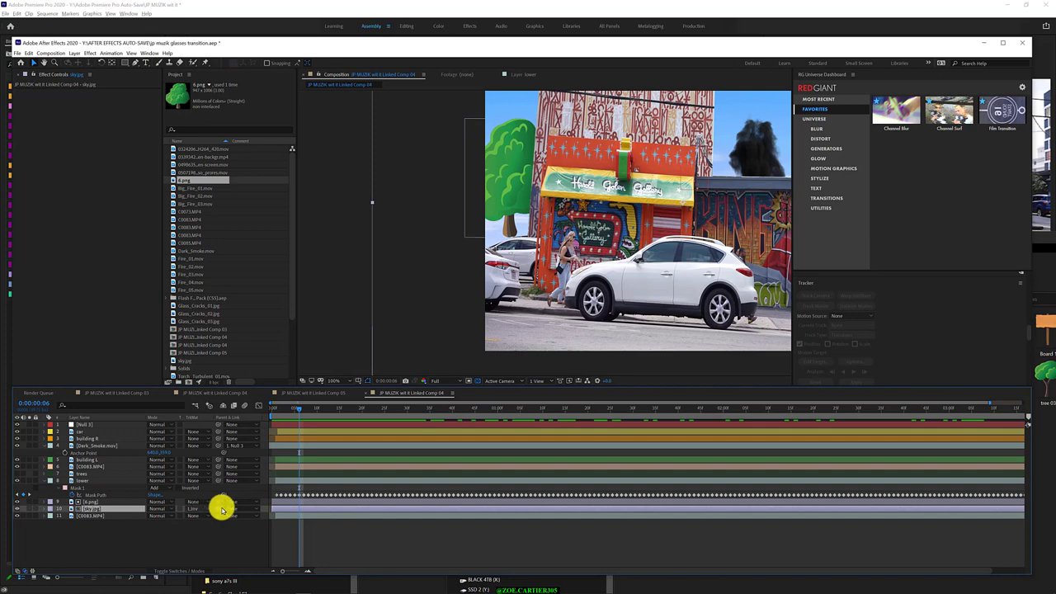
pyautogui.moveTo(219, 509); pyautogui.dragTo(94, 422)
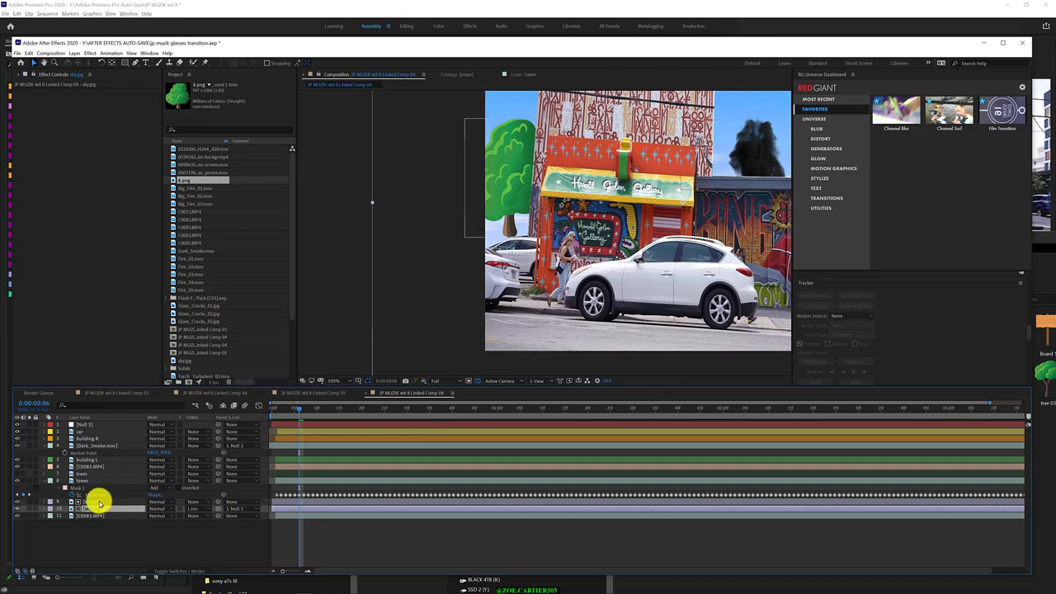
pyautogui.click(97, 502)
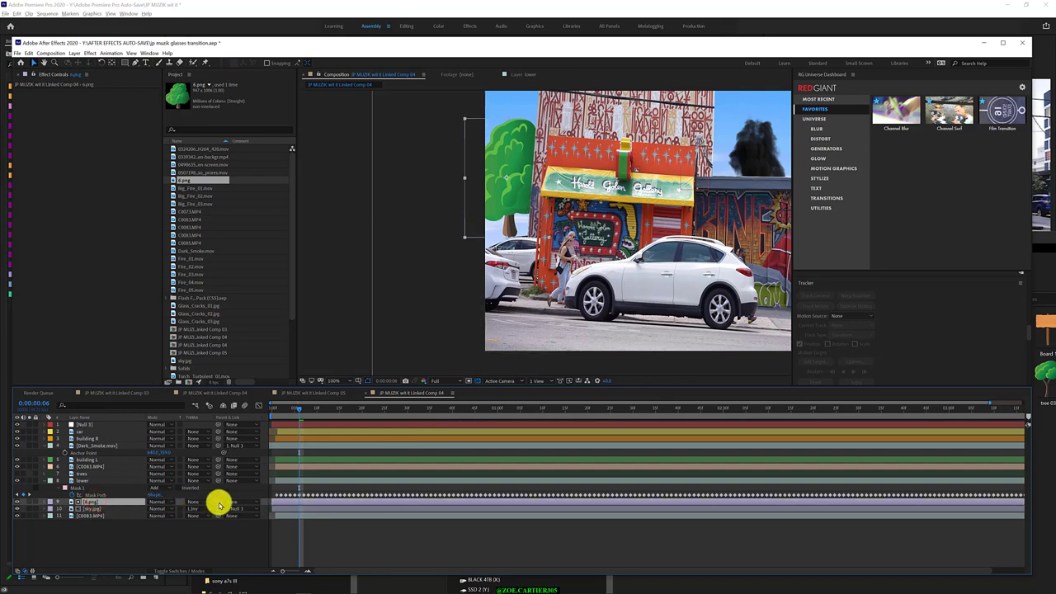
# Parent the 6.png tree layer to Null 3, correcting an initial link to the car layer.
pyautogui.moveTo(219, 502); pyautogui.dragTo(99, 430)
pyautogui.click(99, 430)
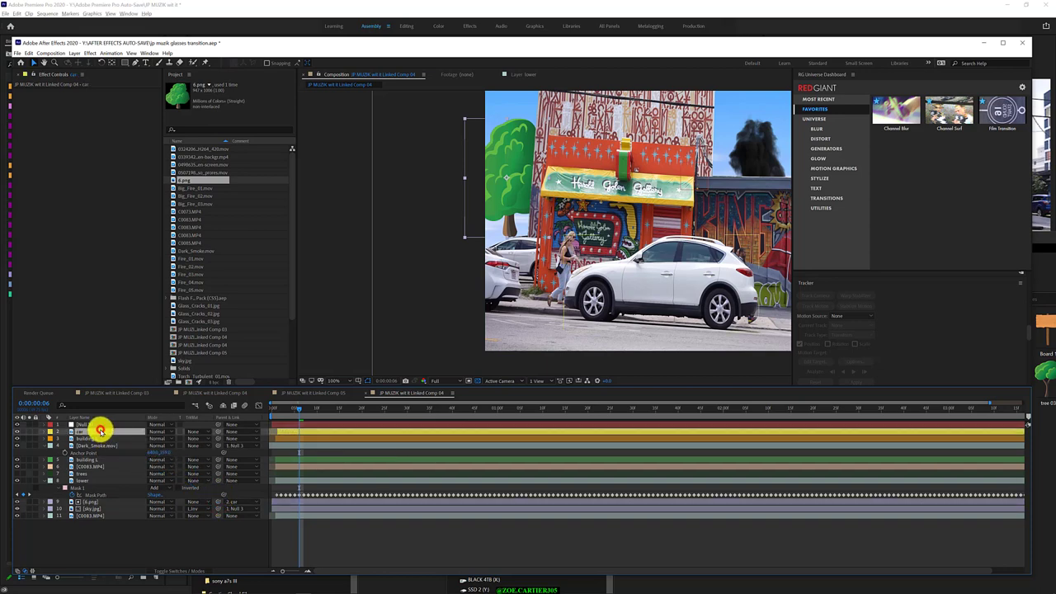
pyautogui.click(216, 482)
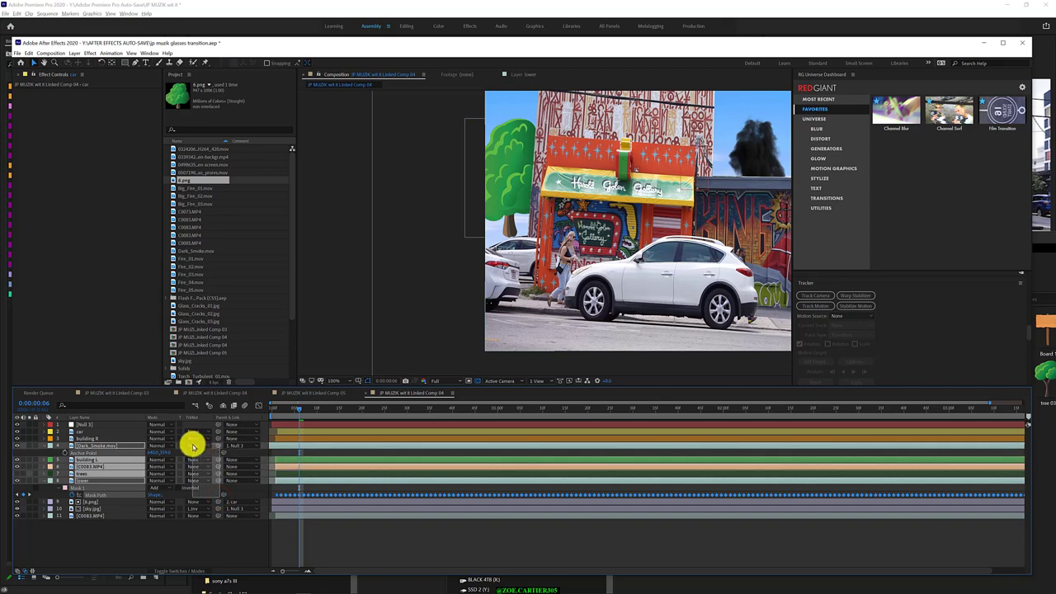
pyautogui.click(217, 489)
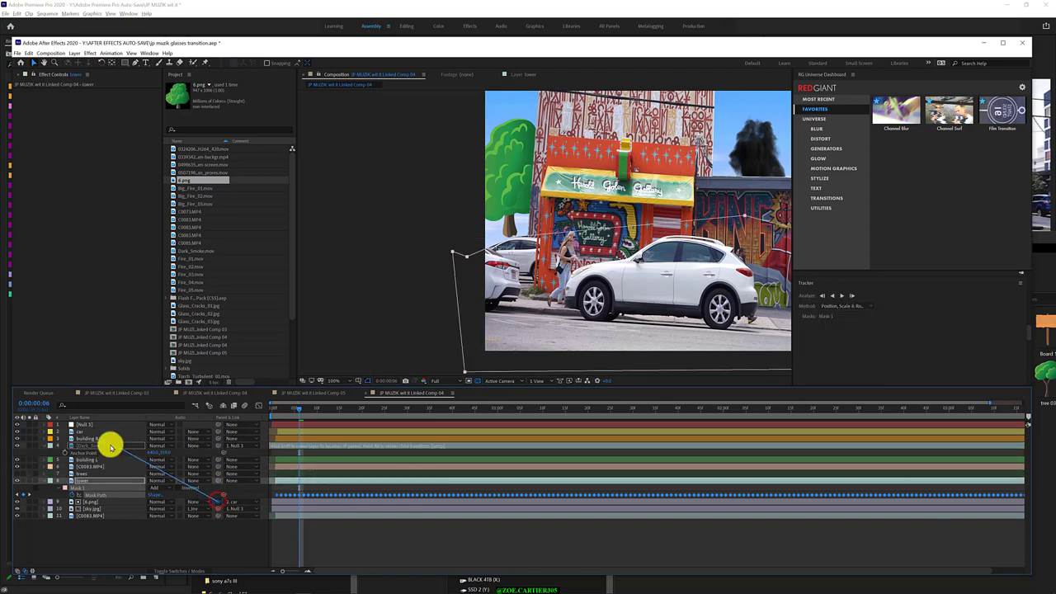
pyautogui.moveTo(217, 502); pyautogui.dragTo(88, 424)
# Scrub between frames 0 and 1 to check the cut to the street shot, then select all layers.
pyautogui.moveTo(298, 407)
pyautogui.mouseDown()
pyautogui.moveTo(563, 406)
pyautogui.moveTo(247, 393)
pyautogui.moveTo(285, 391)
pyautogui.mouseUp()
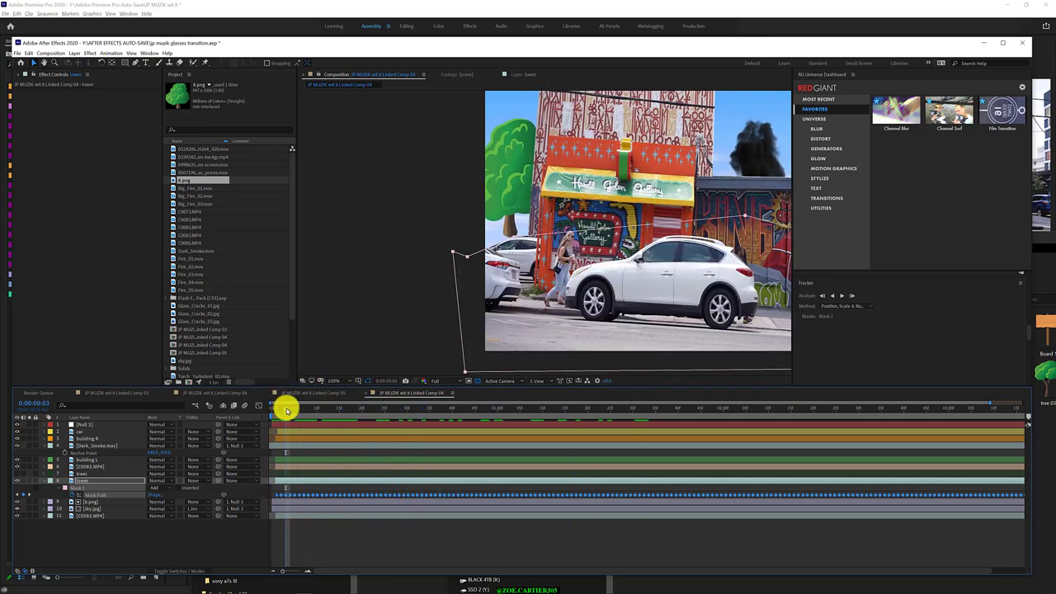
pyautogui.moveTo(284, 391); pyautogui.dragTo(275, 413)
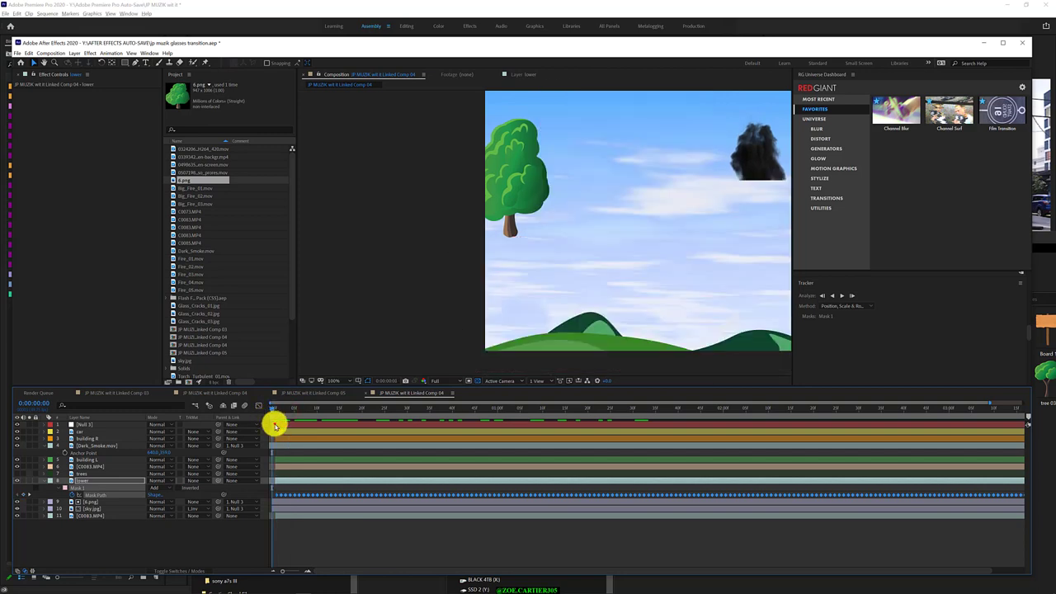
pyautogui.click(274, 424)
pyautogui.click(273, 423)
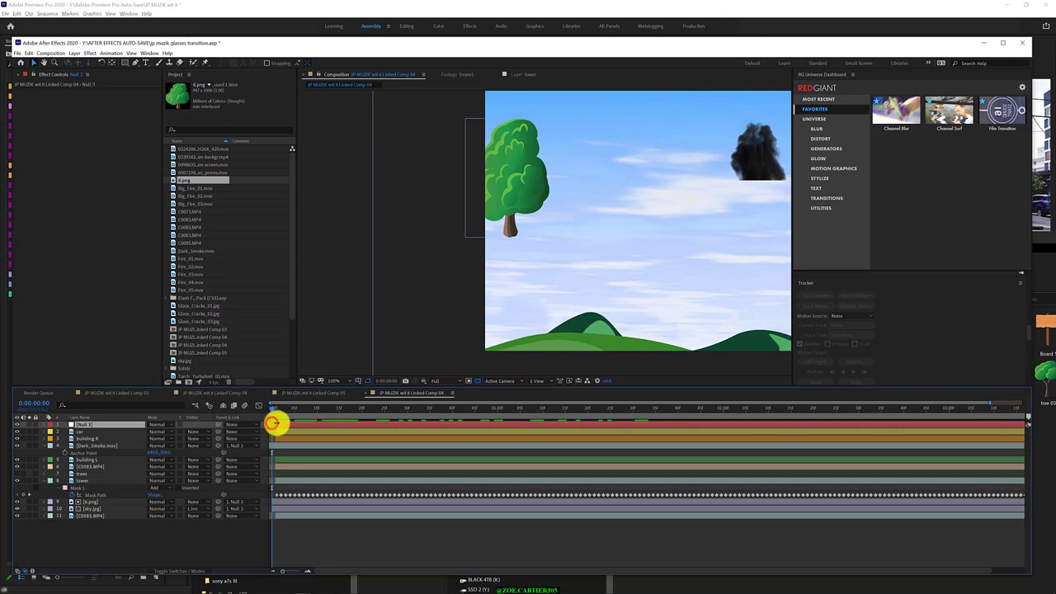
pyautogui.click(274, 423)
pyautogui.click(275, 424)
pyautogui.click(263, 422)
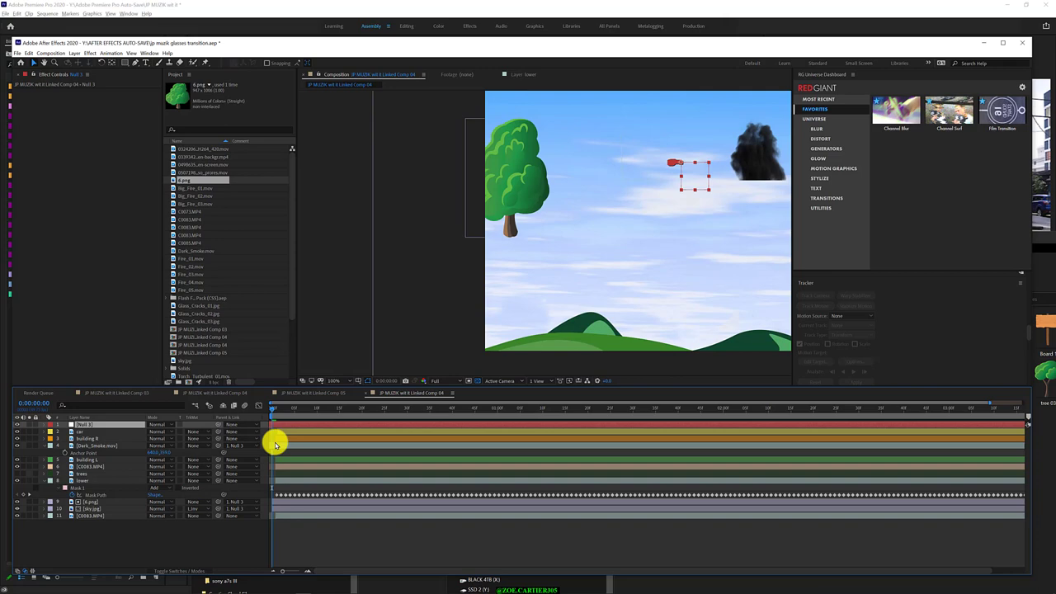
pyautogui.click(275, 445)
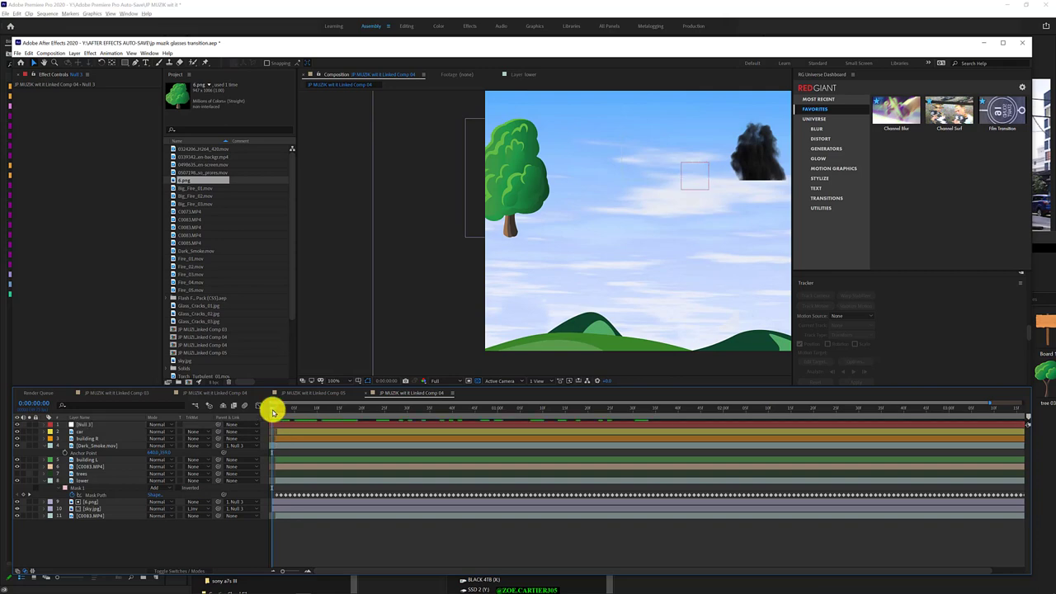
pyautogui.moveTo(275, 410); pyautogui.dragTo(260, 410)
pyautogui.click(276, 410)
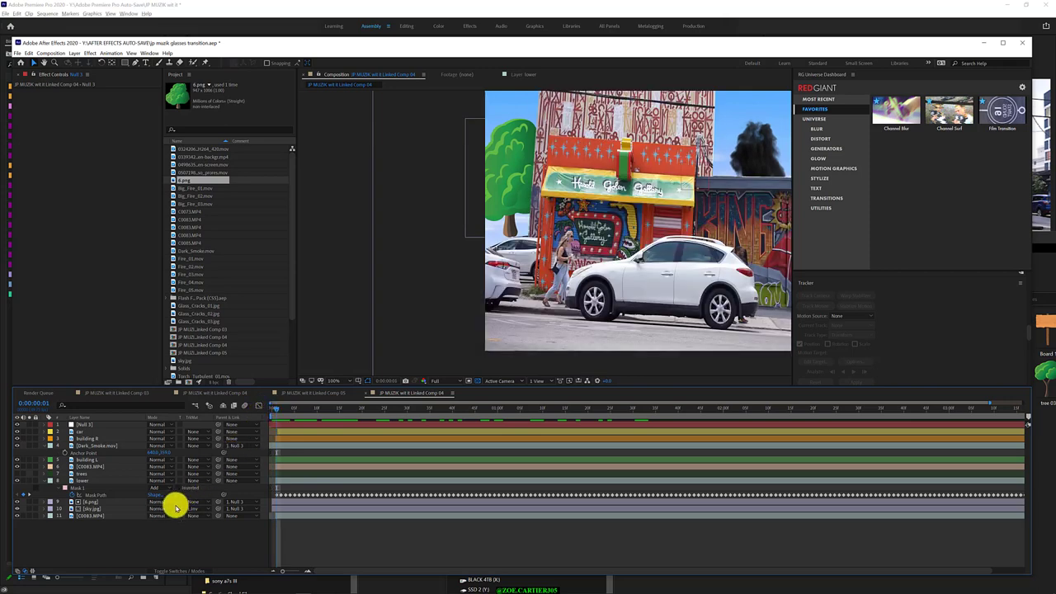
pyautogui.moveTo(142, 537); pyautogui.dragTo(81, 397)
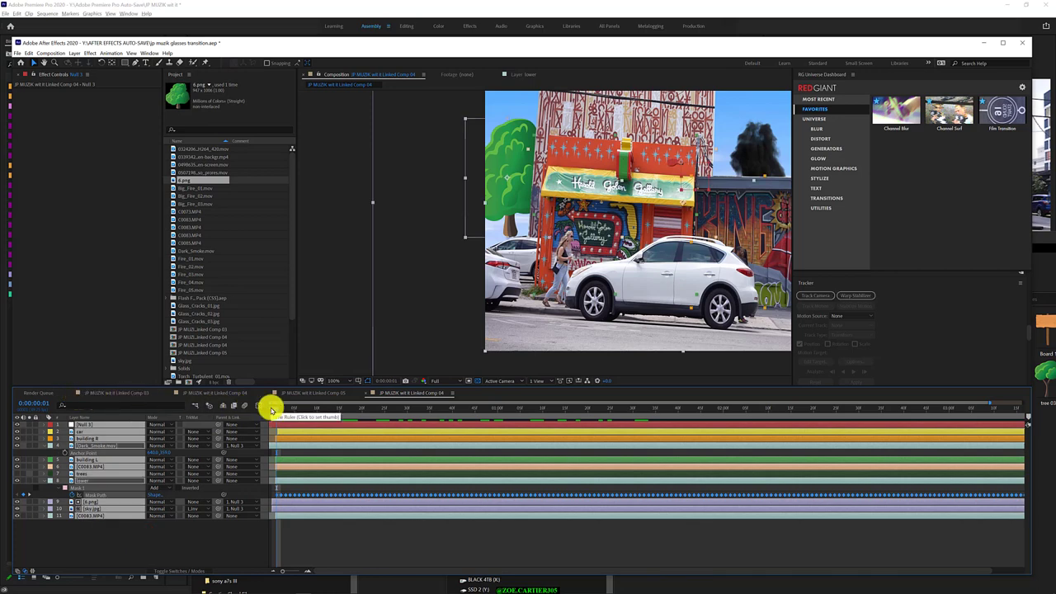
pyautogui.click(165, 541)
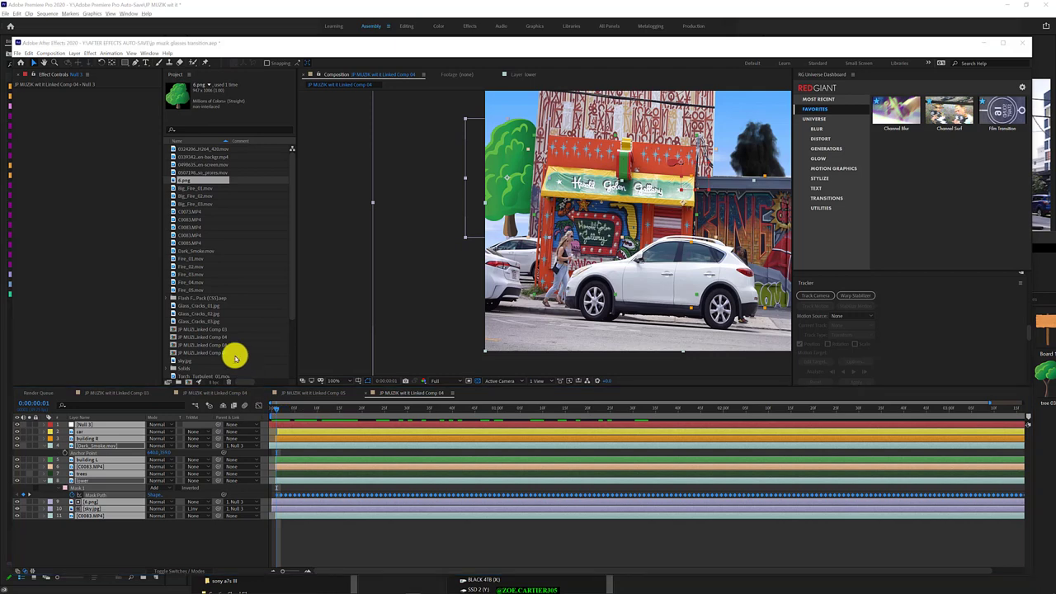
# Split the selected layers at the current frame and delete some of the split layers.
pyautogui.click(64, 45)
pyautogui.click(28, 55)
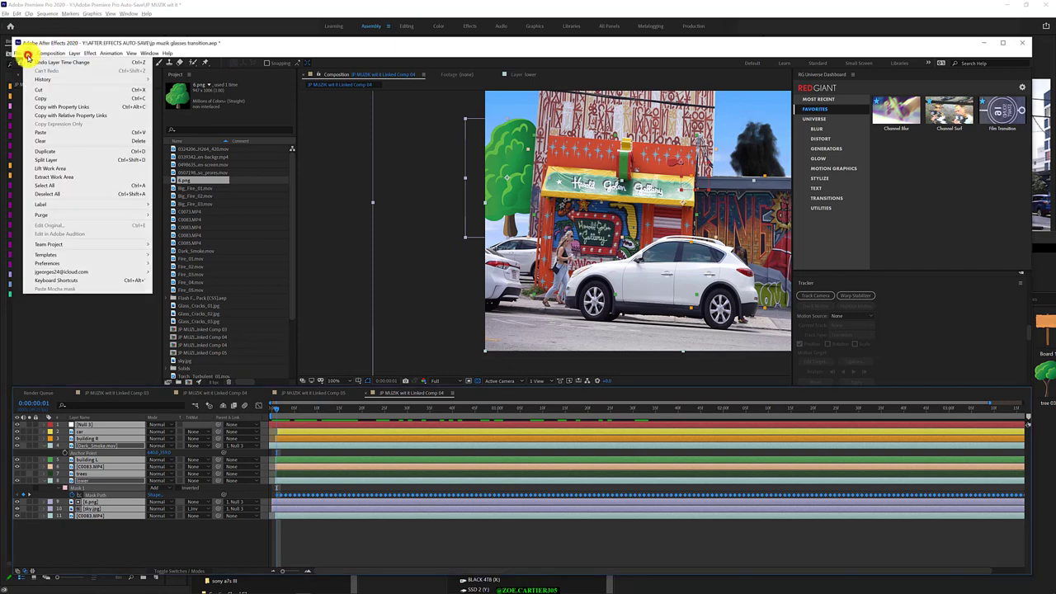
pyautogui.click(99, 161)
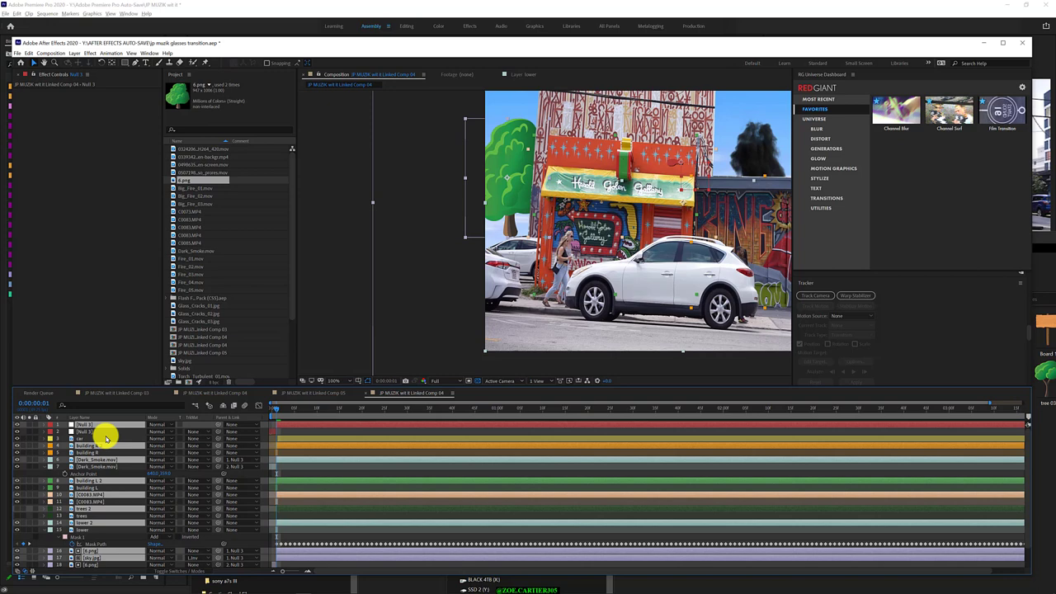
pyautogui.click(106, 438)
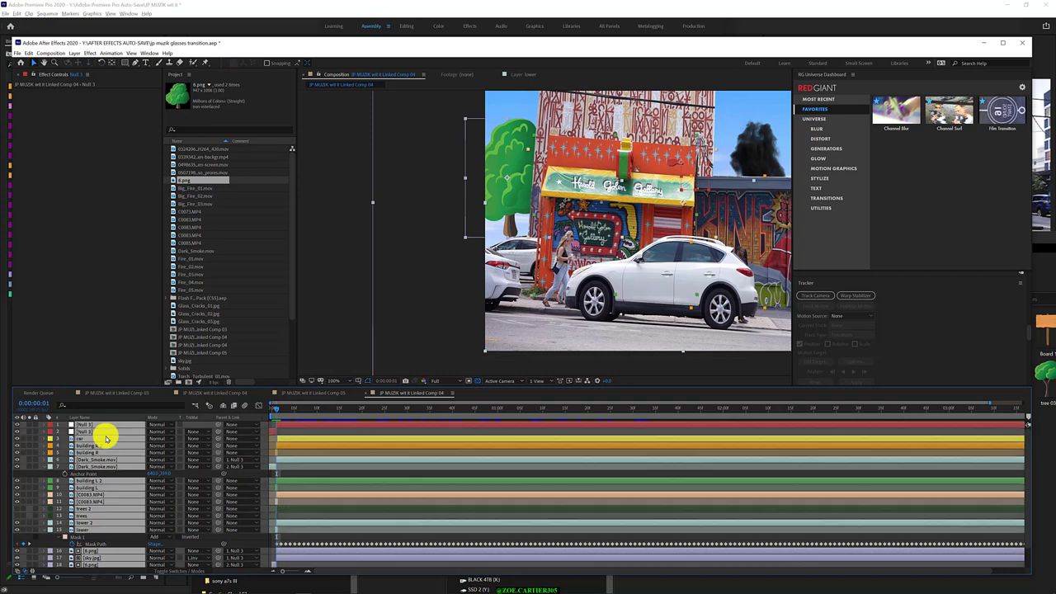
pyautogui.press('Delete')
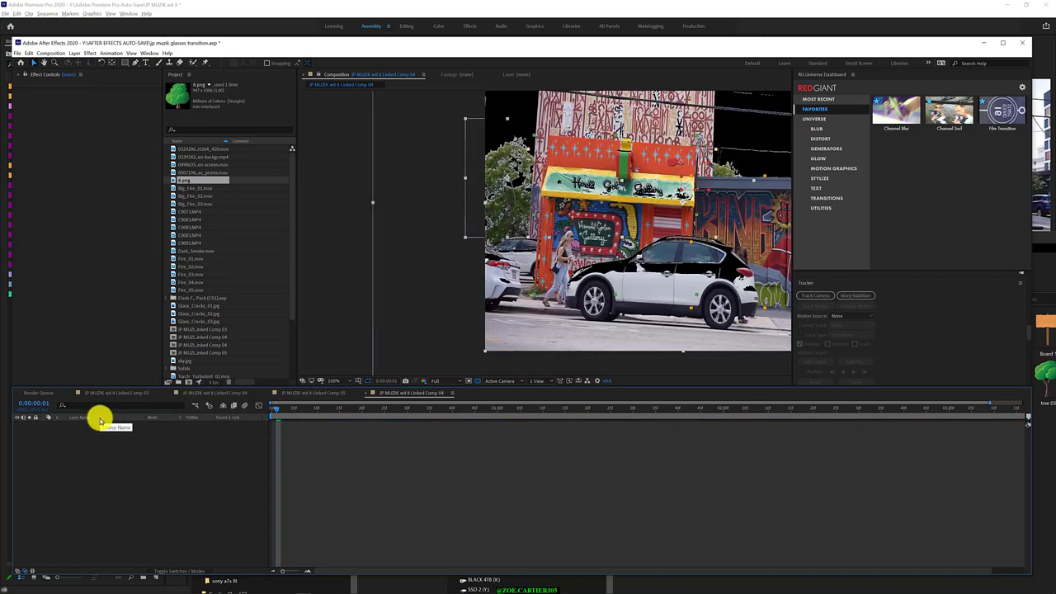
# Scrub back a few frames to check the cut, then undo with Ctrl+Z.
pyautogui.click(278, 406)
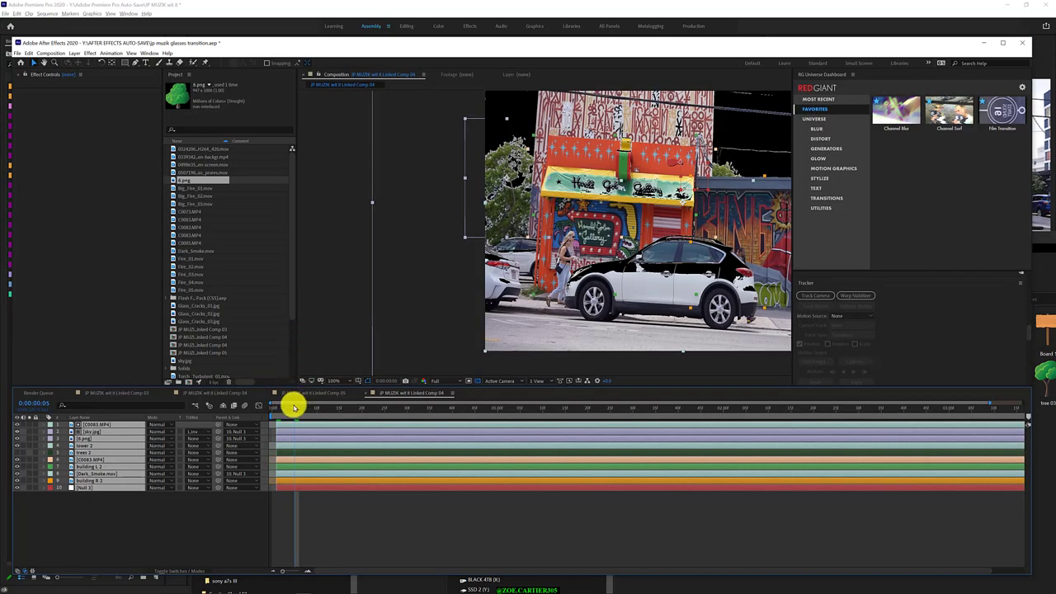
pyautogui.moveTo(293, 408)
pyautogui.mouseDown()
pyautogui.moveTo(281, 419)
pyautogui.moveTo(661, 425)
pyautogui.moveTo(427, 431)
pyautogui.mouseUp()
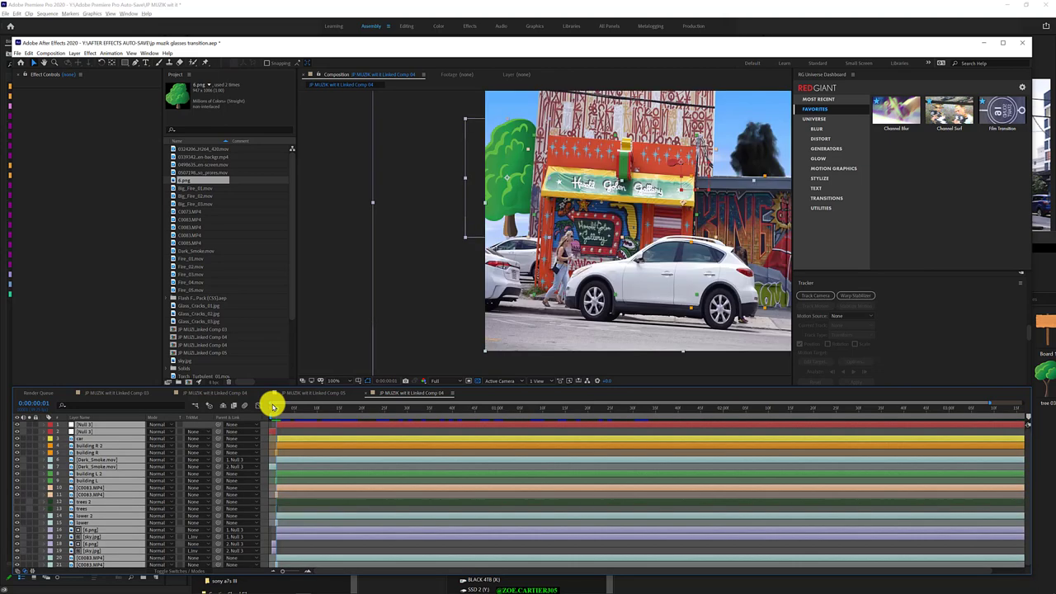
pyautogui.hotkey('ctrl', 'z')
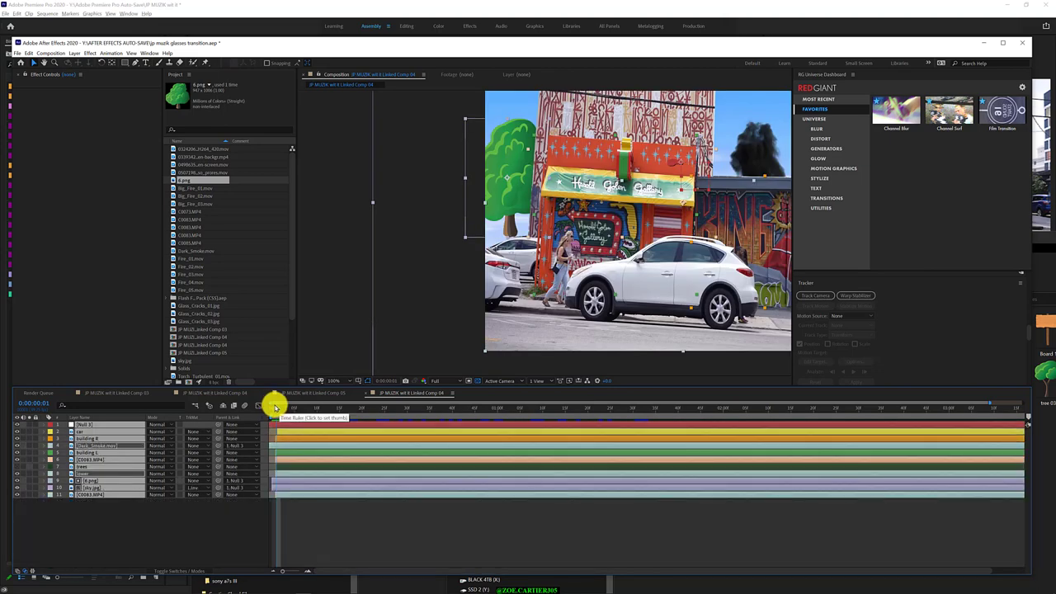
# Scrub back and forth through the street-scene animation, then select the trees layer to show its effects.
pyautogui.click(273, 406)
pyautogui.click(208, 528)
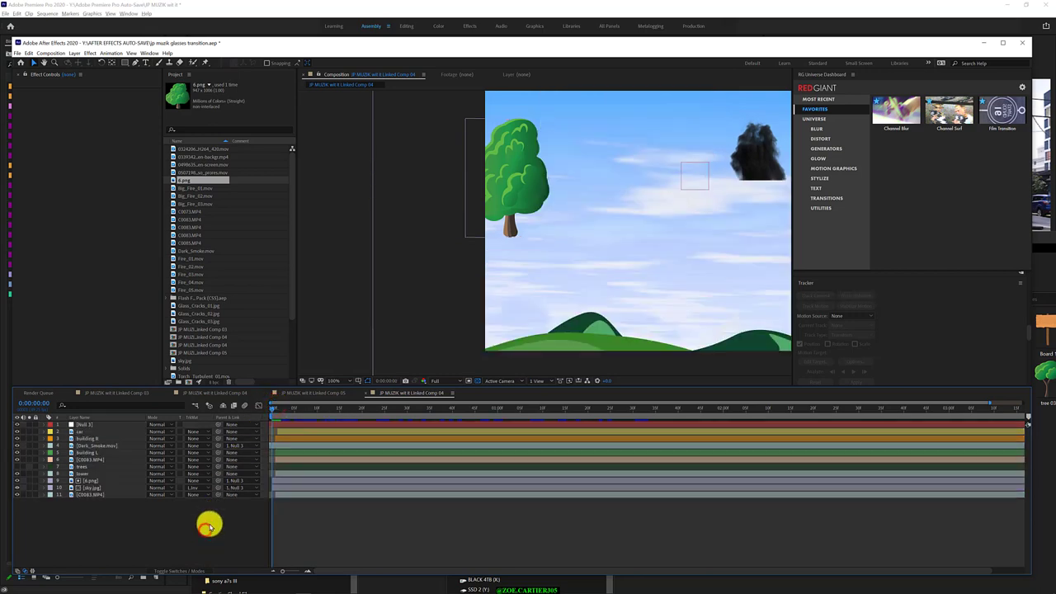
pyautogui.click(276, 408)
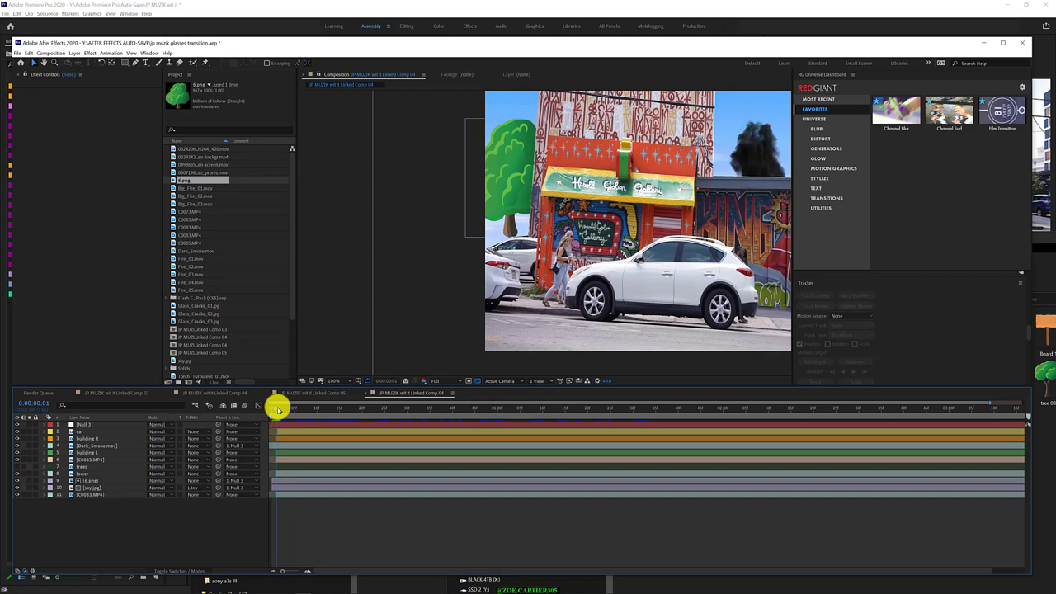
pyautogui.moveTo(279, 410); pyautogui.dragTo(441, 426)
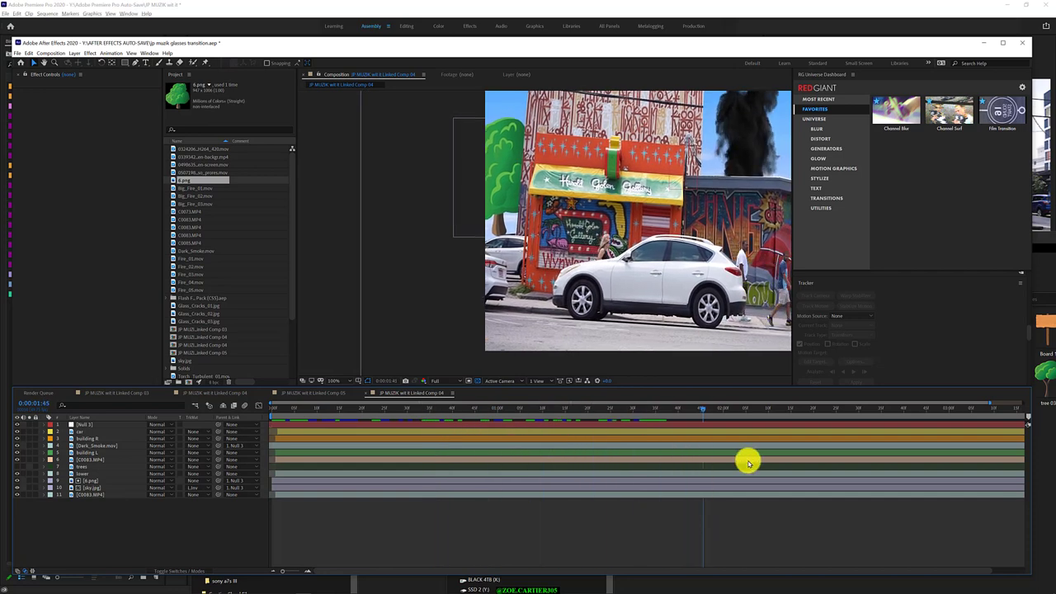
pyautogui.click(507, 408)
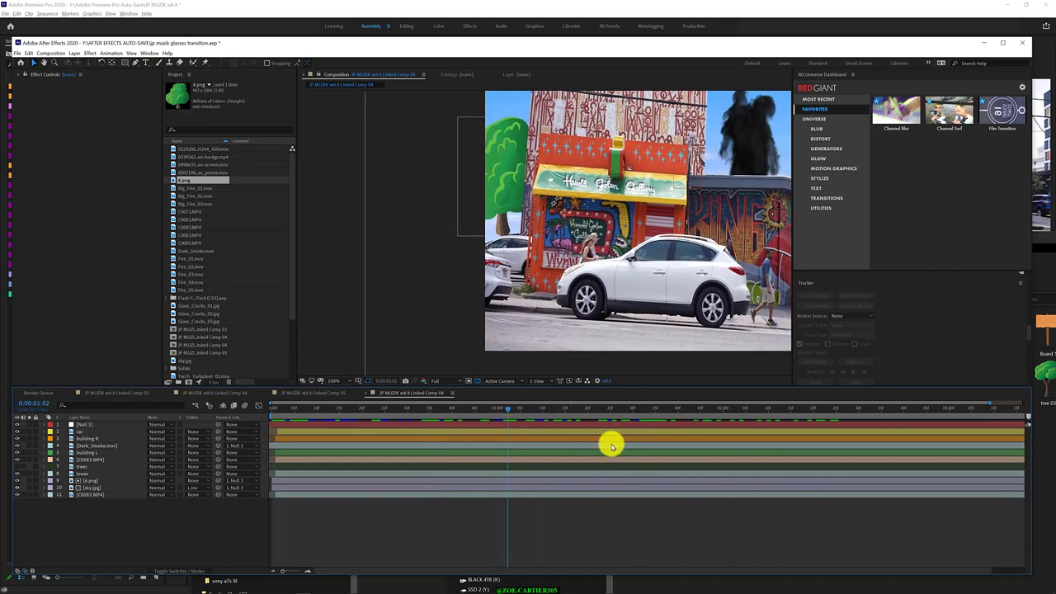
pyautogui.scroll(1, 620, 288)
pyautogui.scroll(-3, 621, 294)
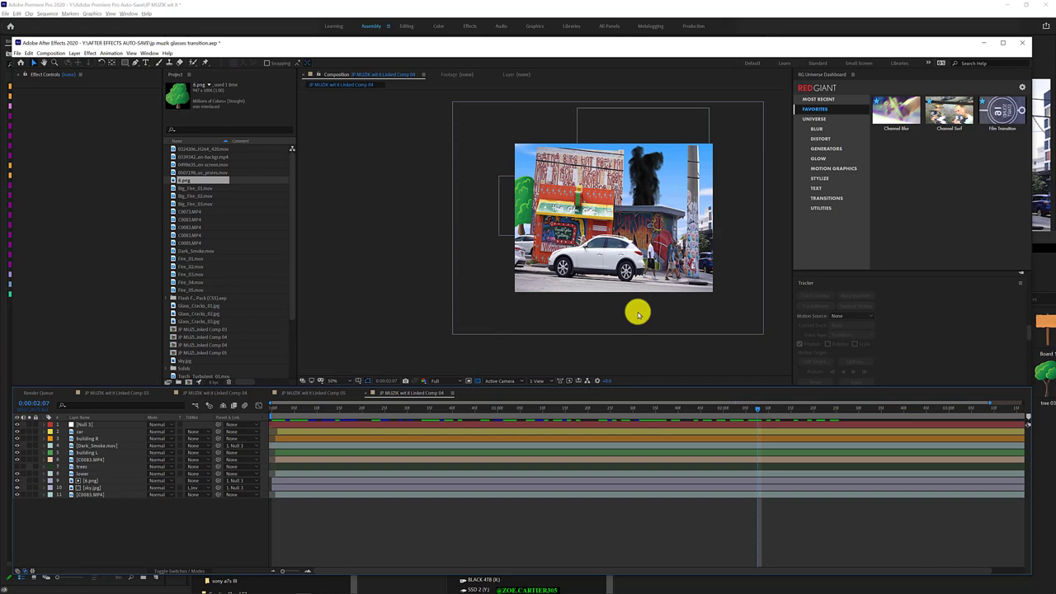
pyautogui.moveTo(756, 407)
pyautogui.mouseDown()
pyautogui.moveTo(699, 410)
pyautogui.moveTo(977, 429)
pyautogui.moveTo(490, 408)
pyautogui.mouseUp()
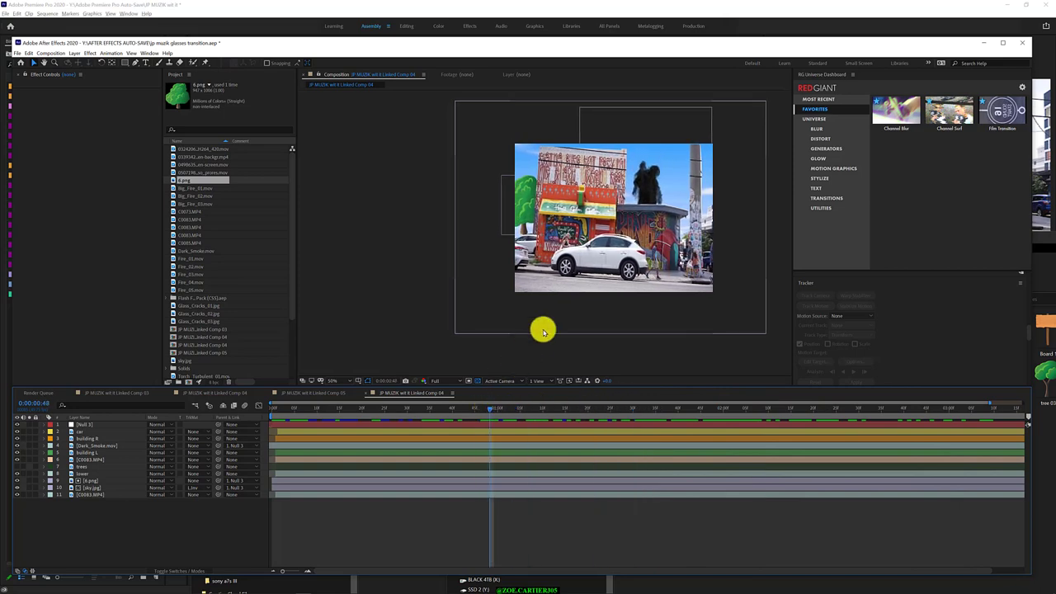
pyautogui.scroll(1, 608, 244)
pyautogui.scroll(-1, 608, 244)
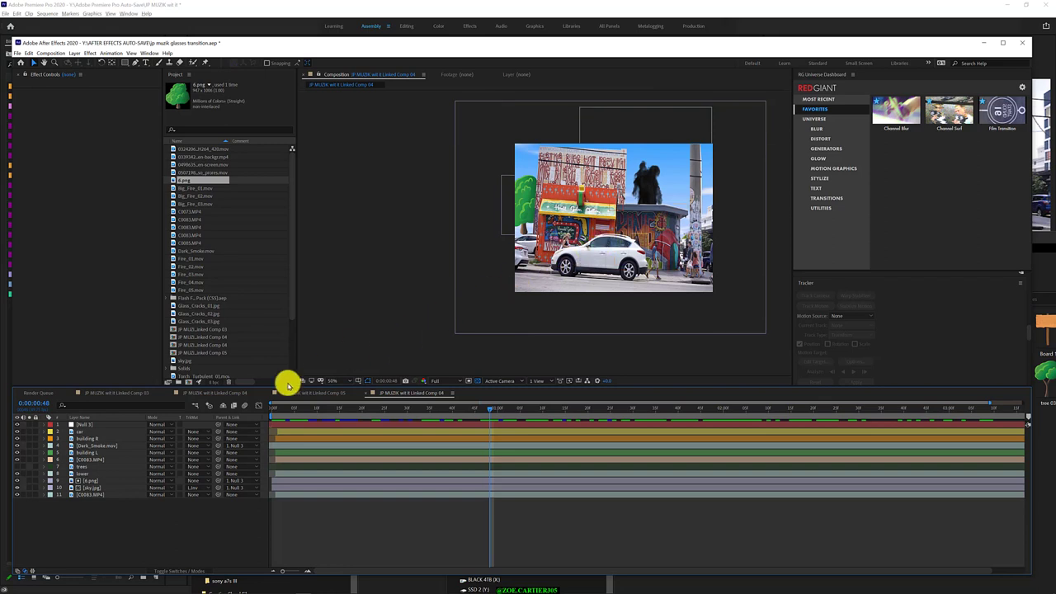
pyautogui.click(96, 468)
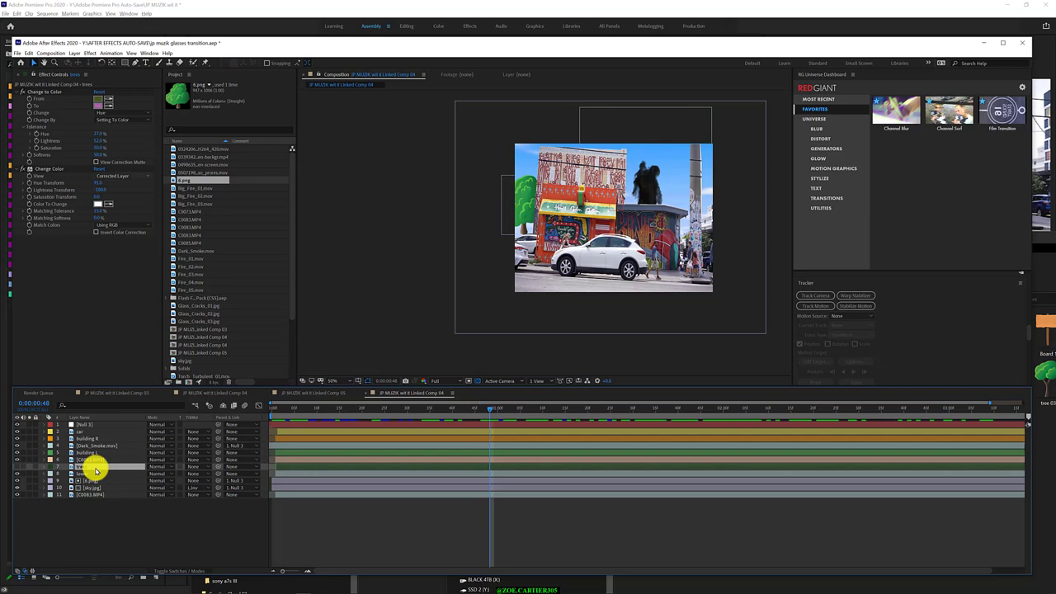
# Select the 6.png tree layer, reveal its Anchor Point and scrub the value to shift it.
pyautogui.click(85, 474)
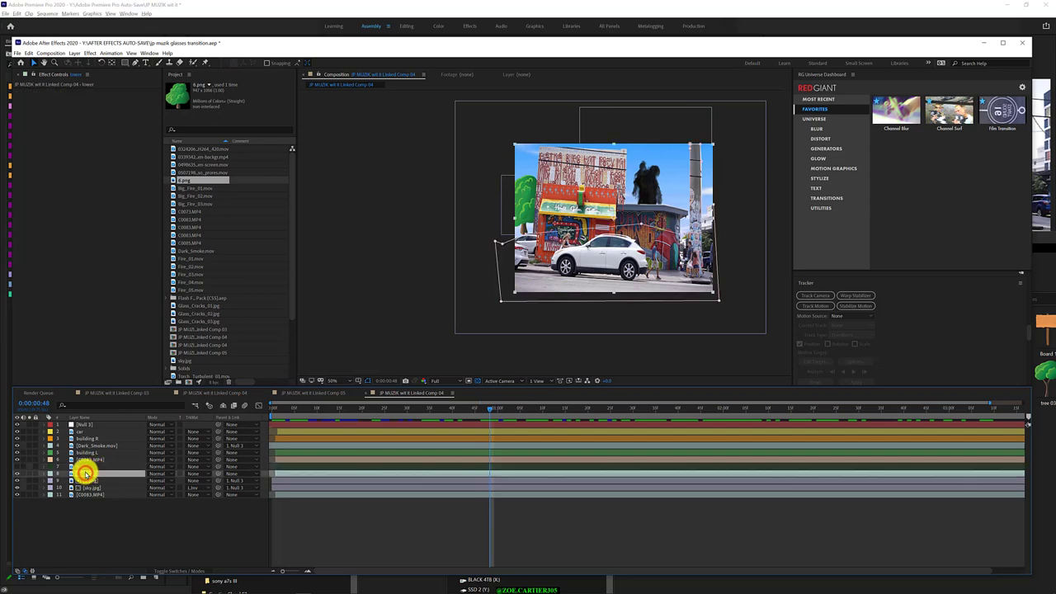
pyautogui.click(82, 467)
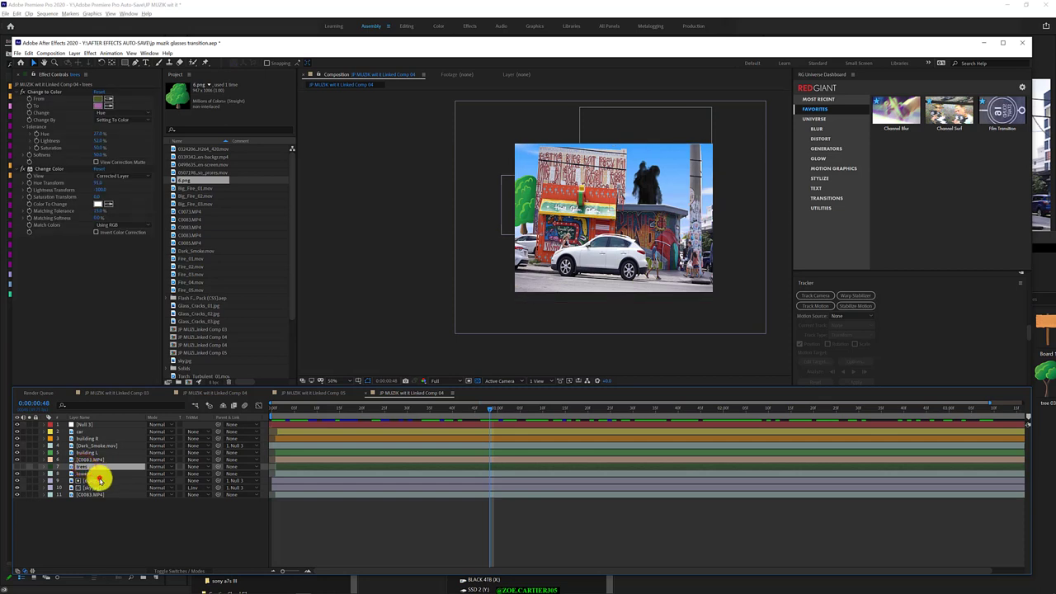
pyautogui.click(99, 480)
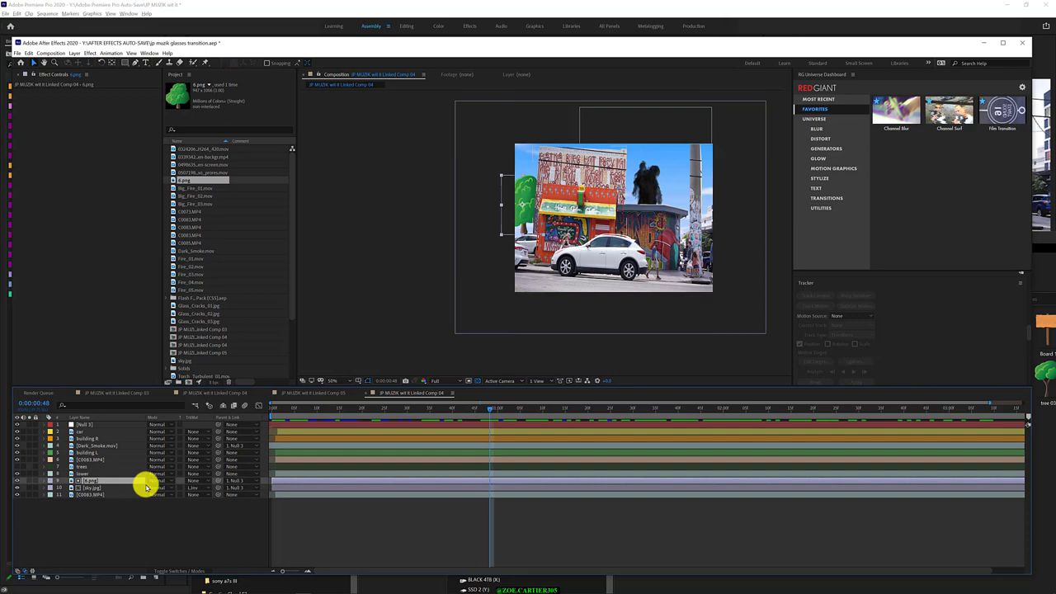
pyautogui.press('p')
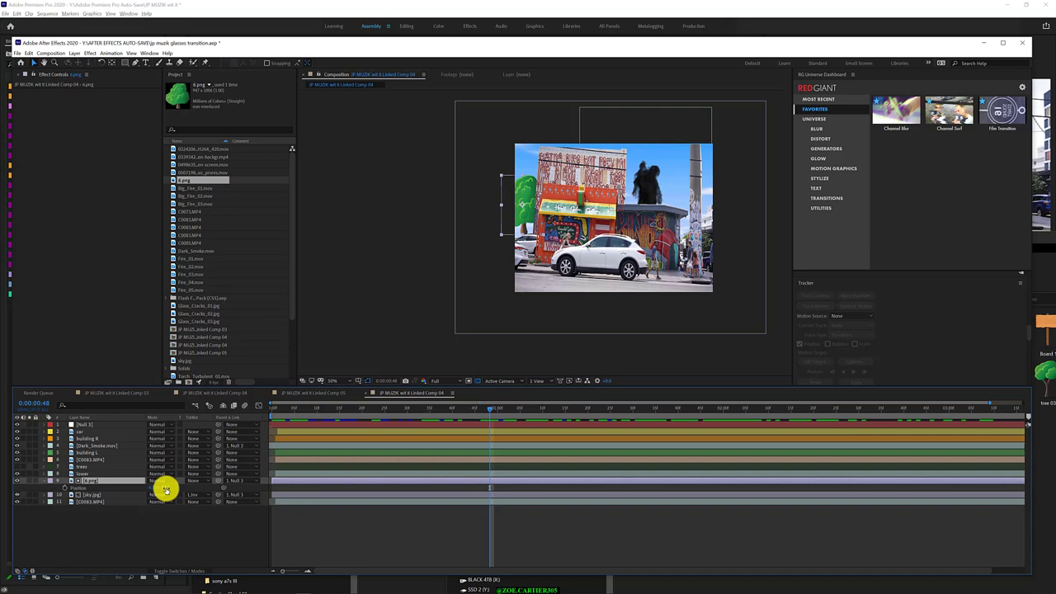
pyautogui.press('a')
pyautogui.moveTo(166, 491)
pyautogui.mouseDown()
pyautogui.moveTo(98, 486)
pyautogui.moveTo(108, 490)
pyautogui.mouseUp()
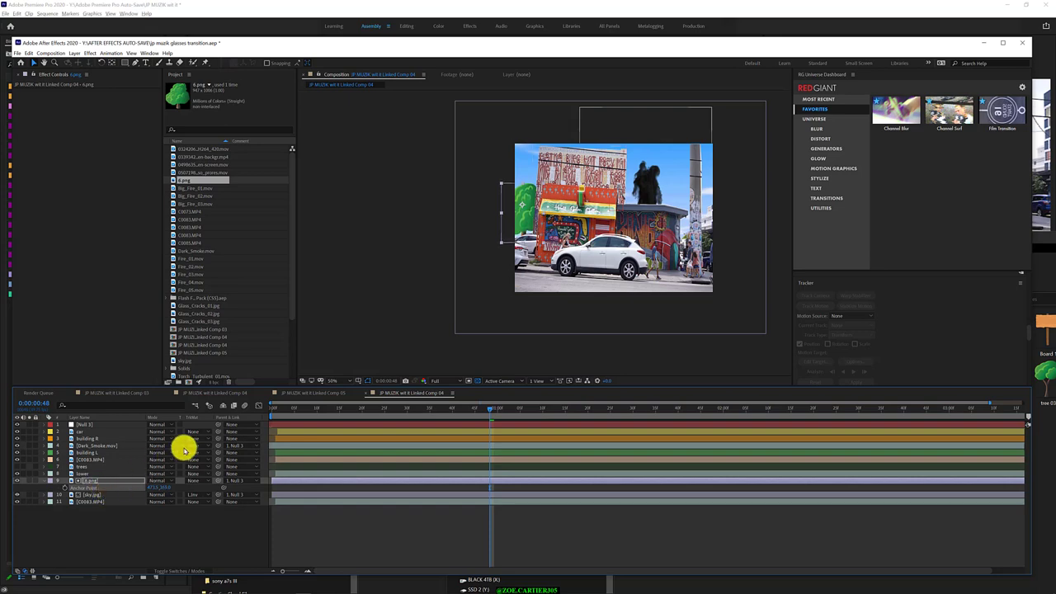
pyautogui.click(388, 330)
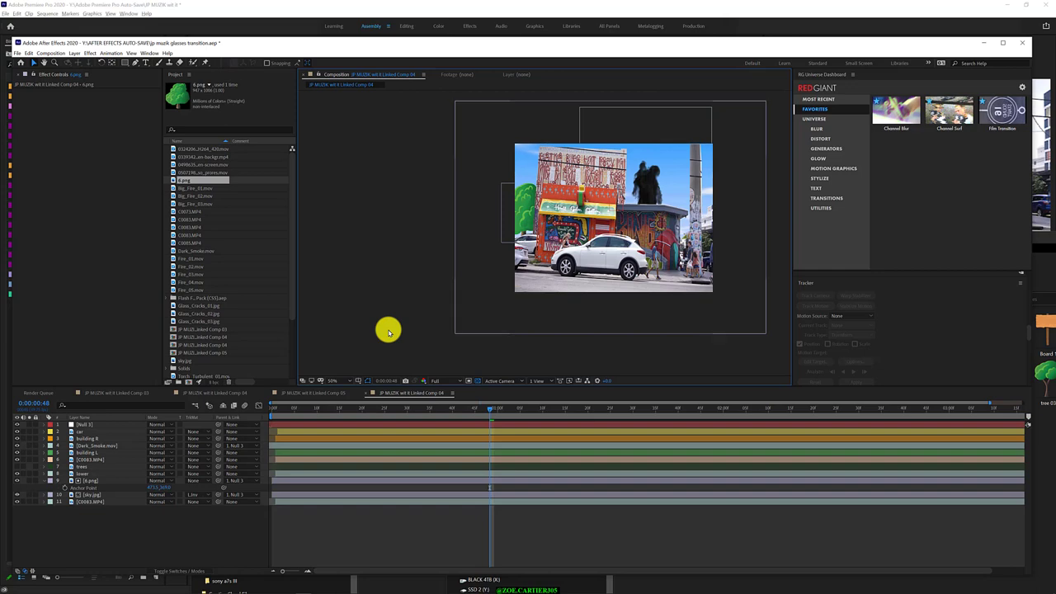
# Switch away to another window and return to After Effects.
pyautogui.press('F10')
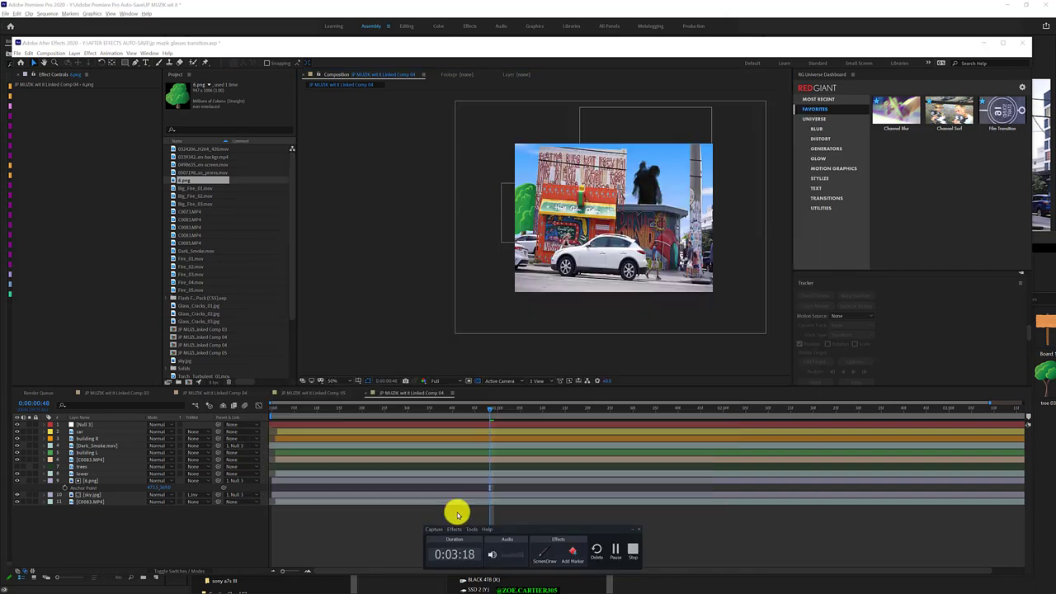
pyautogui.hotkey('alt', 'Tab')
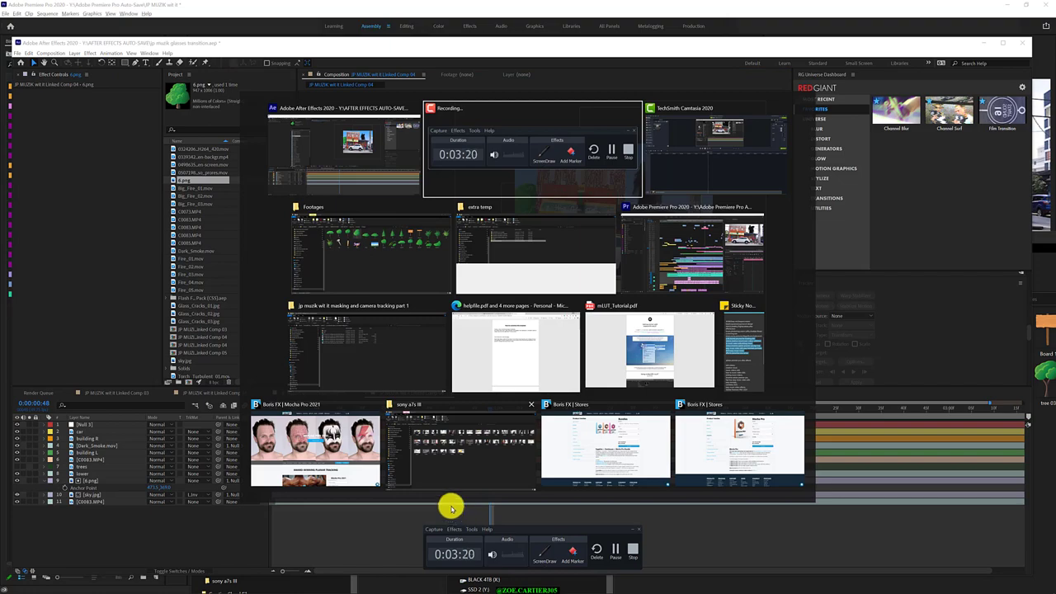
pyautogui.press('Tab')
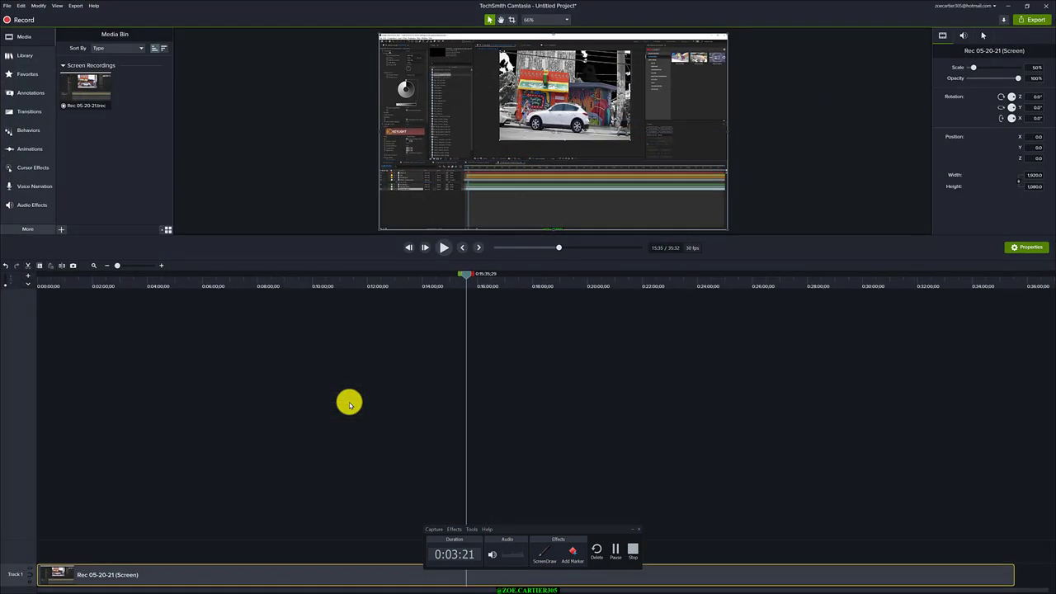
pyautogui.hotkey('alt', 'Tab')
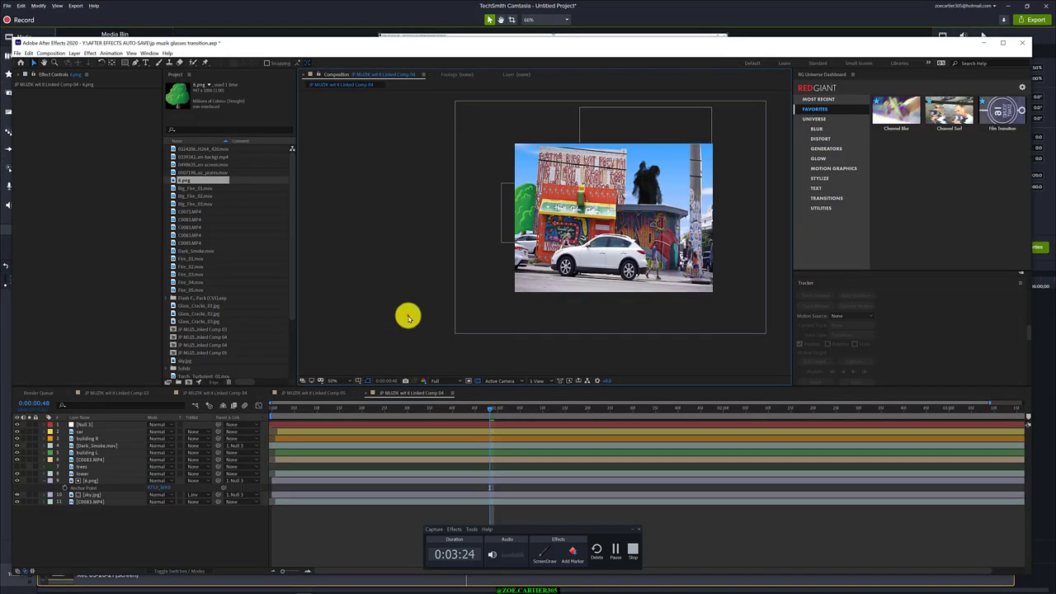
pyautogui.click(408, 319)
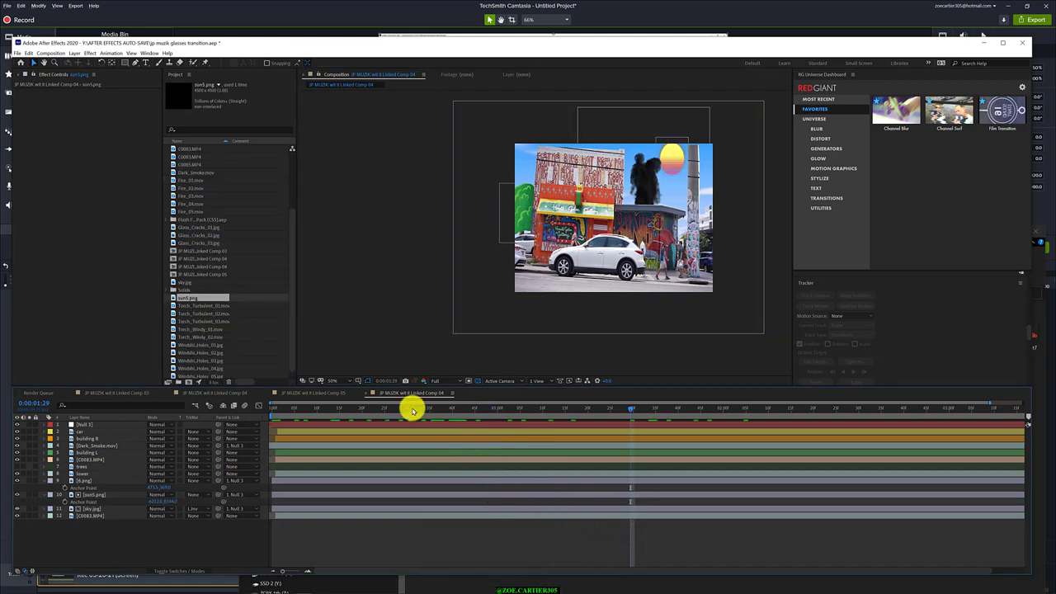
# Scrub the timeline to check the sun5.png sun, then select the sky.jpg layer.
pyautogui.moveTo(413, 410)
pyautogui.mouseDown()
pyautogui.moveTo(298, 414)
pyautogui.moveTo(684, 390)
pyautogui.moveTo(785, 396)
pyautogui.mouseUp()
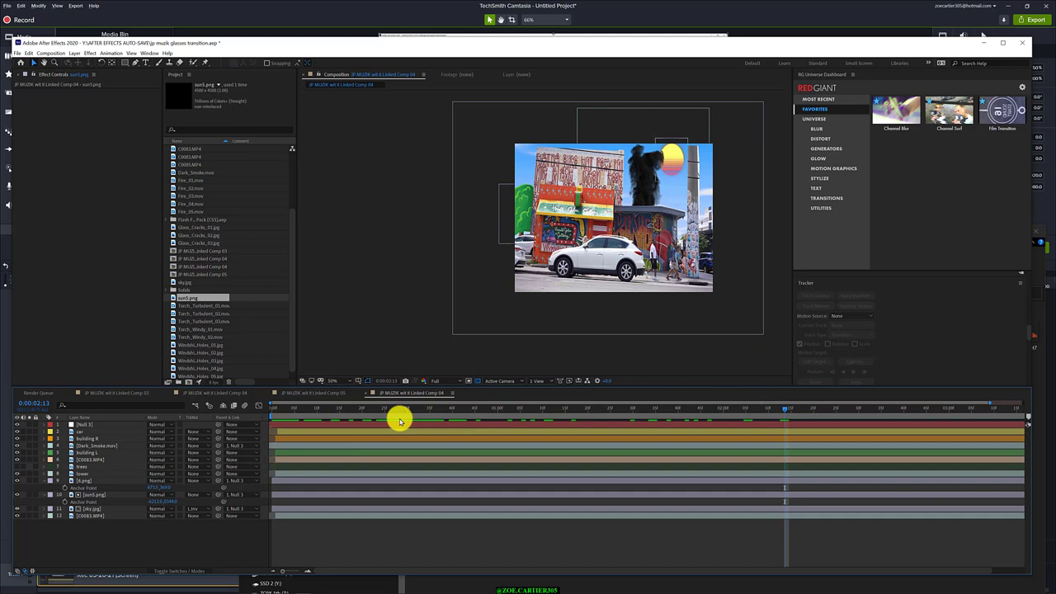
pyautogui.click(97, 509)
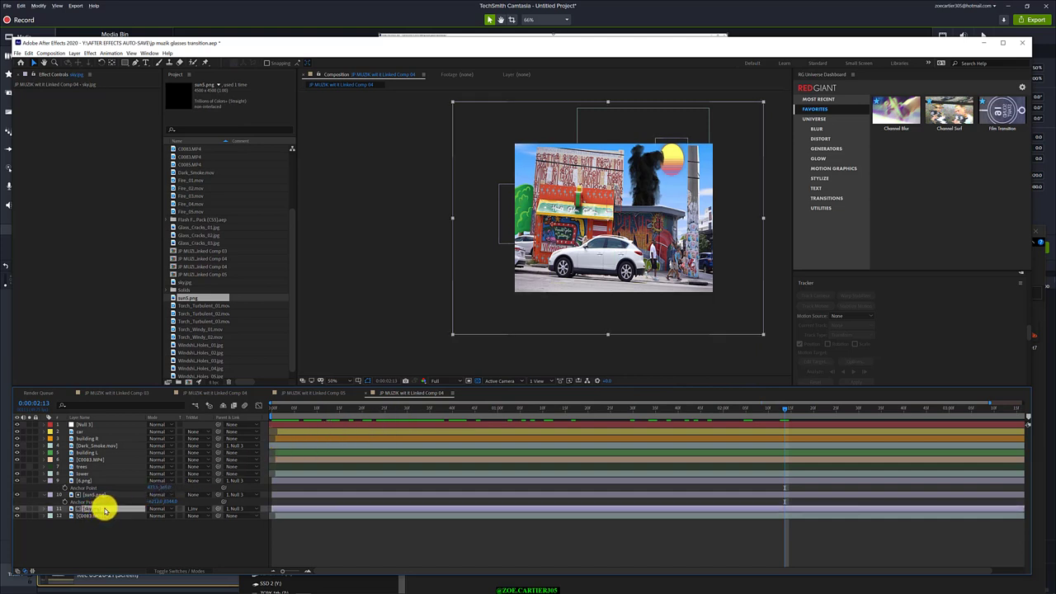
# Navigate the sky.jpg layer's context menu into the Effect category list.
pyautogui.rightClick(106, 510)
pyautogui.press('Up')
pyautogui.press('Up')
pyautogui.press('Up')
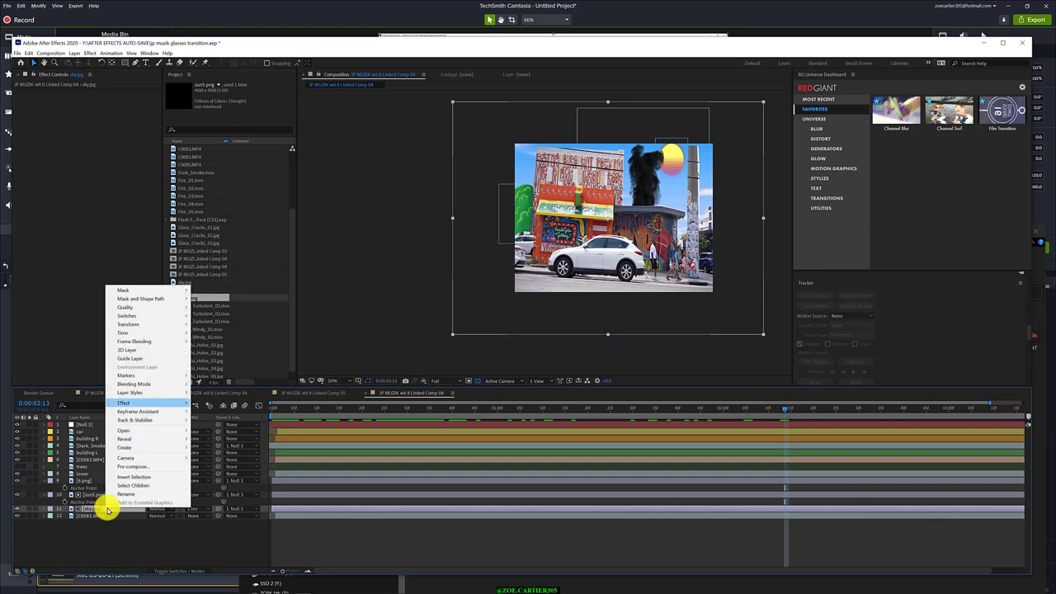
pyautogui.press('Up')
pyautogui.press('Up')
pyautogui.press('Up')
pyautogui.press('Up')
pyautogui.press('Up')
pyautogui.press('Up')
pyautogui.press('Right')
pyautogui.press('Down')
pyautogui.press('Down')
pyautogui.press('Down')
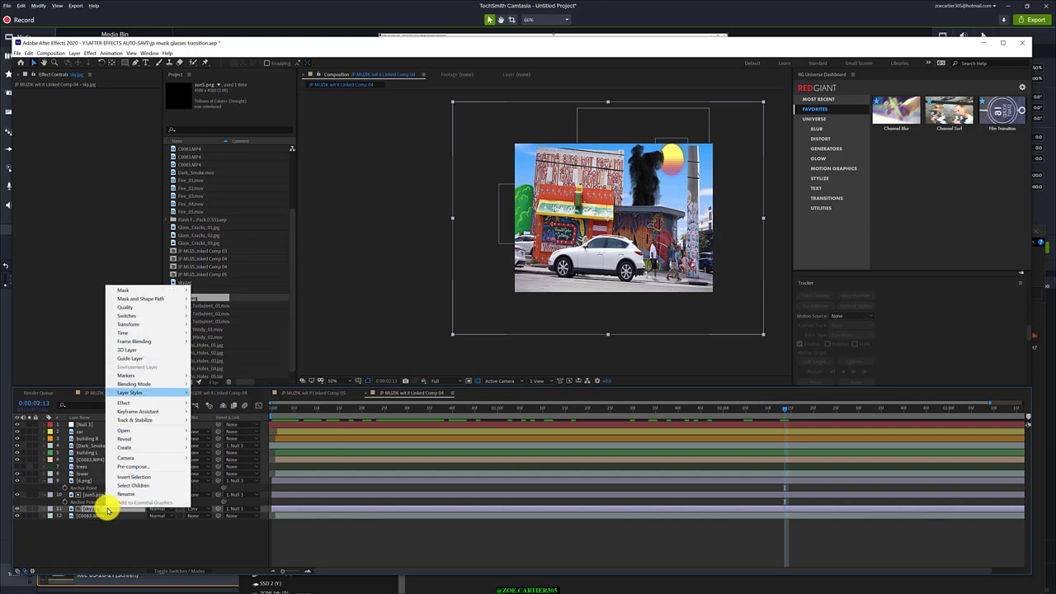
pyautogui.press('Down')
pyautogui.press('Up')
pyautogui.press('Up')
pyautogui.press('Up')
pyautogui.press('Up')
pyautogui.press('Up')
pyautogui.press('Up')
pyautogui.press('Up')
pyautogui.press('Down')
pyautogui.press('Down')
pyautogui.press('Down')
pyautogui.press('Down')
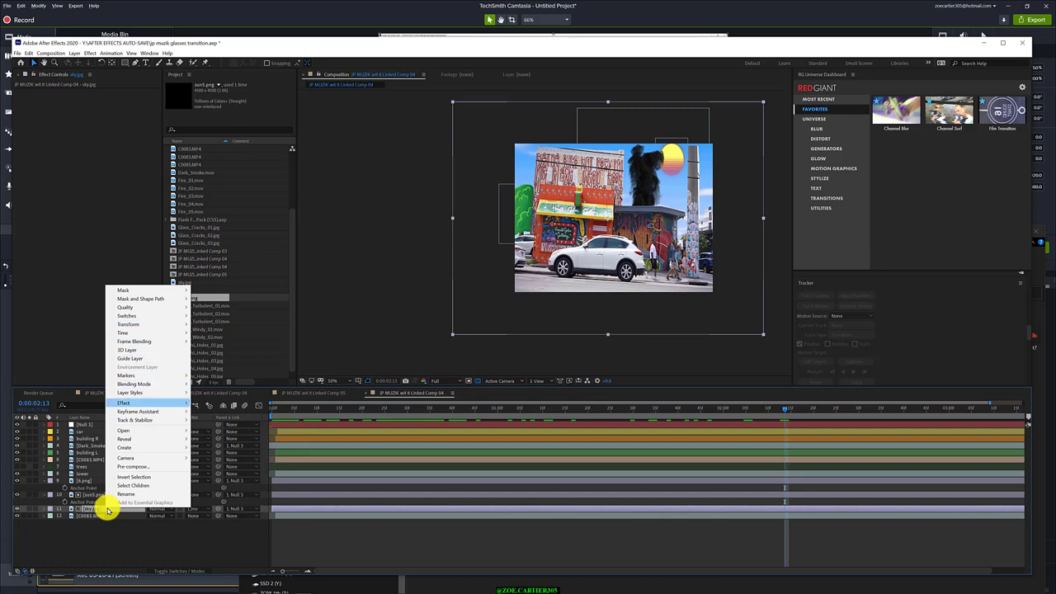
pyautogui.press('Right')
pyautogui.press('Up')
pyautogui.press('Up')
pyautogui.press('Up')
pyautogui.press('Up')
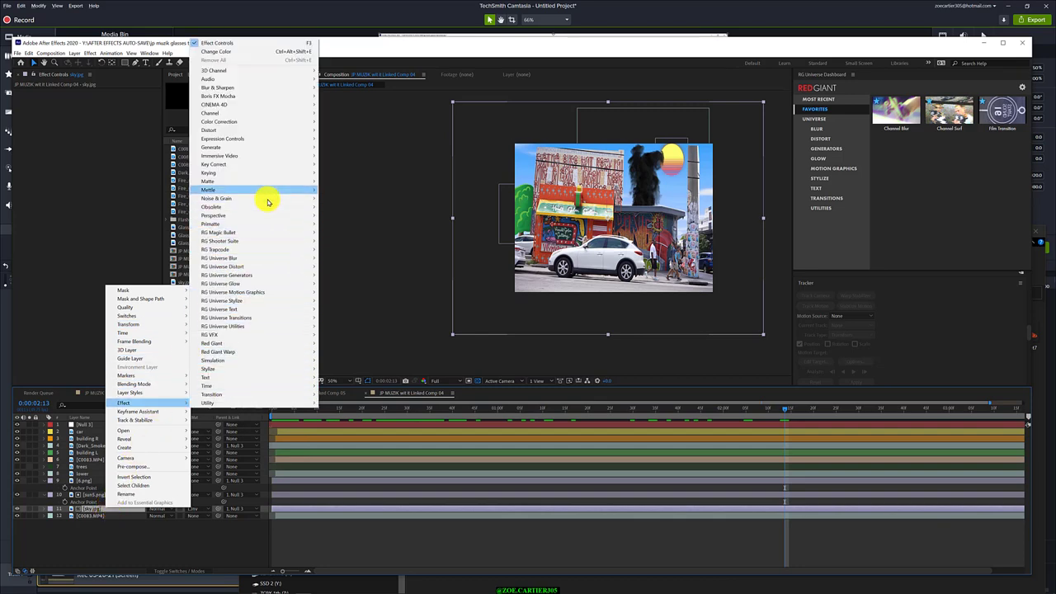
pyautogui.moveTo(272, 199)
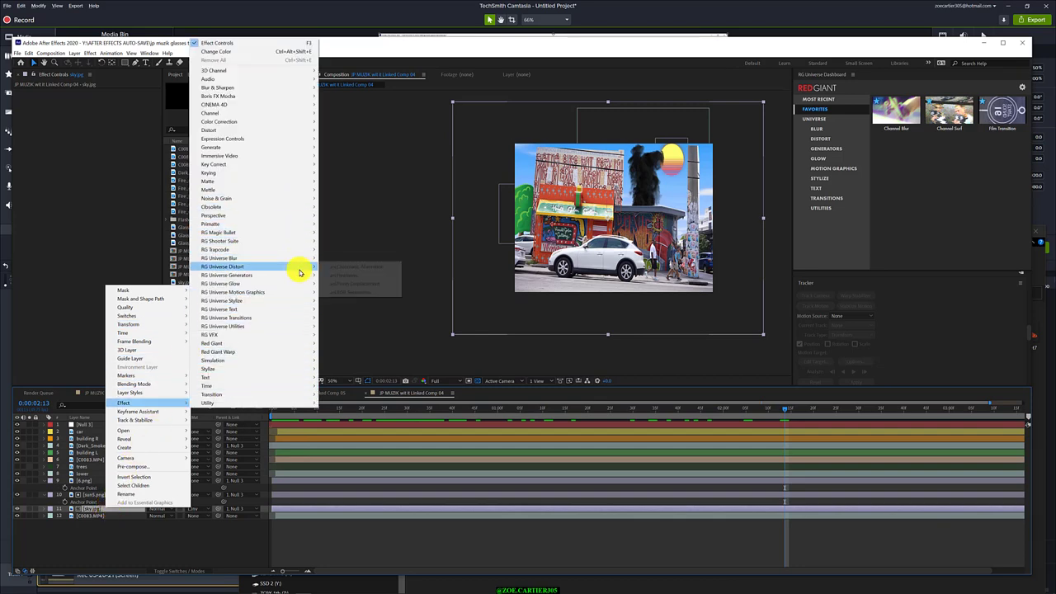
# Move into Color Correction and highlight the Change Color effect.
pyautogui.press('Up')
pyautogui.press('Up')
pyautogui.press('Up')
pyautogui.press('Up')
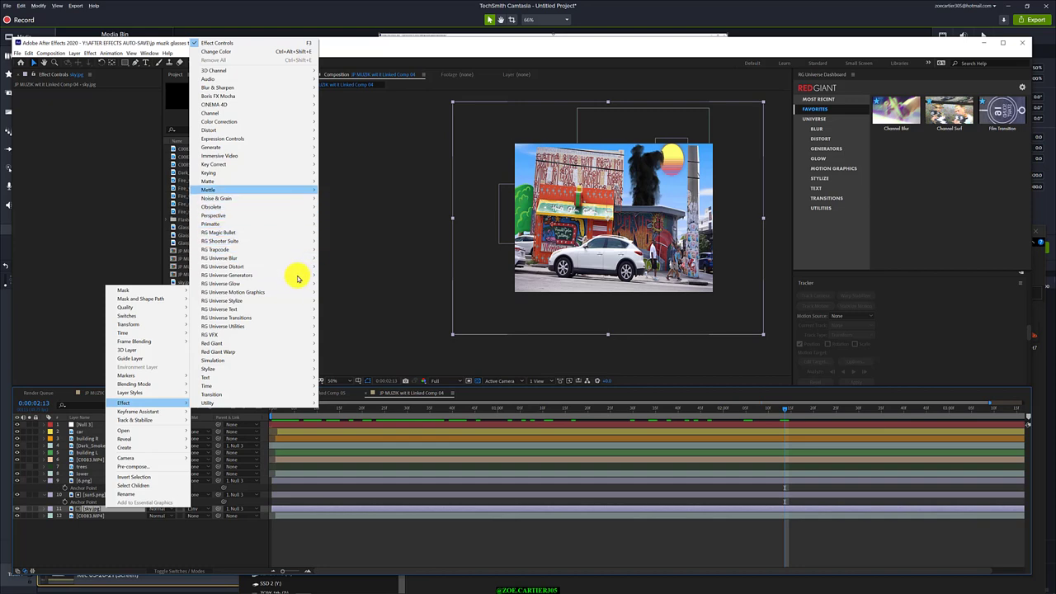
pyautogui.moveTo(291, 300)
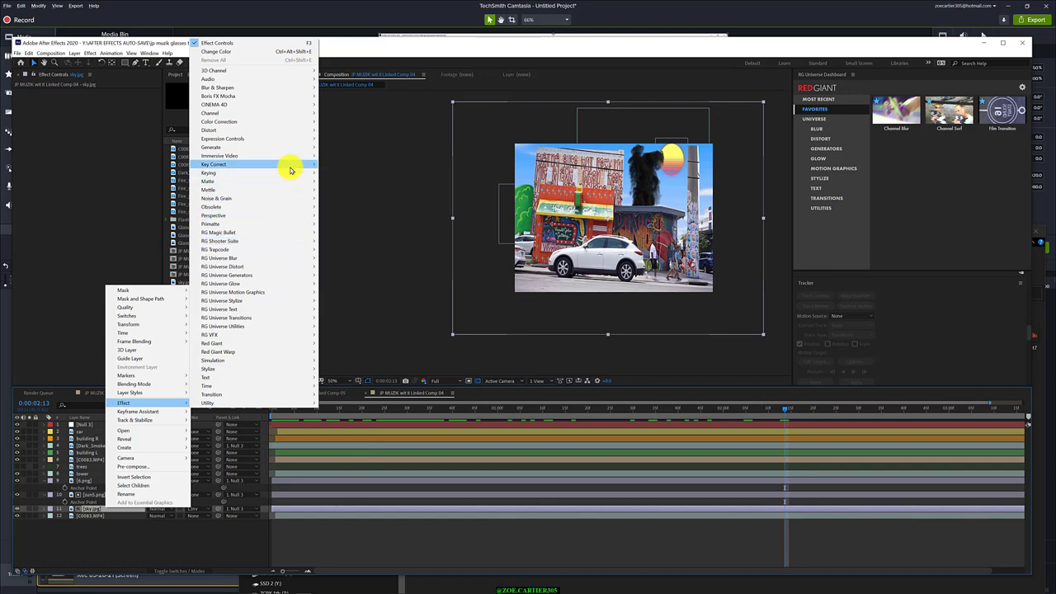
pyautogui.moveTo(291, 171)
pyautogui.press('Up')
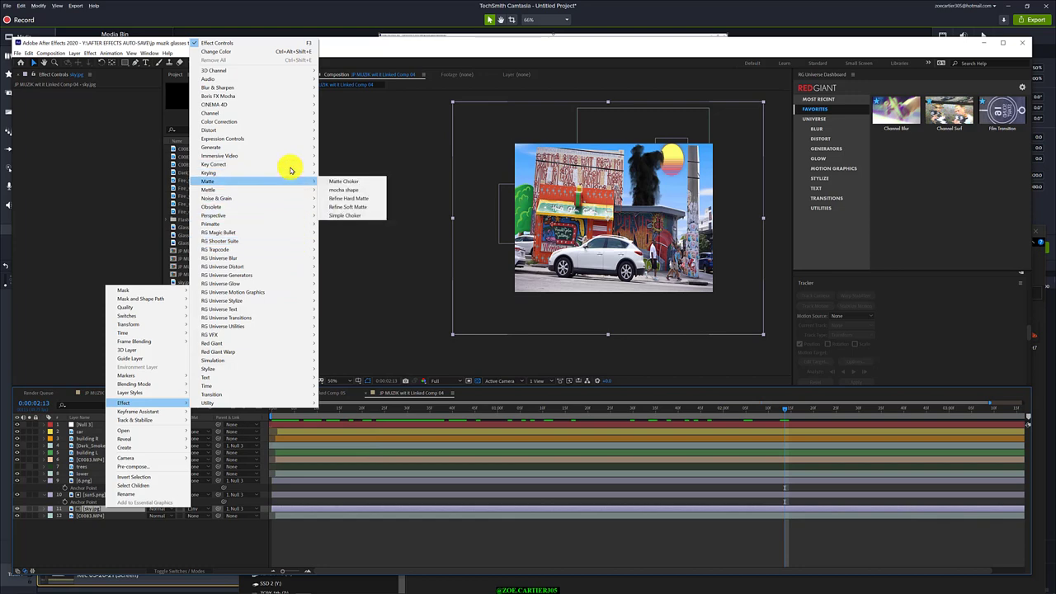
pyautogui.press('Up')
pyautogui.press('Up')
pyautogui.press('Up')
pyautogui.press('Up')
pyautogui.press('Up')
pyautogui.press('Right')
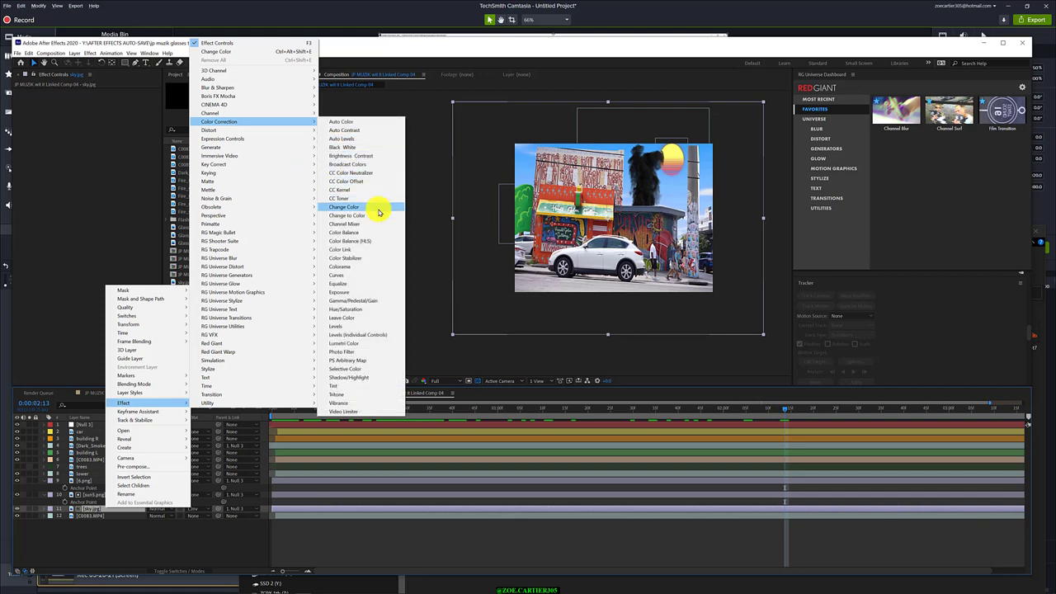
pyautogui.press('Up')
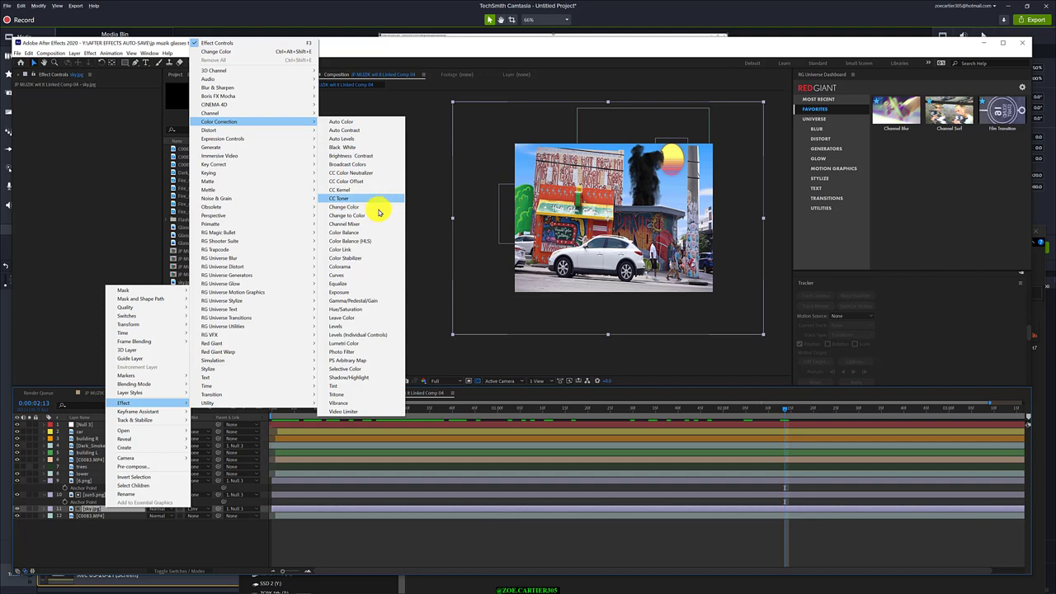
pyautogui.press('Down')
pyautogui.press('Down')
pyautogui.press('Down')
pyautogui.press('Down')
pyautogui.press('Down')
pyautogui.press('Up')
pyautogui.press('Up')
pyautogui.press('Up')
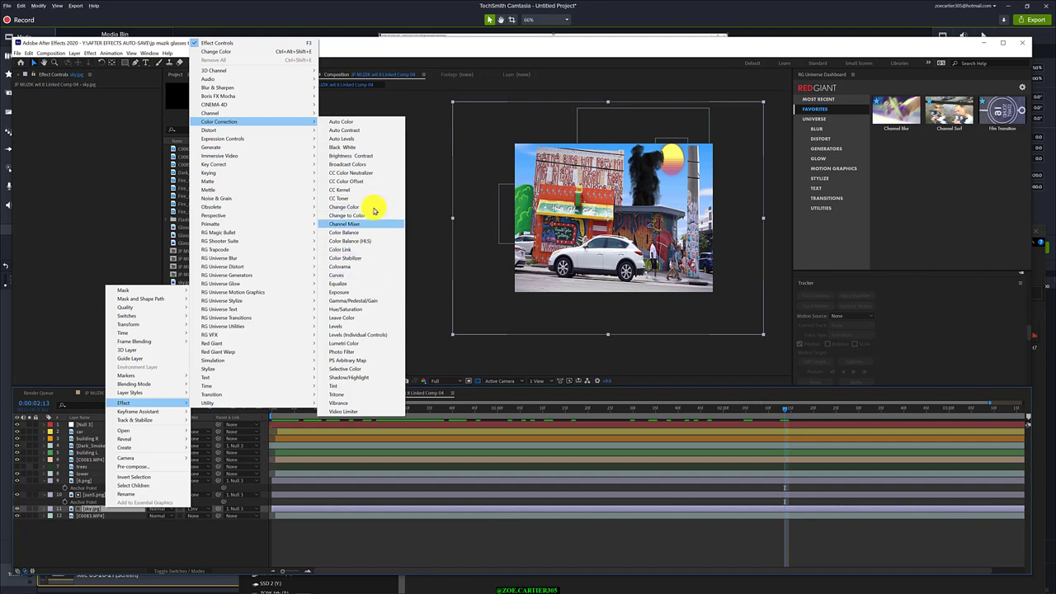
pyautogui.press('Up')
pyautogui.press('Up')
# Apply Change Color to sky.jpg and sample the sky's blue as the Color To Change.
pyautogui.click(374, 210)
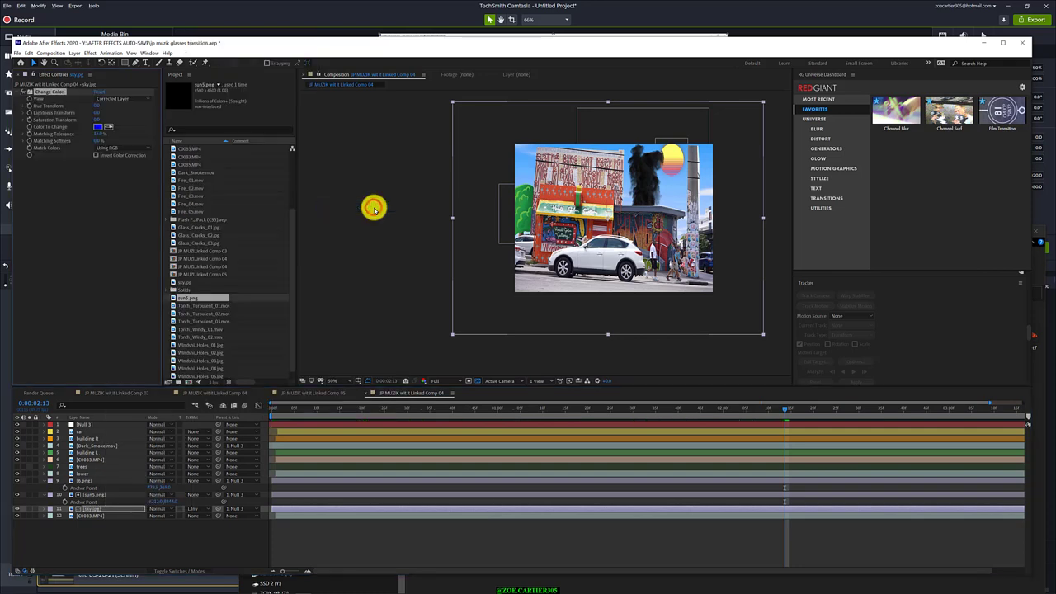
pyautogui.click(108, 127)
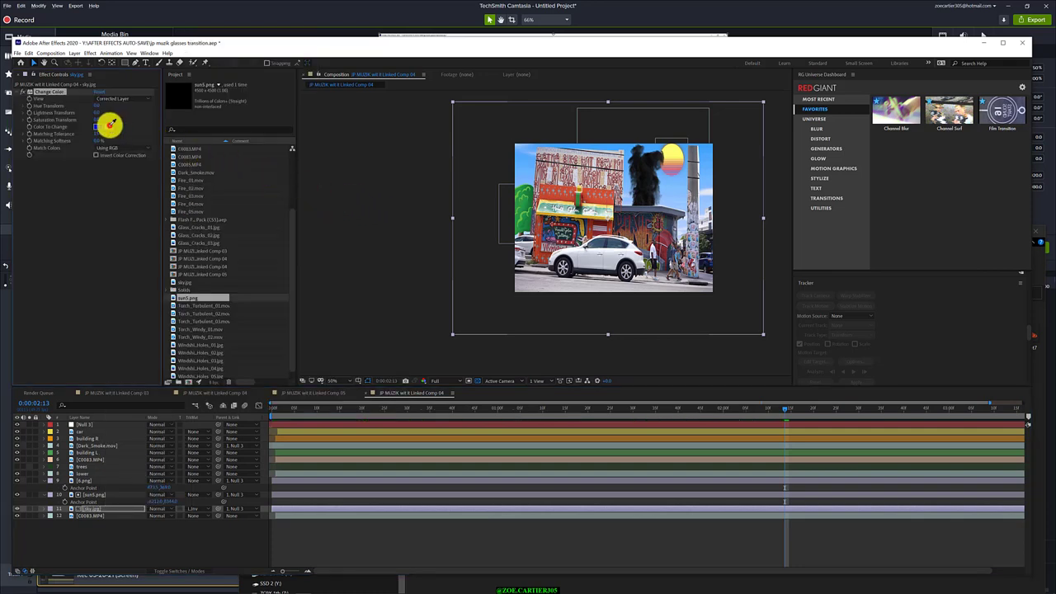
pyautogui.click(532, 162)
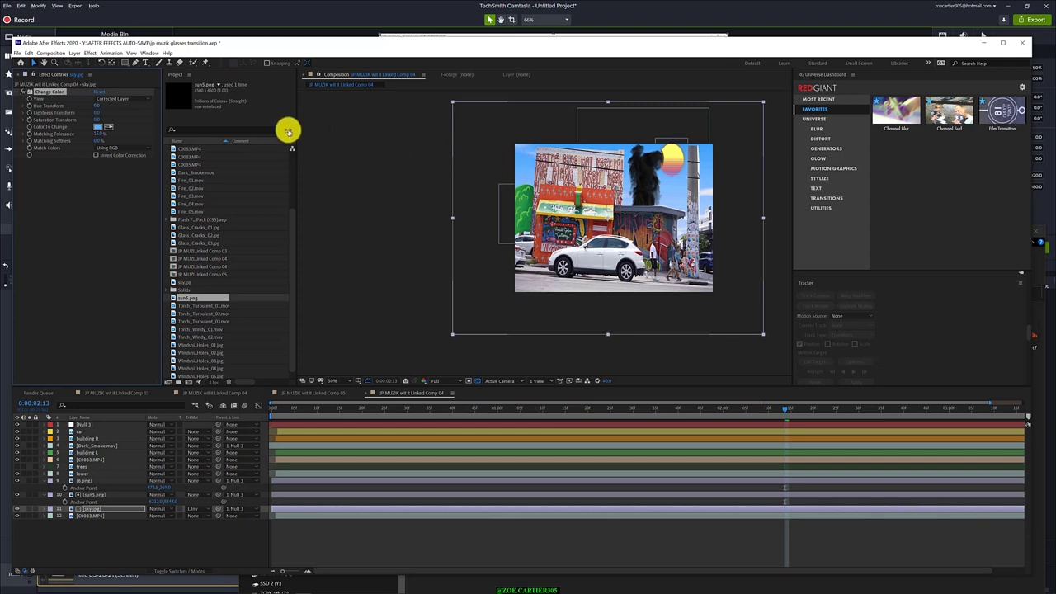
# Shift Hue Transform toward pink-purple and raise Matching Tolerance and Matching Softness.
pyautogui.moveTo(97, 106)
pyautogui.mouseDown()
pyautogui.moveTo(129, 106)
pyautogui.moveTo(23, 121)
pyautogui.mouseUp()
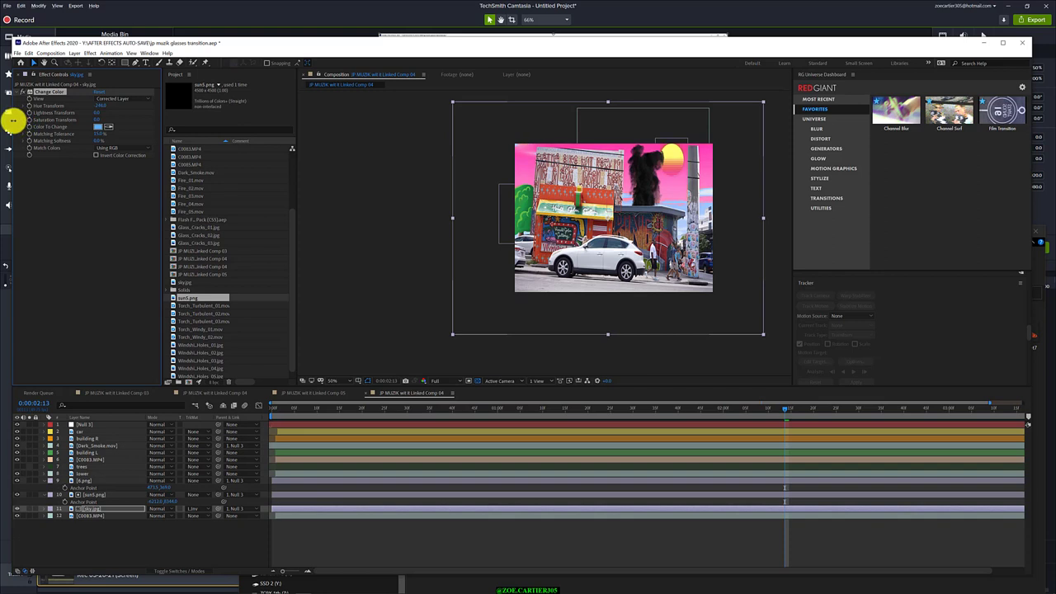
pyautogui.moveTo(21, 120)
pyautogui.mouseDown()
pyautogui.moveTo(4, 130)
pyautogui.moveTo(14, 129)
pyautogui.mouseUp()
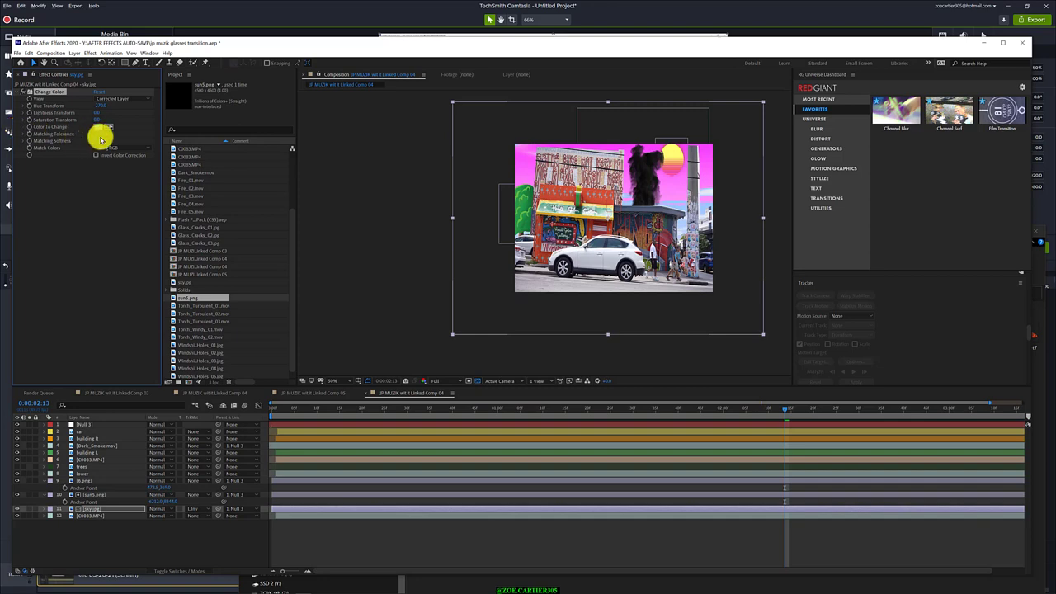
pyautogui.moveTo(102, 135); pyautogui.dragTo(105, 136)
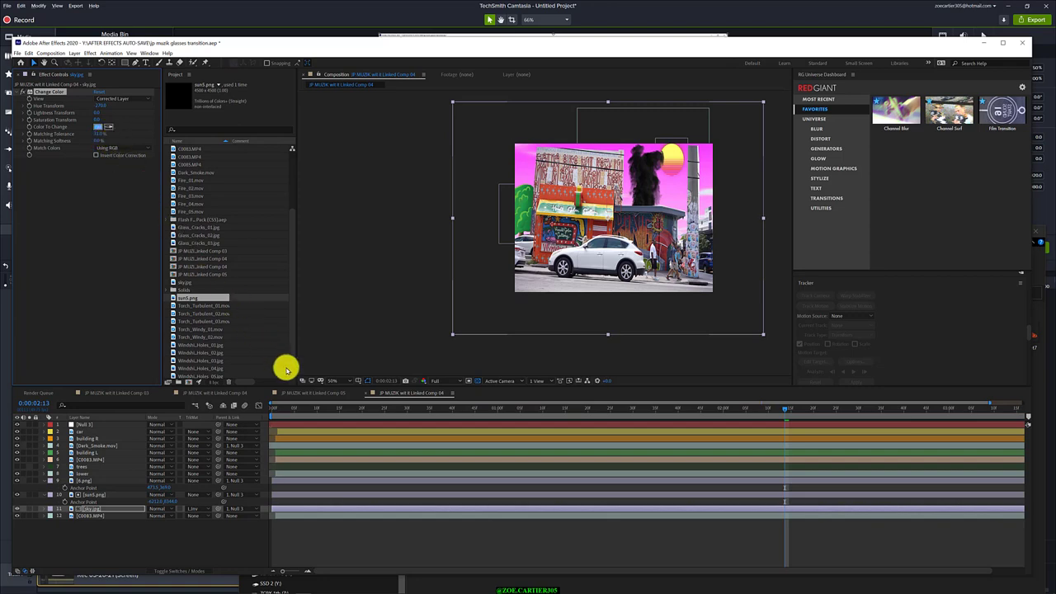
pyautogui.moveTo(316, 407)
pyautogui.mouseDown()
pyautogui.moveTo(272, 406)
pyautogui.moveTo(728, 368)
pyautogui.mouseUp()
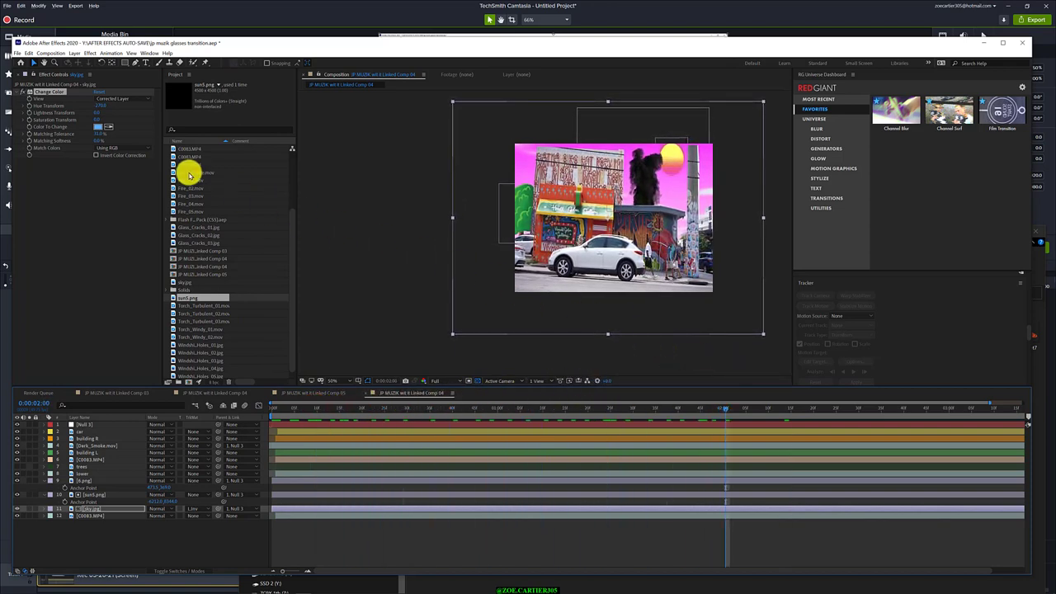
pyautogui.click(99, 140)
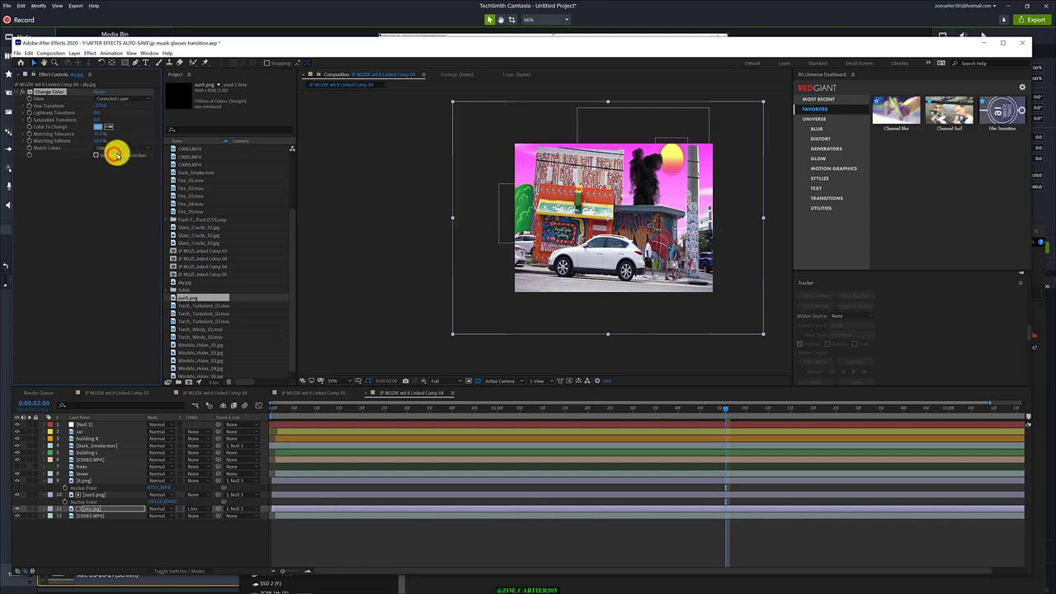
# Try Match Colors Using Hue and Using Chroma, then return it to Using RGB.
pyautogui.click(135, 147)
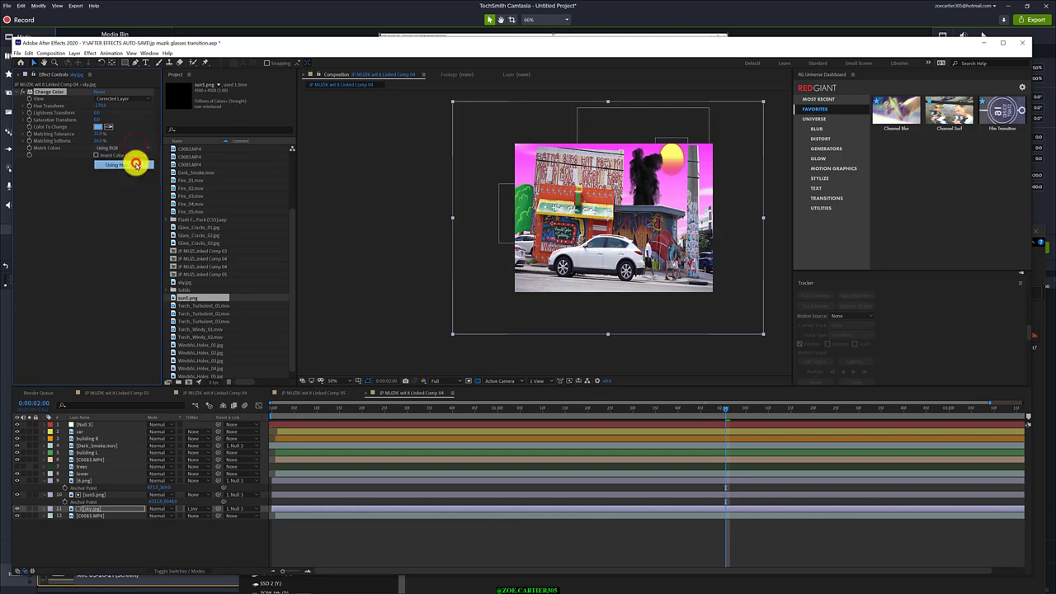
pyautogui.click(136, 164)
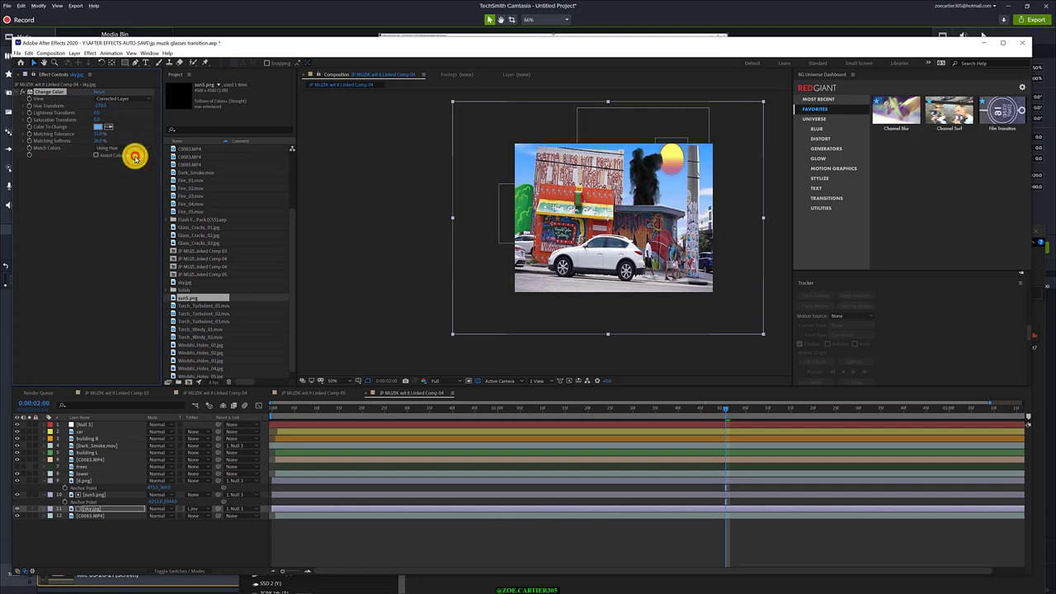
pyautogui.click(135, 147)
pyautogui.click(124, 167)
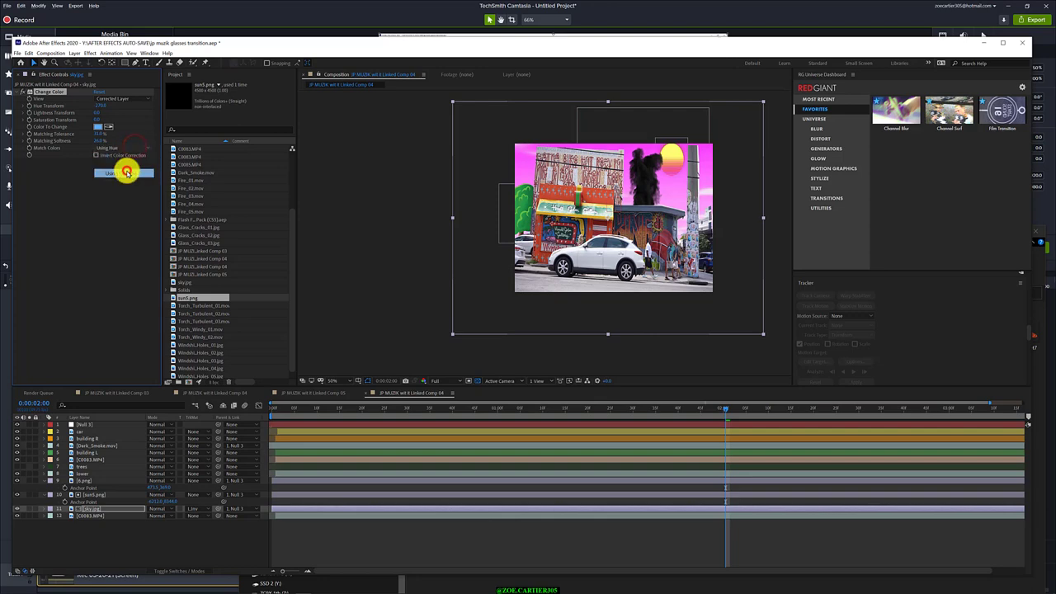
pyautogui.click(134, 149)
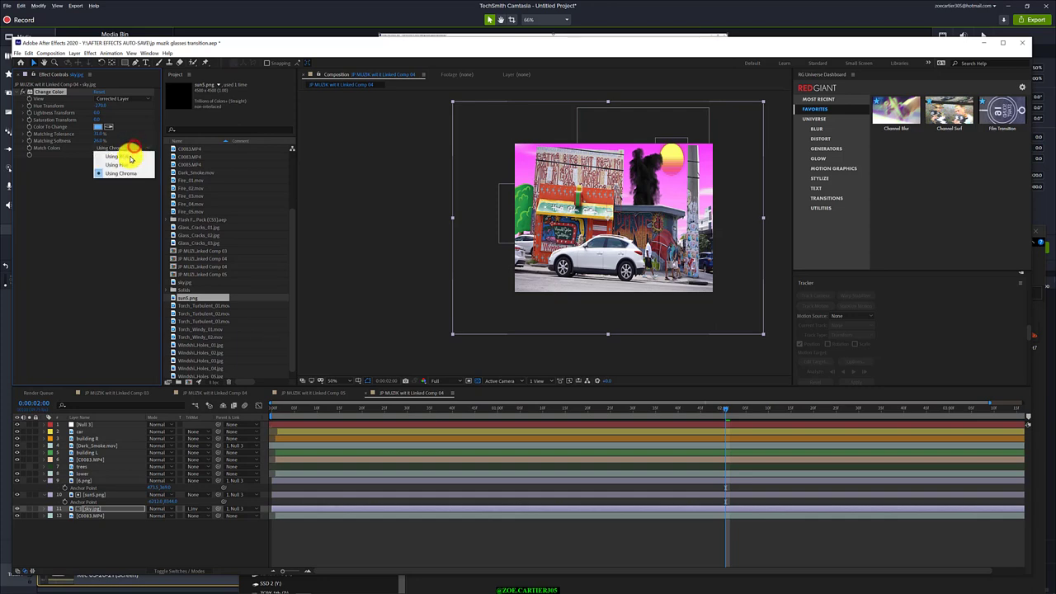
pyautogui.click(128, 153)
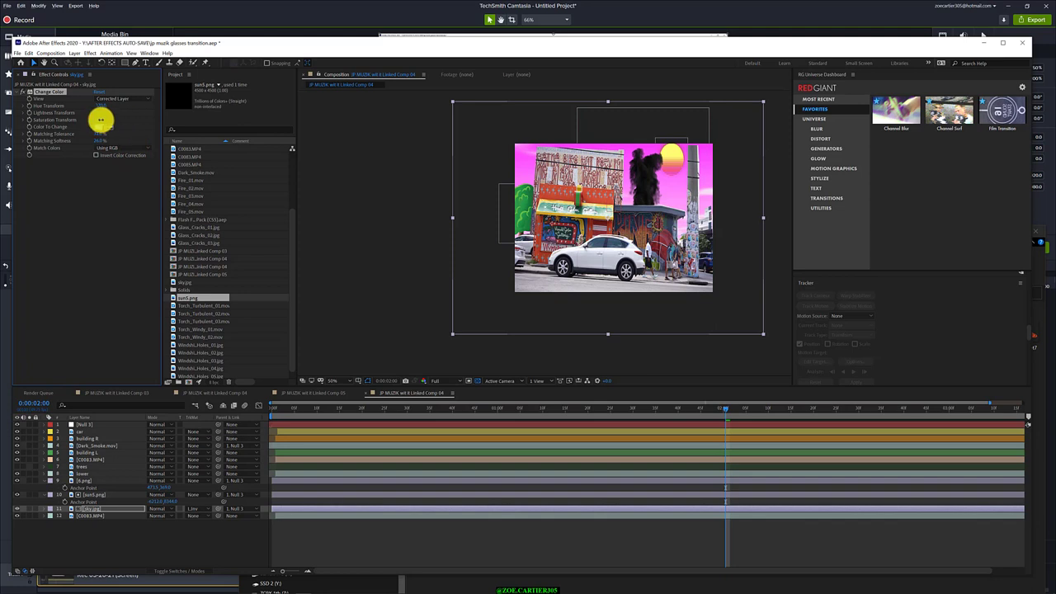
# Adjust Saturation and Lightness Transform, leaving the sky lavender-purple with hue transform 74.0.
pyautogui.moveTo(98, 124)
pyautogui.mouseDown()
pyautogui.moveTo(100, 111)
pyautogui.moveTo(124, 113)
pyautogui.moveTo(105, 111)
pyautogui.mouseUp()
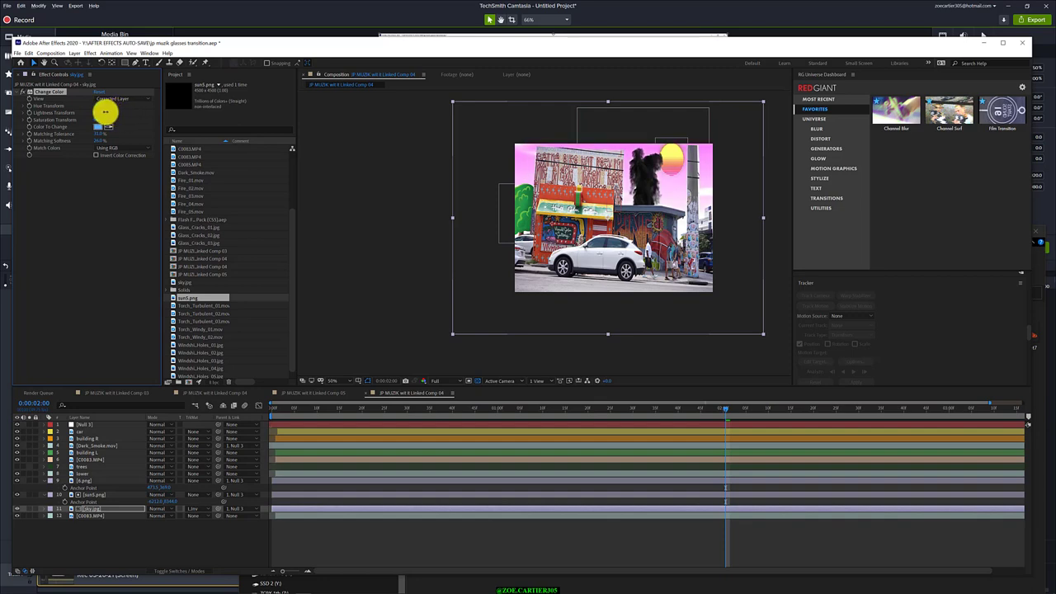
pyautogui.moveTo(105, 112); pyautogui.dragTo(91, 110)
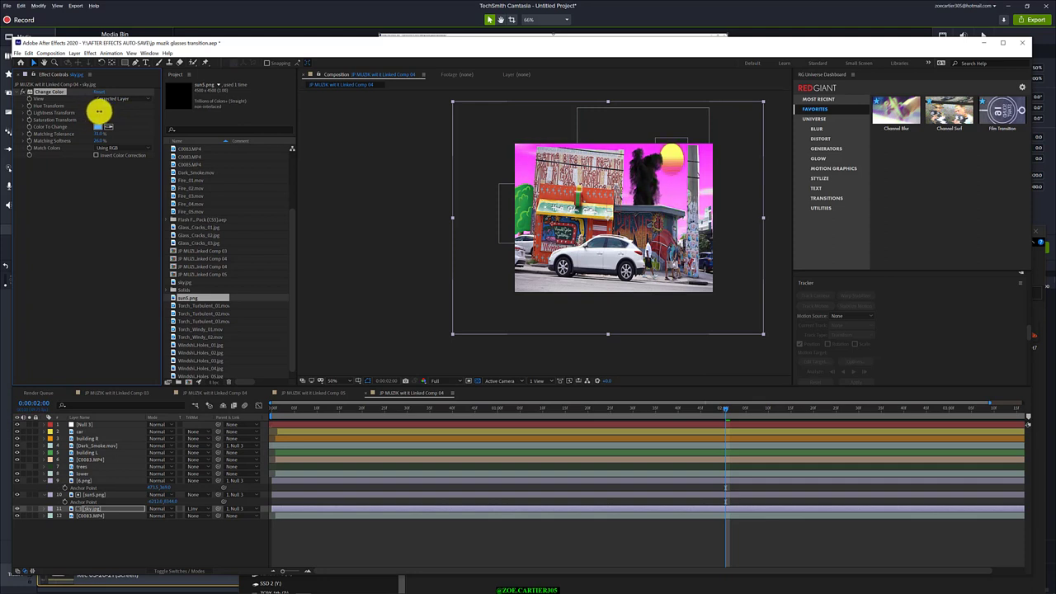
pyautogui.moveTo(91, 110); pyautogui.dragTo(100, 112)
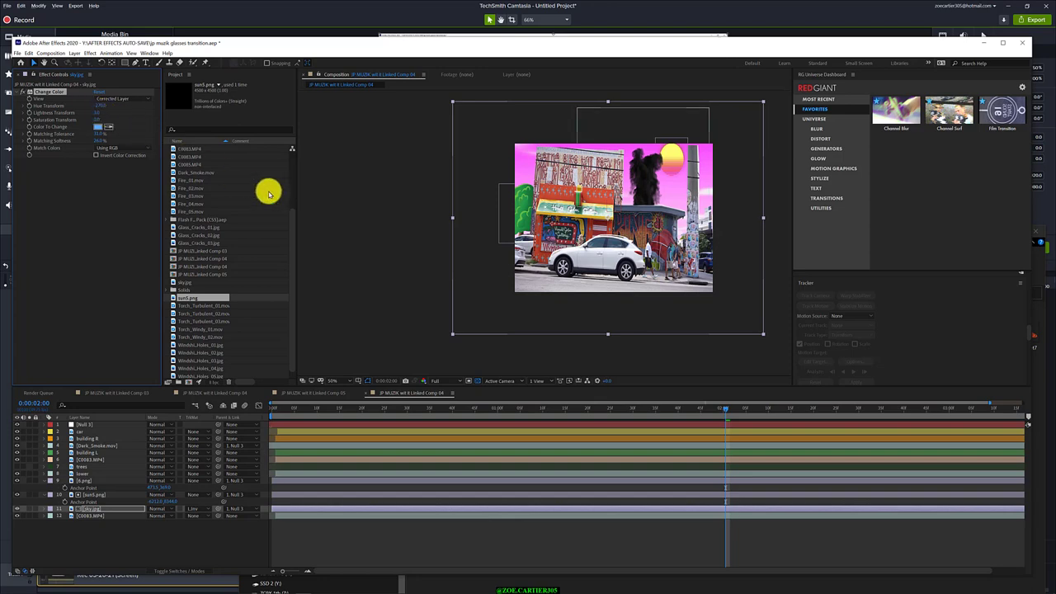
pyautogui.moveTo(724, 408)
pyautogui.mouseDown()
pyautogui.moveTo(691, 410)
pyautogui.moveTo(756, 378)
pyautogui.moveTo(827, 381)
pyautogui.moveTo(797, 384)
pyautogui.mouseUp()
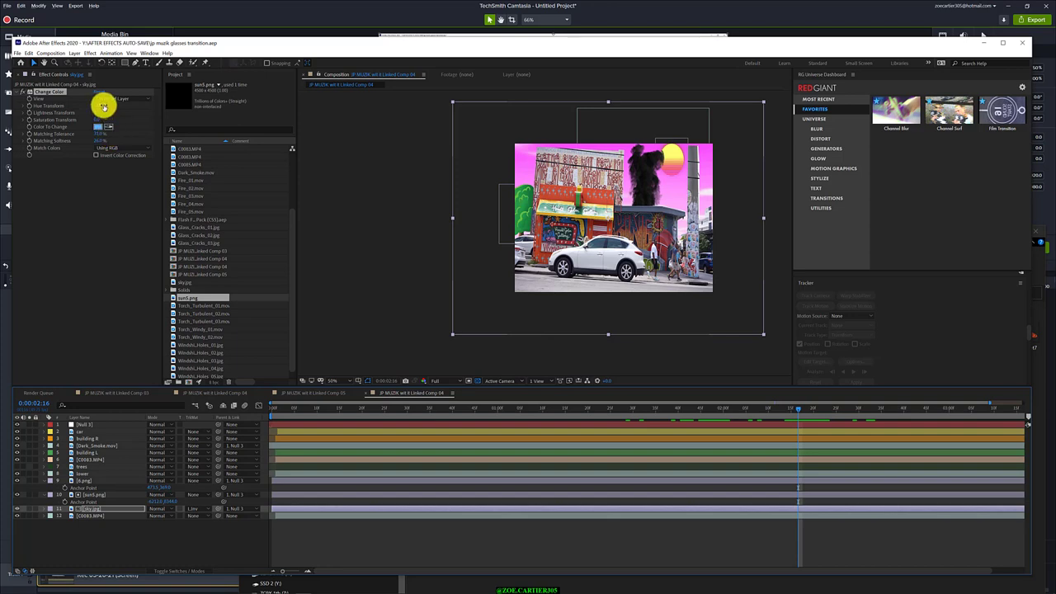
pyautogui.moveTo(103, 105); pyautogui.dragTo(229, 89)
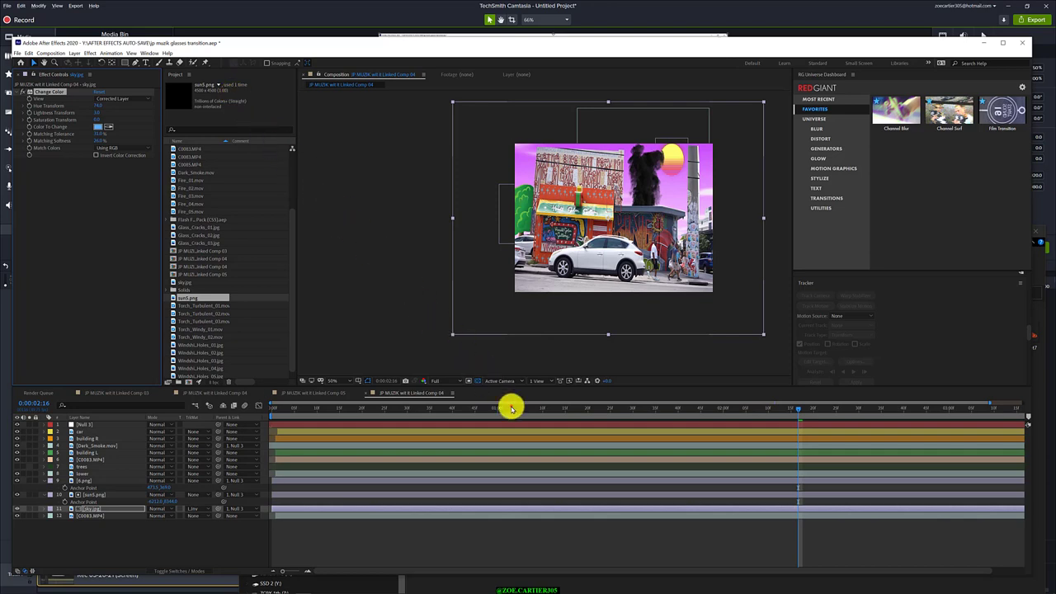
pyautogui.moveTo(512, 408)
pyautogui.mouseDown()
pyautogui.moveTo(252, 406)
pyautogui.moveTo(355, 386)
pyautogui.moveTo(625, 410)
pyautogui.moveTo(906, 412)
pyautogui.moveTo(875, 409)
pyautogui.mouseUp()
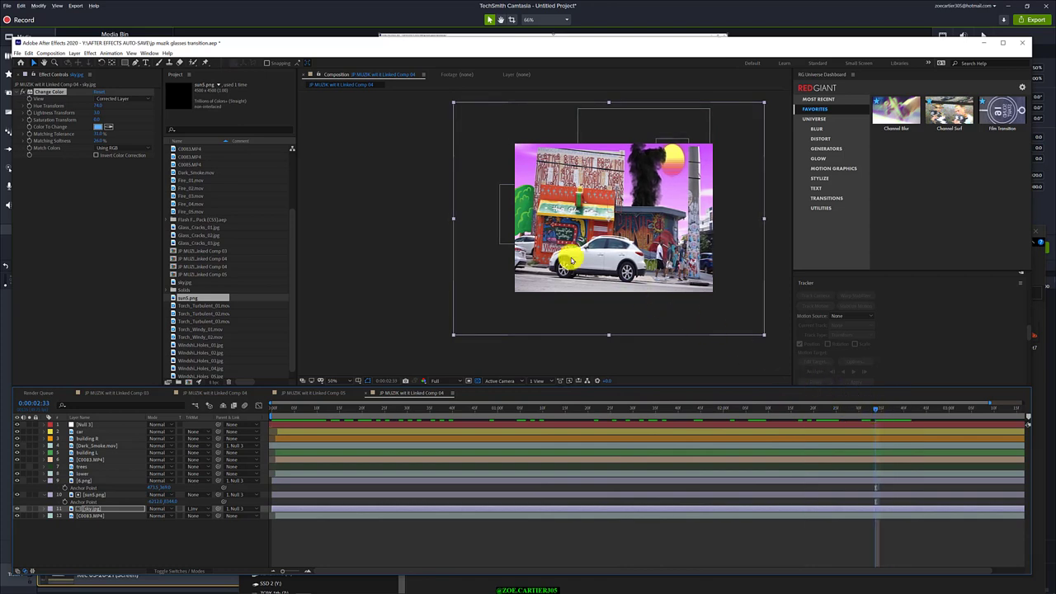
pyautogui.scroll(3, 571, 256)
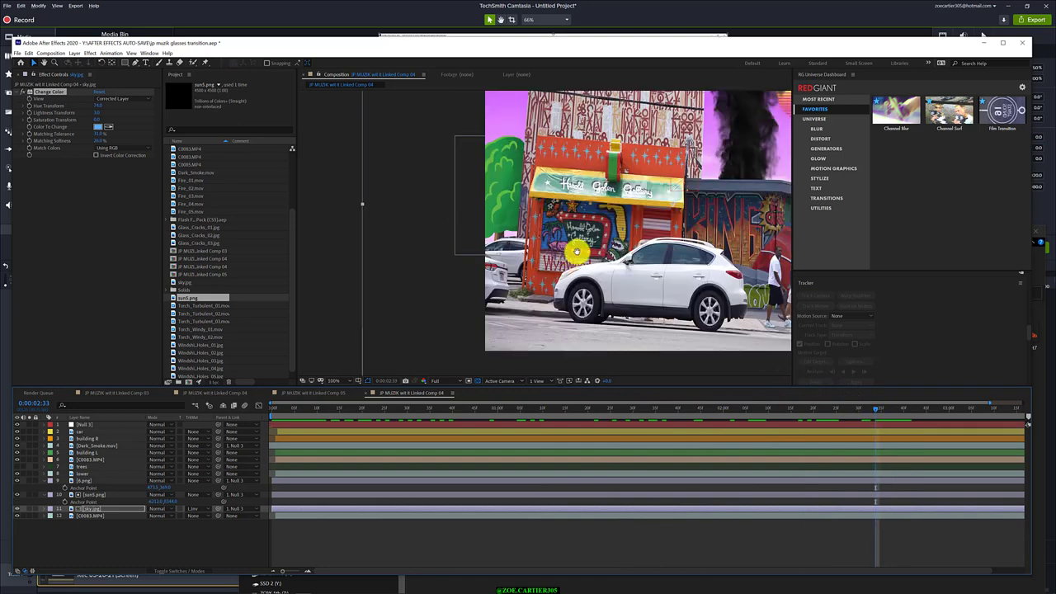
pyautogui.scroll(1, 357, 274)
pyautogui.moveTo(358, 274); pyautogui.dragTo(443, 268)
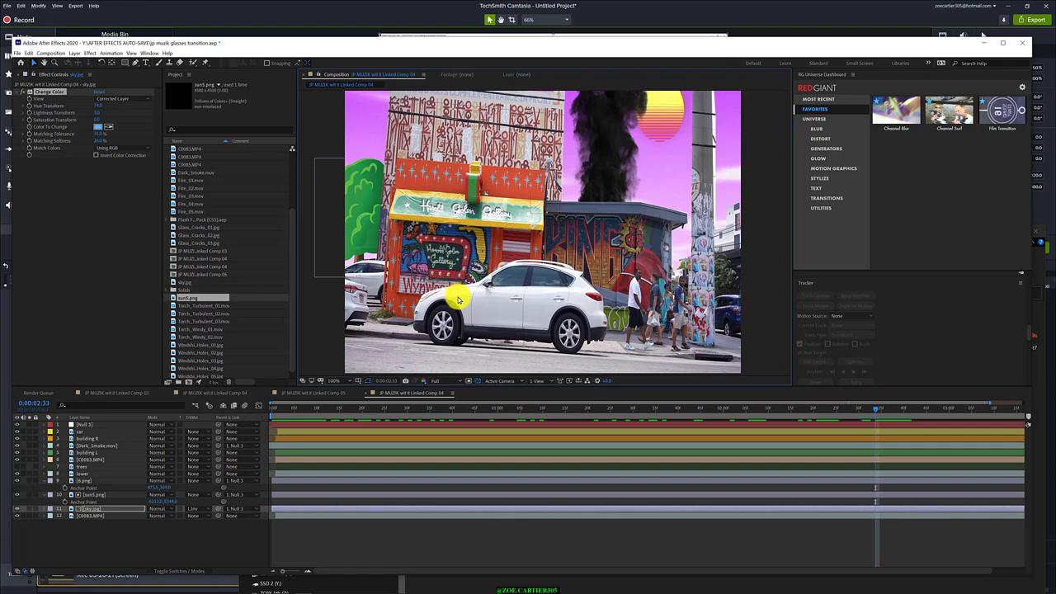
pyautogui.scroll(-2, 458, 299)
pyautogui.scroll(2, 459, 300)
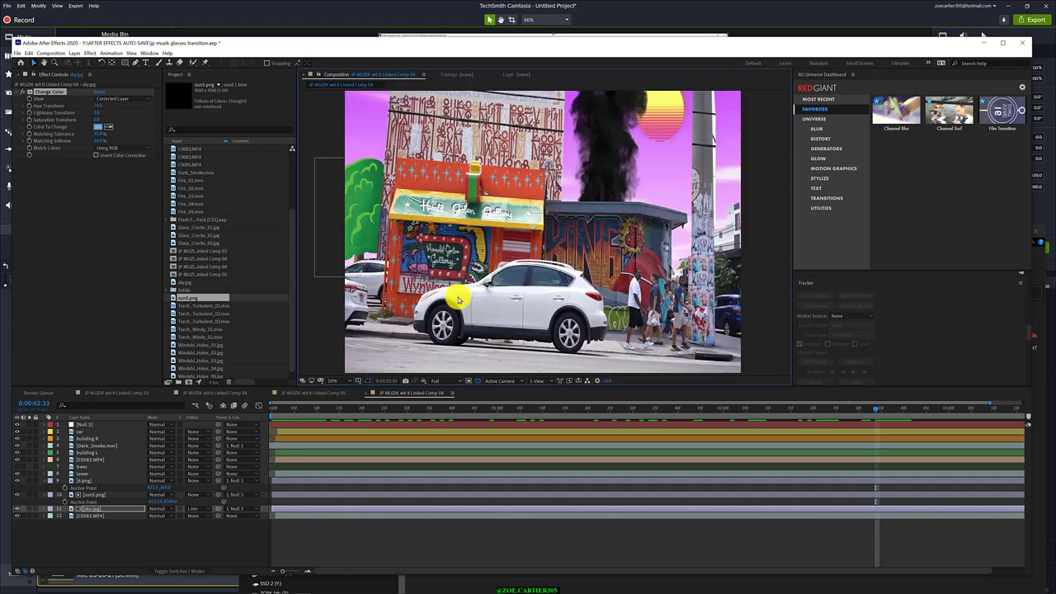
pyautogui.scroll(-2, 459, 300)
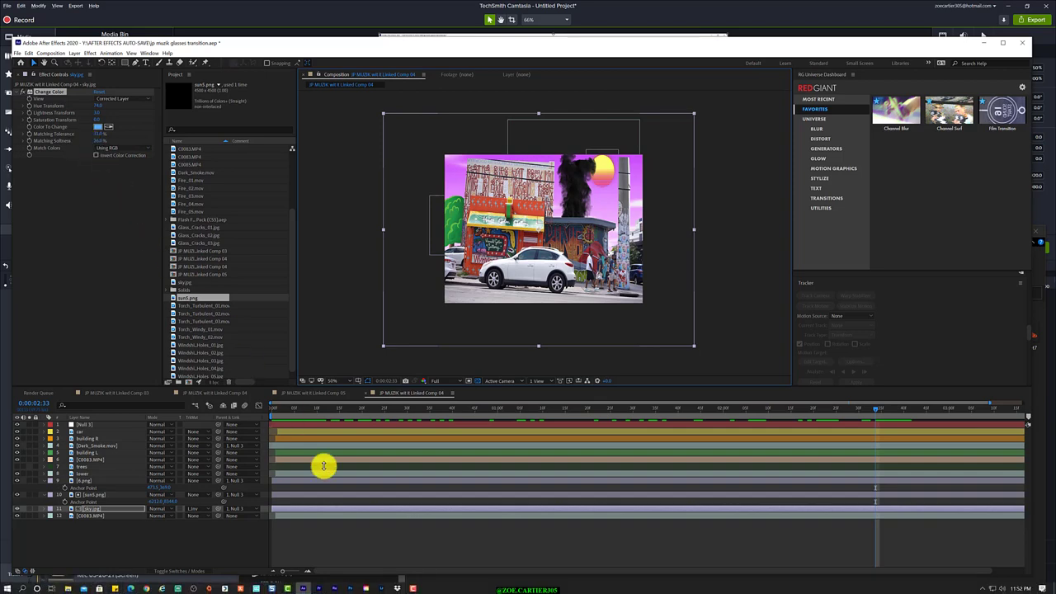
# Toggle the Windshield_Holes_02 layer off and on to compare the bullet holes, around one second in.
pyautogui.click(412, 586)
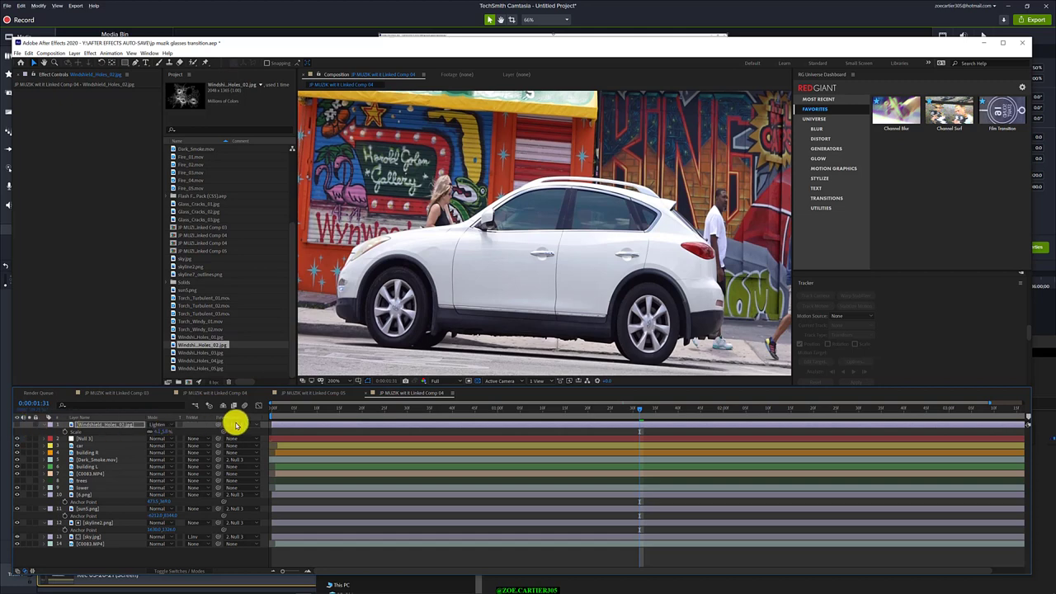
pyautogui.click(13, 423)
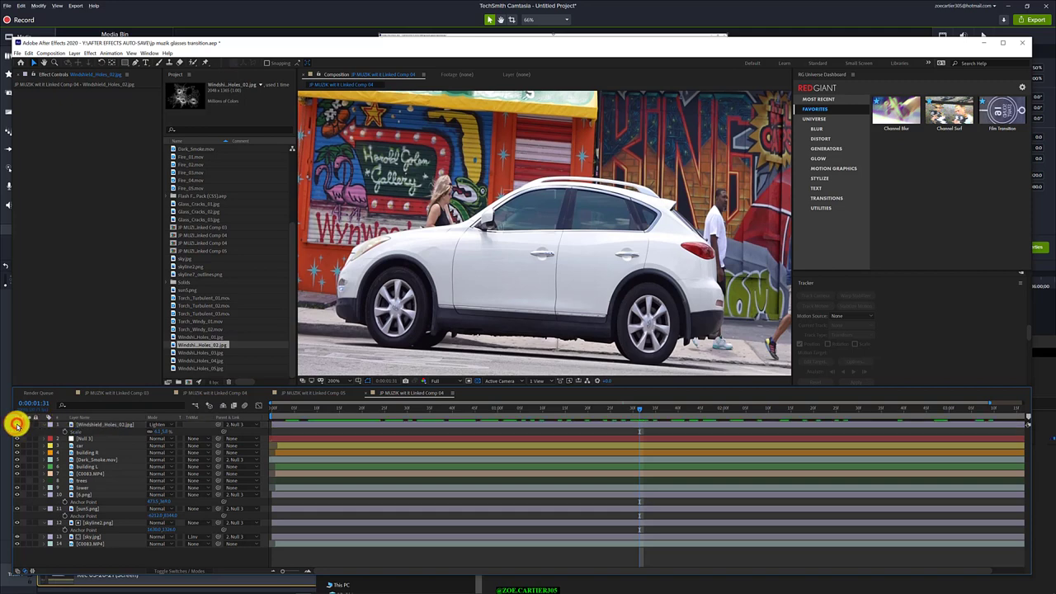
pyautogui.click(16, 423)
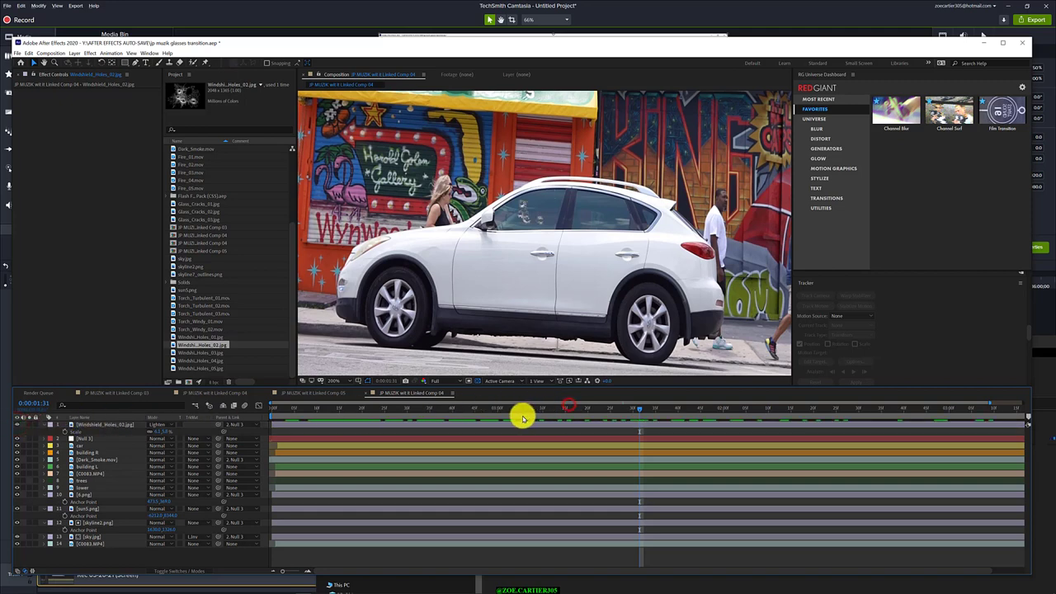
pyautogui.moveTo(515, 409); pyautogui.dragTo(427, 407)
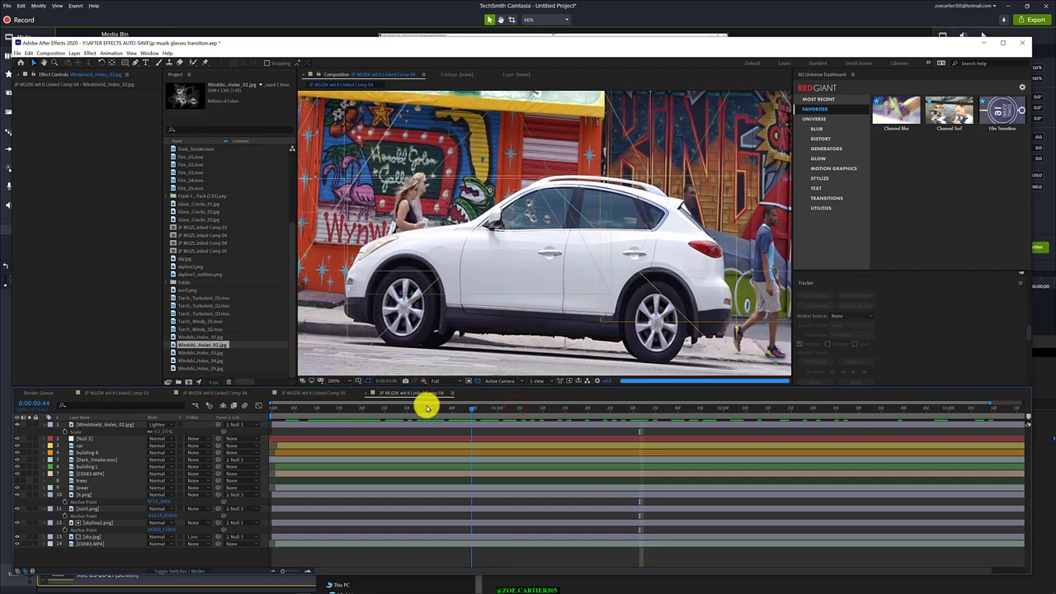
pyautogui.click(508, 407)
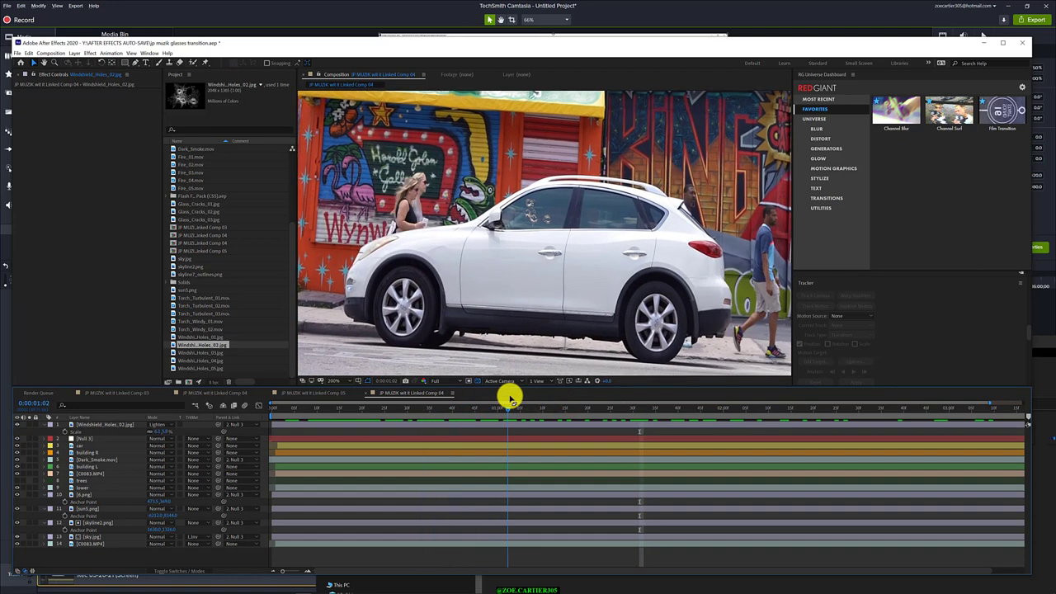
# Preview the Windshield_Holes images and select Glass_Cracks_01.jpg in the Project panel.
pyautogui.click(199, 350)
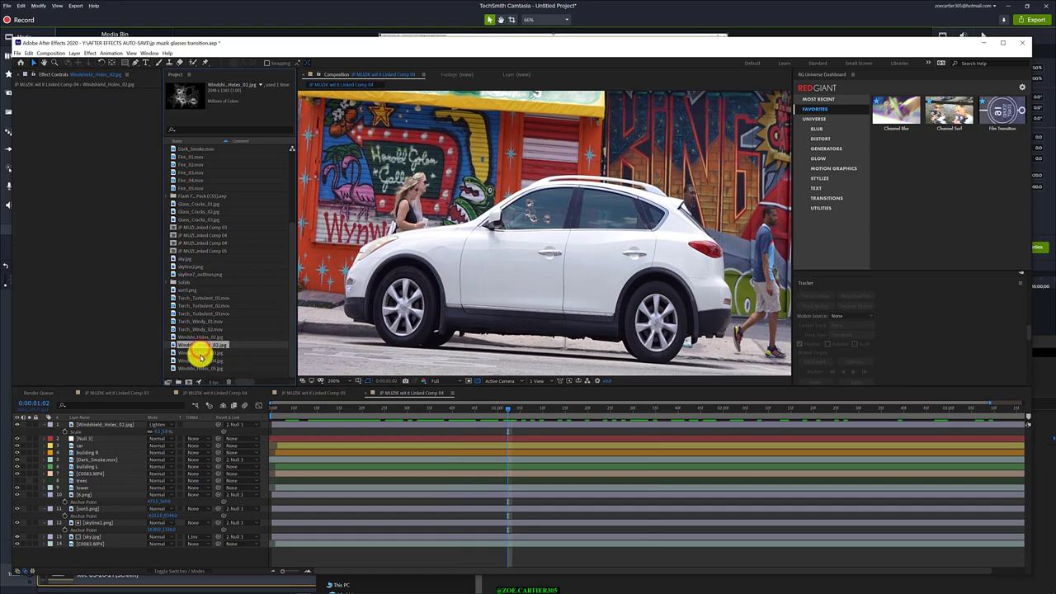
pyautogui.click(200, 353)
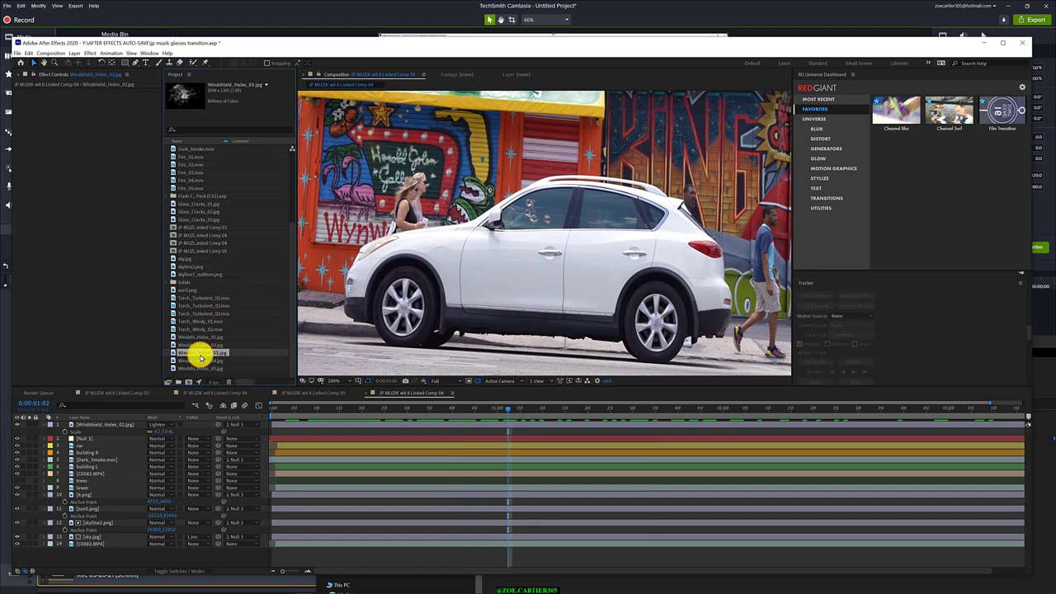
pyautogui.click(198, 204)
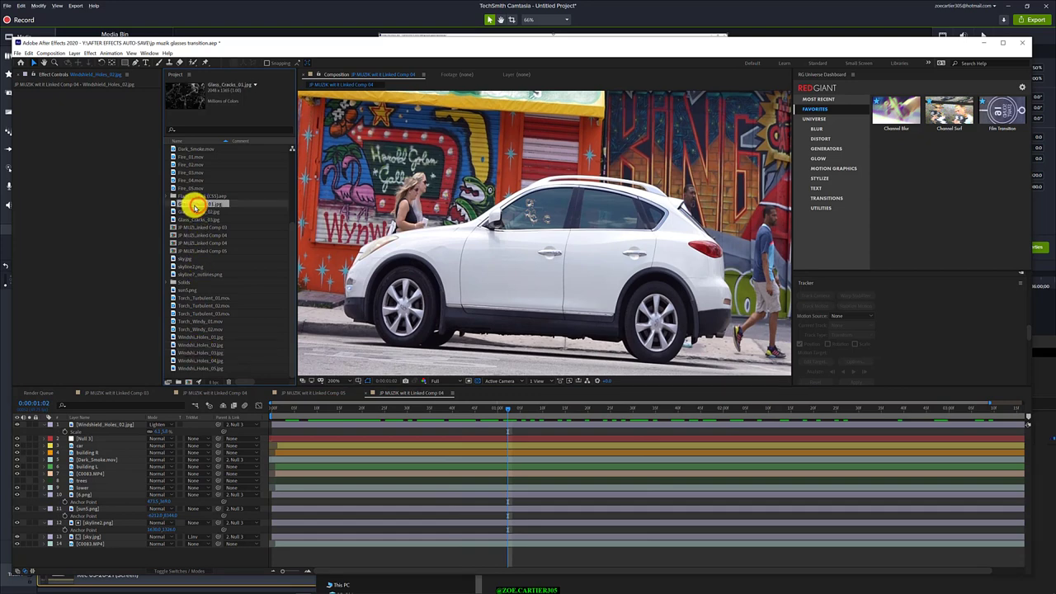
# Add Glass_Cracks_01.jpg to the comp, scale it down, and set its blend mode to Add.
pyautogui.moveTo(194, 207); pyautogui.dragTo(594, 228)
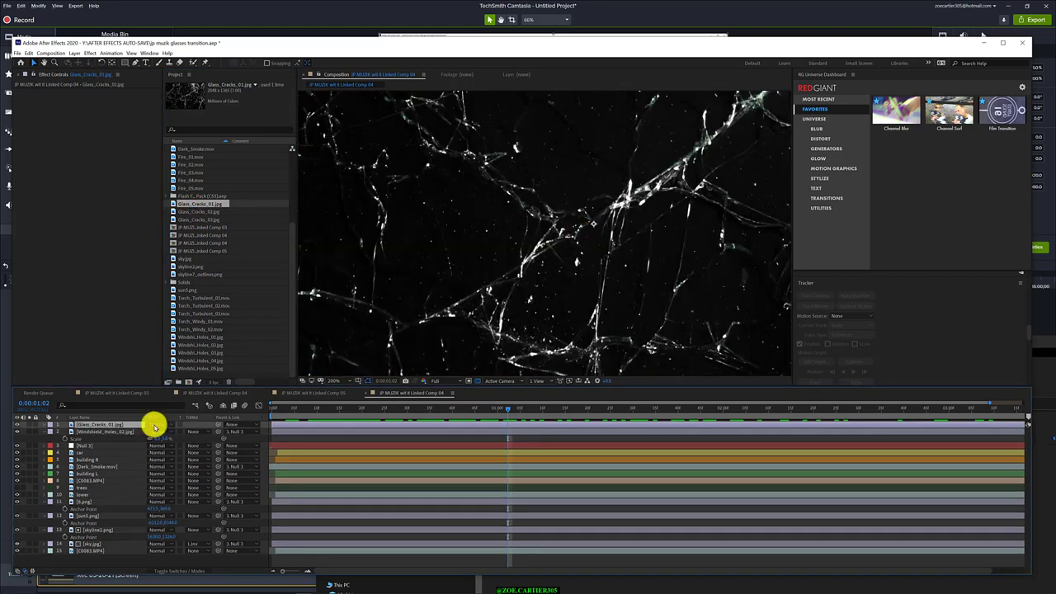
pyautogui.press('s')
pyautogui.moveTo(176, 431); pyautogui.dragTo(136, 428)
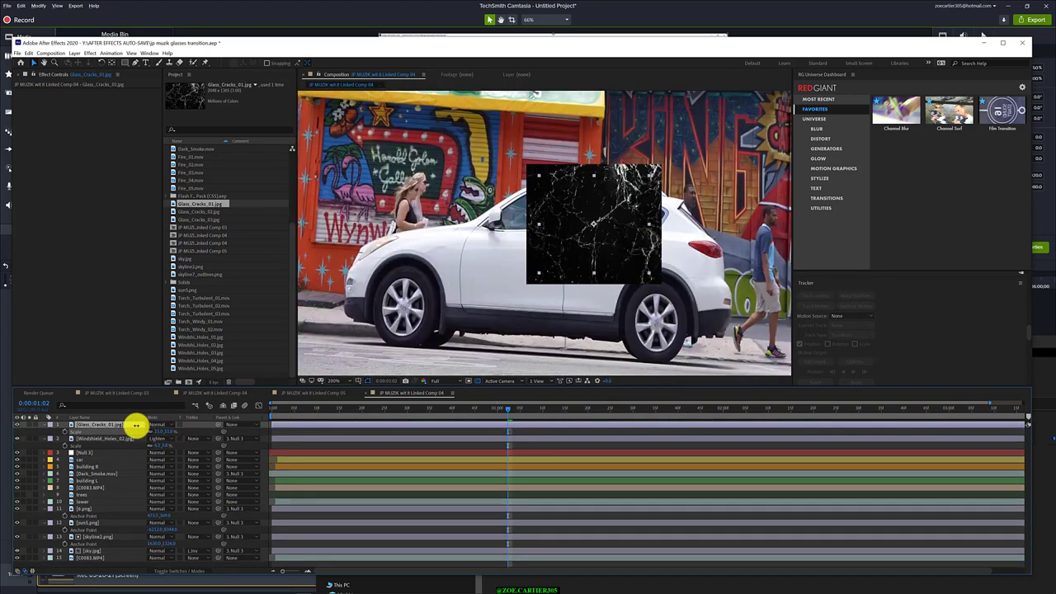
pyautogui.click(137, 429)
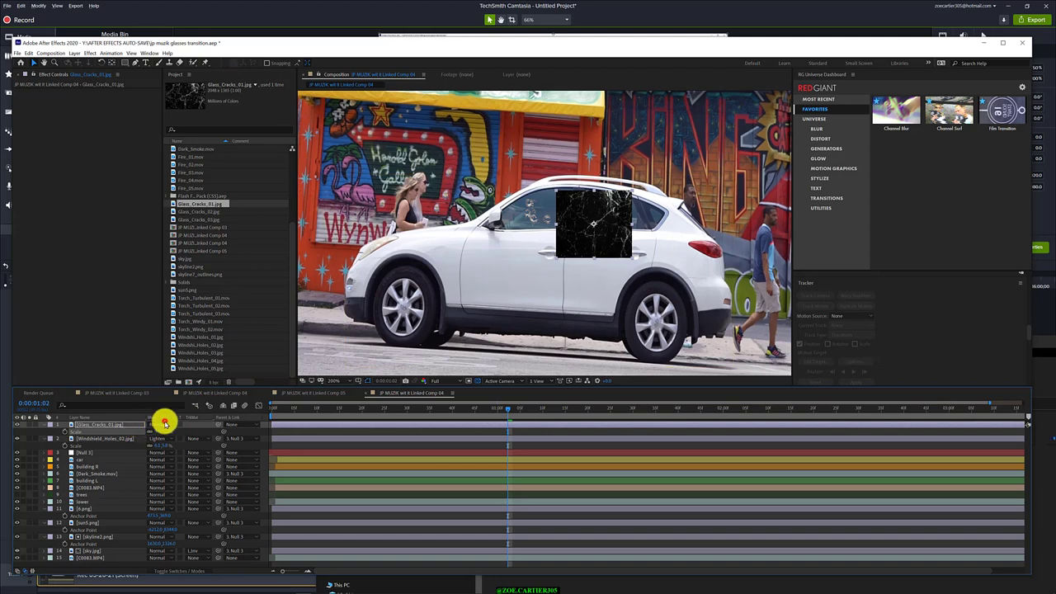
pyautogui.click(169, 425)
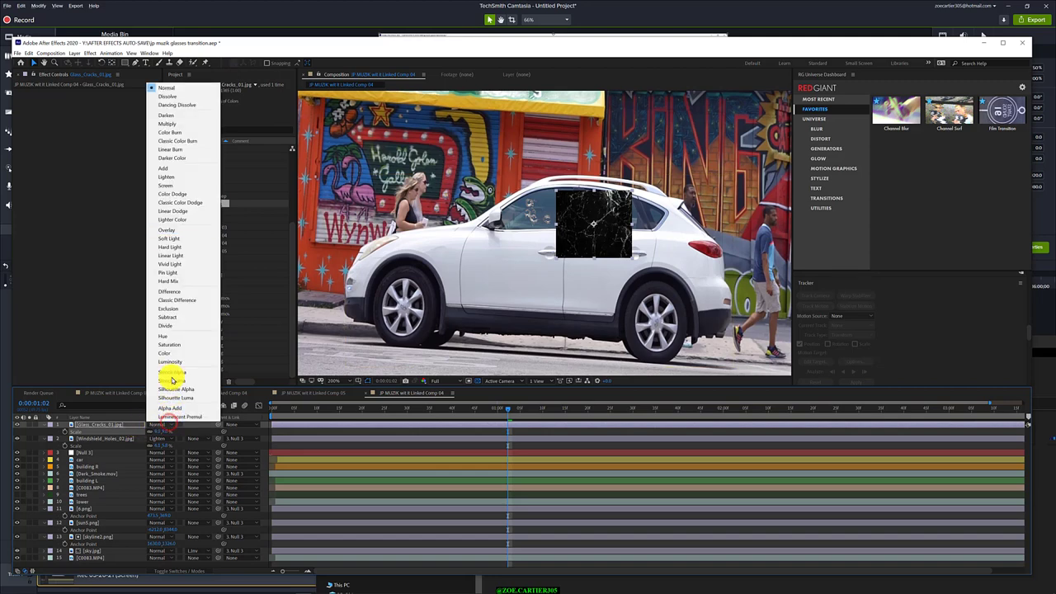
pyautogui.click(184, 170)
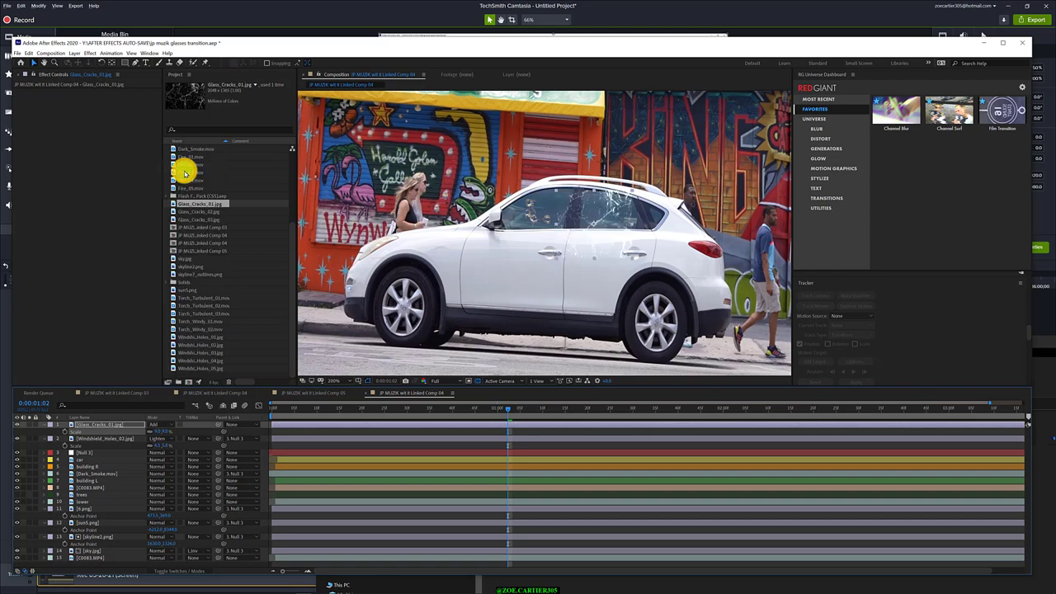
# Position and resize the cracks so they sit over the car's rear window.
pyautogui.moveTo(628, 216); pyautogui.dragTo(646, 217)
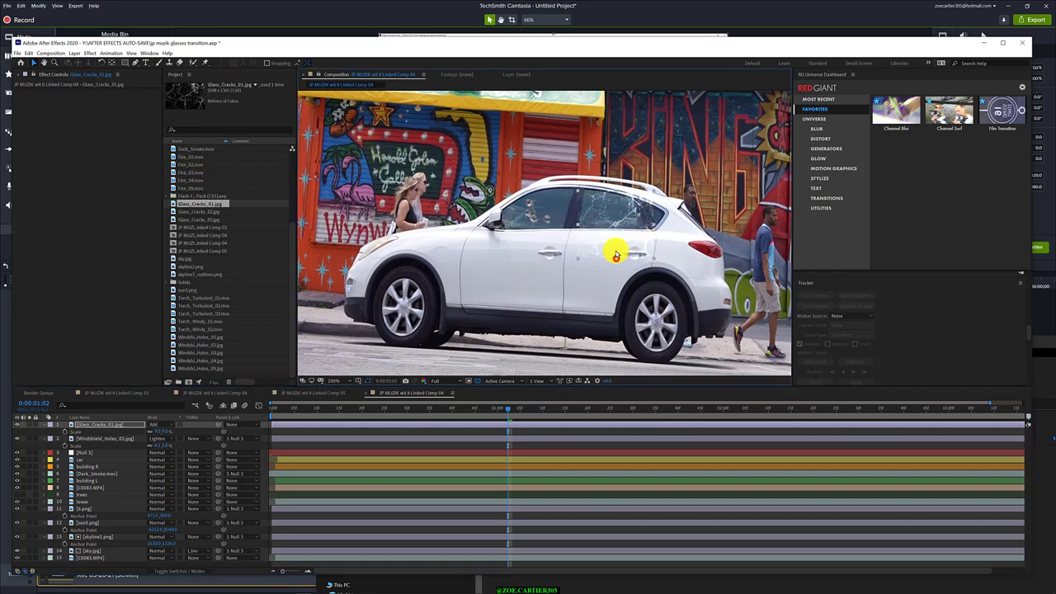
pyautogui.moveTo(616, 256); pyautogui.dragTo(617, 241)
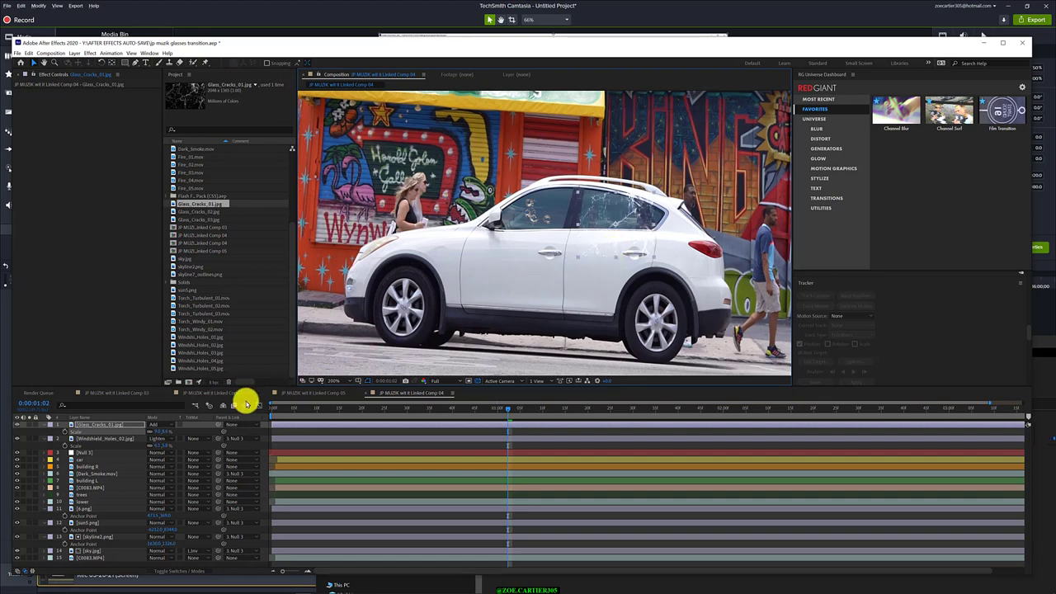
pyautogui.moveTo(165, 434); pyautogui.dragTo(160, 429)
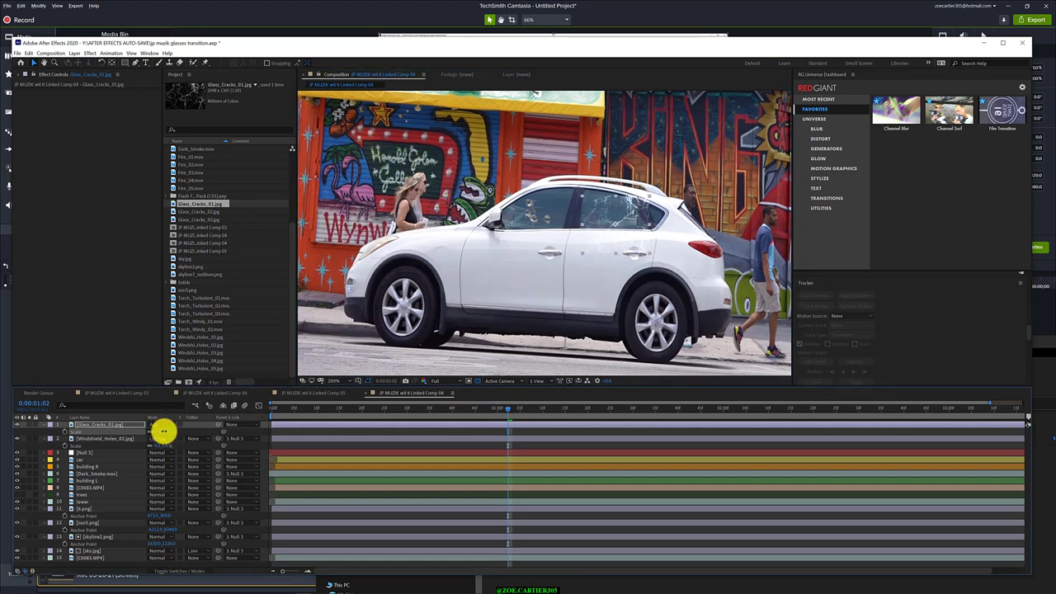
pyautogui.moveTo(607, 223); pyautogui.dragTo(603, 218)
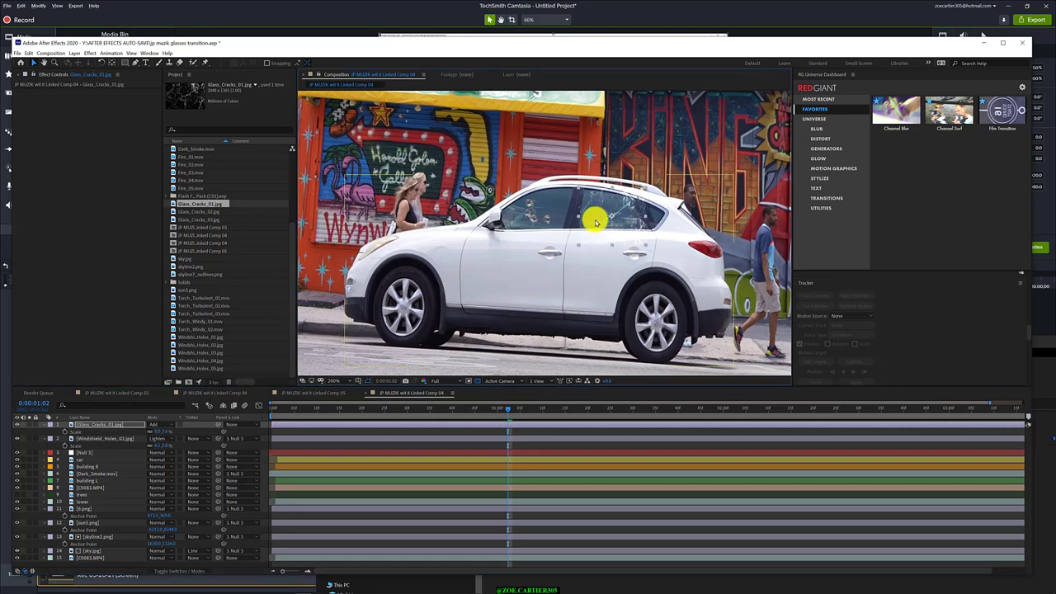
pyautogui.moveTo(596, 223); pyautogui.dragTo(576, 233)
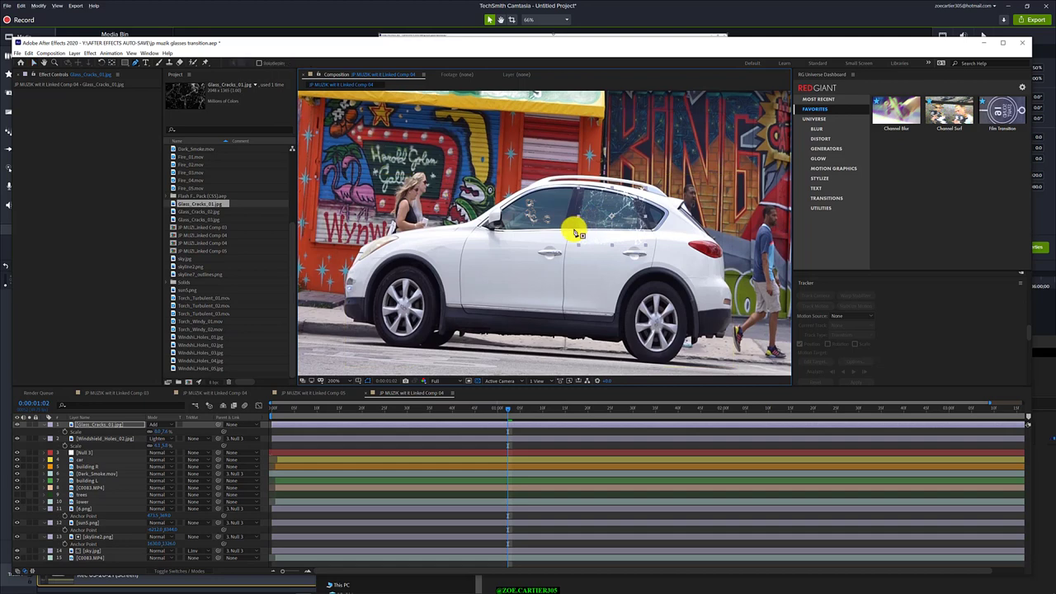
# Draw a closed Pen mask around the car's rear window on the cracks layer.
pyautogui.click(575, 230)
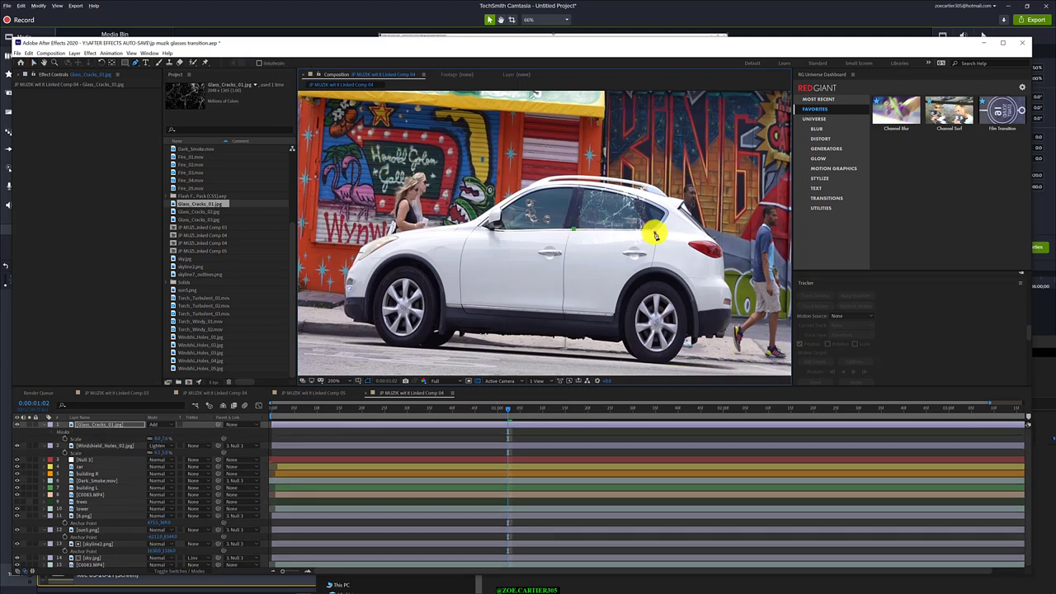
pyautogui.click(656, 234)
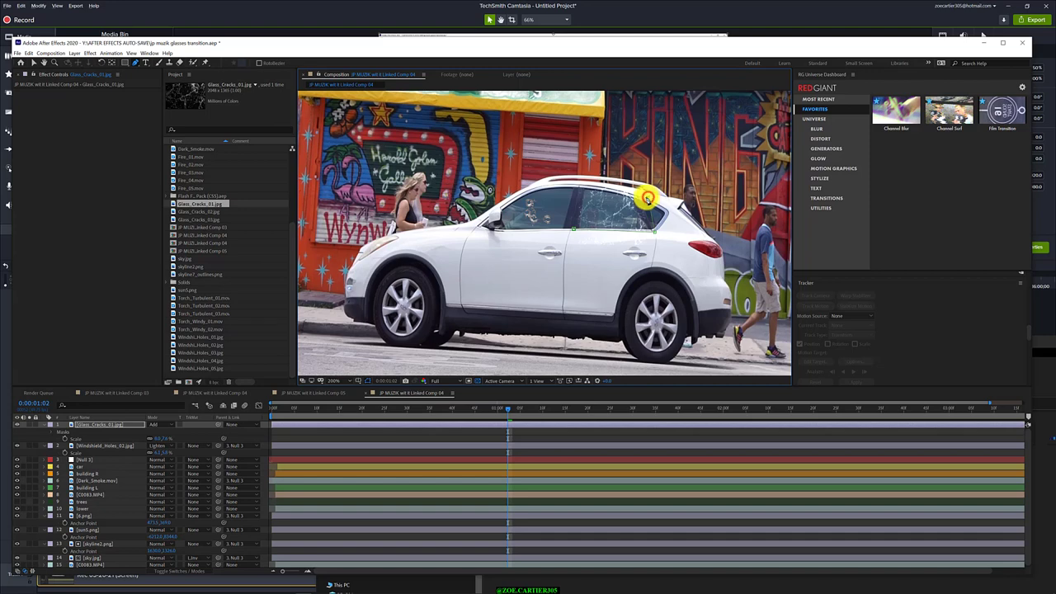
pyautogui.click(579, 189)
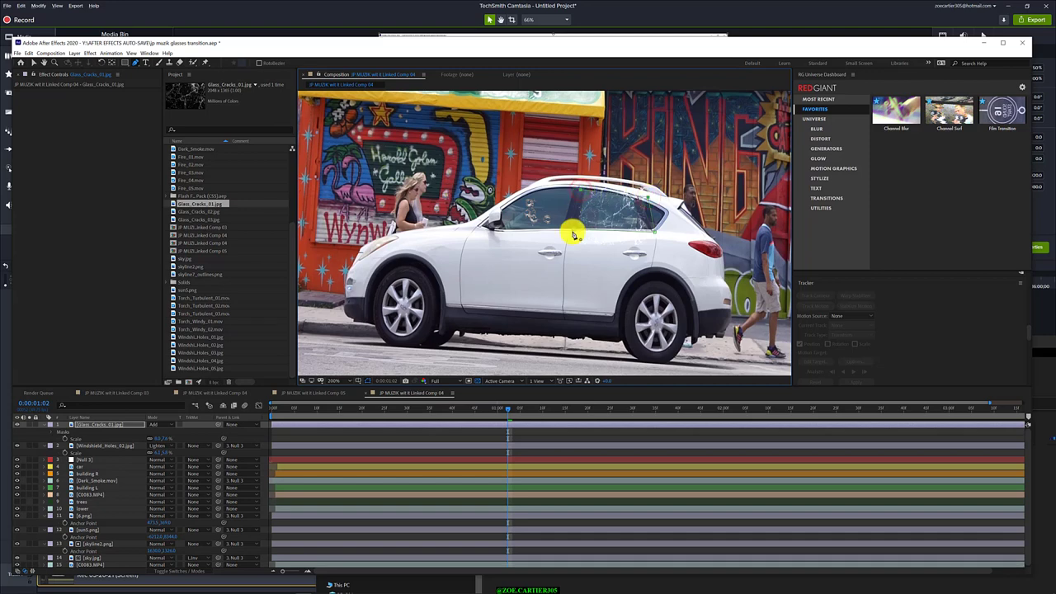
pyautogui.click(573, 232)
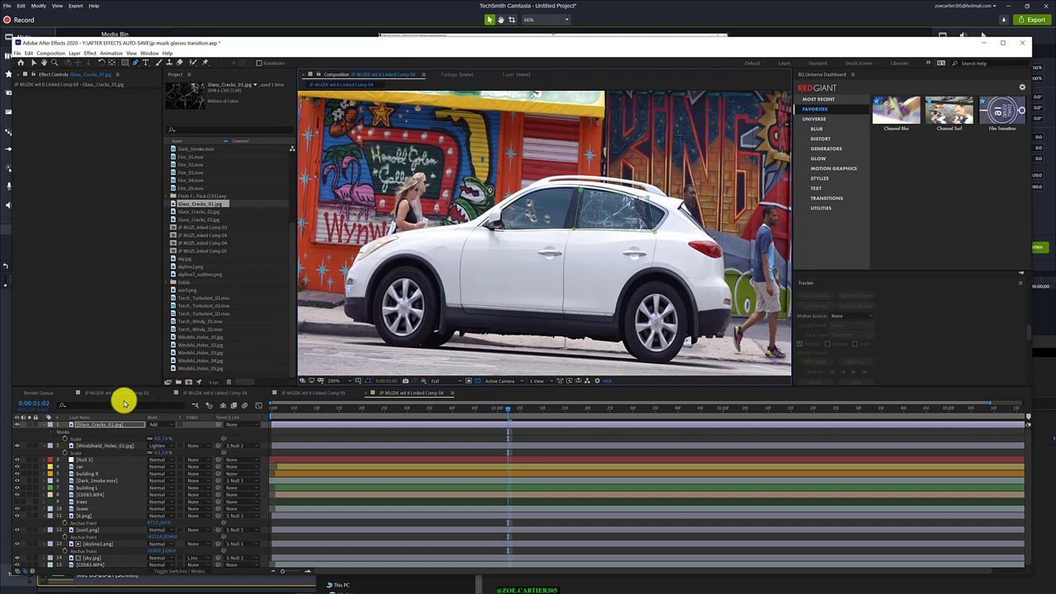
# Lock Mask 1, parent the cracks layer to Null 3, and play back to check it.
pyautogui.click(50, 429)
pyautogui.hotkey('shift', 'm')
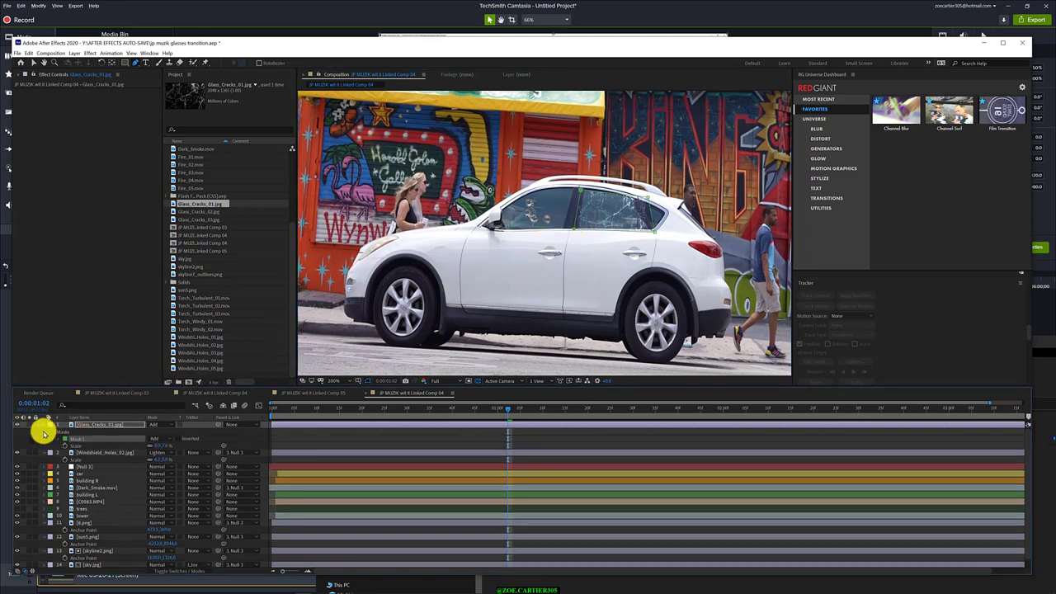
pyautogui.click(33, 438)
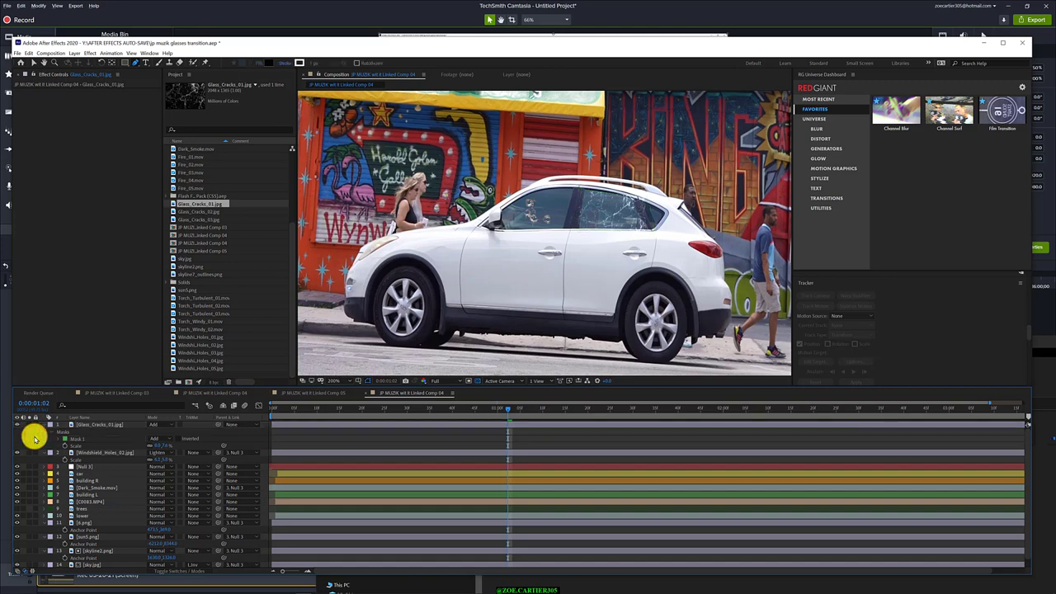
pyautogui.click(35, 438)
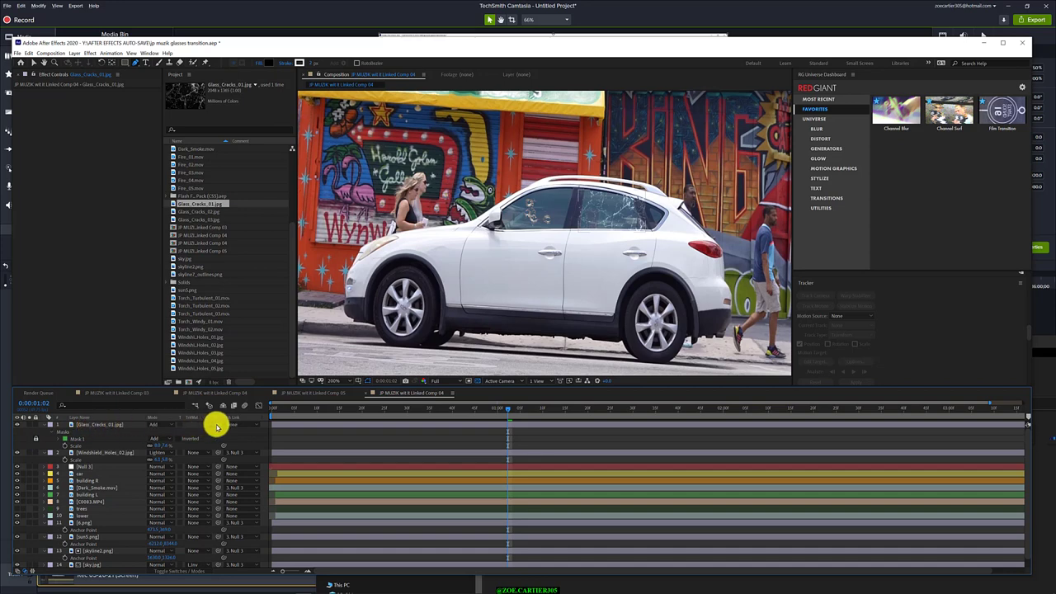
pyautogui.moveTo(216, 425); pyautogui.dragTo(82, 468)
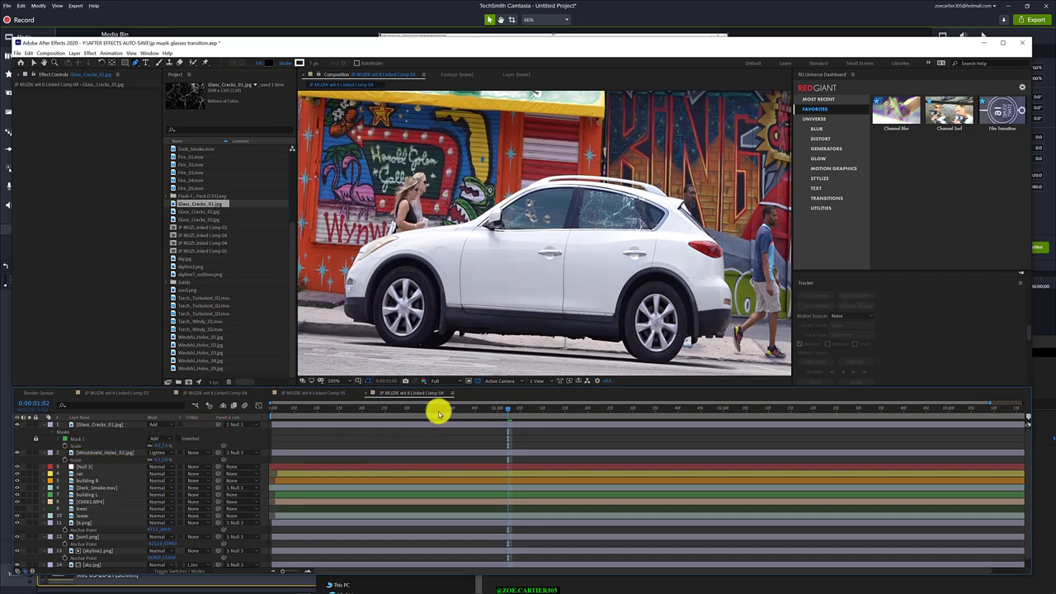
pyautogui.press('space')
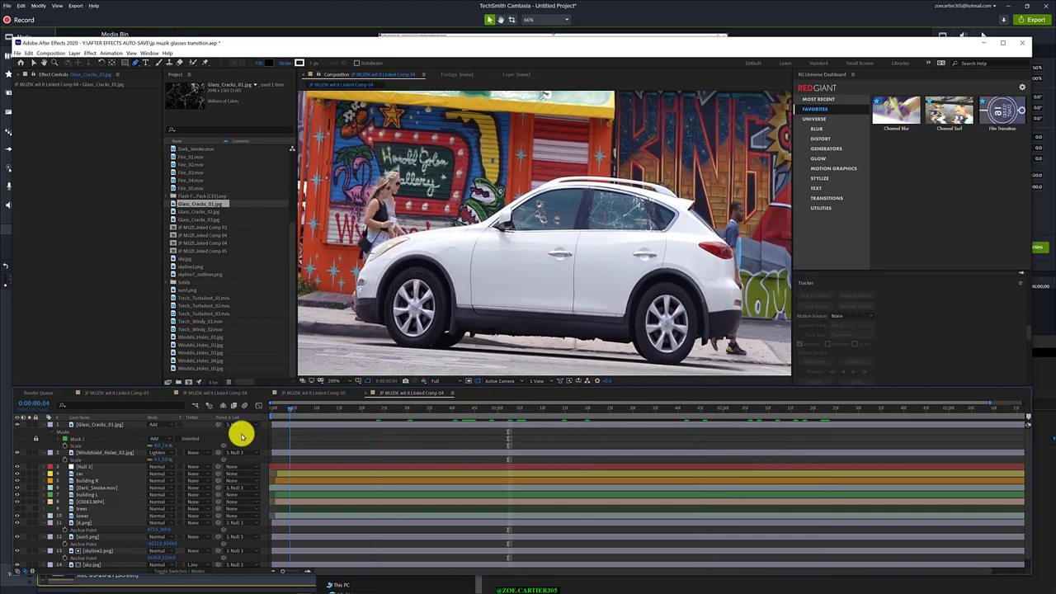
# Stop playback and step through frames up to 0:00:02:19 to check the cracks follow the car.
pyautogui.press('space')
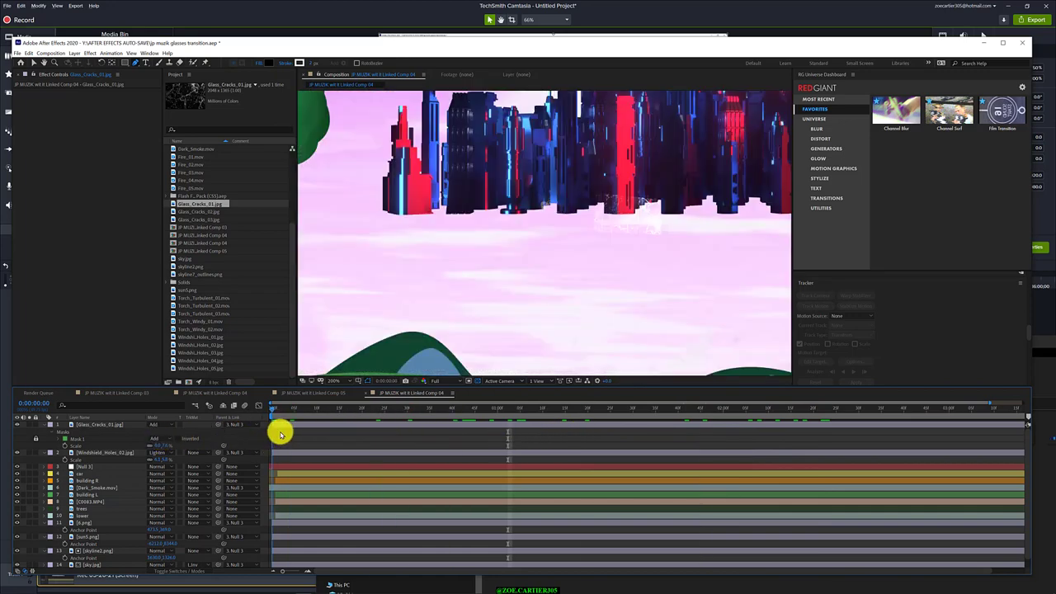
pyautogui.press('pagedown')
pyautogui.press('pagedown')
pyautogui.press('pageup')
pyautogui.press('pageup')
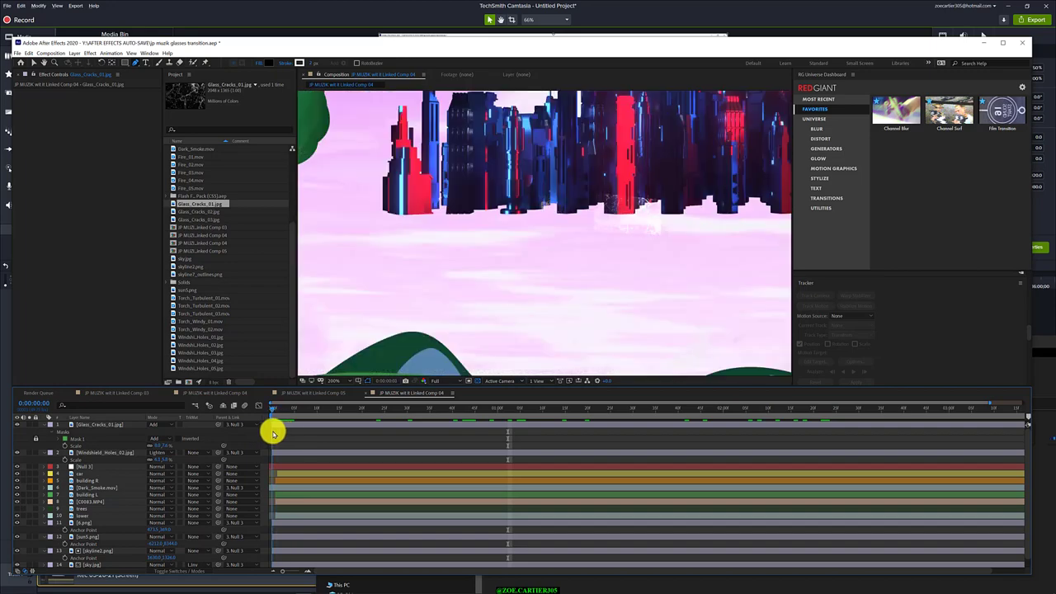
pyautogui.press('pagedown')
pyautogui.moveTo(281, 431); pyautogui.dragTo(306, 421)
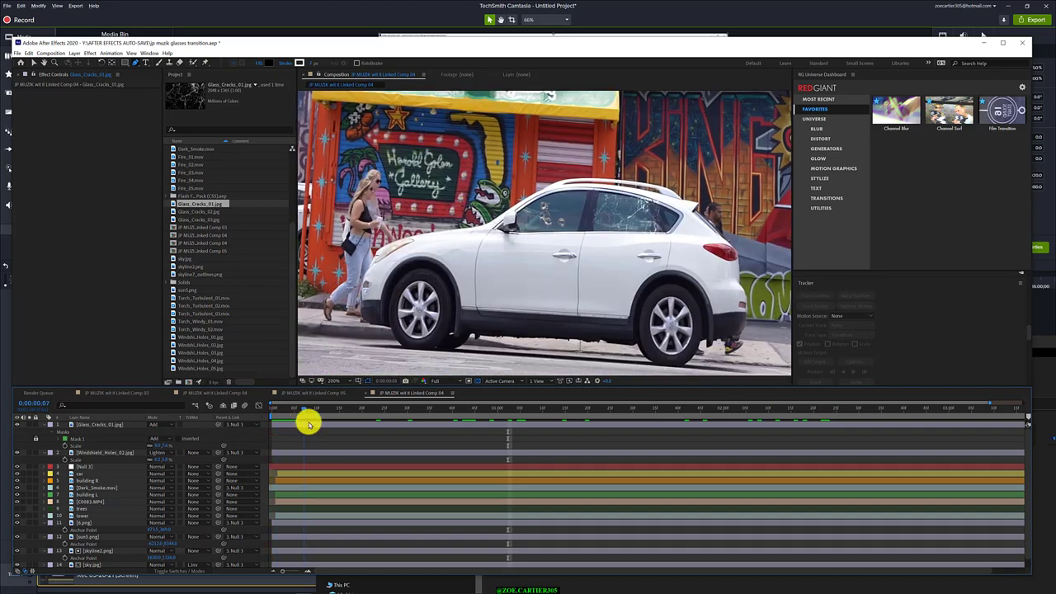
pyautogui.scroll(2, 425, 328)
pyautogui.scroll(-2, 426, 329)
pyautogui.scroll(-1, 425, 329)
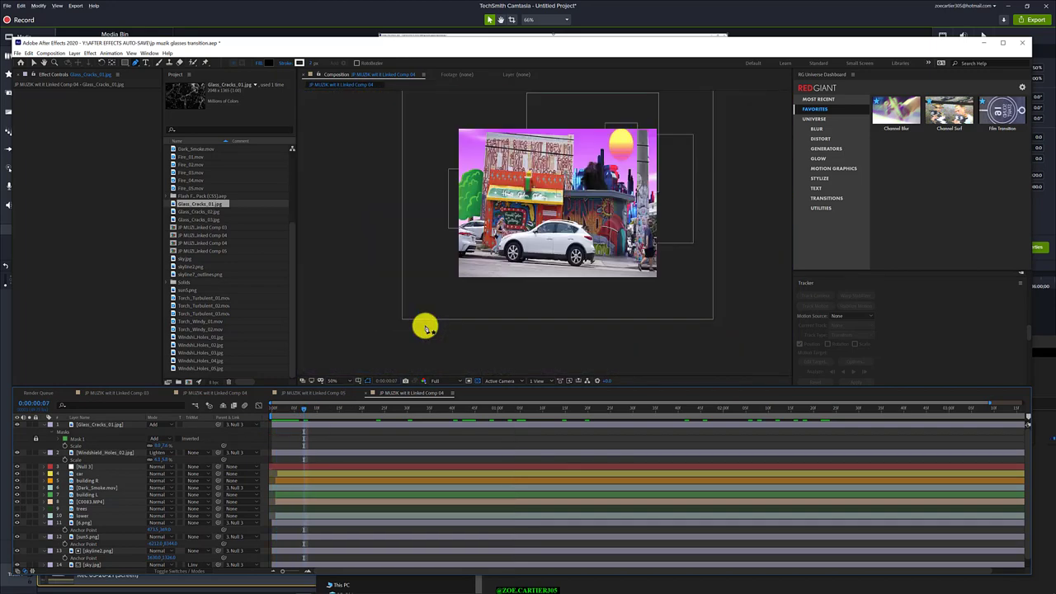
pyautogui.scroll(1, 425, 328)
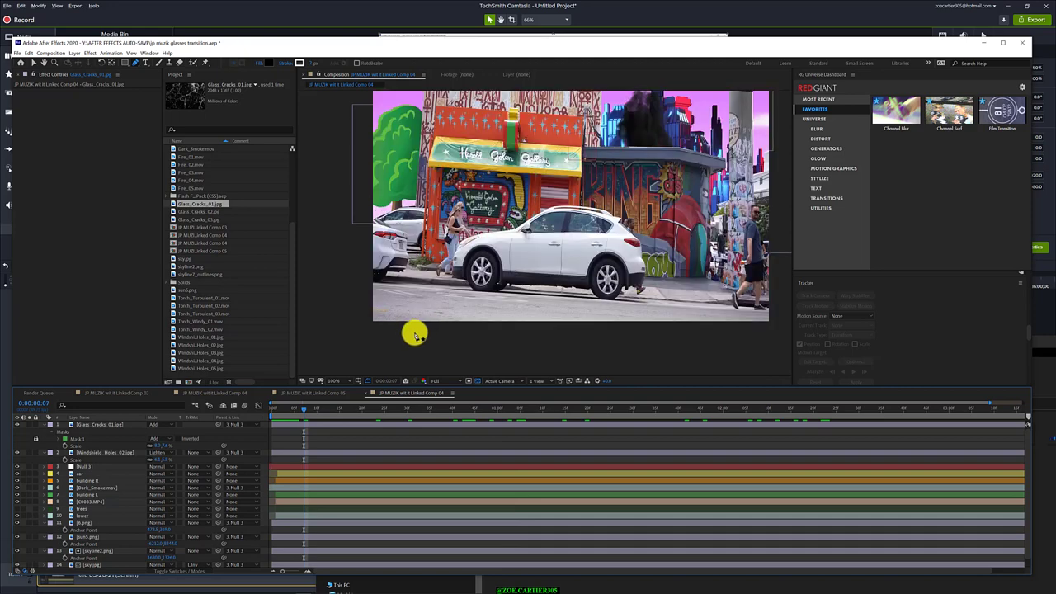
pyautogui.moveTo(304, 405); pyautogui.dragTo(688, 385)
pyautogui.press('.')
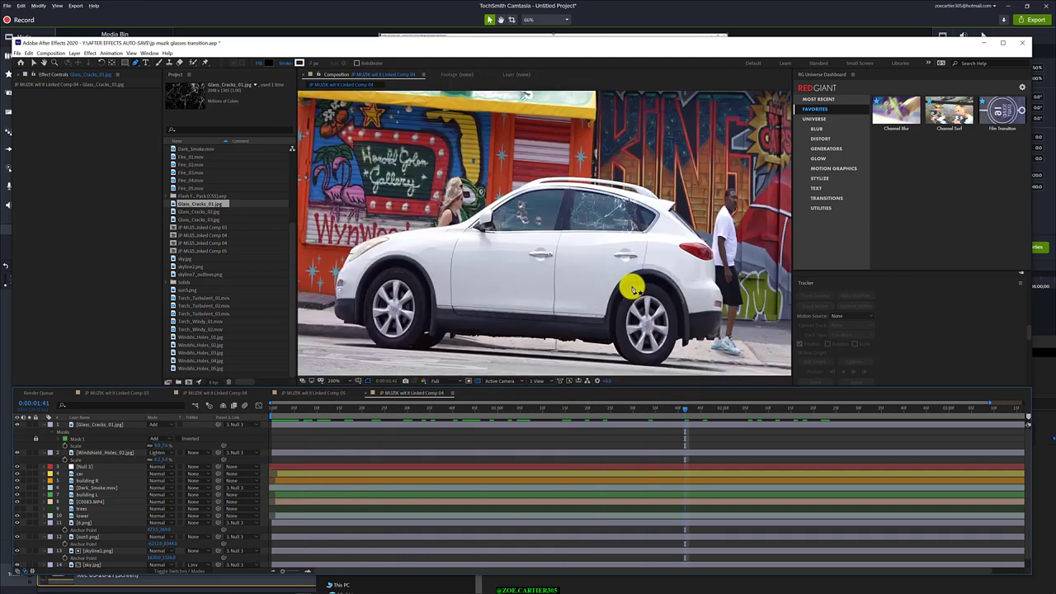
pyautogui.press(',')
pyautogui.press(',')
pyautogui.press('.')
pyautogui.press(',')
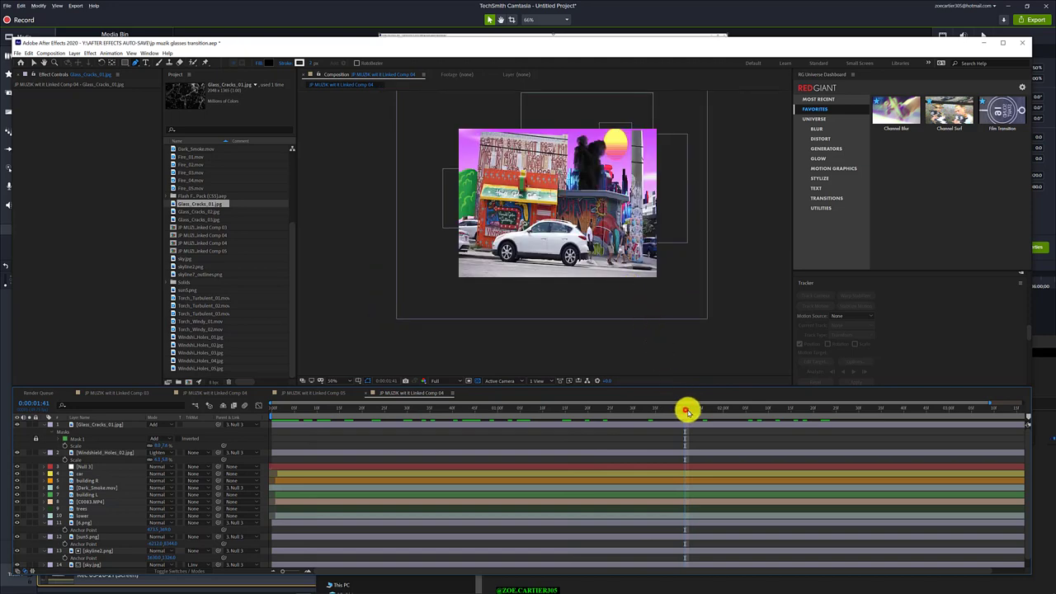
pyautogui.click(762, 407)
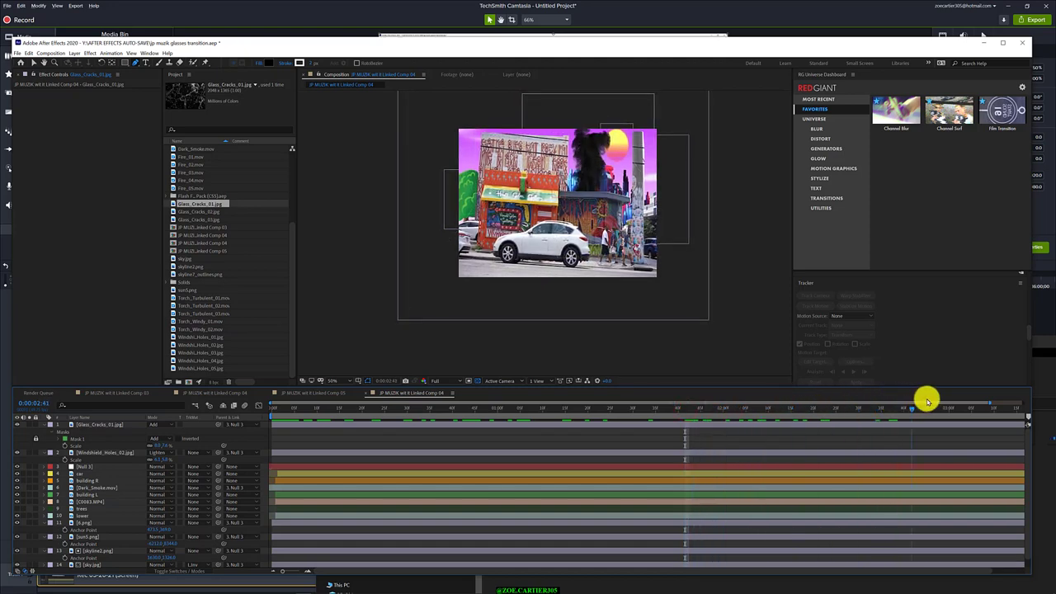
pyautogui.click(852, 408)
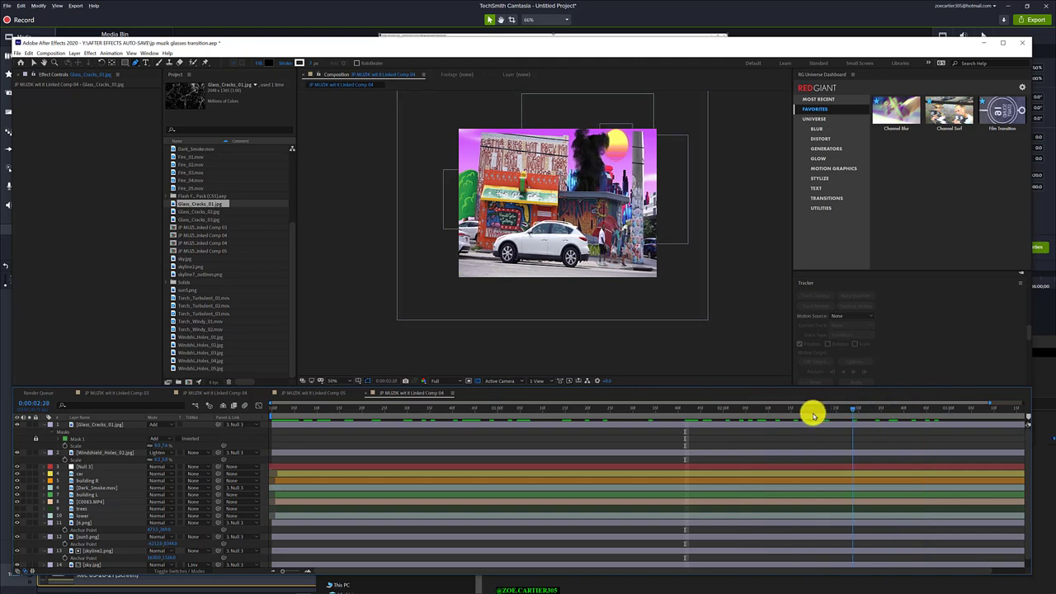
pyautogui.click(812, 415)
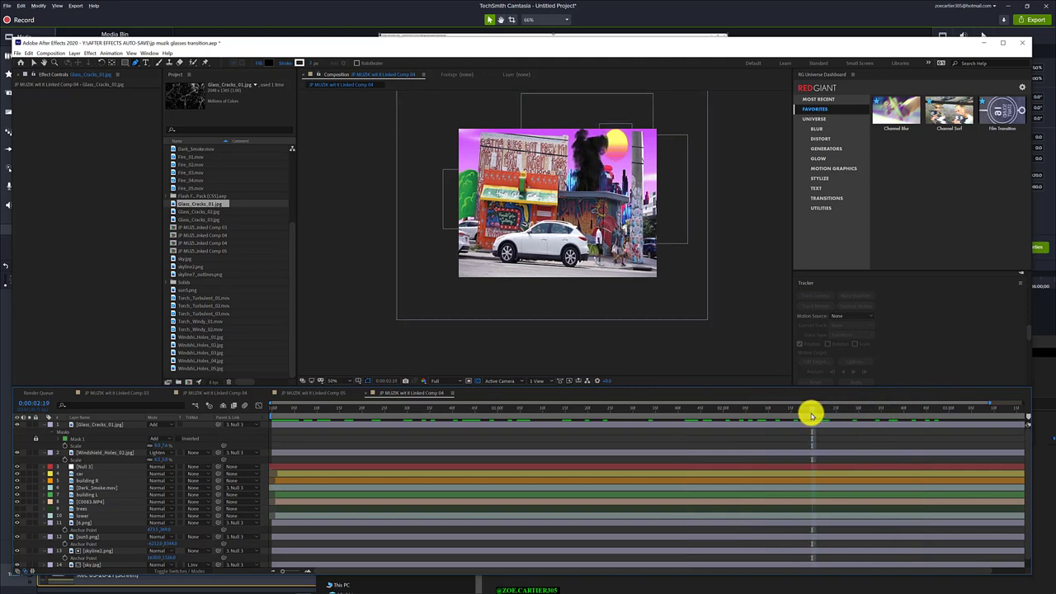
# Collapse the Glass_Cracks_01 and Windshield_Holes_02 properties and save 'muzik glasses transition.aep'.
pyautogui.click(43, 424)
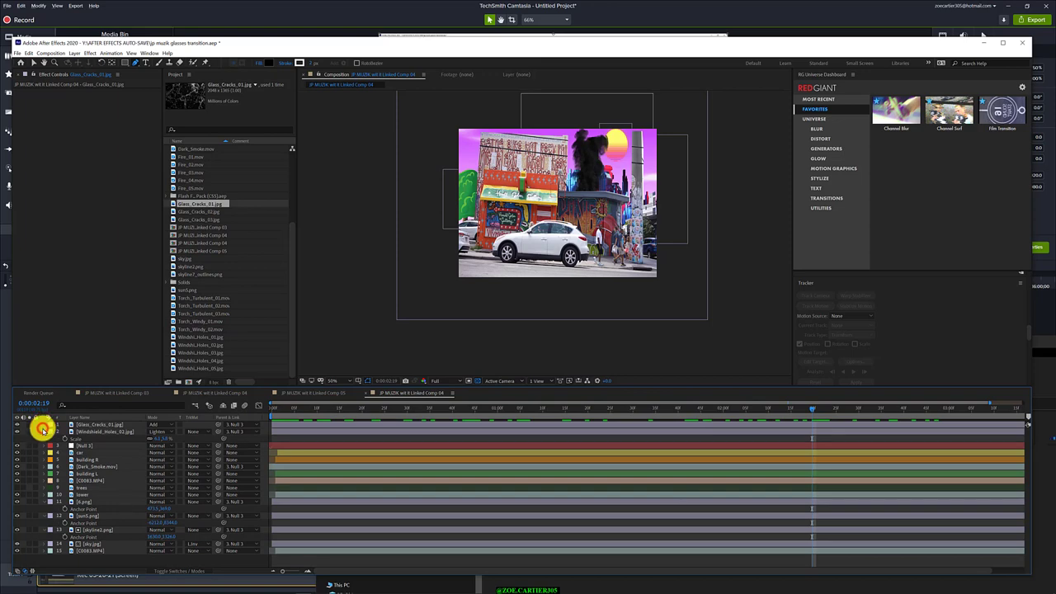
pyautogui.click(43, 431)
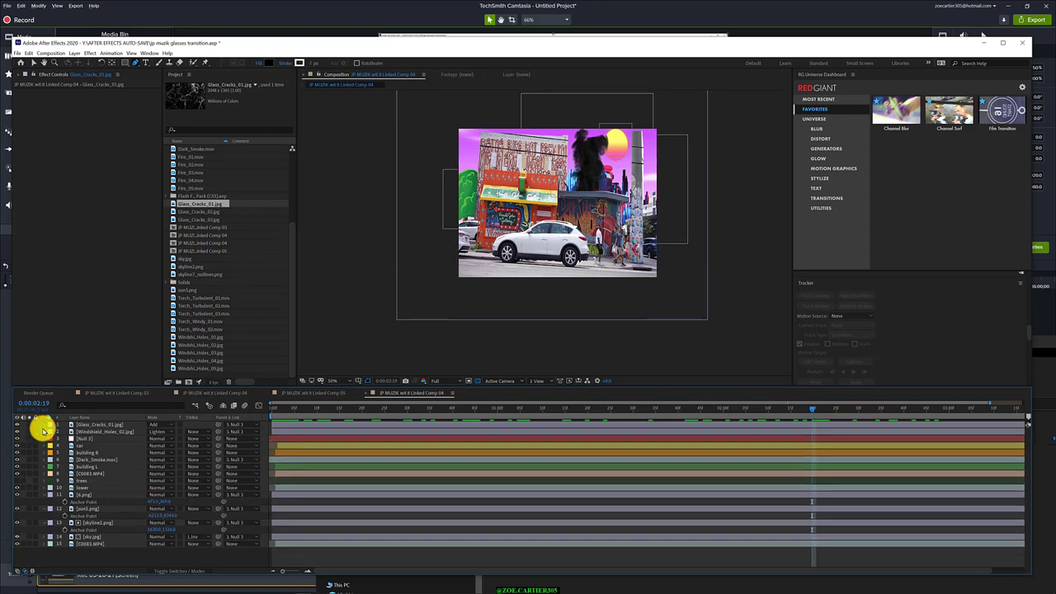
pyautogui.hotkey('ctrl', 's')
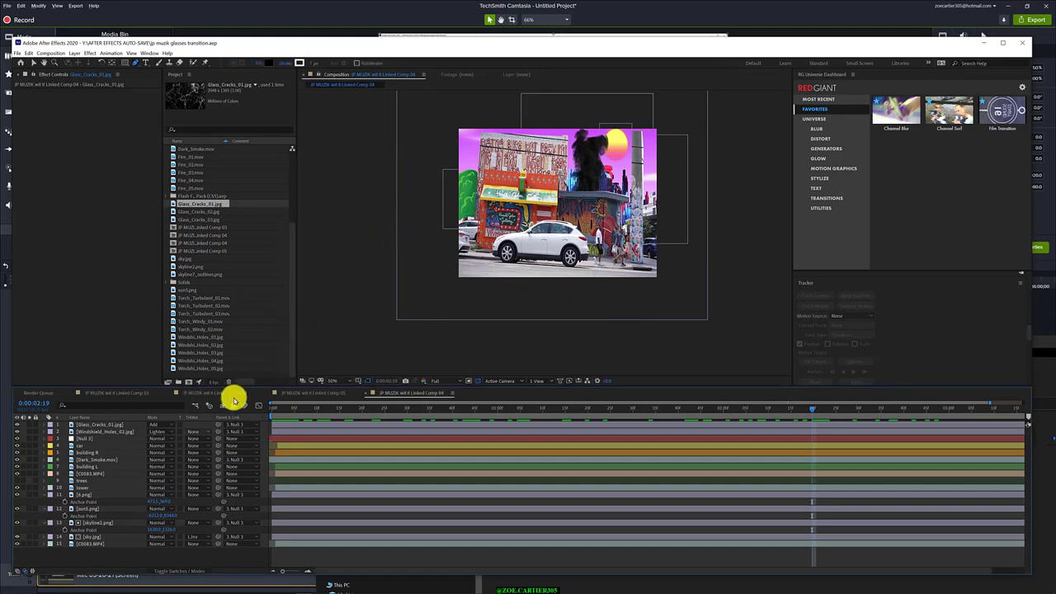
# Add a new adjustment layer to the top of Comp 04.
pyautogui.rightClick(88, 556)
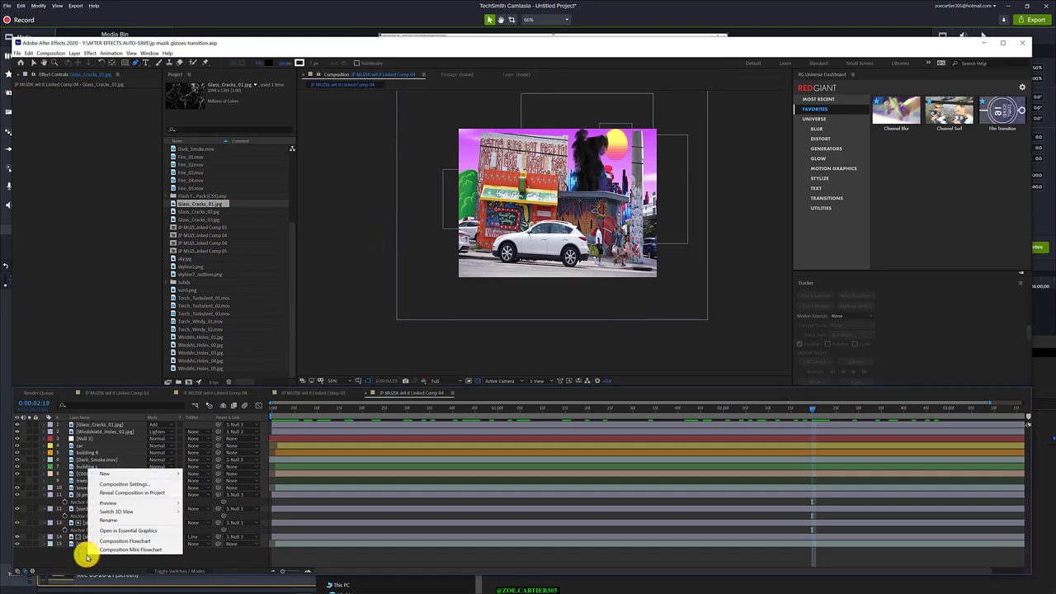
pyautogui.press('Down')
pyautogui.press('Down')
pyautogui.press('Down')
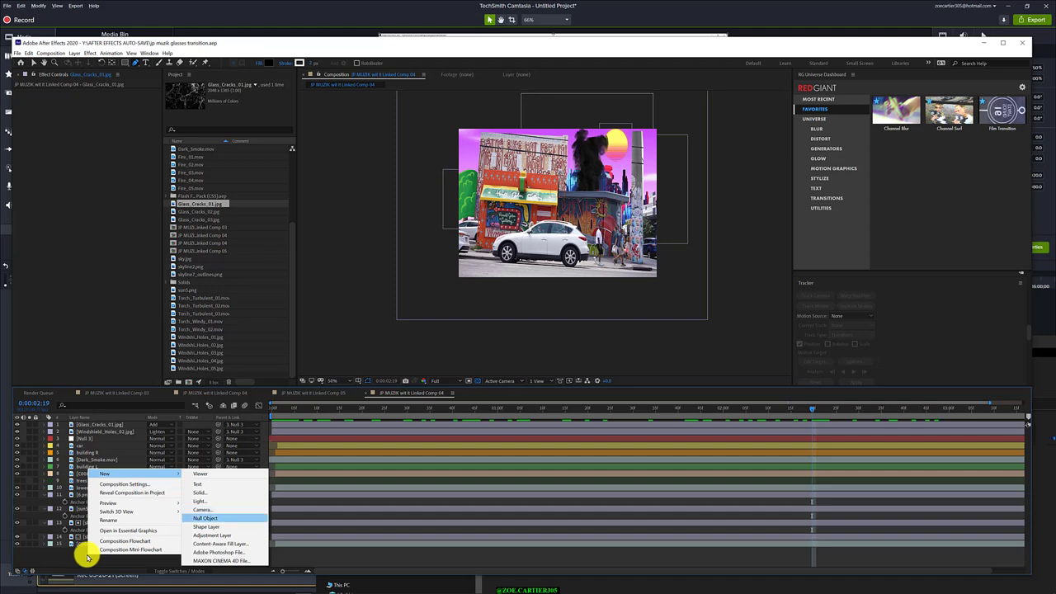
pyautogui.press('Down')
pyautogui.click(236, 536)
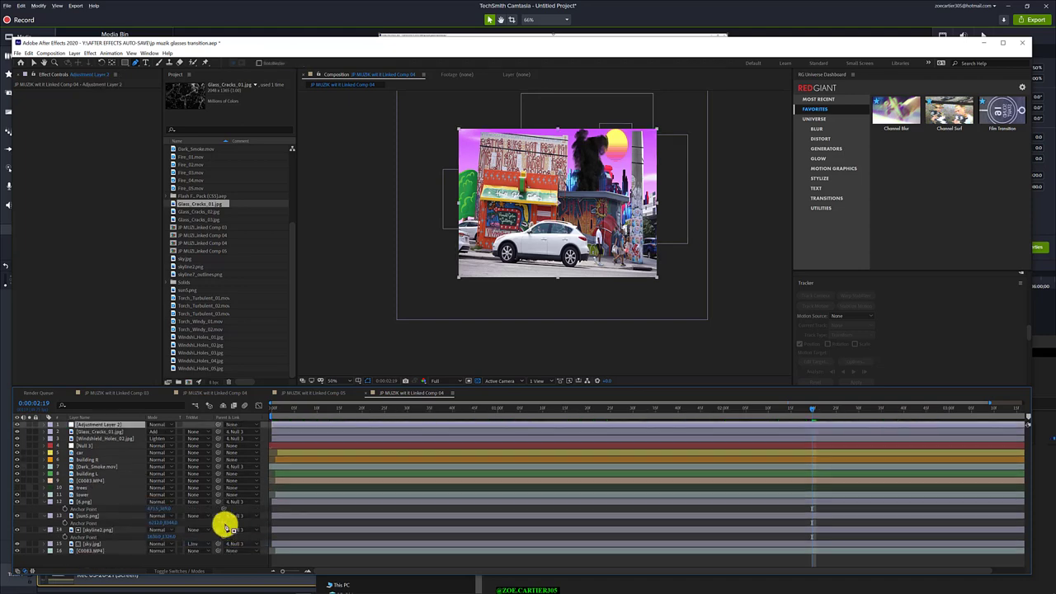
# Apply Utility > Apply Color LUT to the adjustment layer, bringing up the Choose LUT File dialog.
pyautogui.rightClick(106, 424)
pyautogui.press('Up')
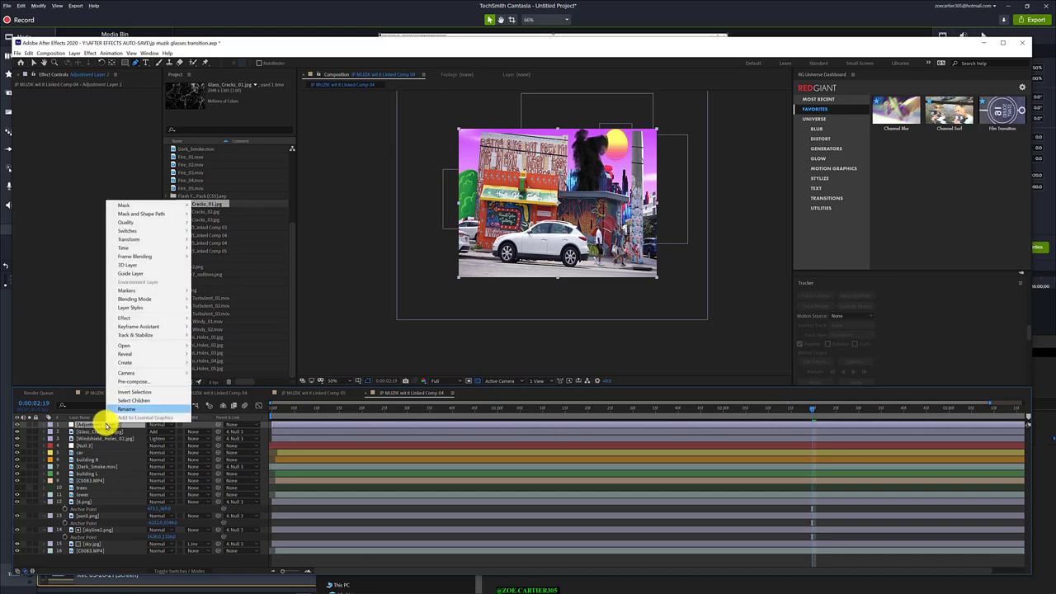
pyautogui.press('Up')
pyautogui.press('Up')
pyautogui.press('Up')
pyautogui.press('Up')
pyautogui.press('Up')
pyautogui.press('Up')
pyautogui.press('Up')
pyautogui.press('Up')
pyautogui.press('Up')
pyautogui.press('Up')
pyautogui.press('Up')
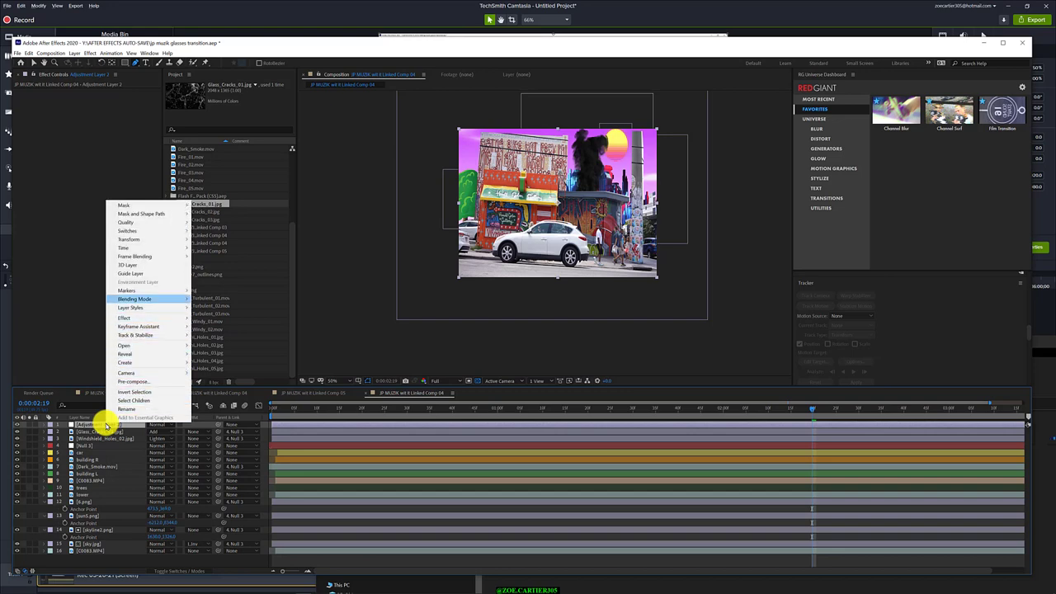
pyautogui.press('Up')
pyautogui.press('Up')
pyautogui.press('Up')
pyautogui.press('Up')
pyautogui.press('Up')
pyautogui.press('Up')
pyautogui.press('Up')
pyautogui.press('Up')
pyautogui.press('Down')
pyautogui.press('Down')
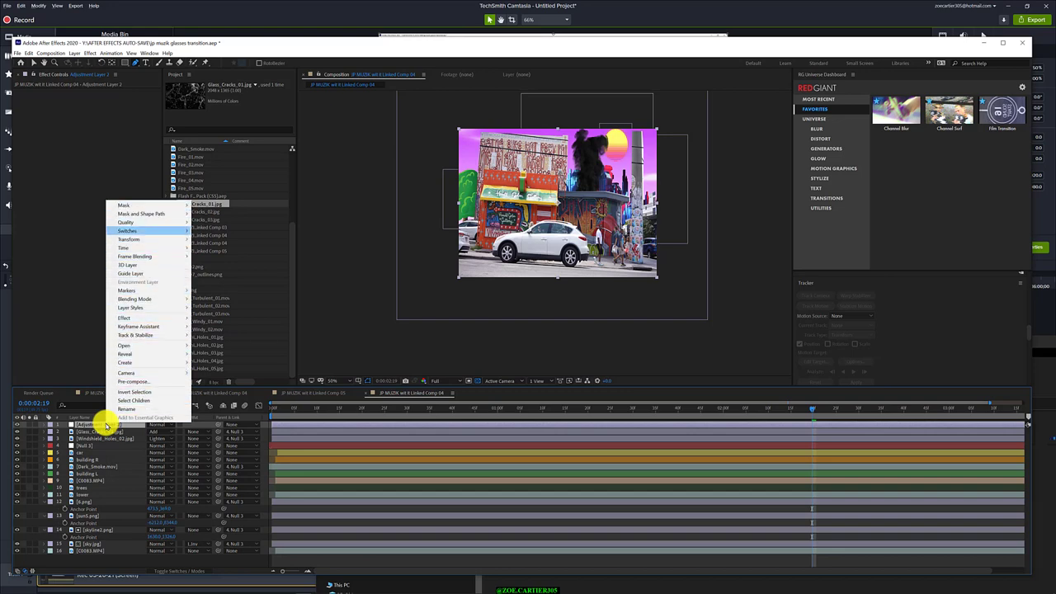
pyautogui.press('Down')
pyautogui.press('Down')
pyautogui.press('Down')
pyautogui.press('Down')
pyautogui.press('Down')
pyautogui.press('Down')
pyautogui.press('Down')
pyautogui.press('Down')
pyautogui.press('Up')
pyautogui.press('Up')
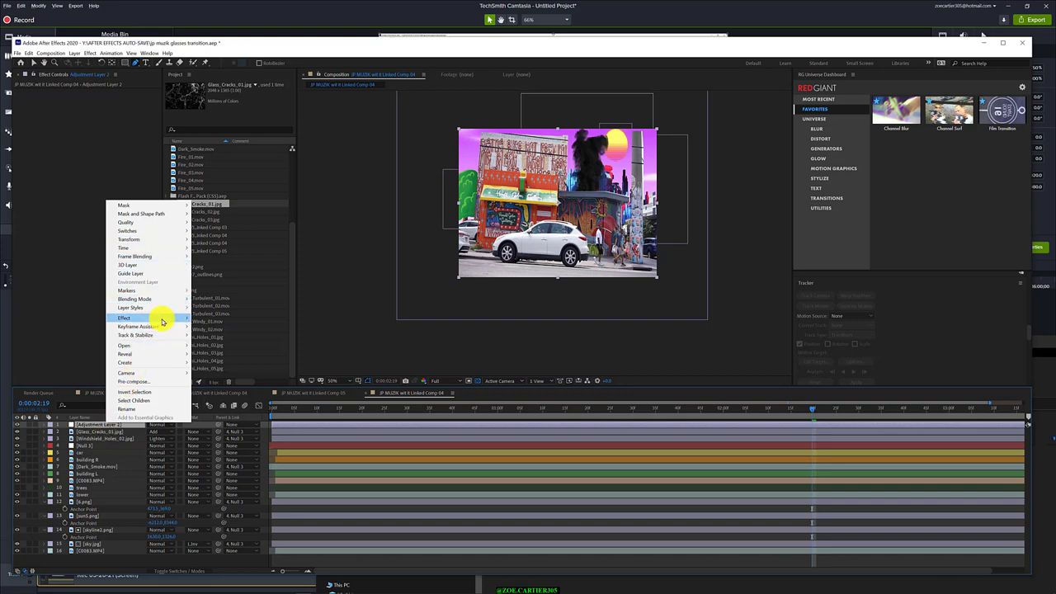
pyautogui.press('Right')
pyautogui.press('Down')
pyautogui.press('Down')
pyautogui.press('Down')
pyautogui.press('Down')
pyautogui.press('Down')
pyautogui.press('Down')
pyautogui.press('Down')
pyautogui.press('Down')
pyautogui.press('Down')
pyautogui.press('Down')
pyautogui.press('Down')
pyautogui.press('Down')
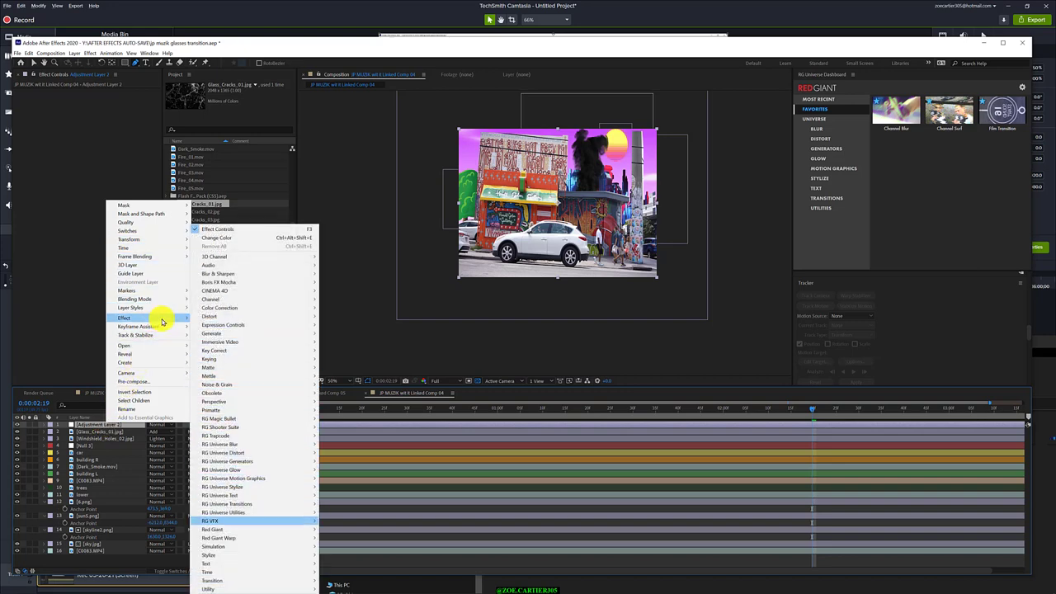
pyautogui.press('Down')
pyautogui.press('Down')
pyautogui.press('Down')
pyautogui.press('Down')
pyautogui.press('Down')
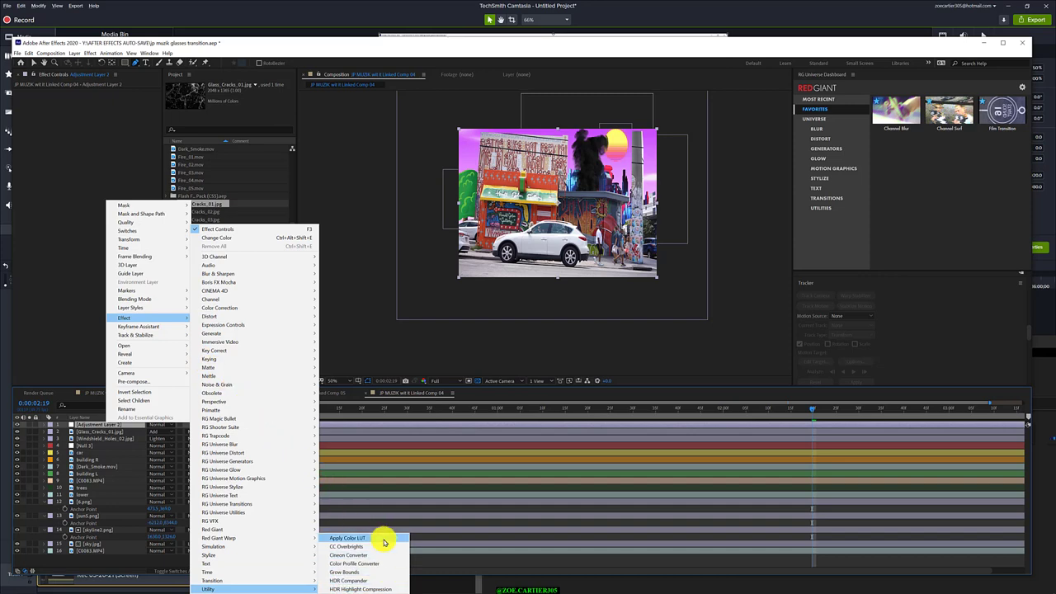
pyautogui.click(384, 542)
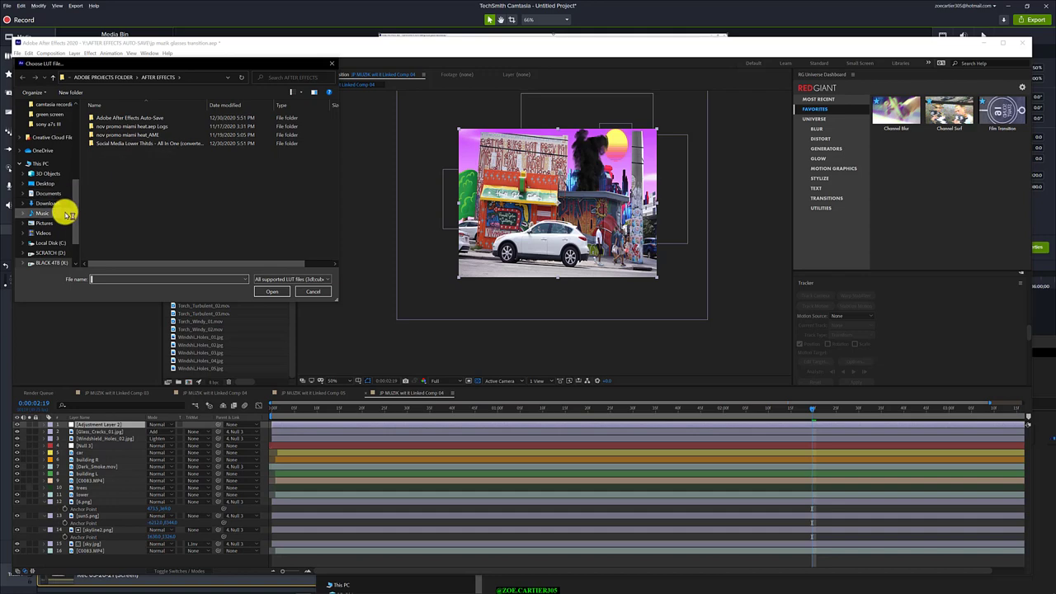
pyautogui.scroll(-2, 67, 215)
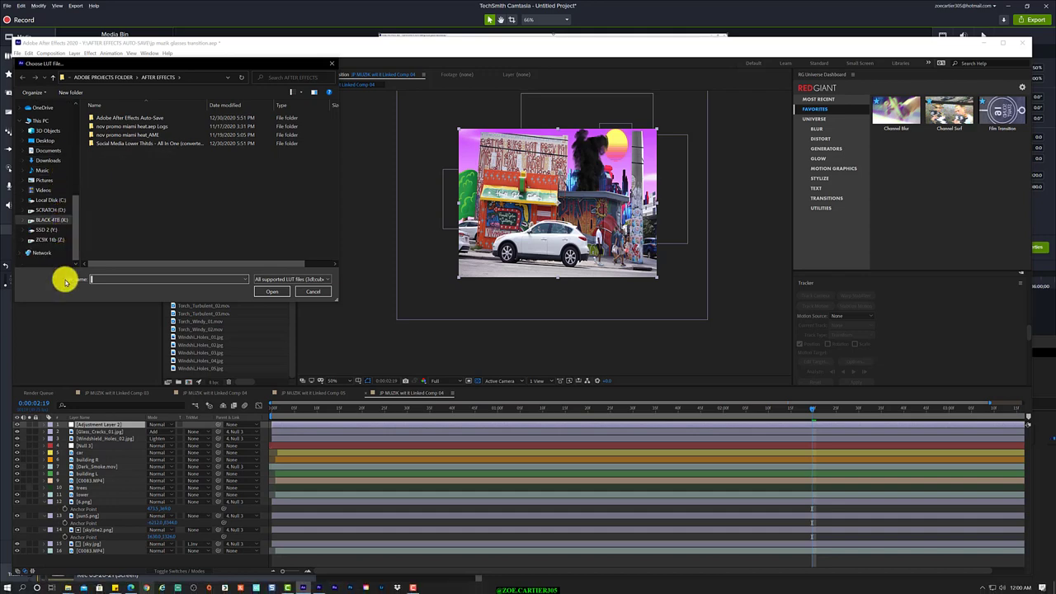
pyautogui.click(71, 582)
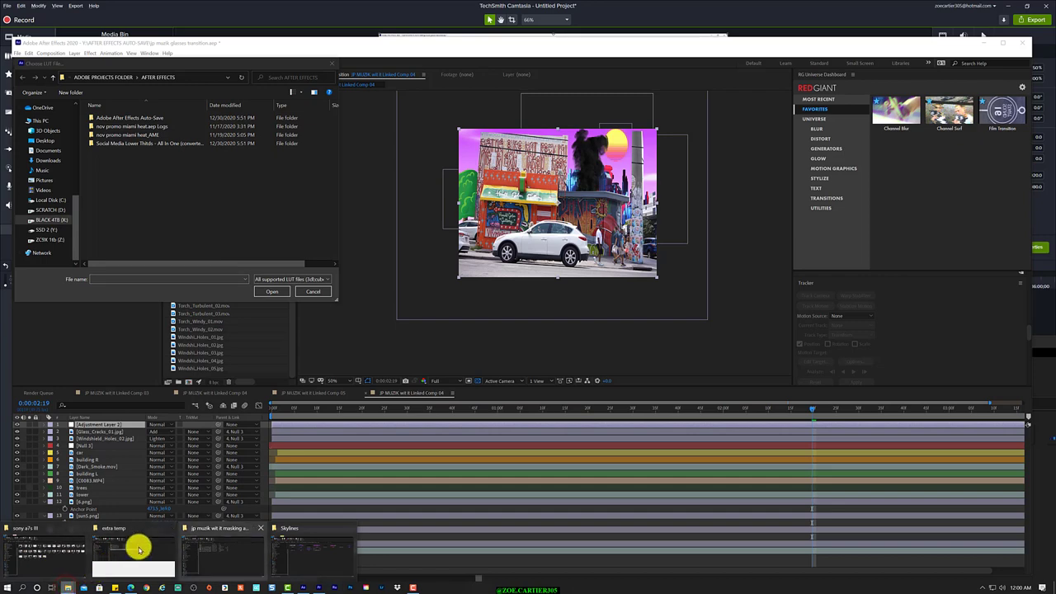
# Bring up the extra temp folder window, extend the folder selection, and dismiss the recording editor.
pyautogui.click(144, 545)
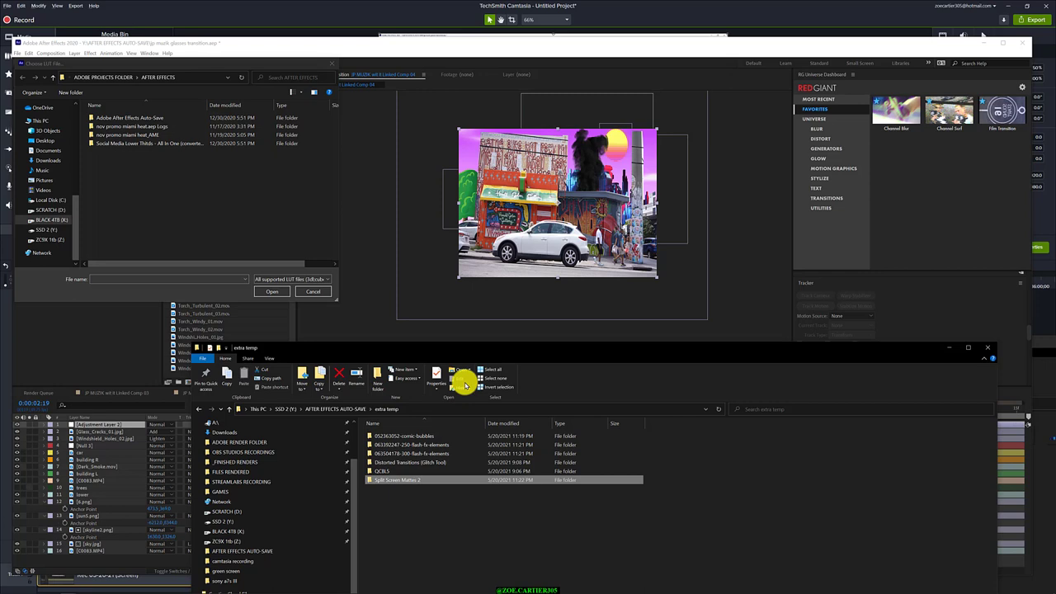
pyautogui.hotkey('shift', 'Up')
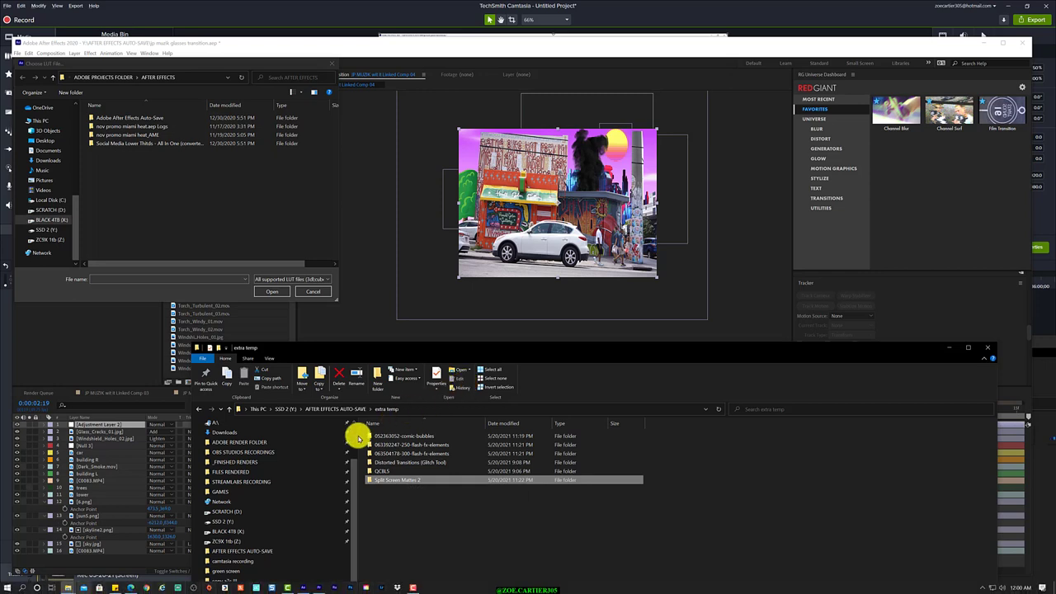
pyautogui.click(69, 583)
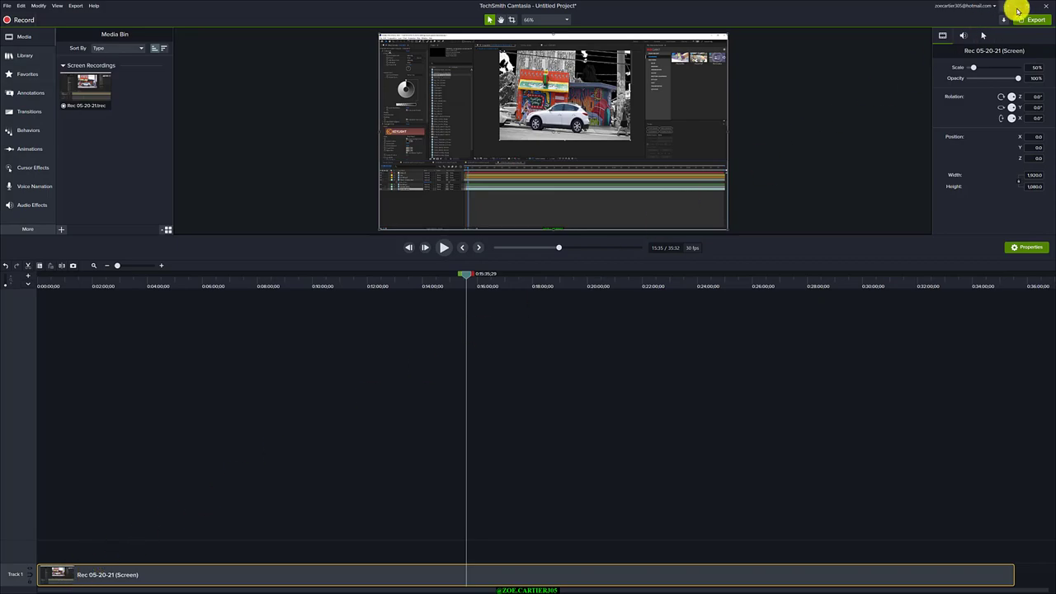
pyautogui.click(1009, 7)
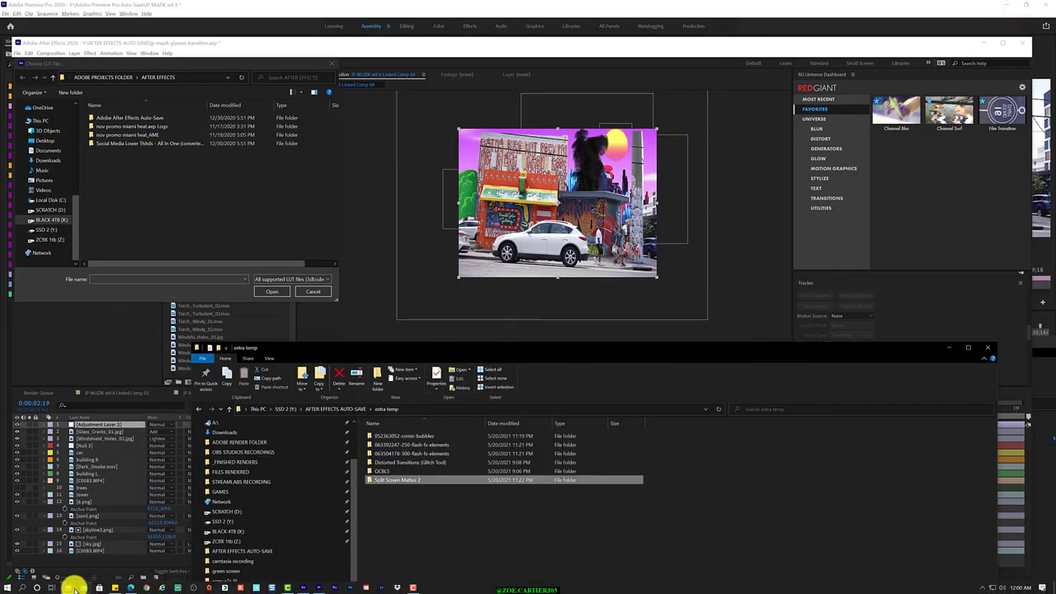
# Close the screen recorder controls and return to the After Effects comp, with the LUT chooser closed.
pyautogui.moveTo(69, 584)
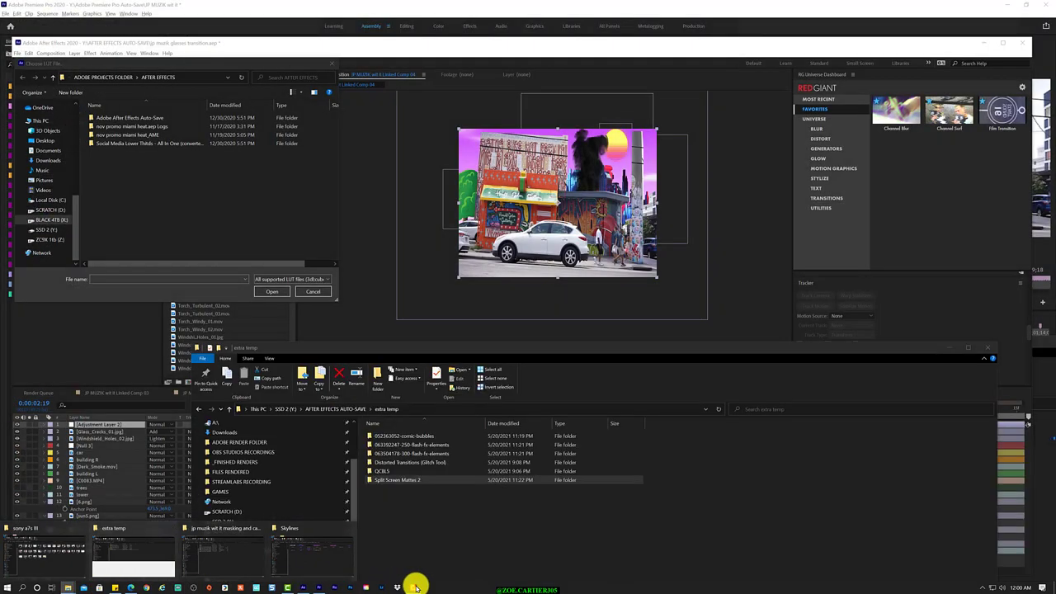
pyautogui.click(412, 584)
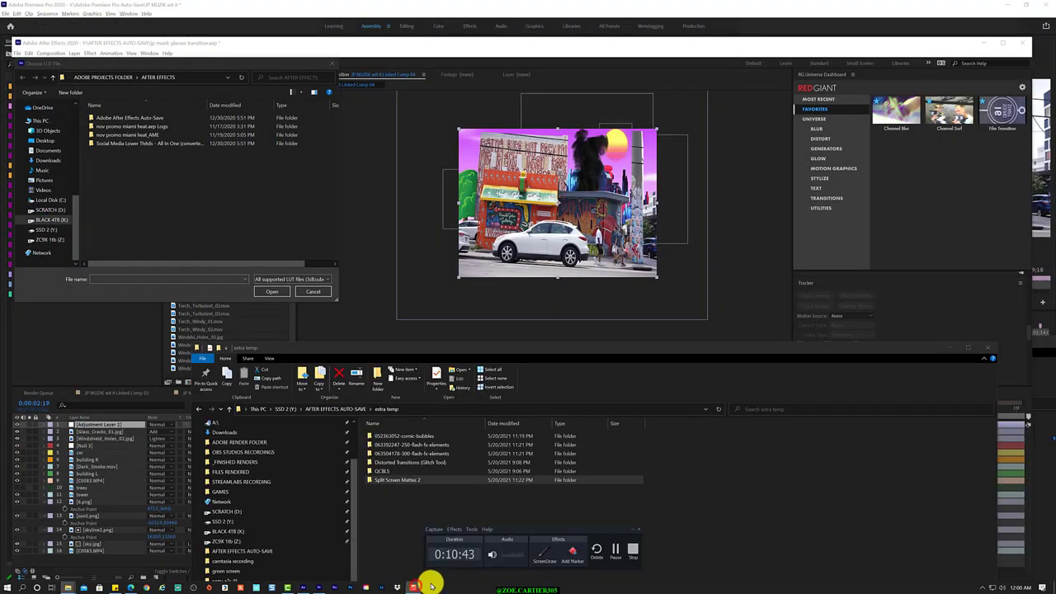
pyautogui.click(615, 550)
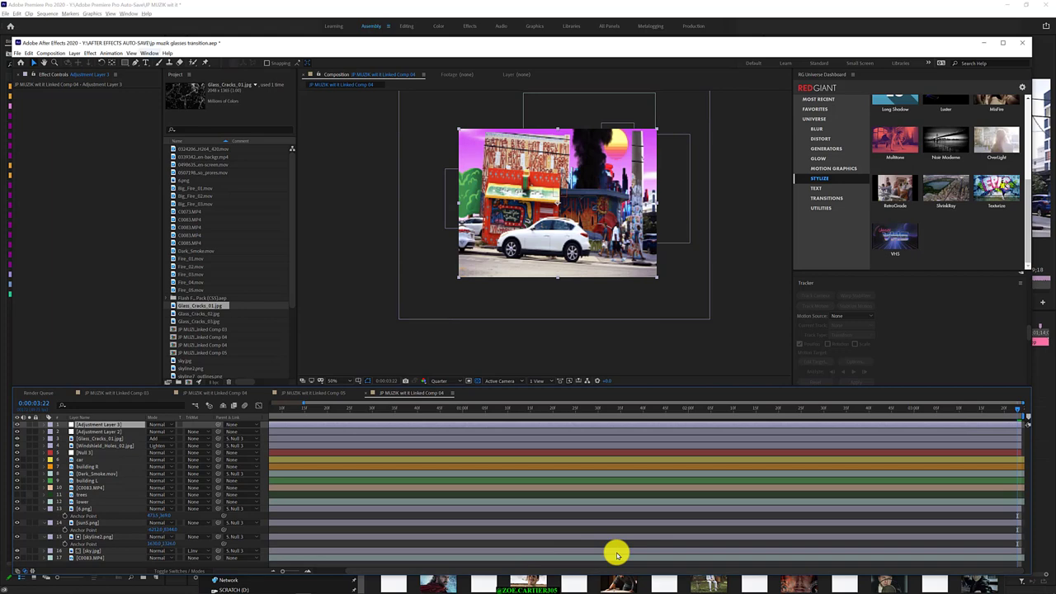
# Apply Simulation > Wave World from the Effect menu to Adjustment Layer 3.
pyautogui.click(90, 52)
pyautogui.press('Down')
pyautogui.press('Down')
pyautogui.press('Down')
pyautogui.press('Down')
pyautogui.press('Down')
pyautogui.press('Down')
pyautogui.press('Up')
pyautogui.press('Right')
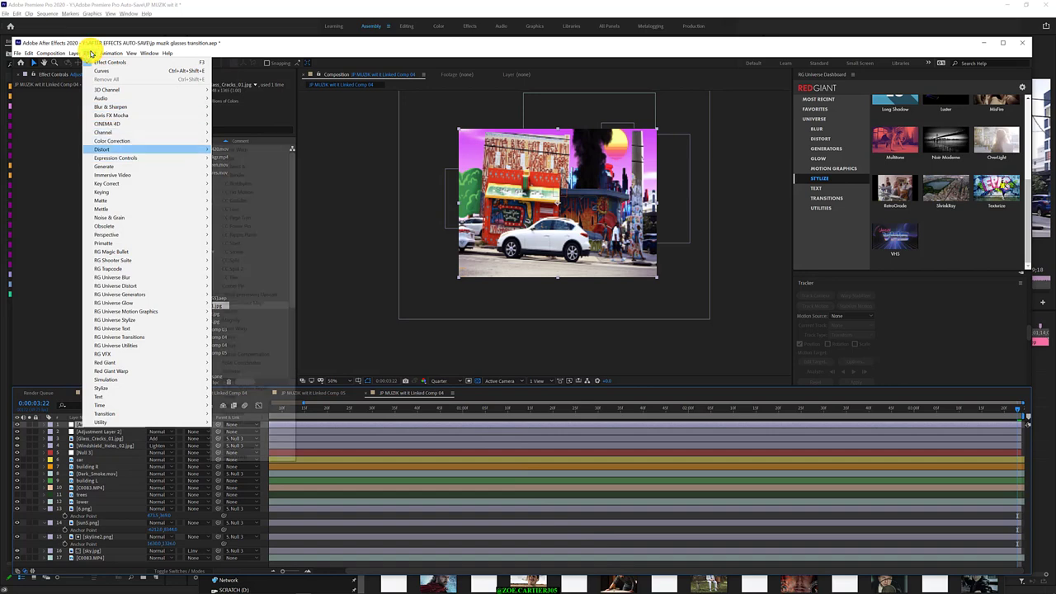
pyautogui.press('Down')
pyautogui.press('Down')
pyautogui.press('Down')
pyautogui.press('Down')
pyautogui.press('Down')
pyautogui.press('Down')
pyautogui.press('Down')
pyautogui.press('Down')
pyautogui.press('Up')
pyautogui.press('Up')
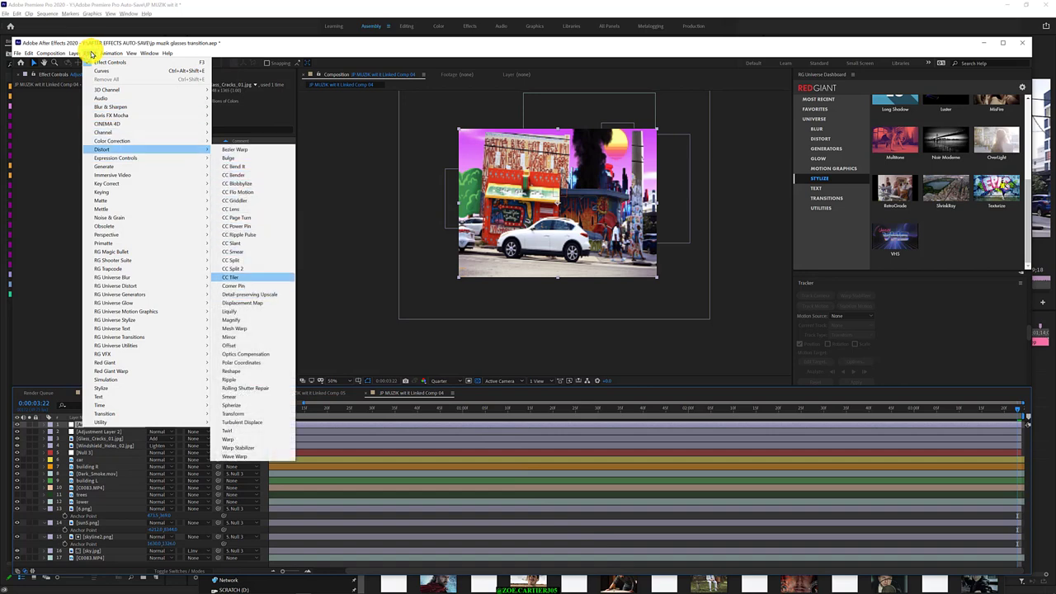
pyautogui.press('Up')
pyautogui.press('Up')
pyautogui.press('Up')
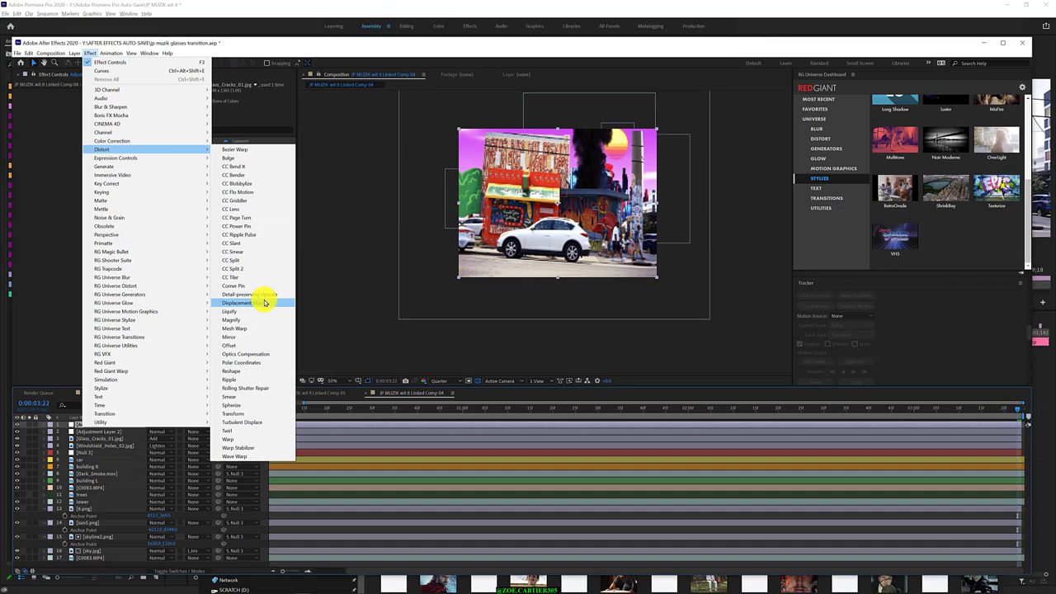
pyautogui.moveTo(176, 286)
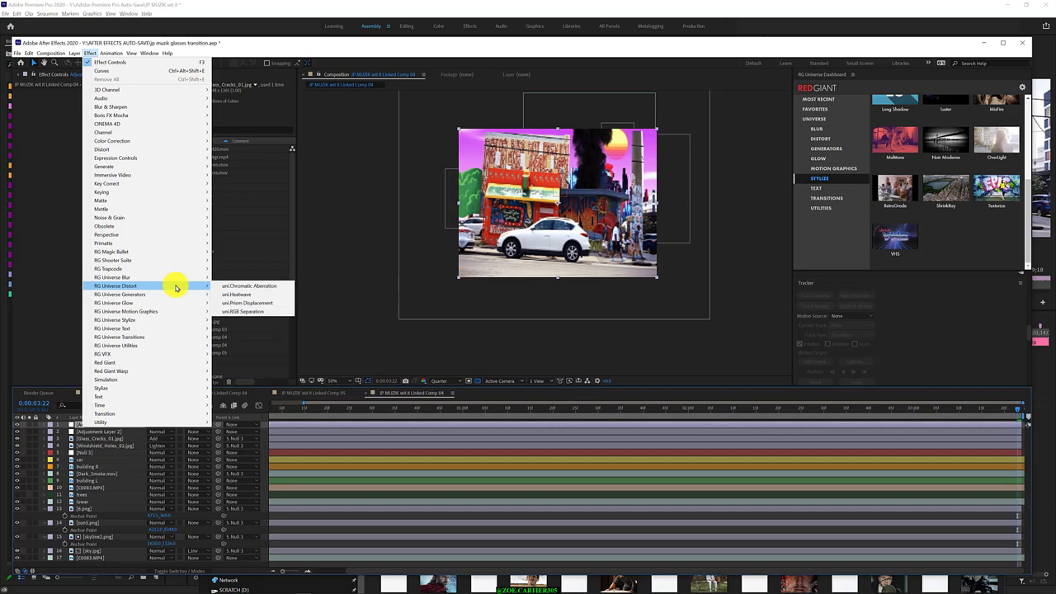
pyautogui.moveTo(161, 370)
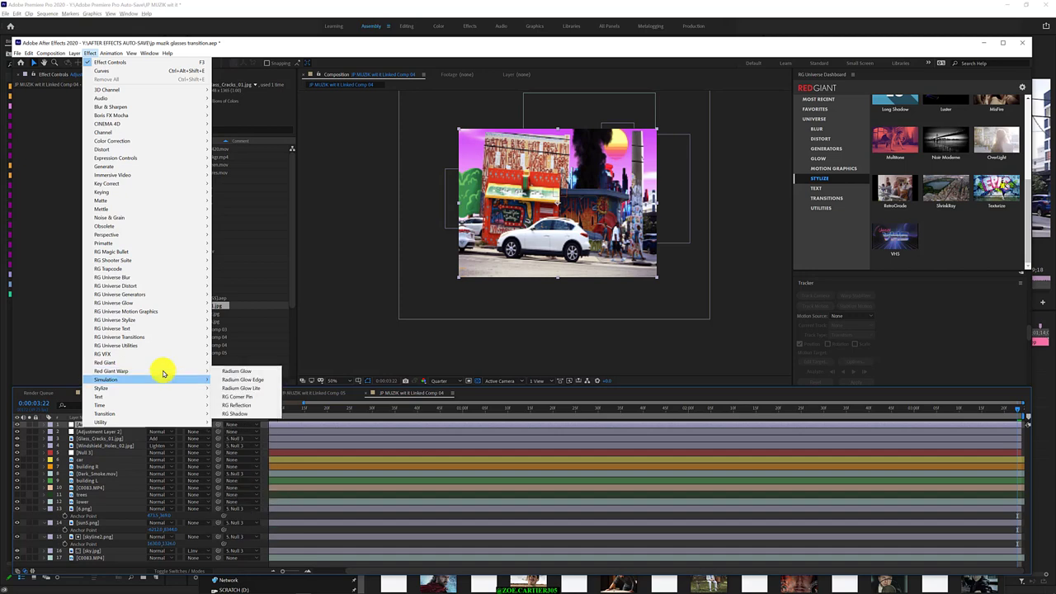
pyautogui.click(246, 524)
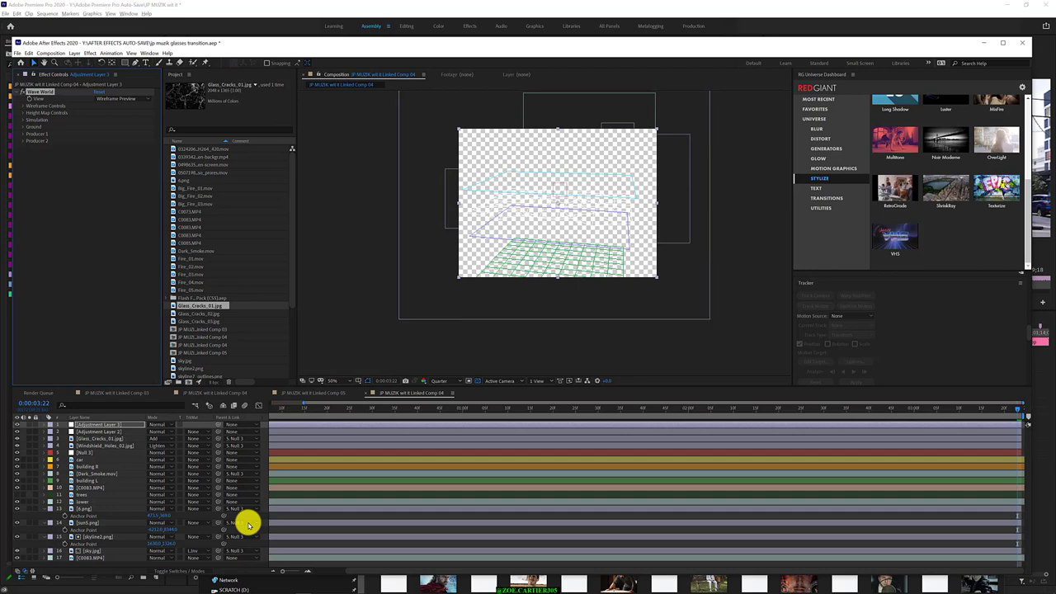
pyautogui.click(120, 98)
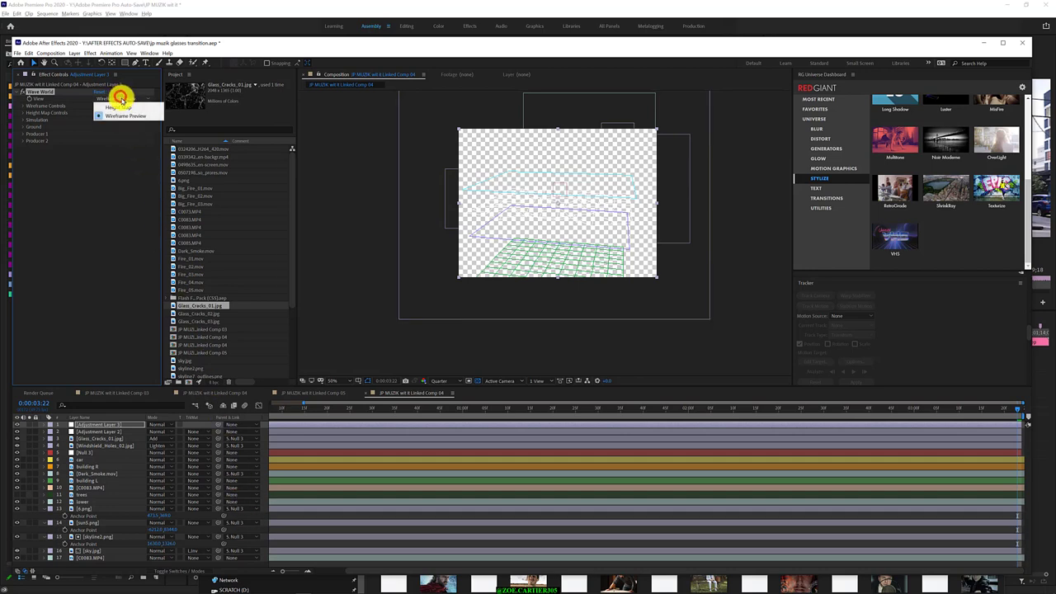
pyautogui.click(122, 108)
pyautogui.click(134, 99)
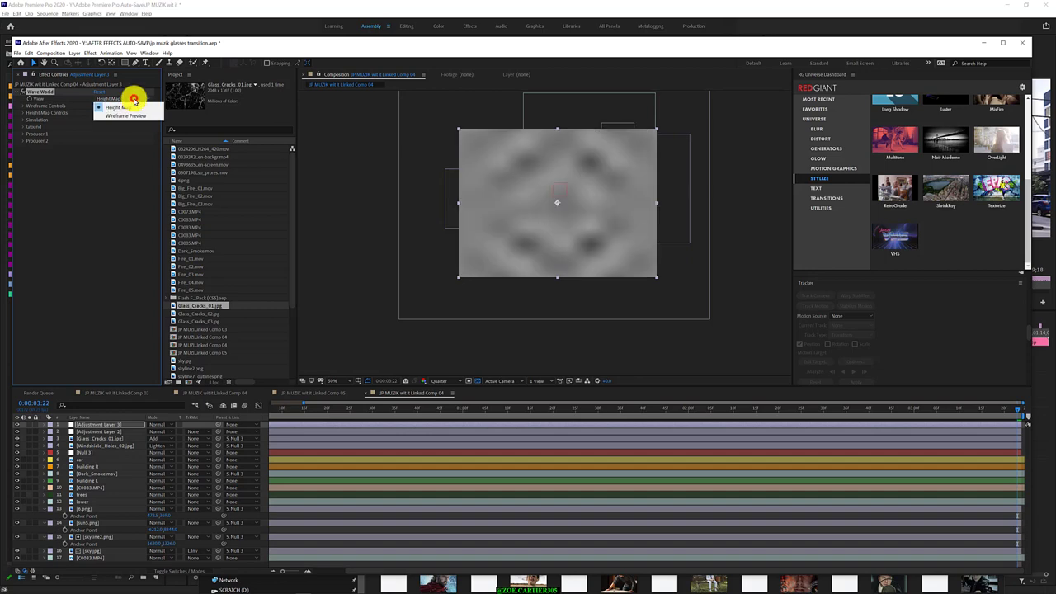
pyautogui.click(132, 116)
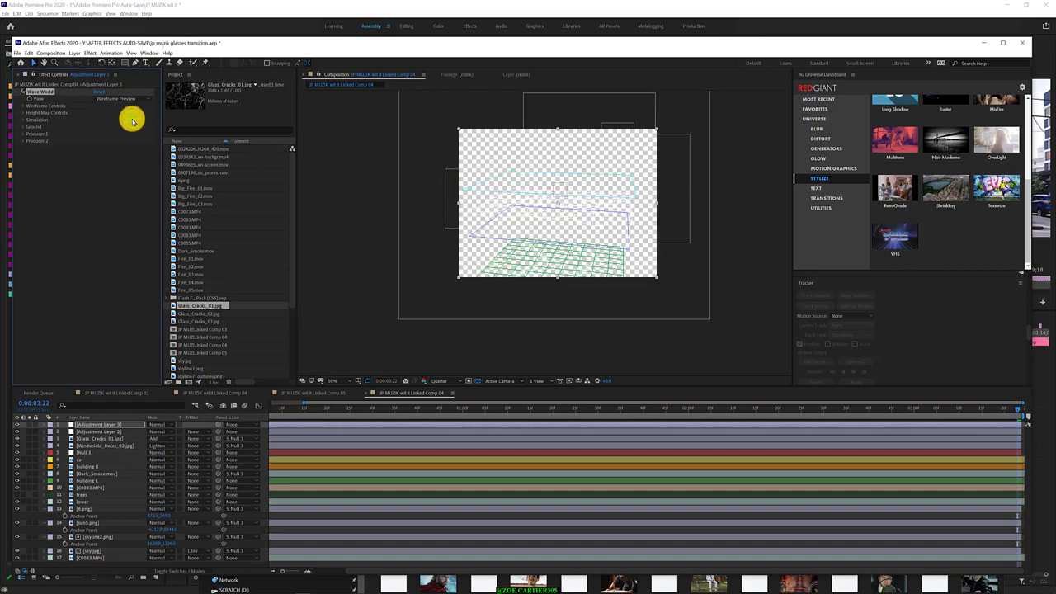
pyautogui.click(21, 127)
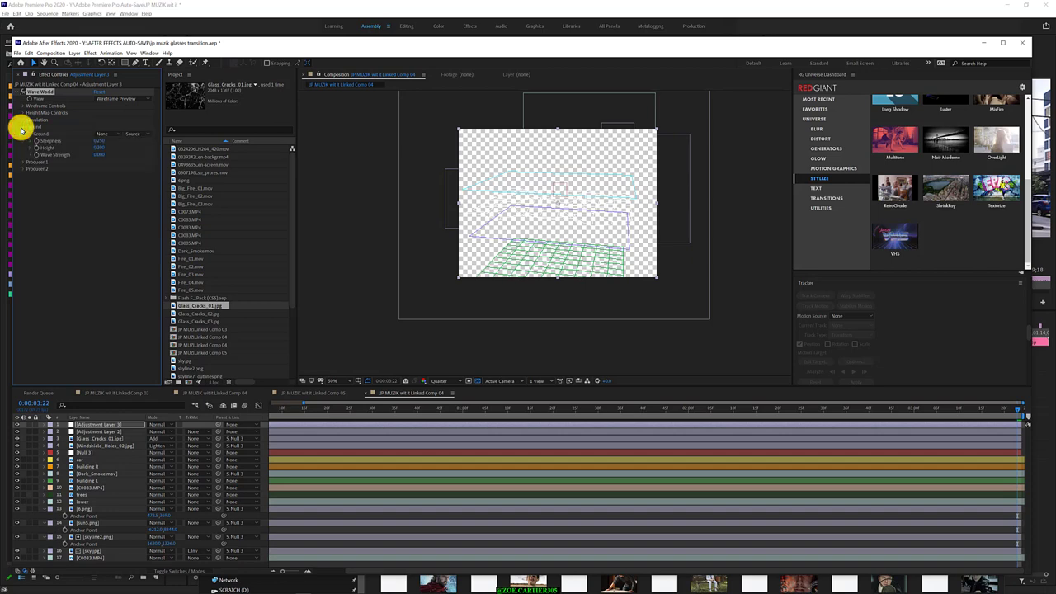
pyautogui.click(21, 128)
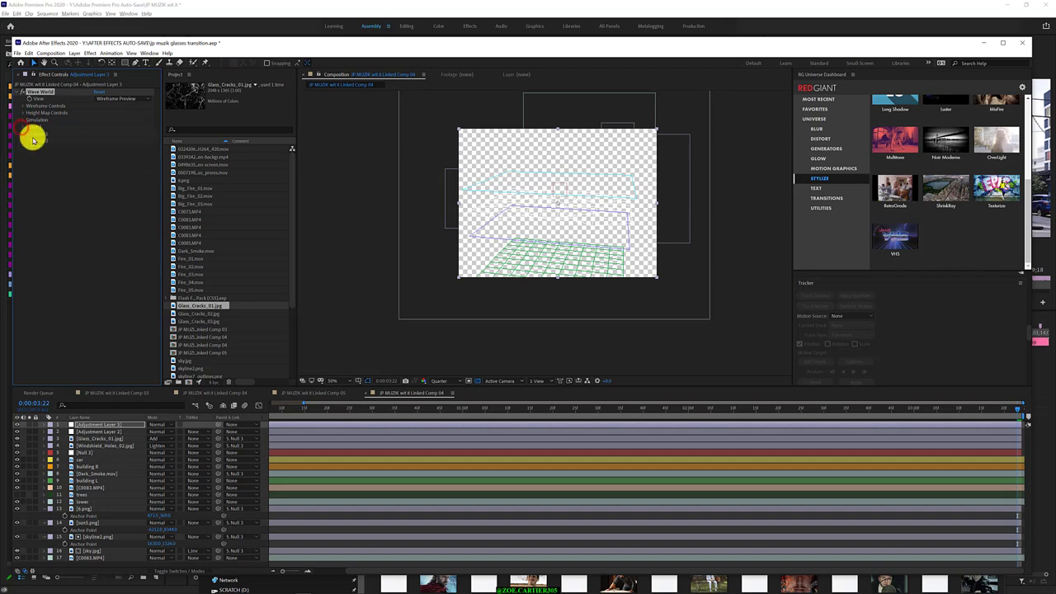
pyautogui.click(360, 407)
pyautogui.moveTo(363, 410); pyautogui.dragTo(382, 413)
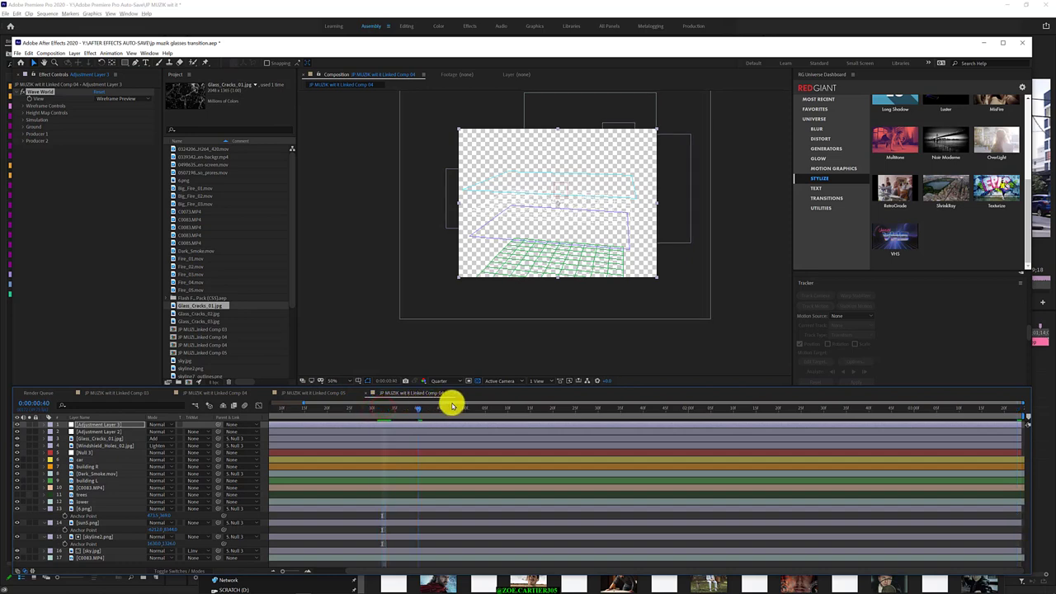
pyautogui.moveTo(382, 413); pyautogui.dragTo(504, 410)
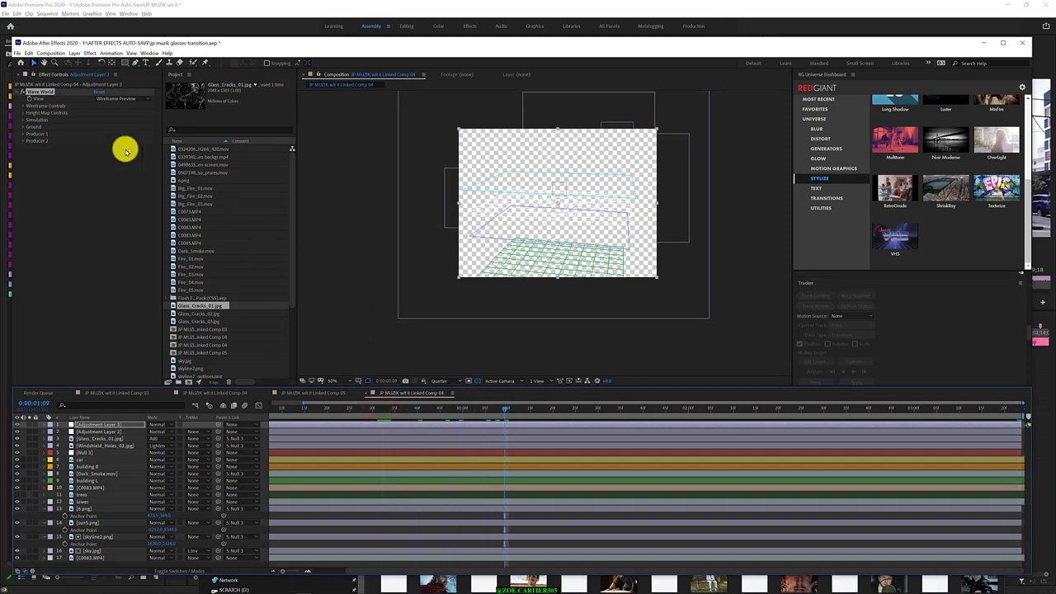
pyautogui.click(43, 94)
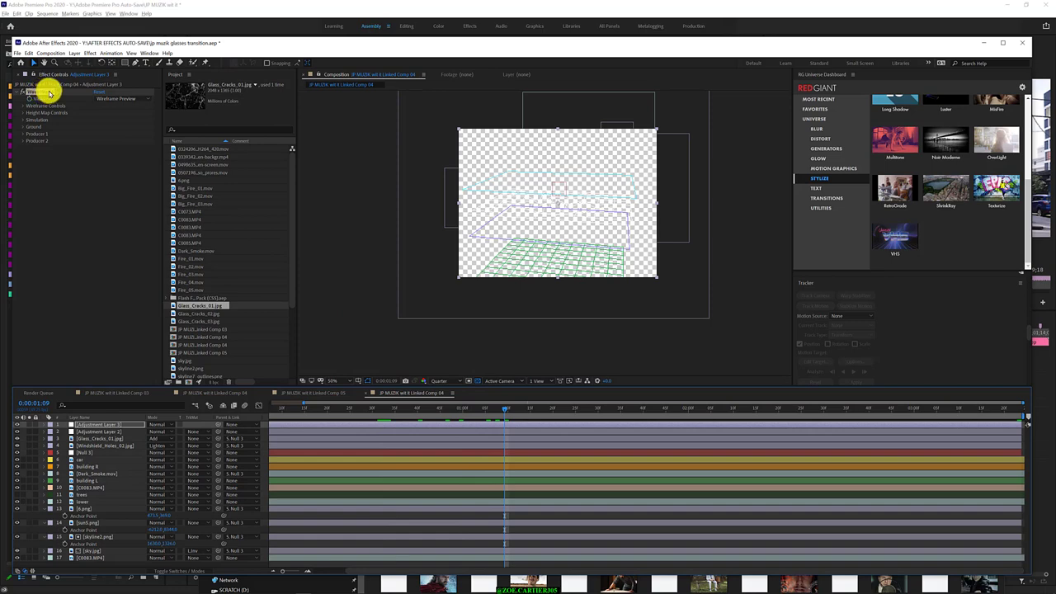
# Cut the Wave World effect from Adjustment Layer 3 in Effect Controls.
pyautogui.rightClick(50, 93)
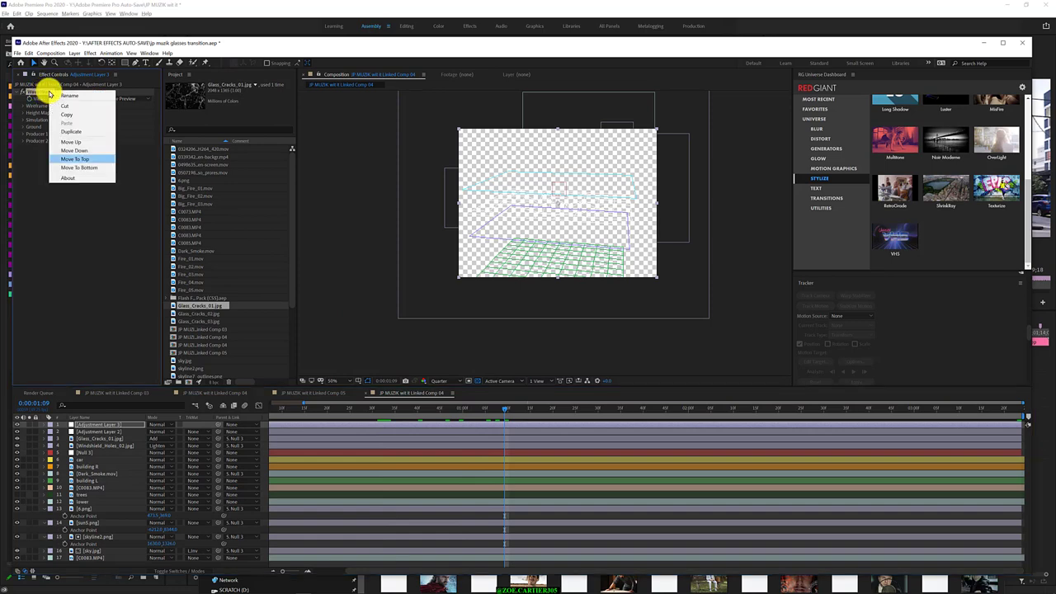
pyautogui.click(79, 106)
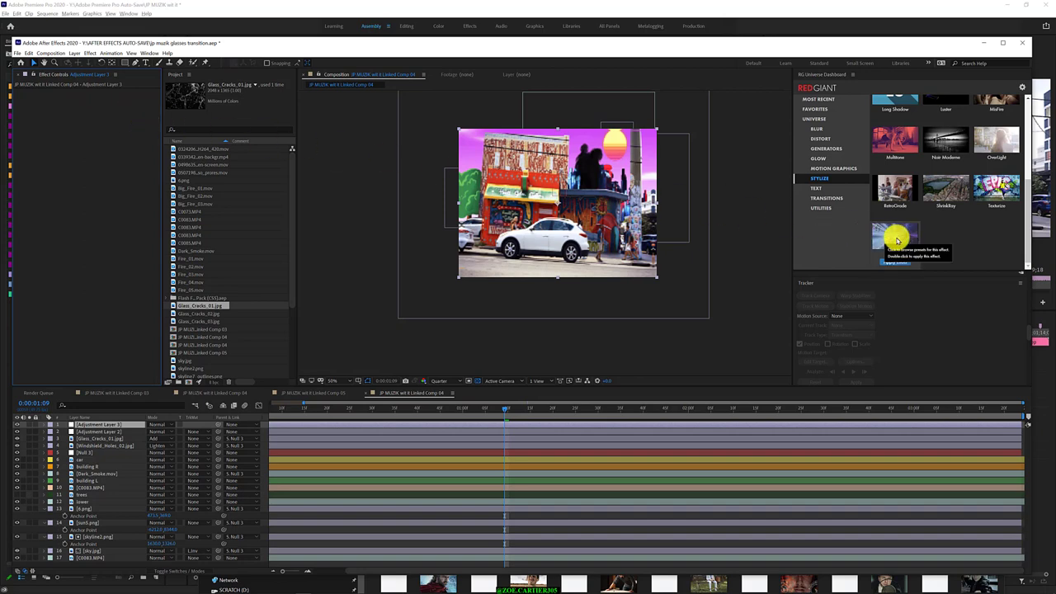
# Apply Universe VHS to Adjustment Layer 3, scrub to preview it, and adjust Blend with Original.
pyautogui.click(898, 262)
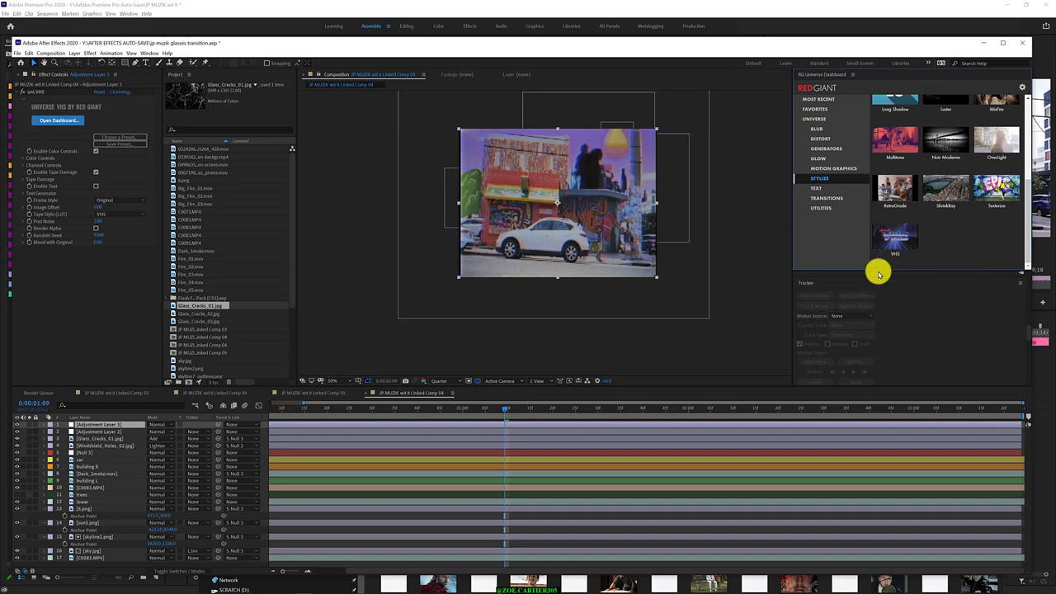
pyautogui.click(505, 406)
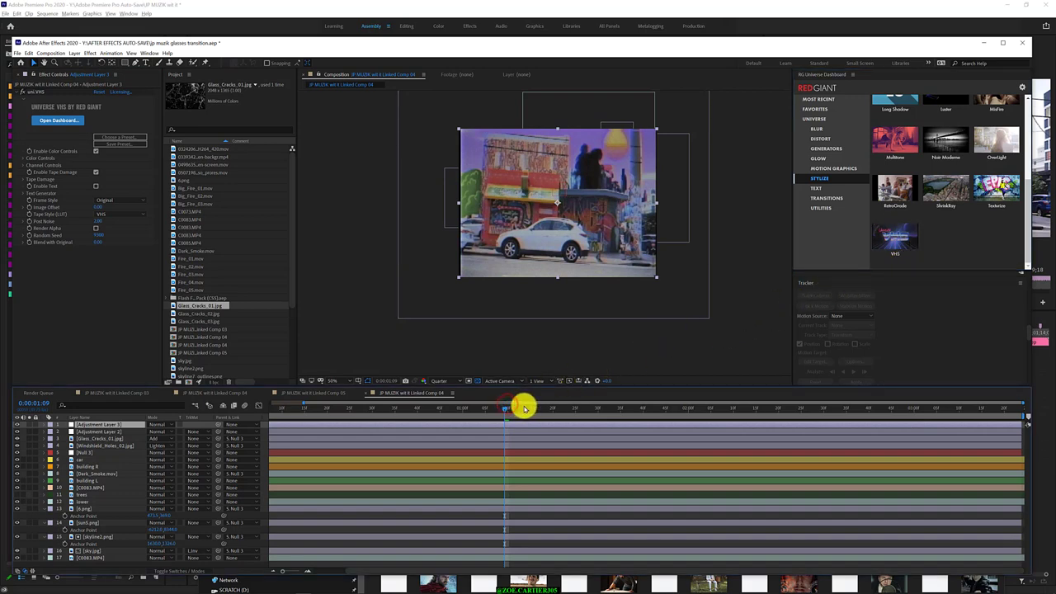
pyautogui.moveTo(505, 407); pyautogui.dragTo(520, 408)
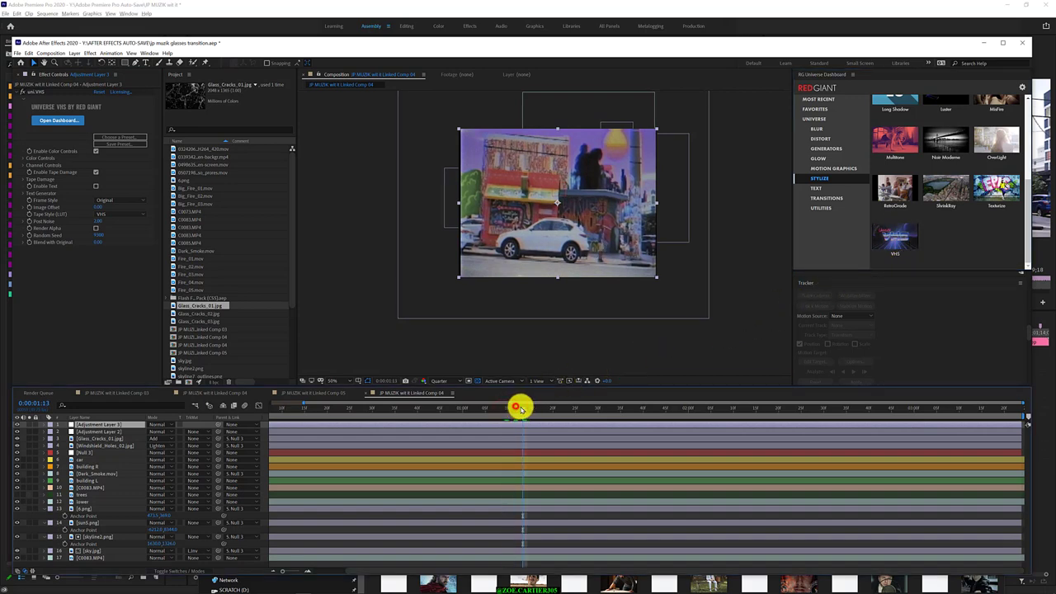
pyautogui.moveTo(520, 407); pyautogui.dragTo(904, 421)
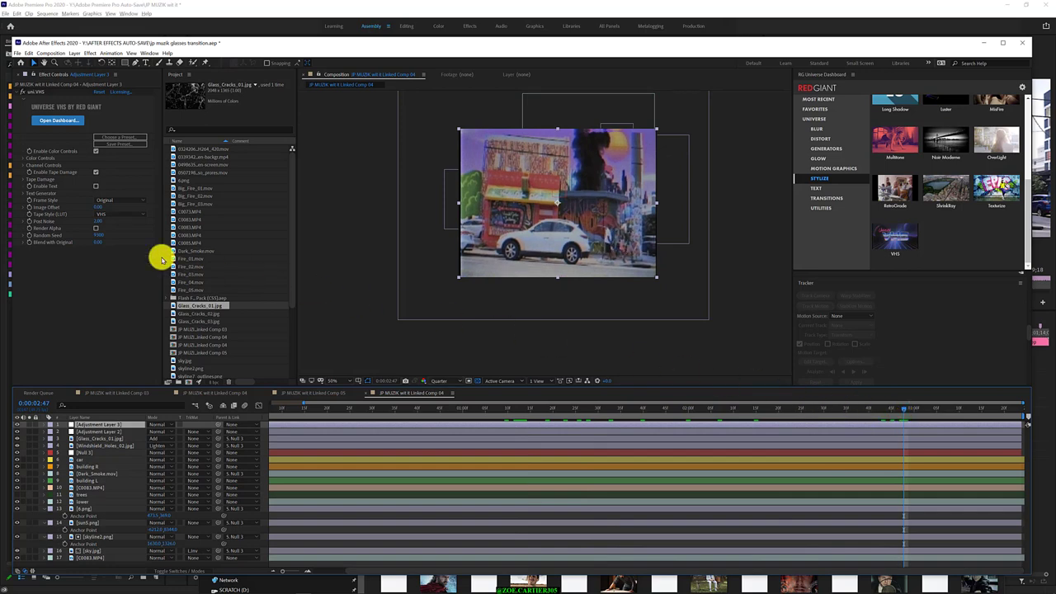
pyautogui.click(101, 243)
pyautogui.moveTo(101, 242); pyautogui.dragTo(119, 243)
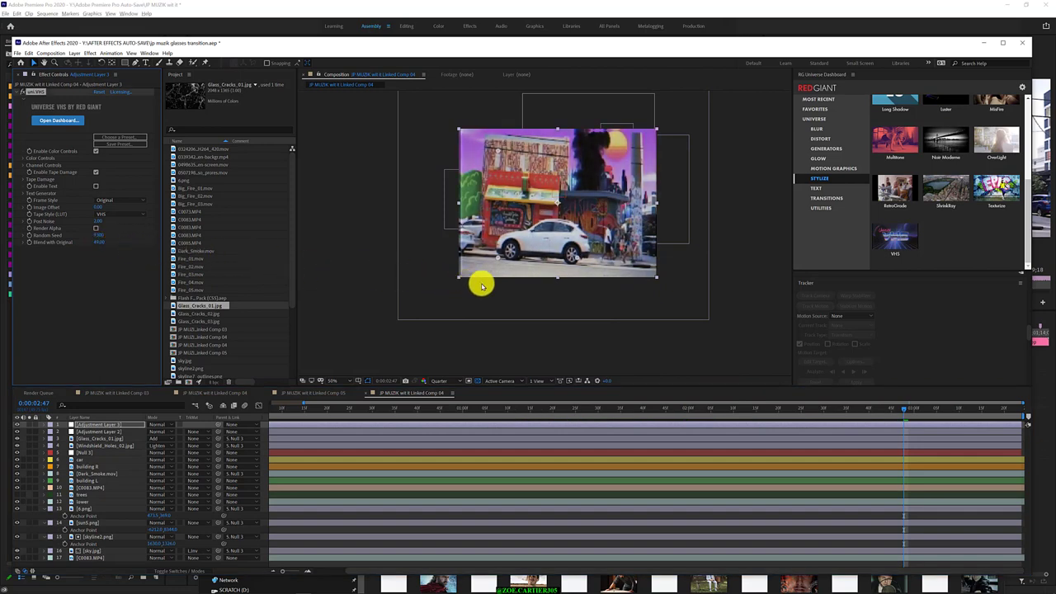
# Set the Comp 04 viewer resolution from Quarter to Full.
pyautogui.scroll(2, 502, 287)
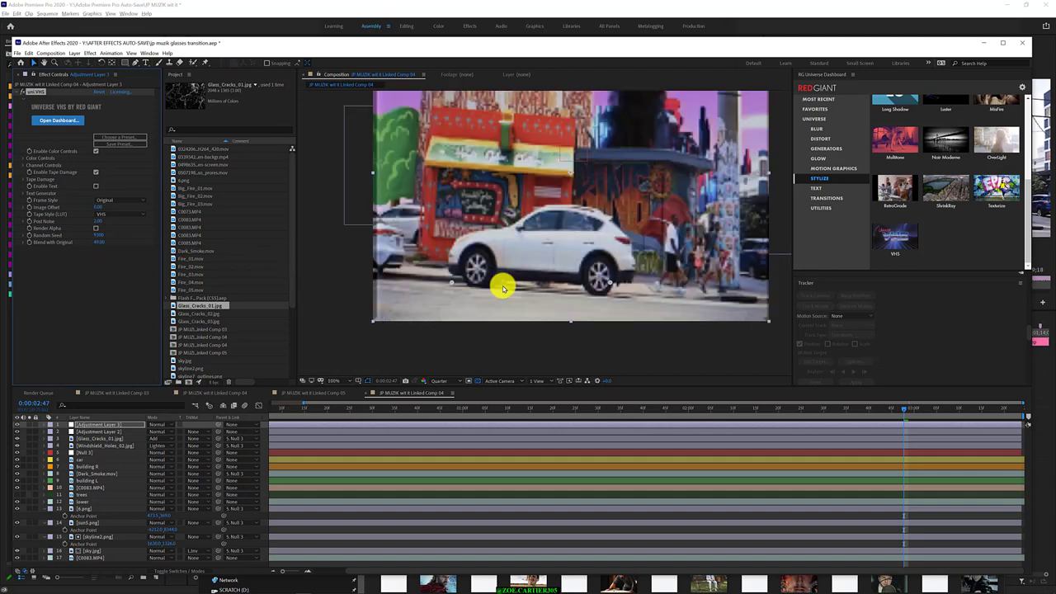
pyautogui.click(446, 380)
pyautogui.click(450, 398)
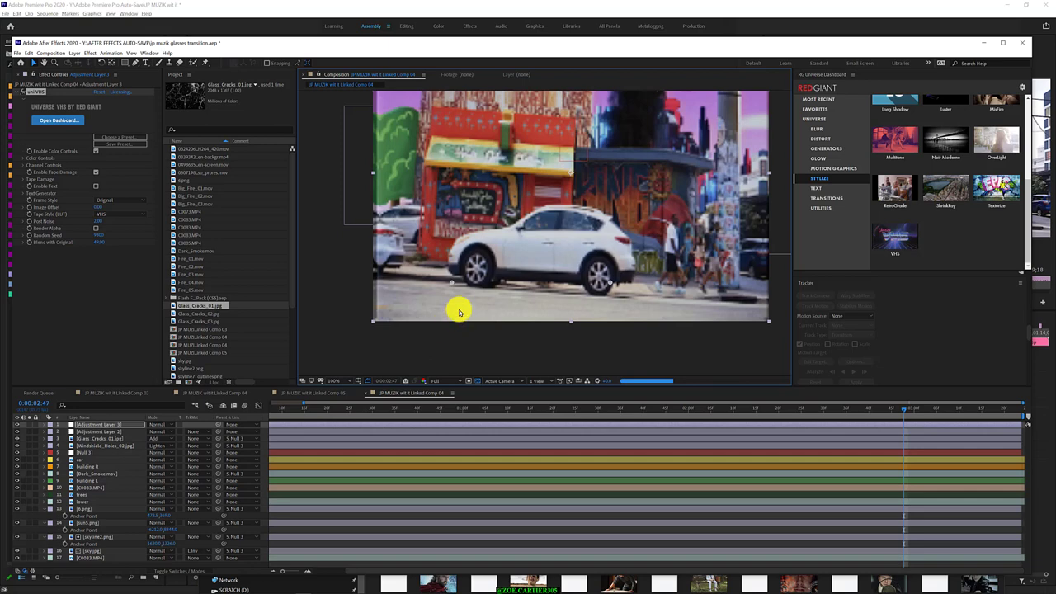
# Compare the frame at 50% and 100% zoom, then move the playhead to the three-second mark.
pyautogui.press(',')
pyautogui.press(',')
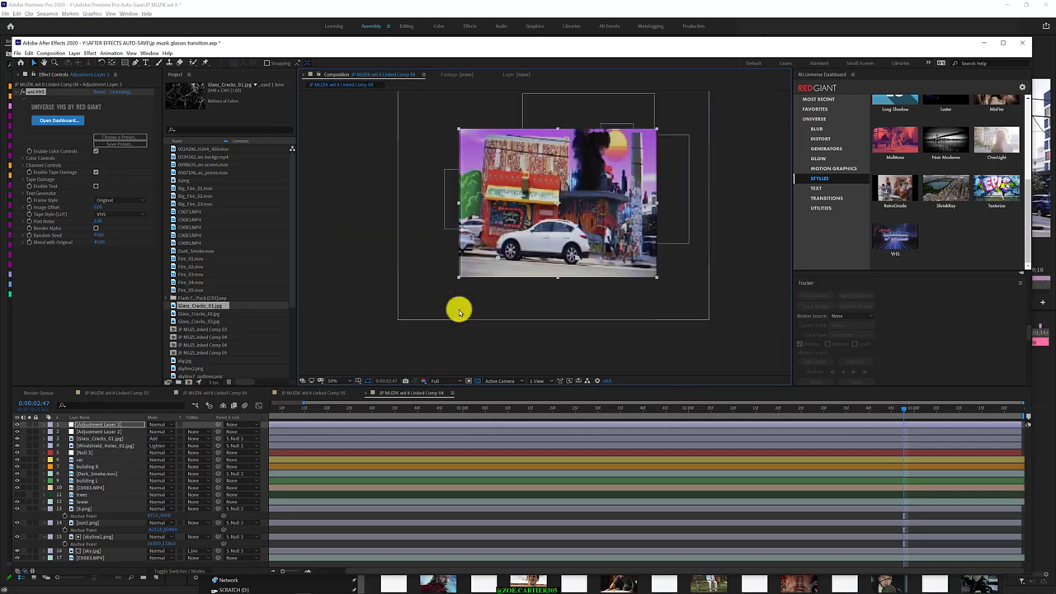
pyautogui.press('.')
pyautogui.press('.')
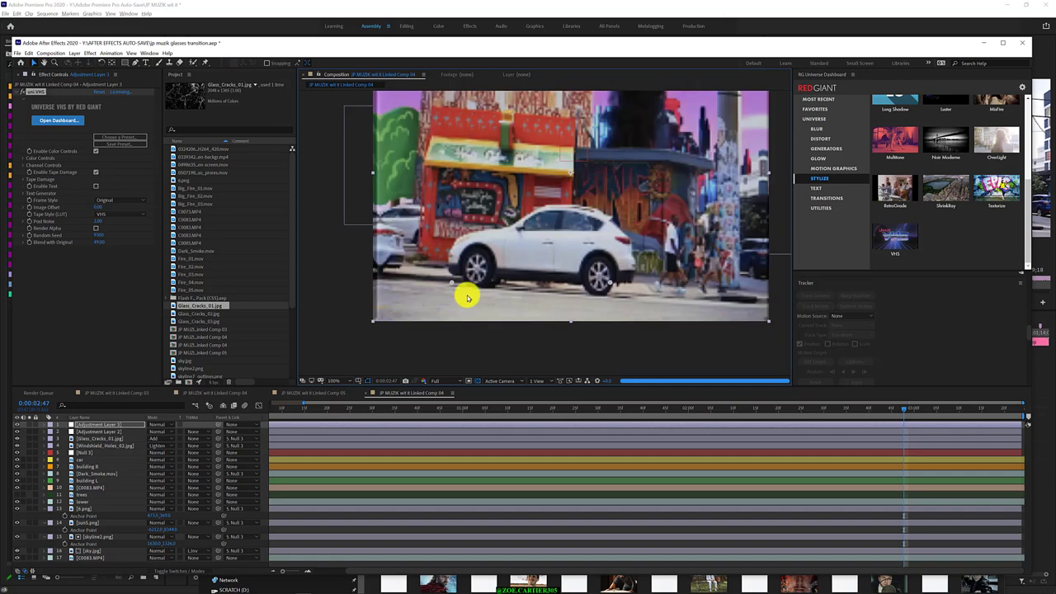
pyautogui.press(',')
pyautogui.press(',')
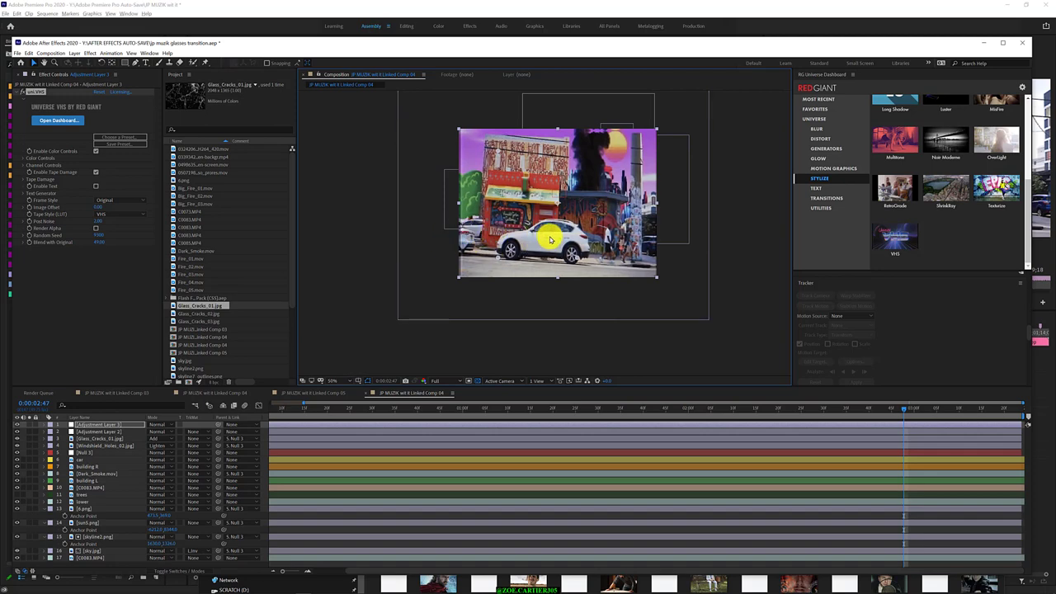
pyautogui.scroll(2, 551, 239)
pyautogui.scroll(-2, 552, 240)
pyautogui.click(895, 408)
pyautogui.click(917, 408)
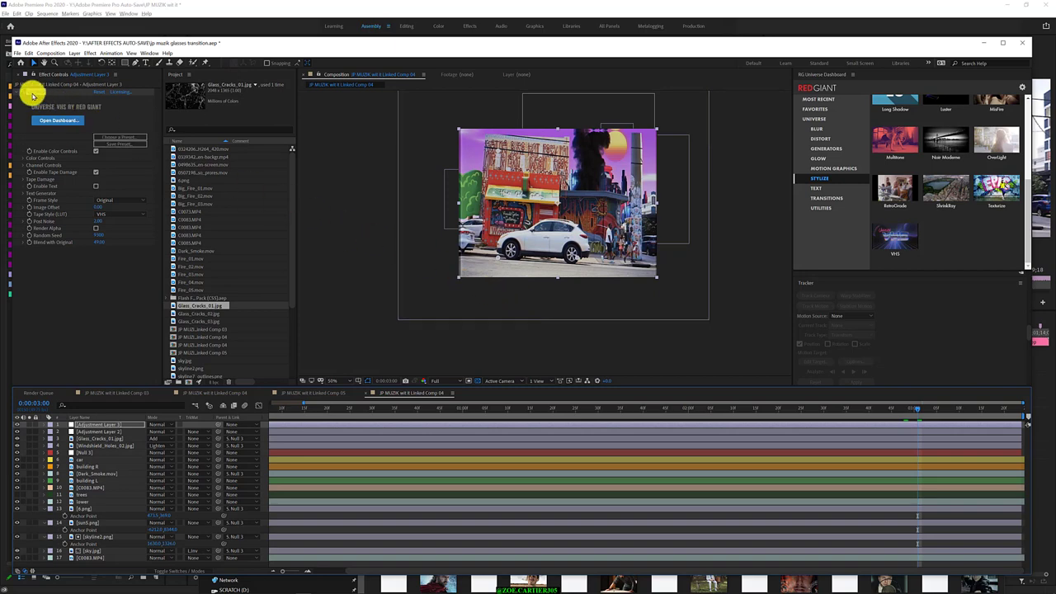
# Save the After Effects project with File > Save and minimise its window.
pyautogui.click(17, 53)
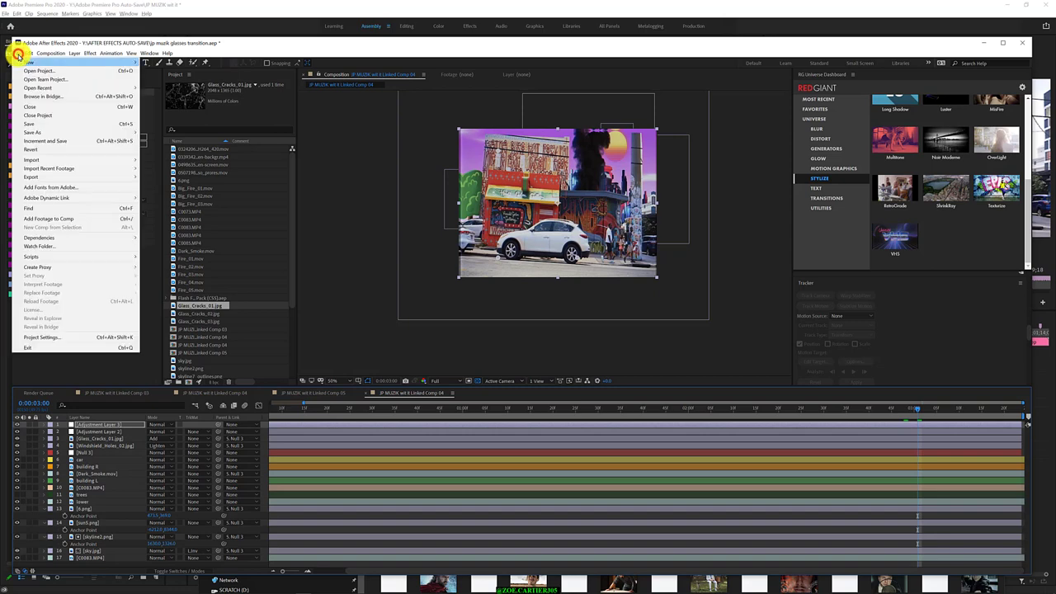
pyautogui.click(68, 126)
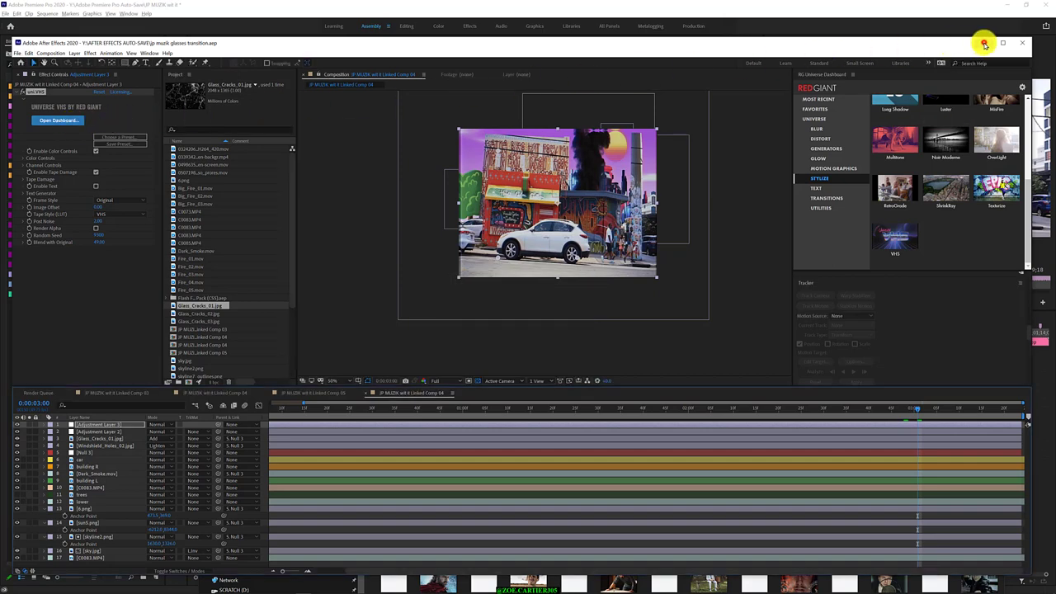
pyautogui.click(985, 43)
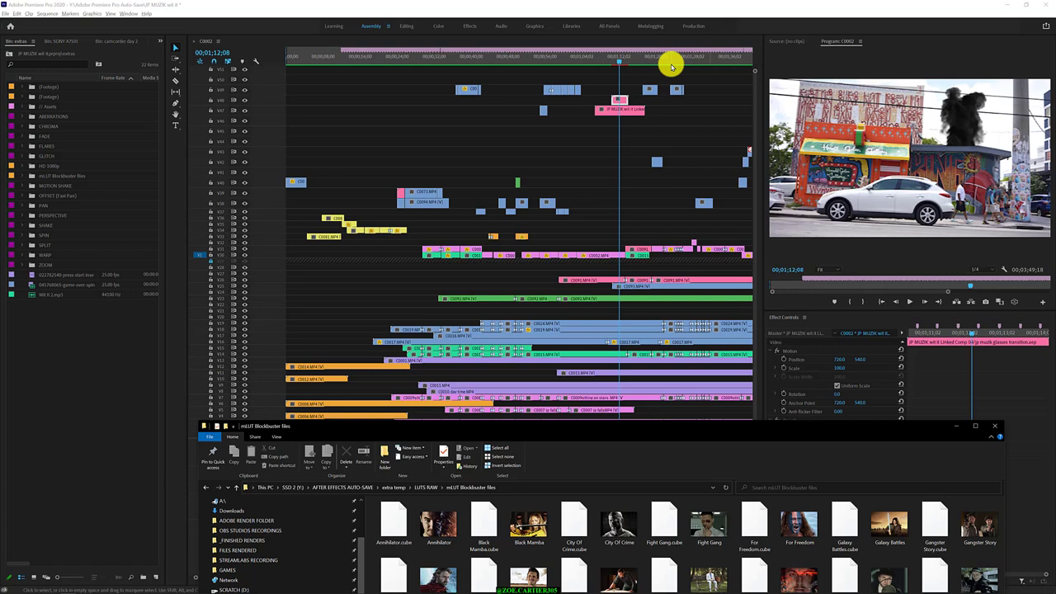
# Select the linked comp clip in the C0002 sequence and render it with Sequence > Render Selection.
pyautogui.click(956, 426)
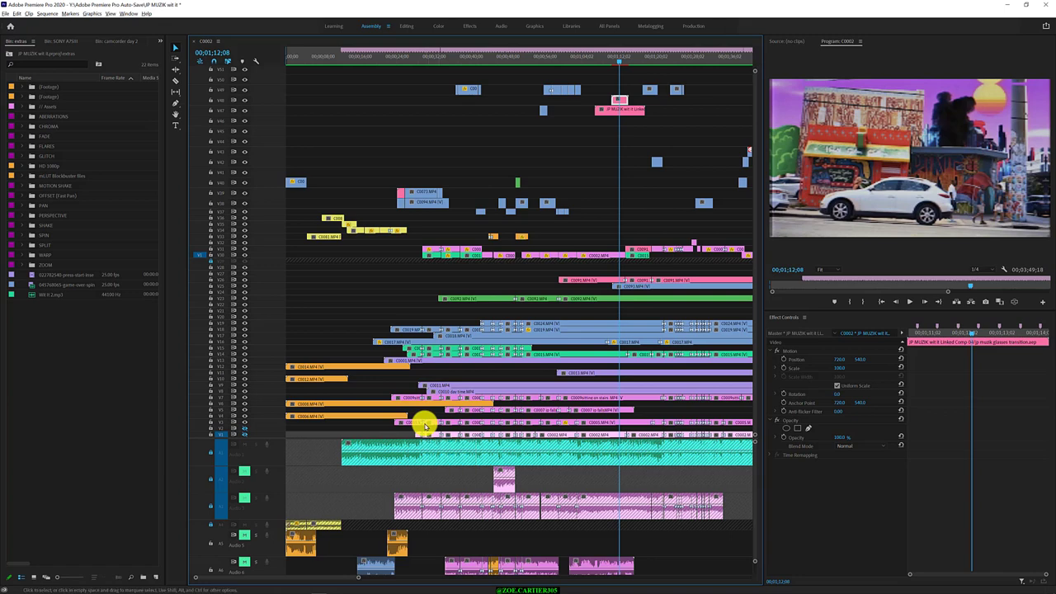
pyautogui.rightClick(621, 104)
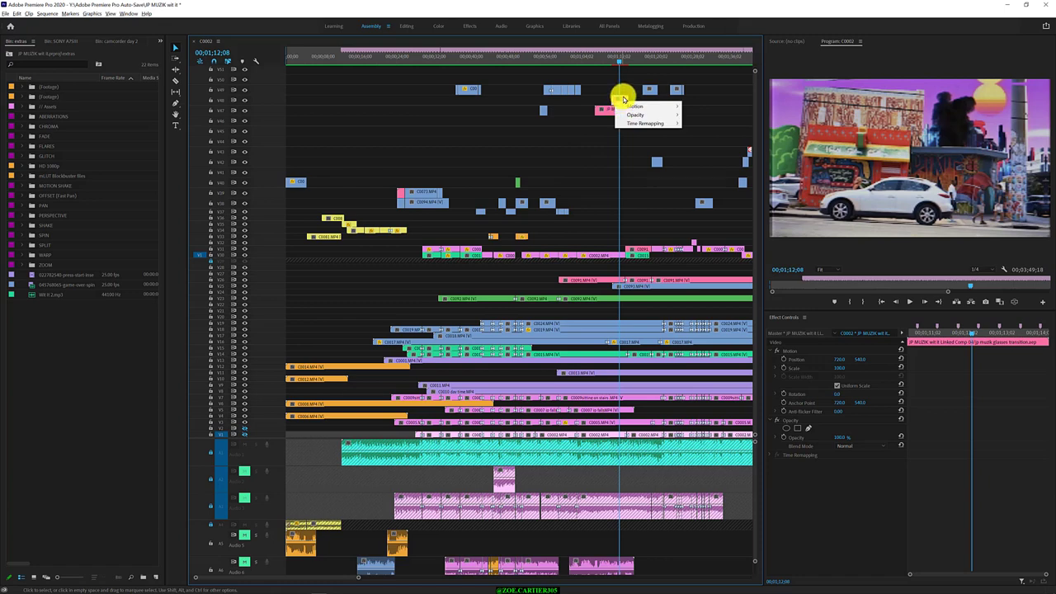
pyautogui.click(623, 97)
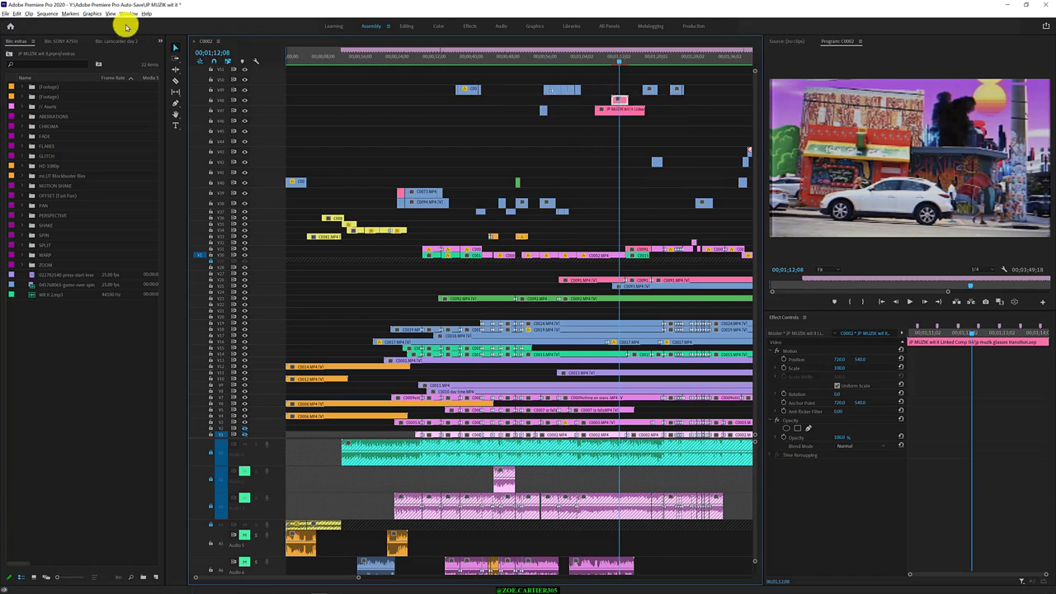
pyautogui.click(44, 14)
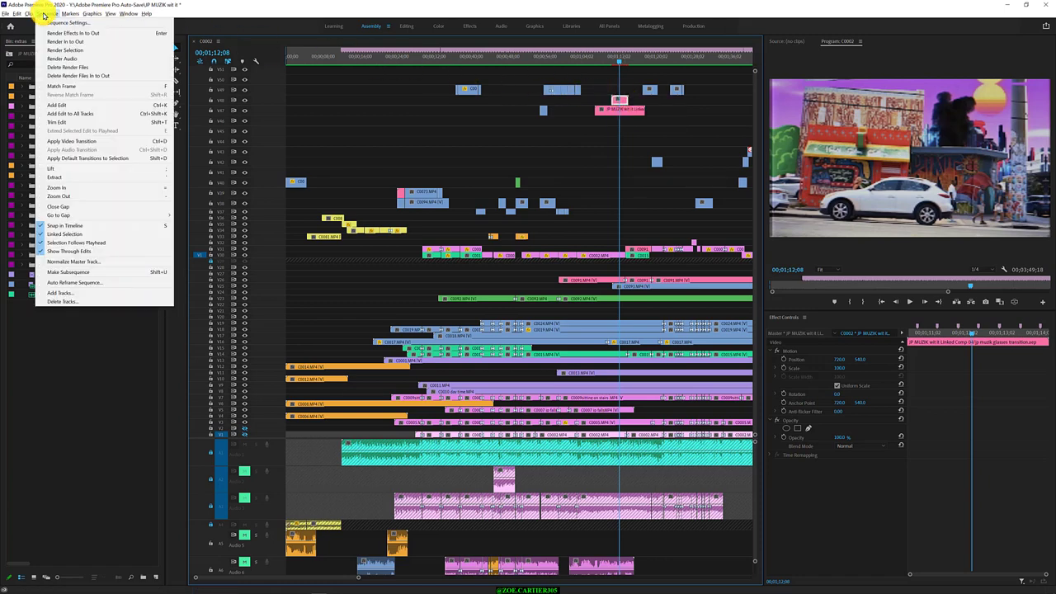
pyautogui.click(55, 50)
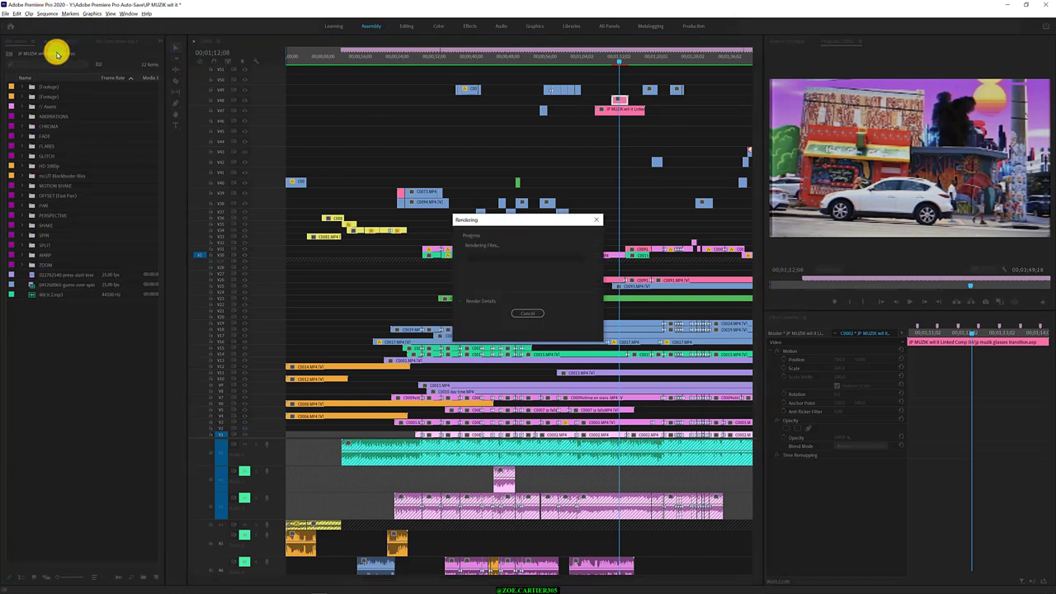